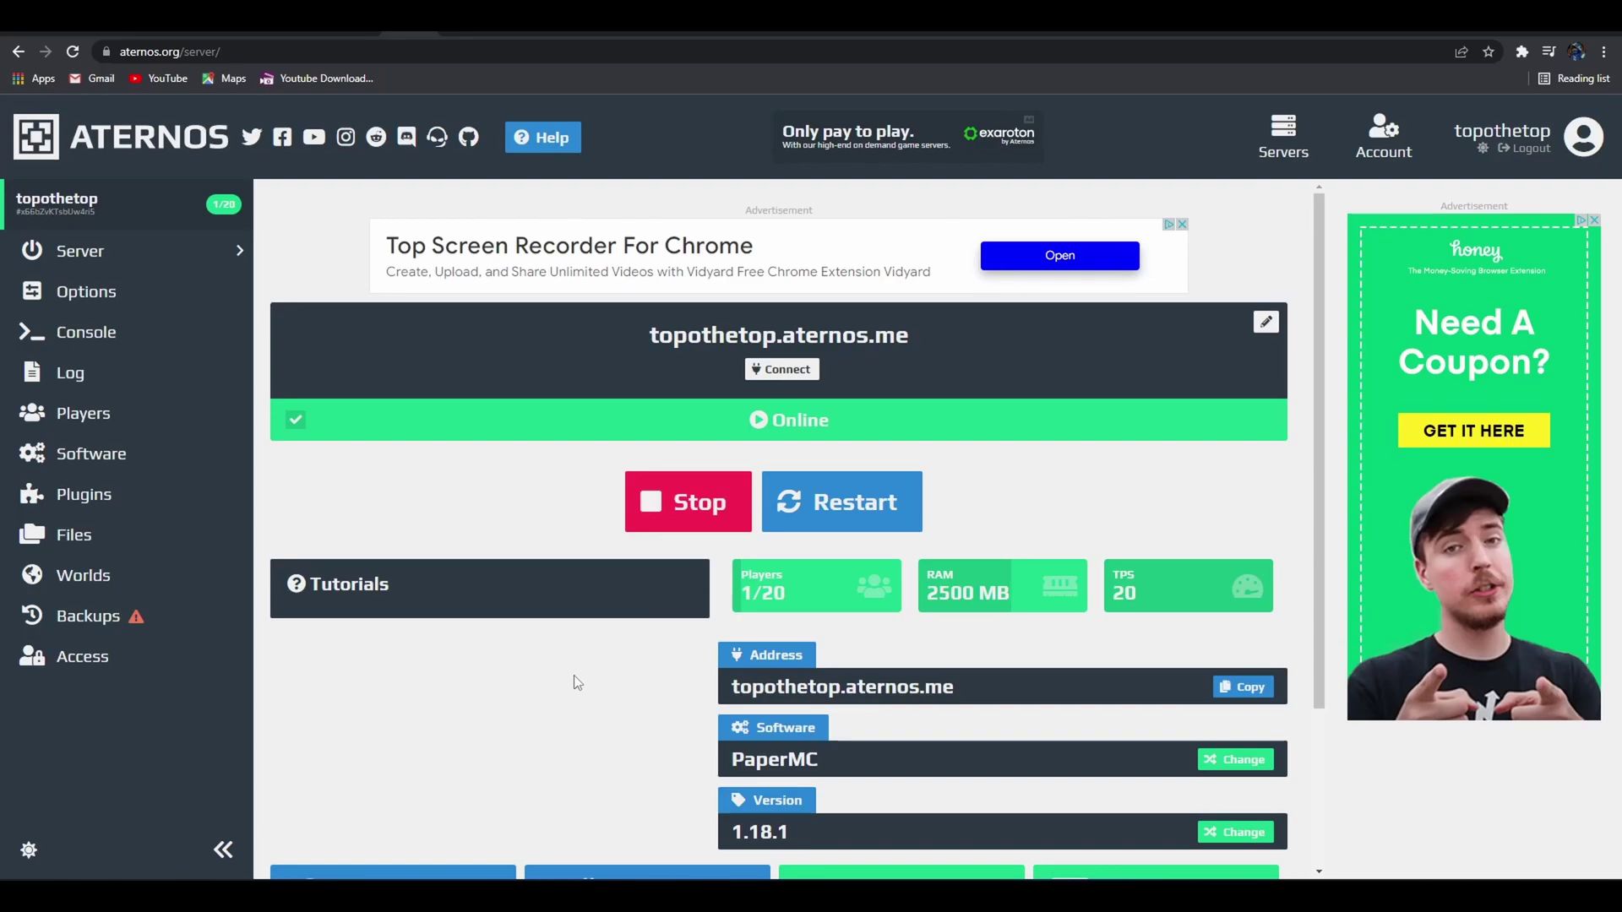
Look over the Aternos server overview and the server software types it offers.
{"action": "scroll", "coordinate": [575, 676], "scroll_direction": "down", "scroll_amount": 1}
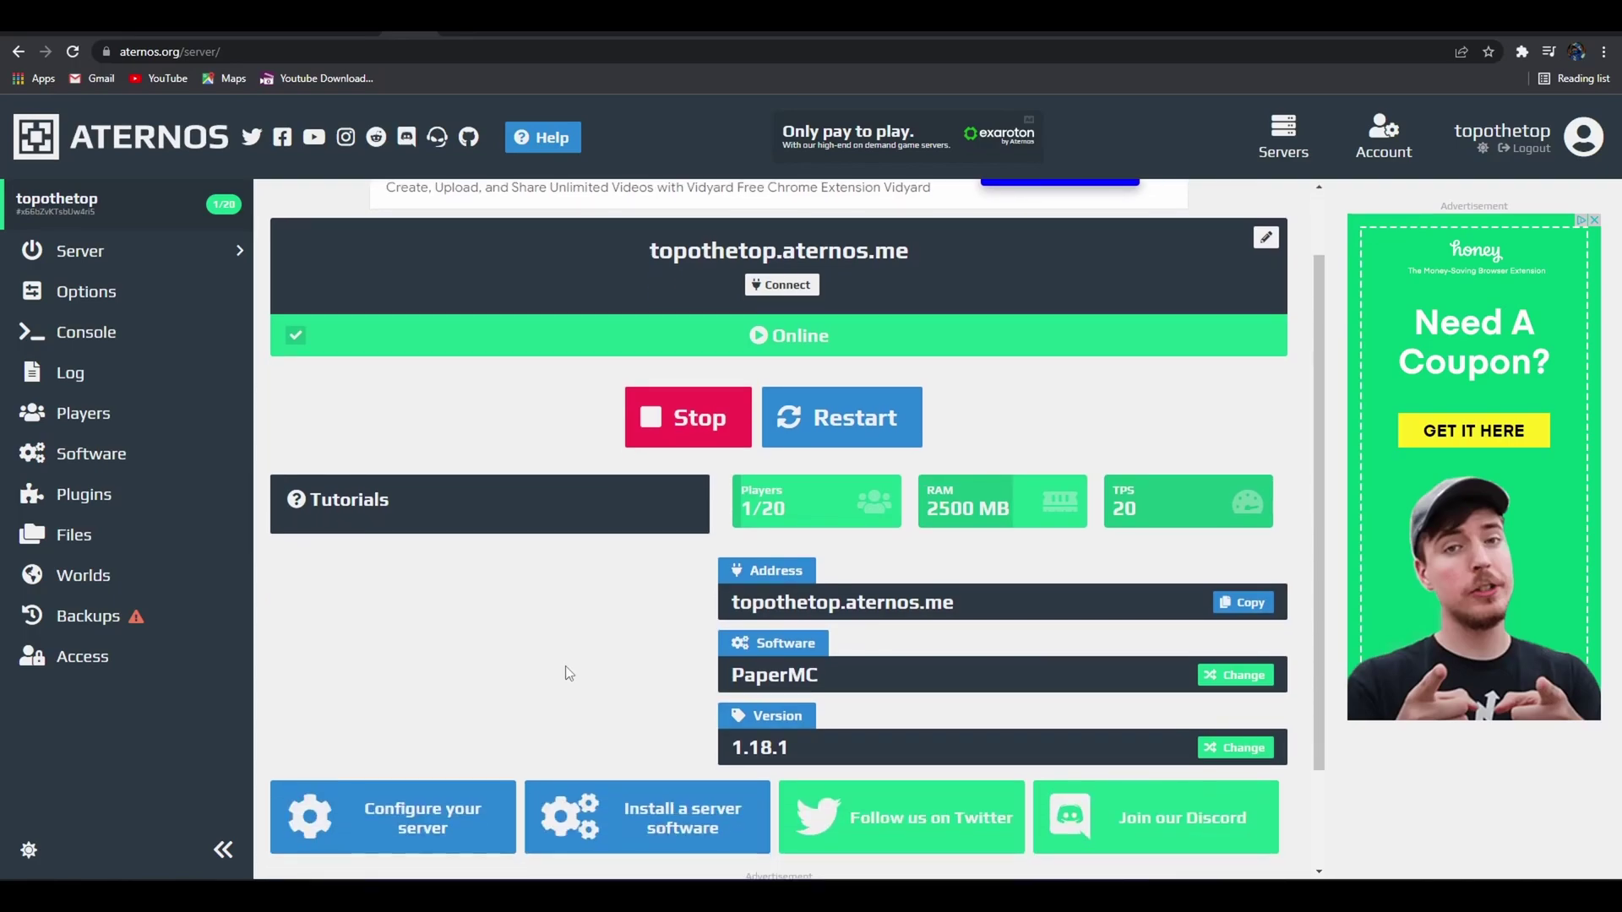
{"action": "scroll", "coordinate": [568, 673], "scroll_direction": "up", "scroll_amount": 1}
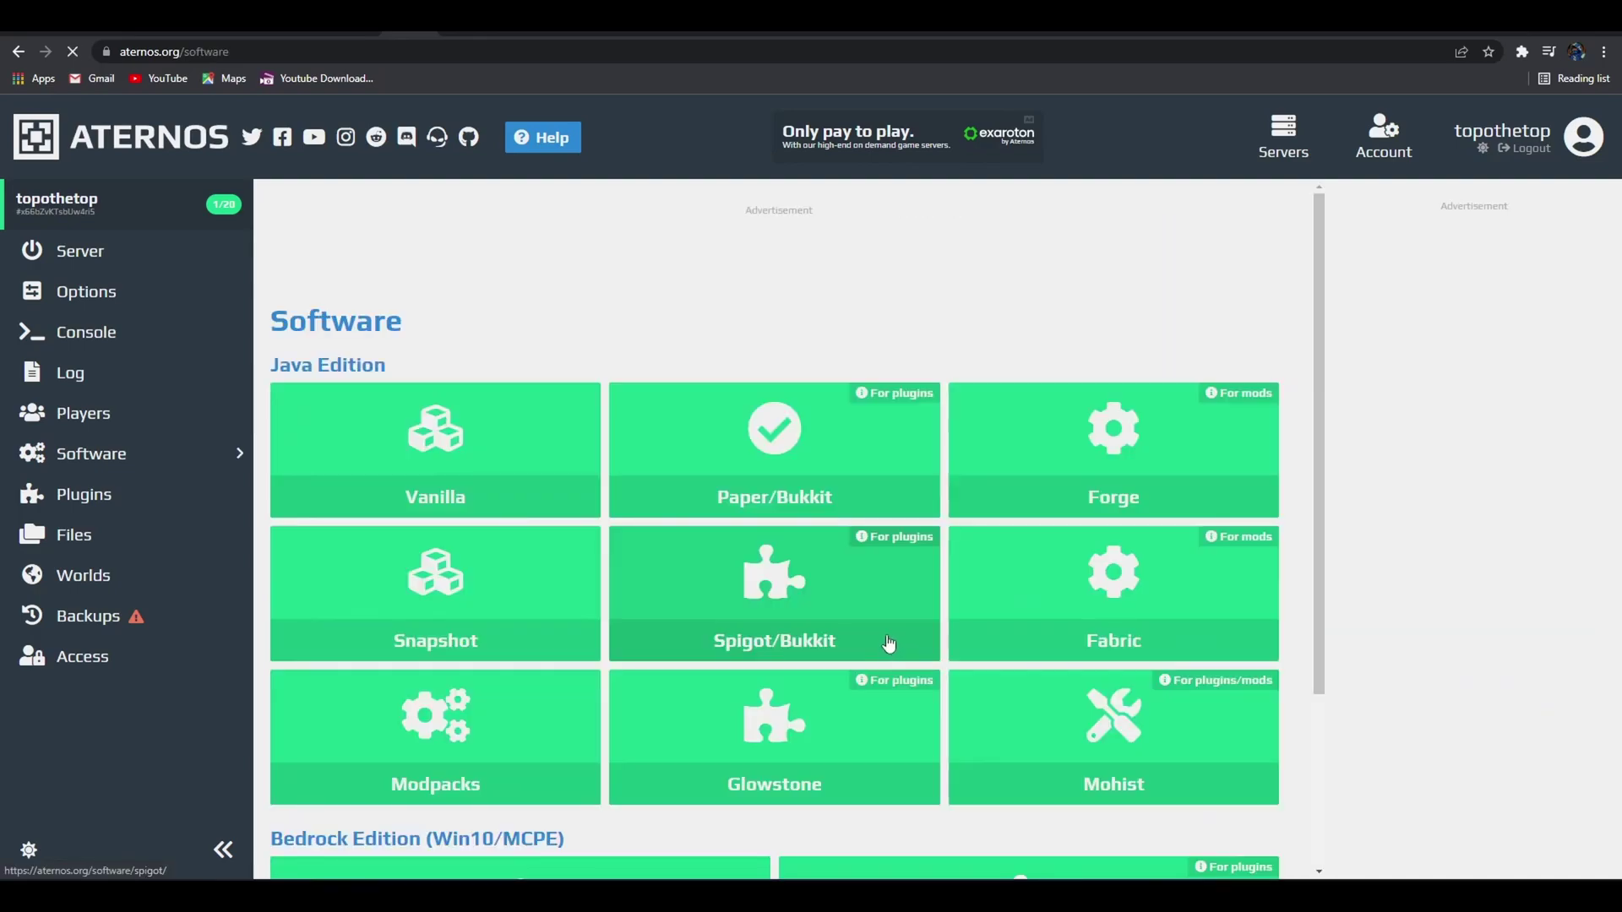
{"action": "scroll", "coordinate": [887, 644], "scroll_direction": "down", "scroll_amount": 3}
{"action": "scroll", "coordinate": [591, 719], "scroll_direction": "up", "scroll_amount": 2}
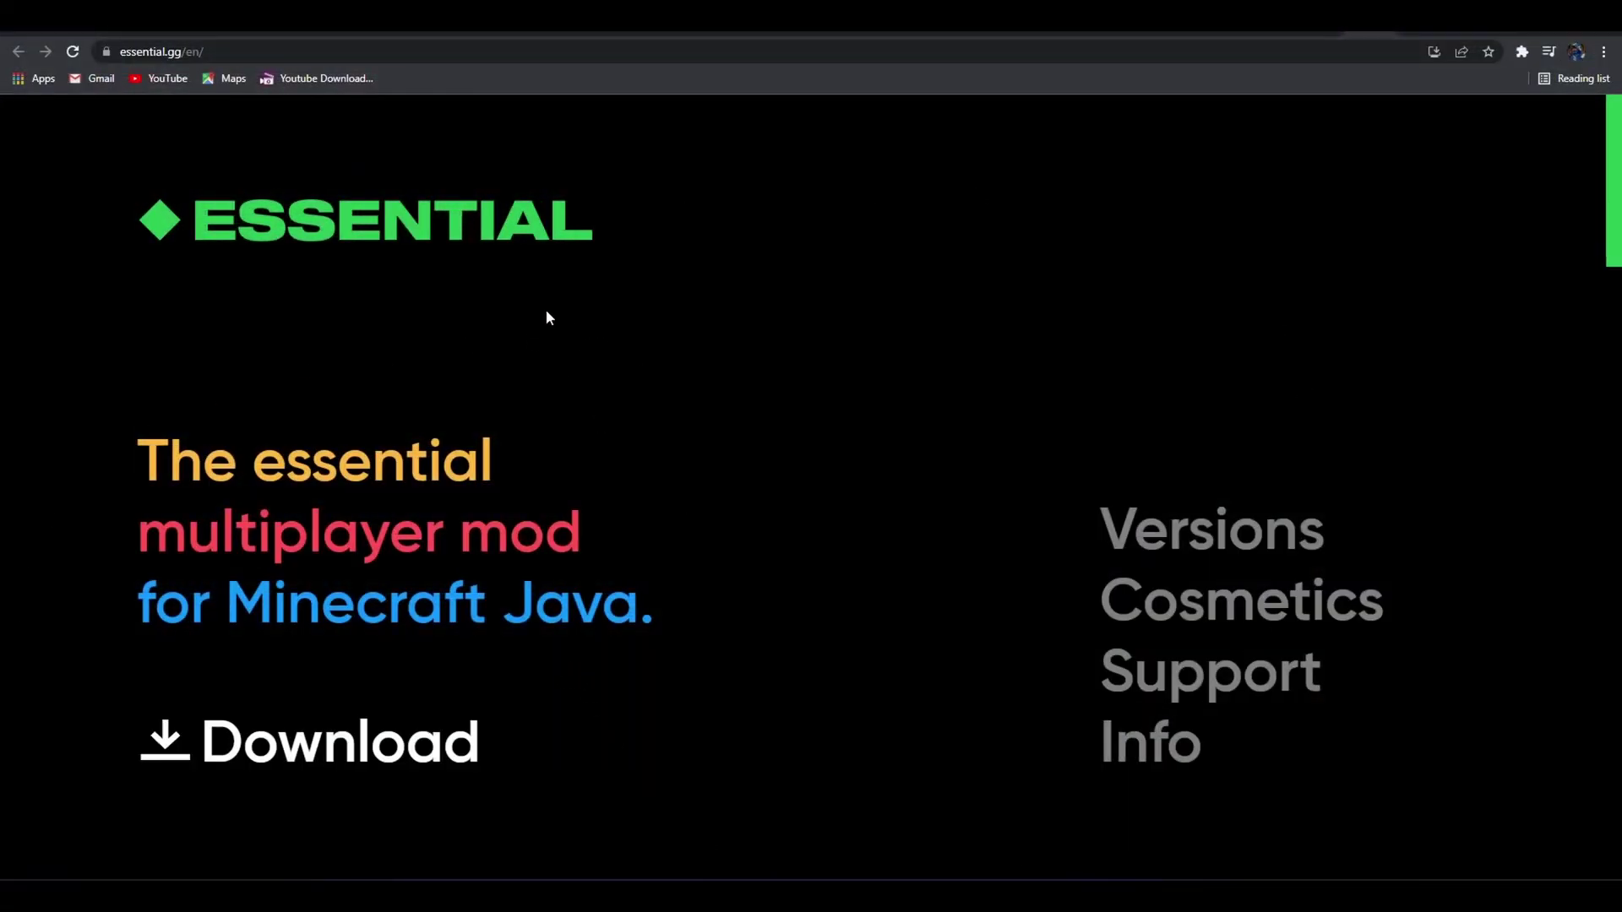
Look over the homepage of the Essential multiplayer mod for Minecraft Java.
{"action": "scroll", "coordinate": [876, 543], "scroll_direction": "down", "scroll_amount": 4}
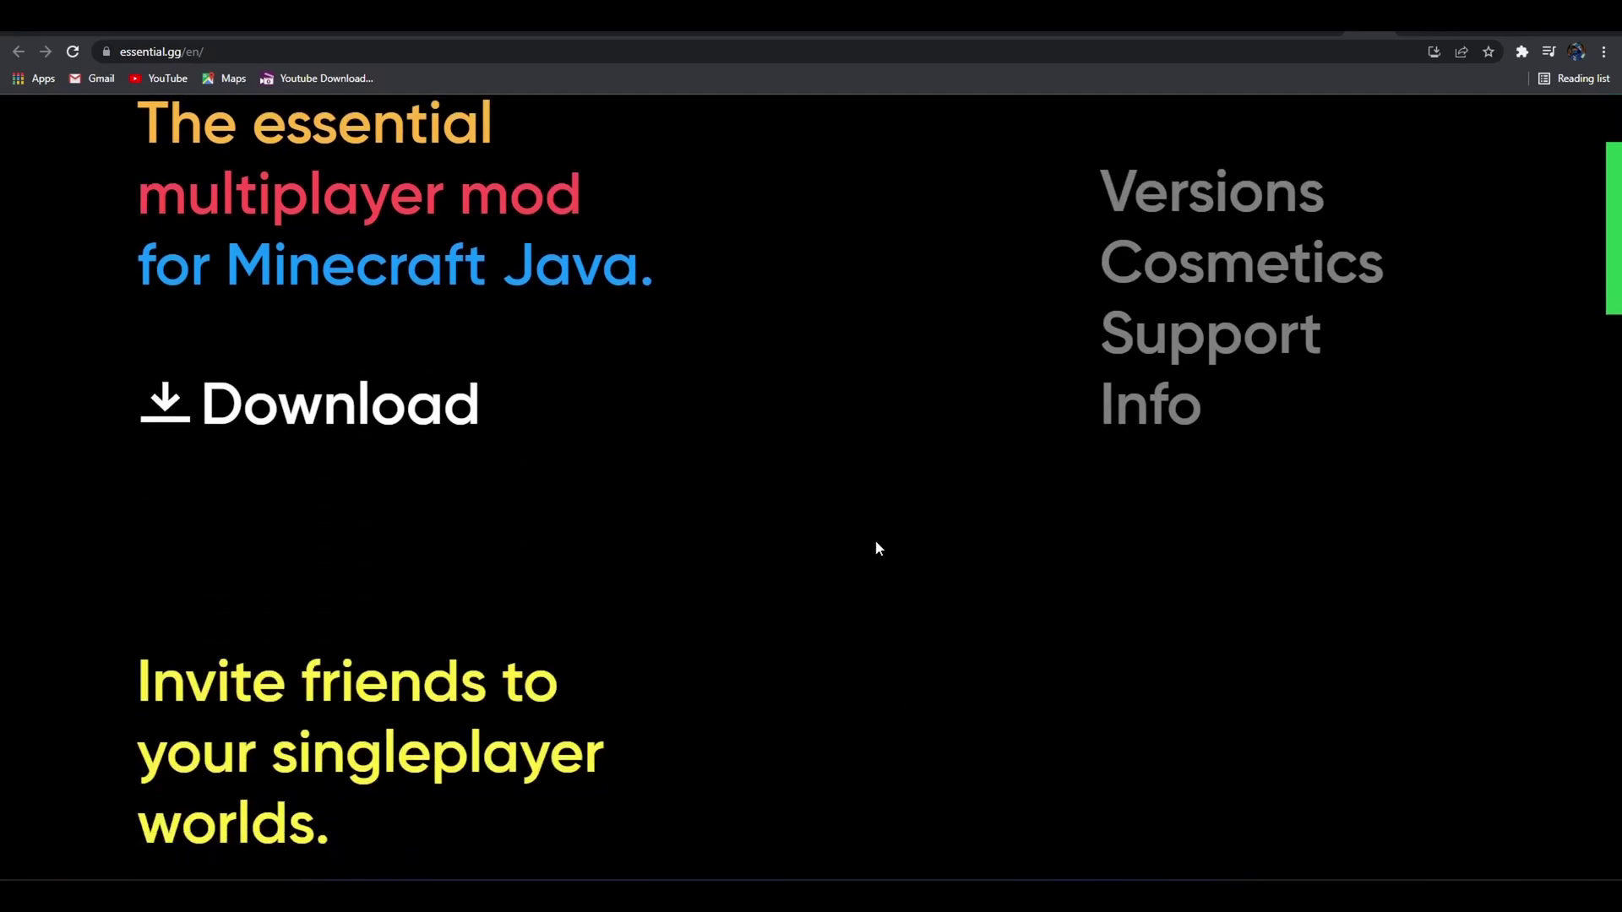
{"action": "scroll", "coordinate": [754, 610], "scroll_direction": "up", "scroll_amount": 4}
{"action": "scroll", "coordinate": [799, 422], "scroll_direction": "down", "scroll_amount": 1}
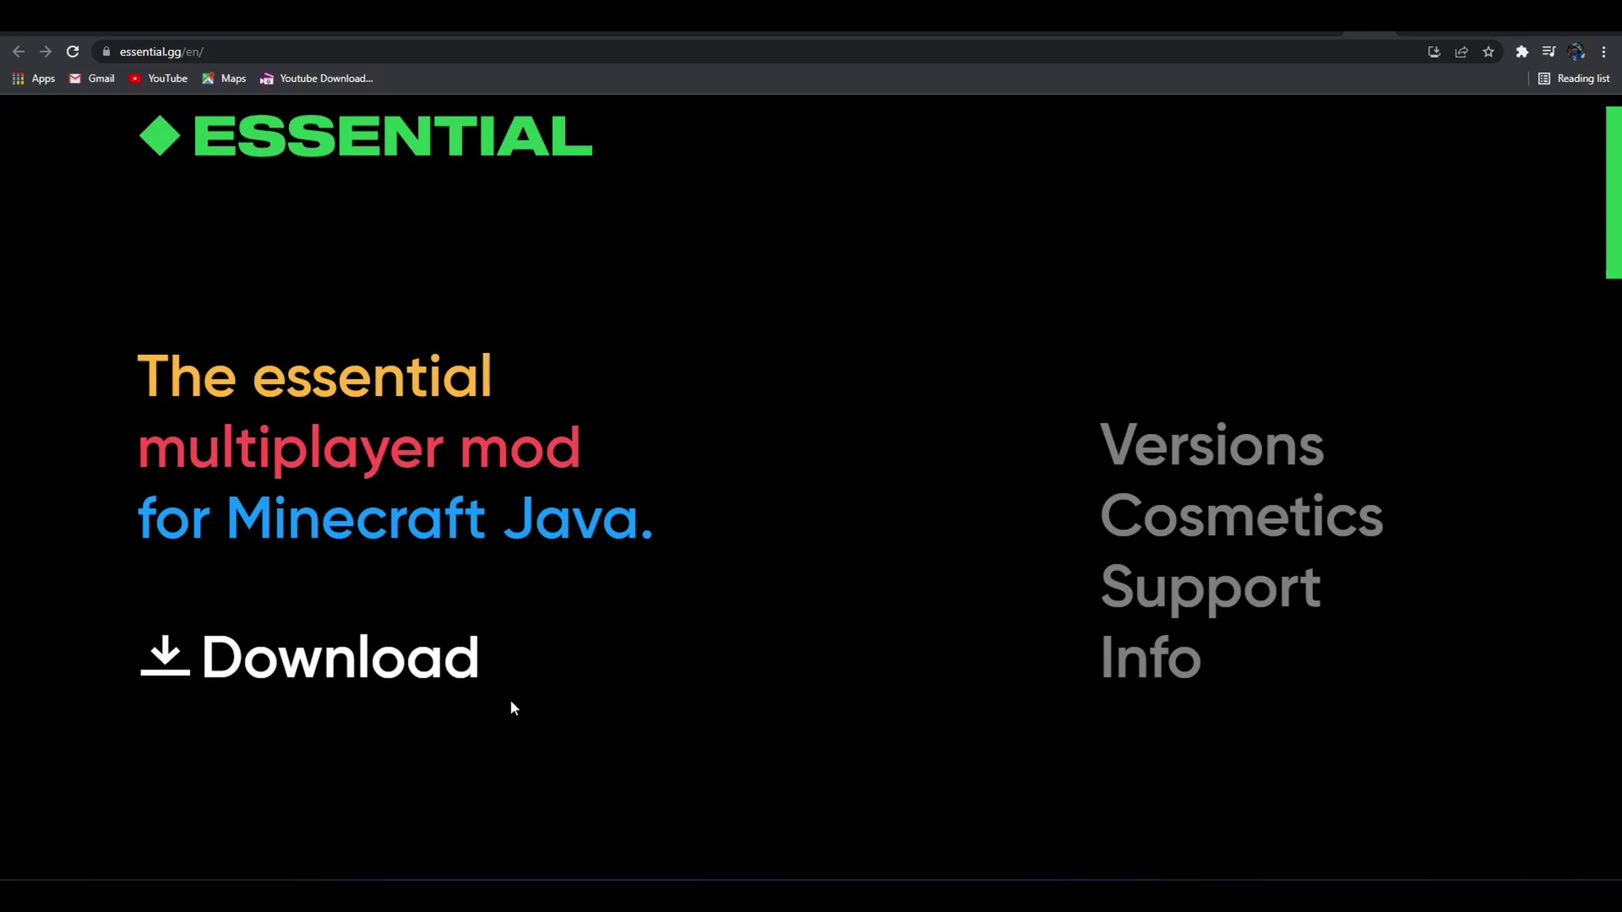
{"action": "scroll", "coordinate": [720, 662], "scroll_direction": "up", "scroll_amount": 1}
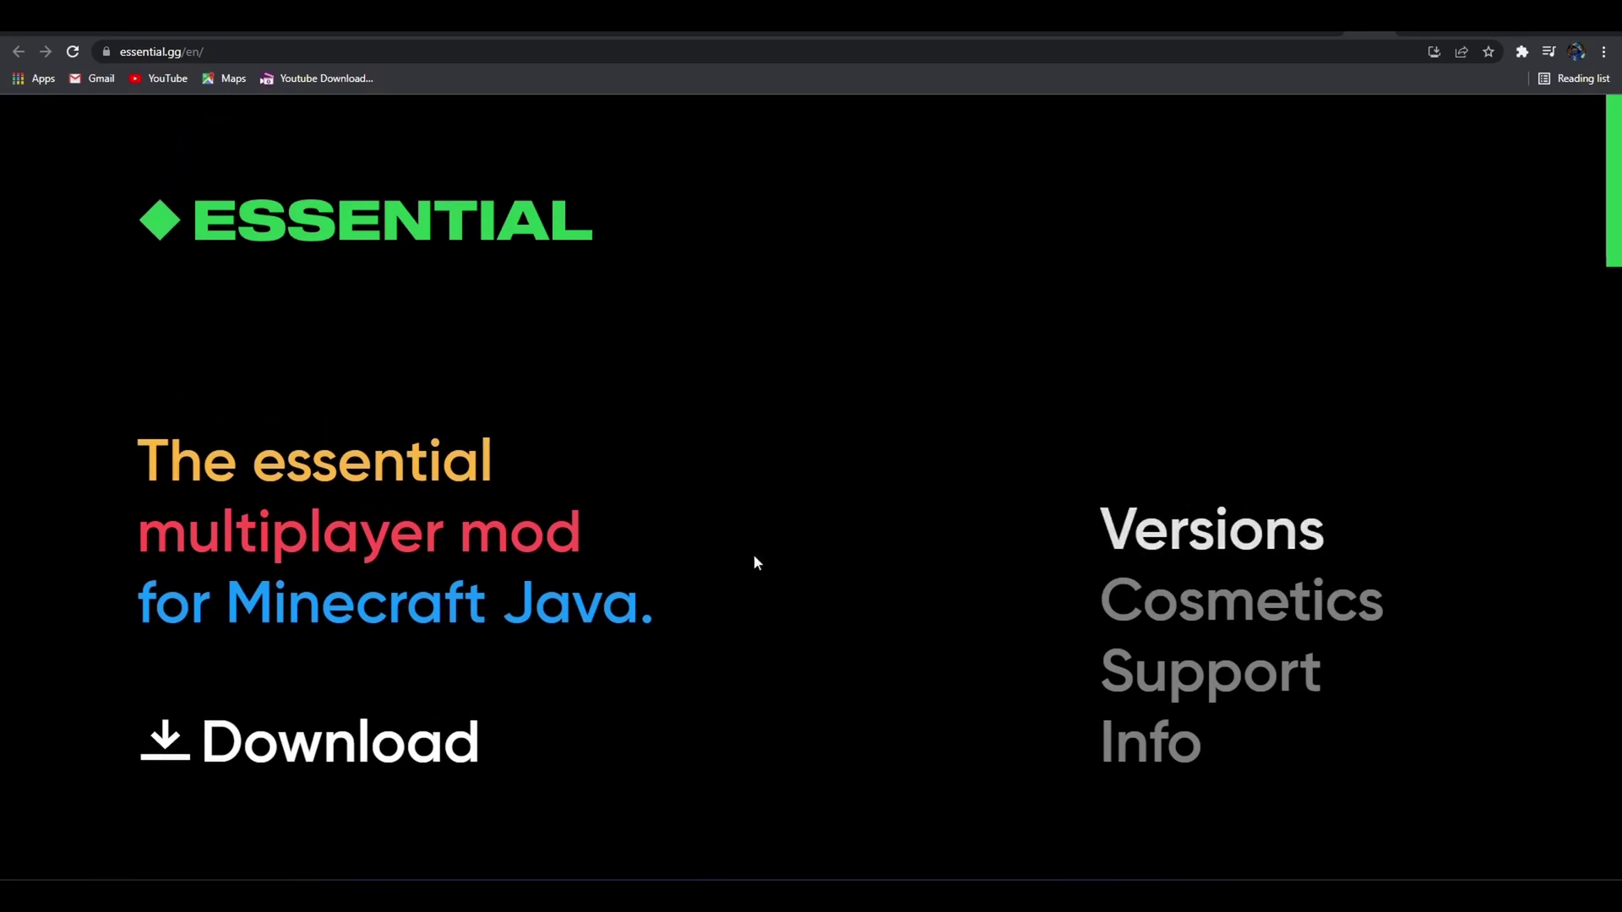
Open the Essential mod's versions page and examine the Forge and Fabric versions and the installers on offer.
{"action": "scroll", "coordinate": [929, 558], "scroll_direction": "down", "scroll_amount": 5}
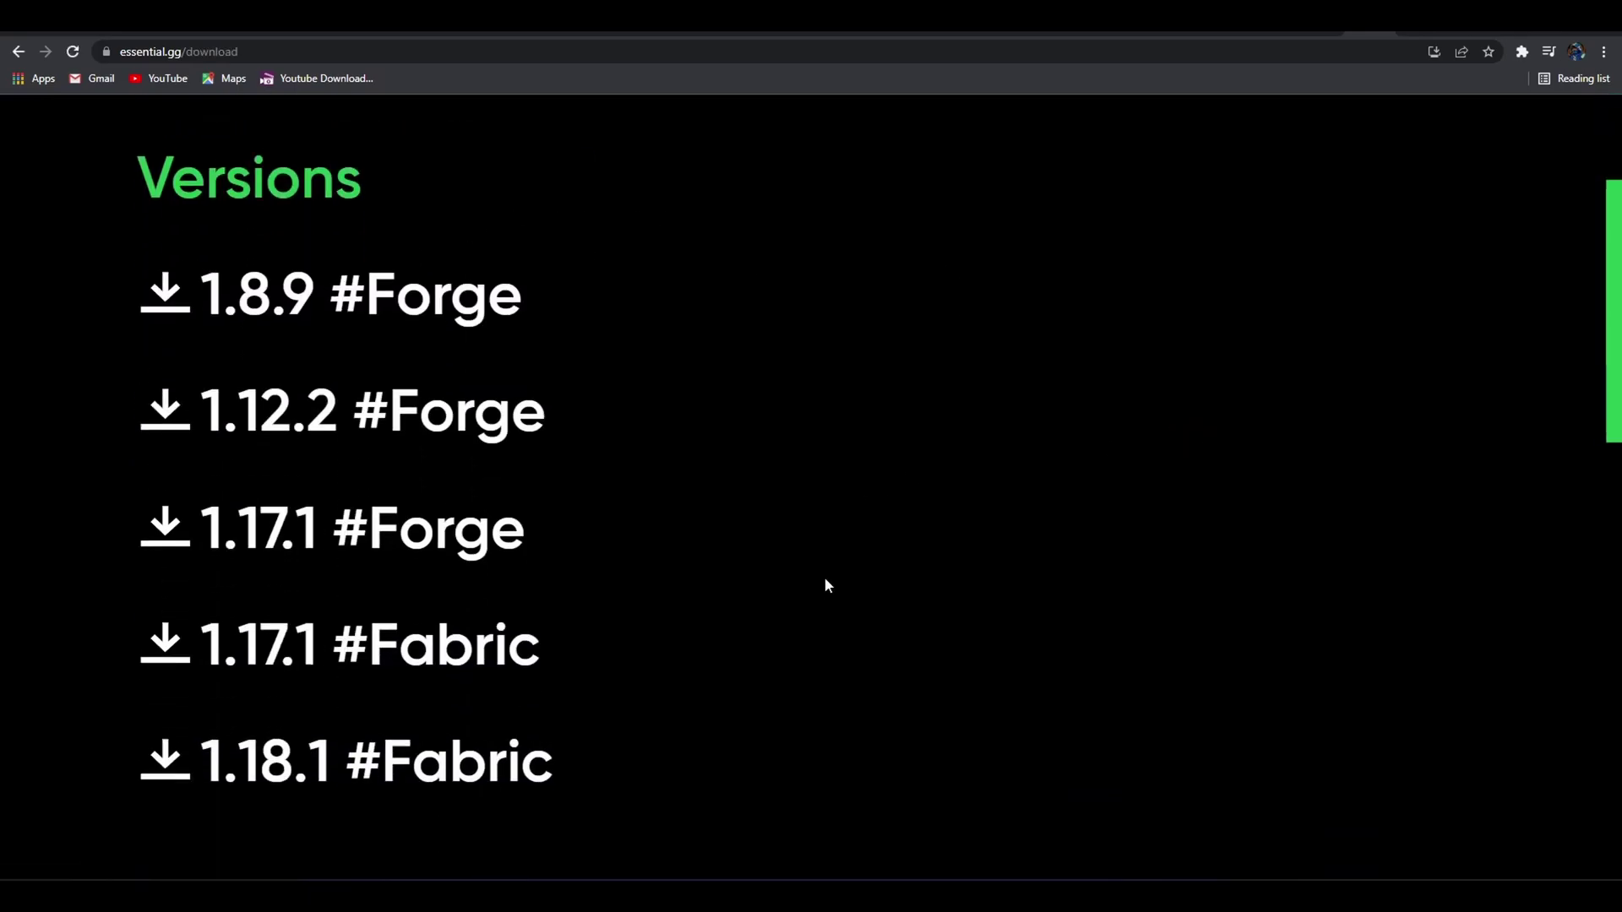
{"action": "scroll", "coordinate": [591, 651], "scroll_direction": "up", "scroll_amount": 1}
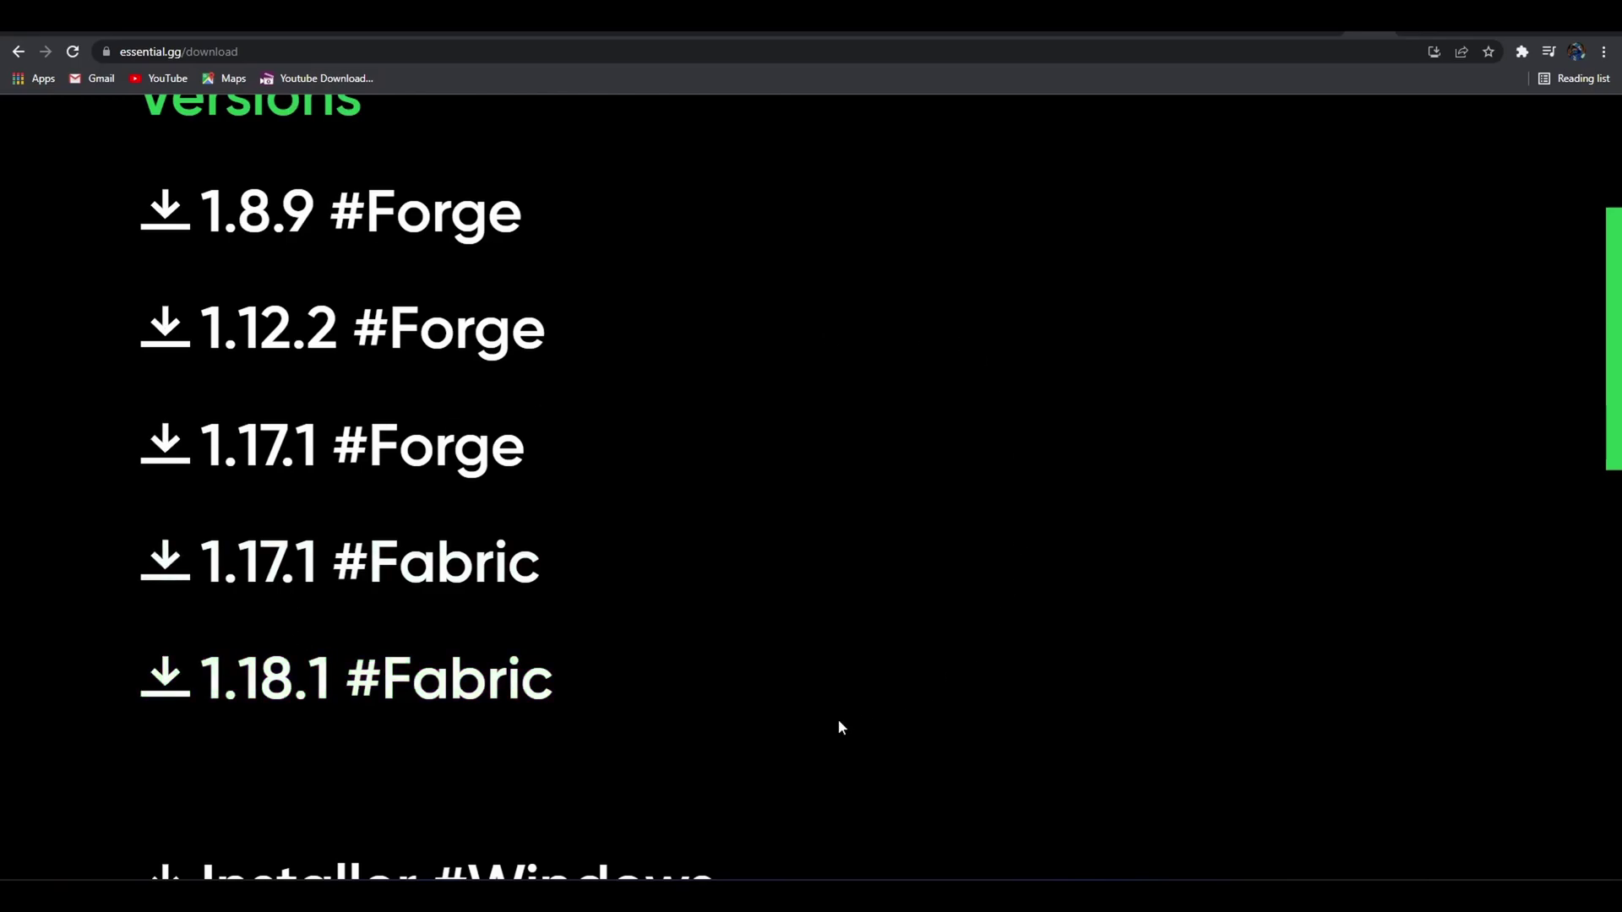
{"action": "scroll", "coordinate": [836, 718], "scroll_direction": "up", "scroll_amount": 1}
{"action": "scroll", "coordinate": [833, 714], "scroll_direction": "down", "scroll_amount": 4}
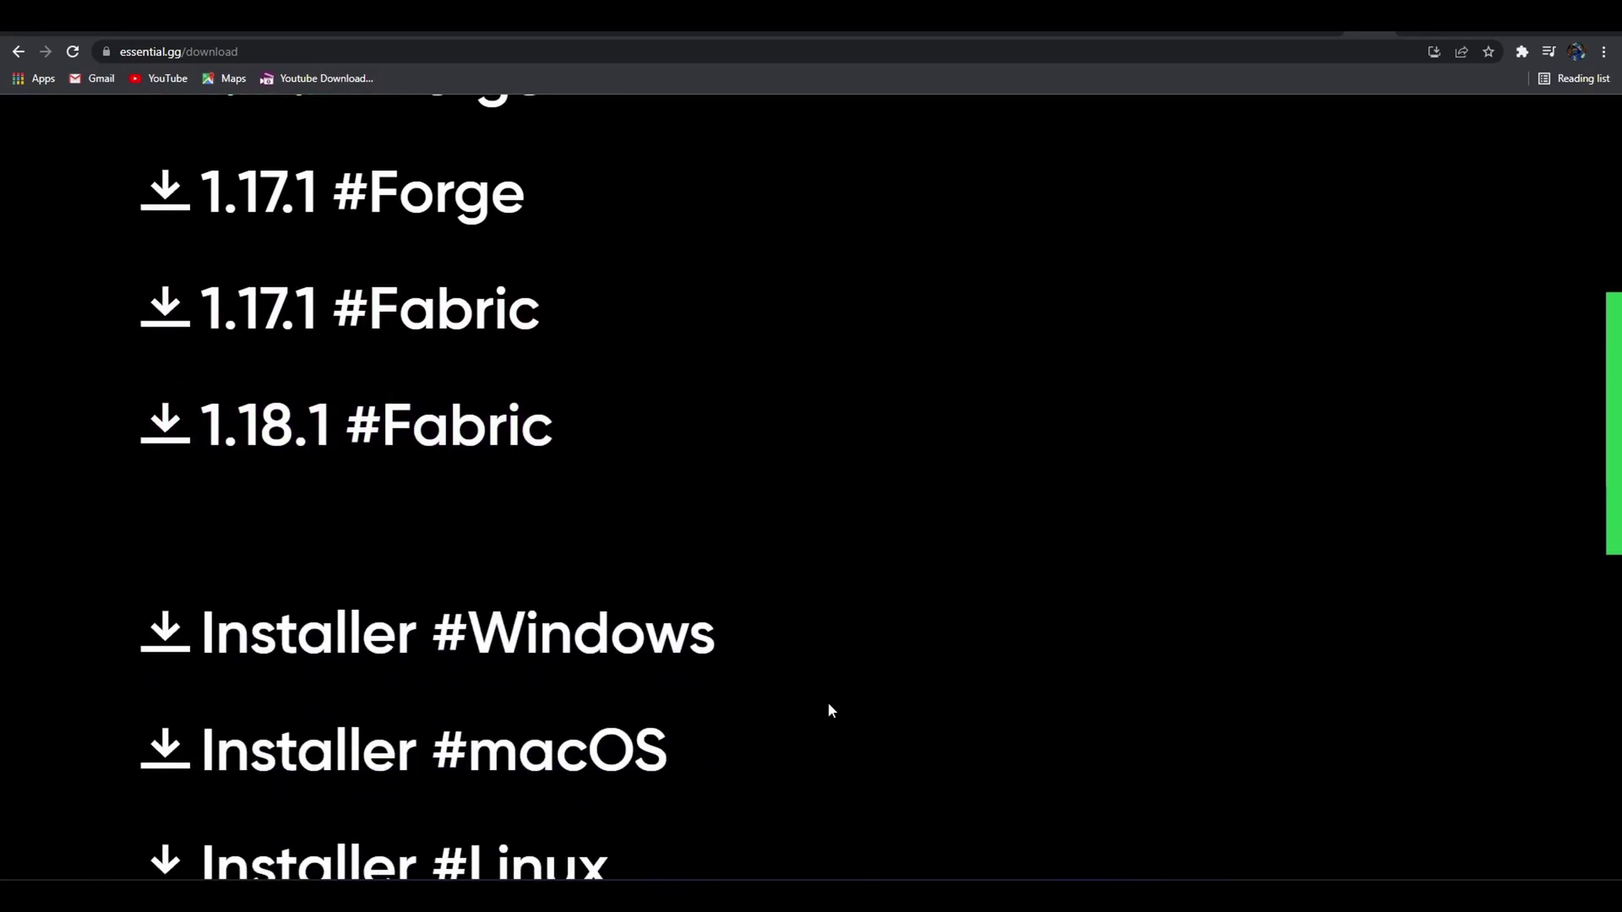
{"action": "scroll", "coordinate": [824, 705], "scroll_direction": "down", "scroll_amount": 11}
{"action": "scroll", "coordinate": [806, 693], "scroll_direction": "up", "scroll_amount": 18}
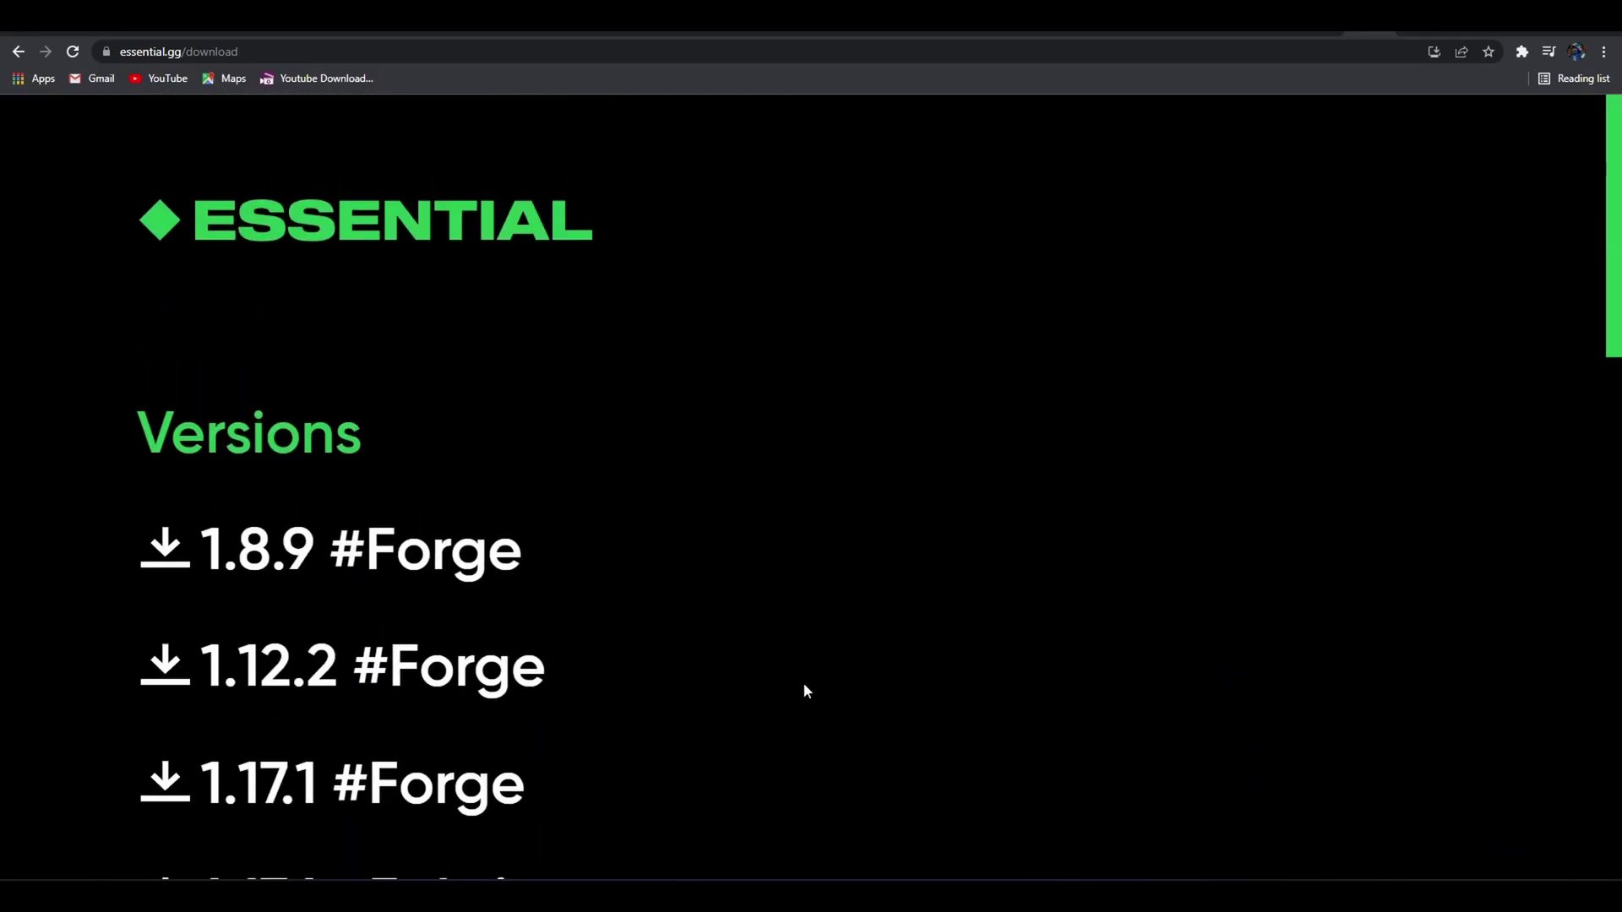
{"action": "scroll", "coordinate": [804, 687], "scroll_direction": "down", "scroll_amount": 7}
{"action": "scroll", "coordinate": [804, 688], "scroll_direction": "up", "scroll_amount": 4}
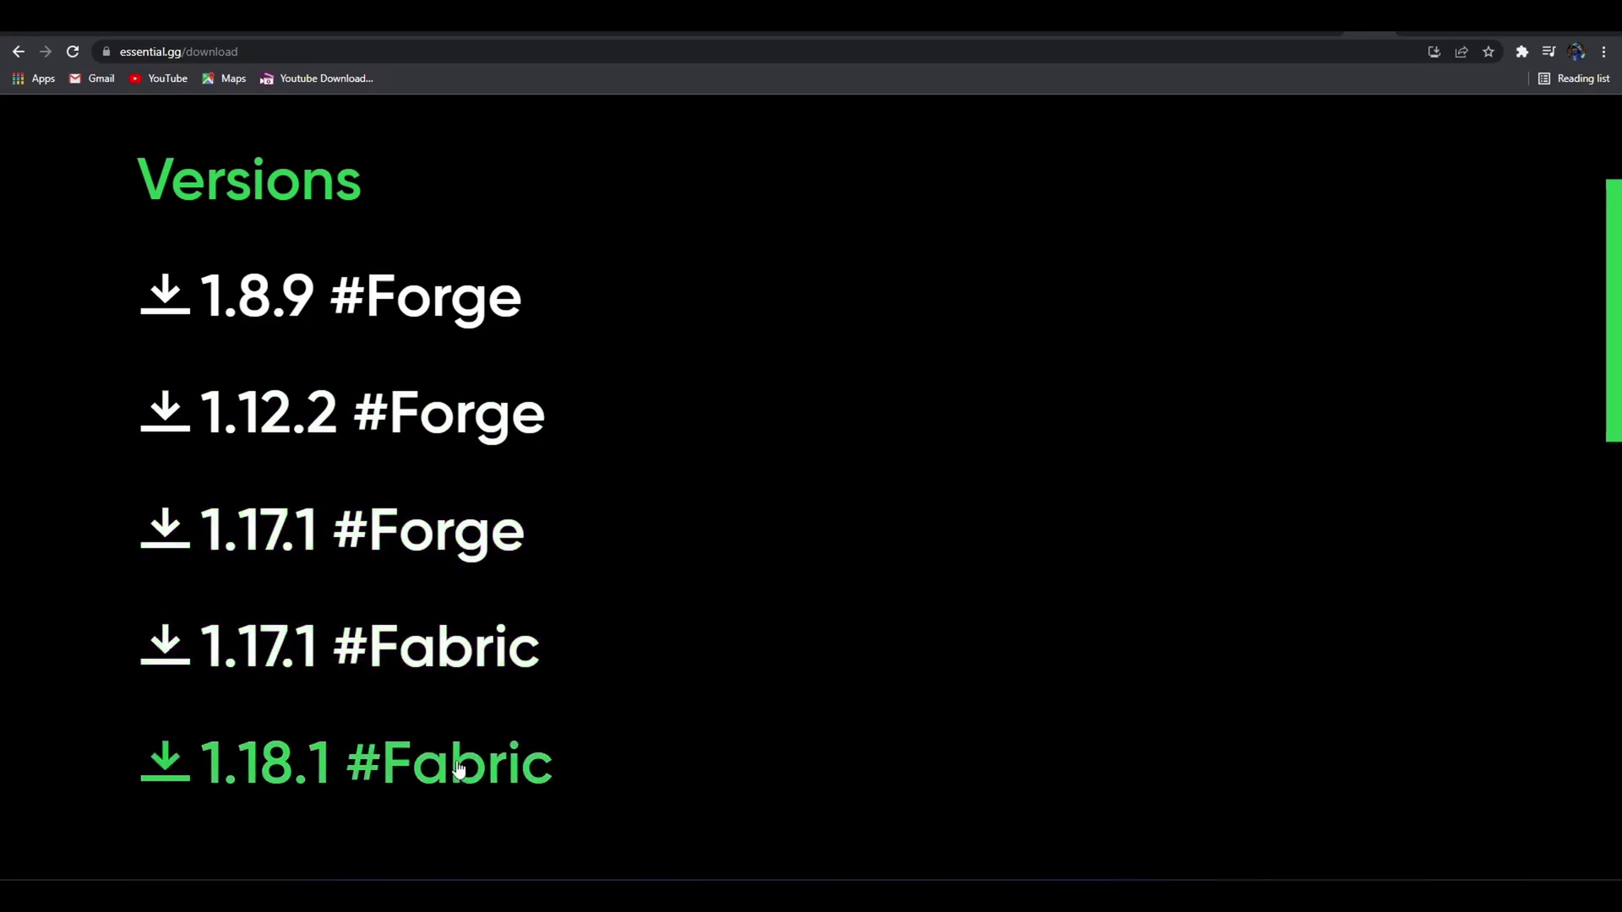
{"action": "scroll", "coordinate": [454, 750], "scroll_direction": "down", "scroll_amount": 15}
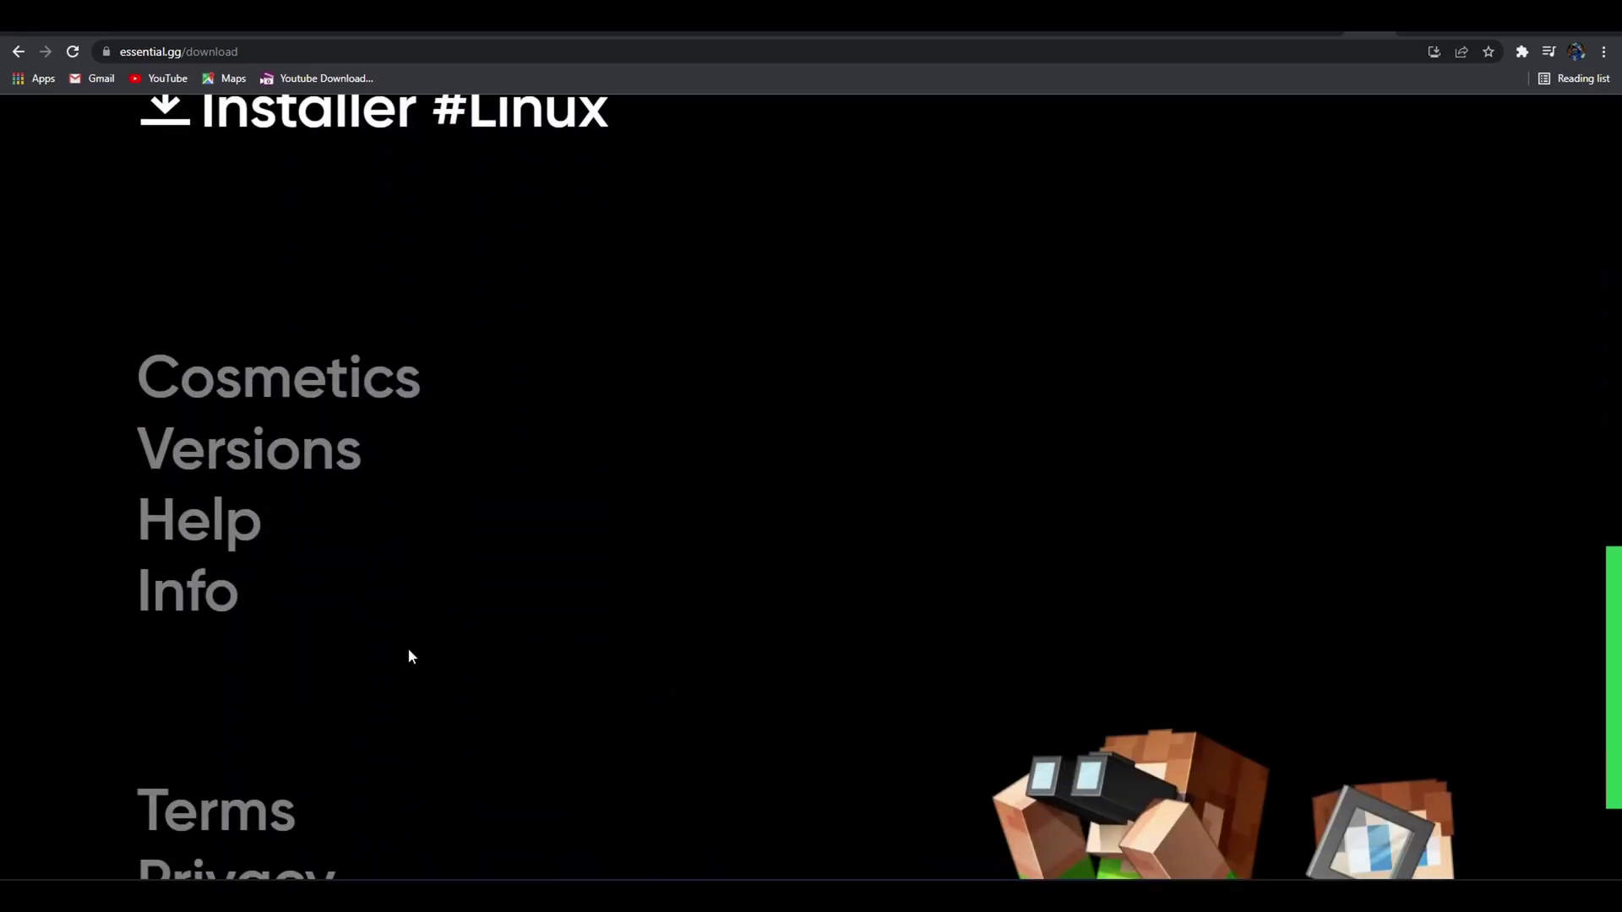
{"action": "scroll", "coordinate": [407, 650], "scroll_direction": "up", "scroll_amount": 12}
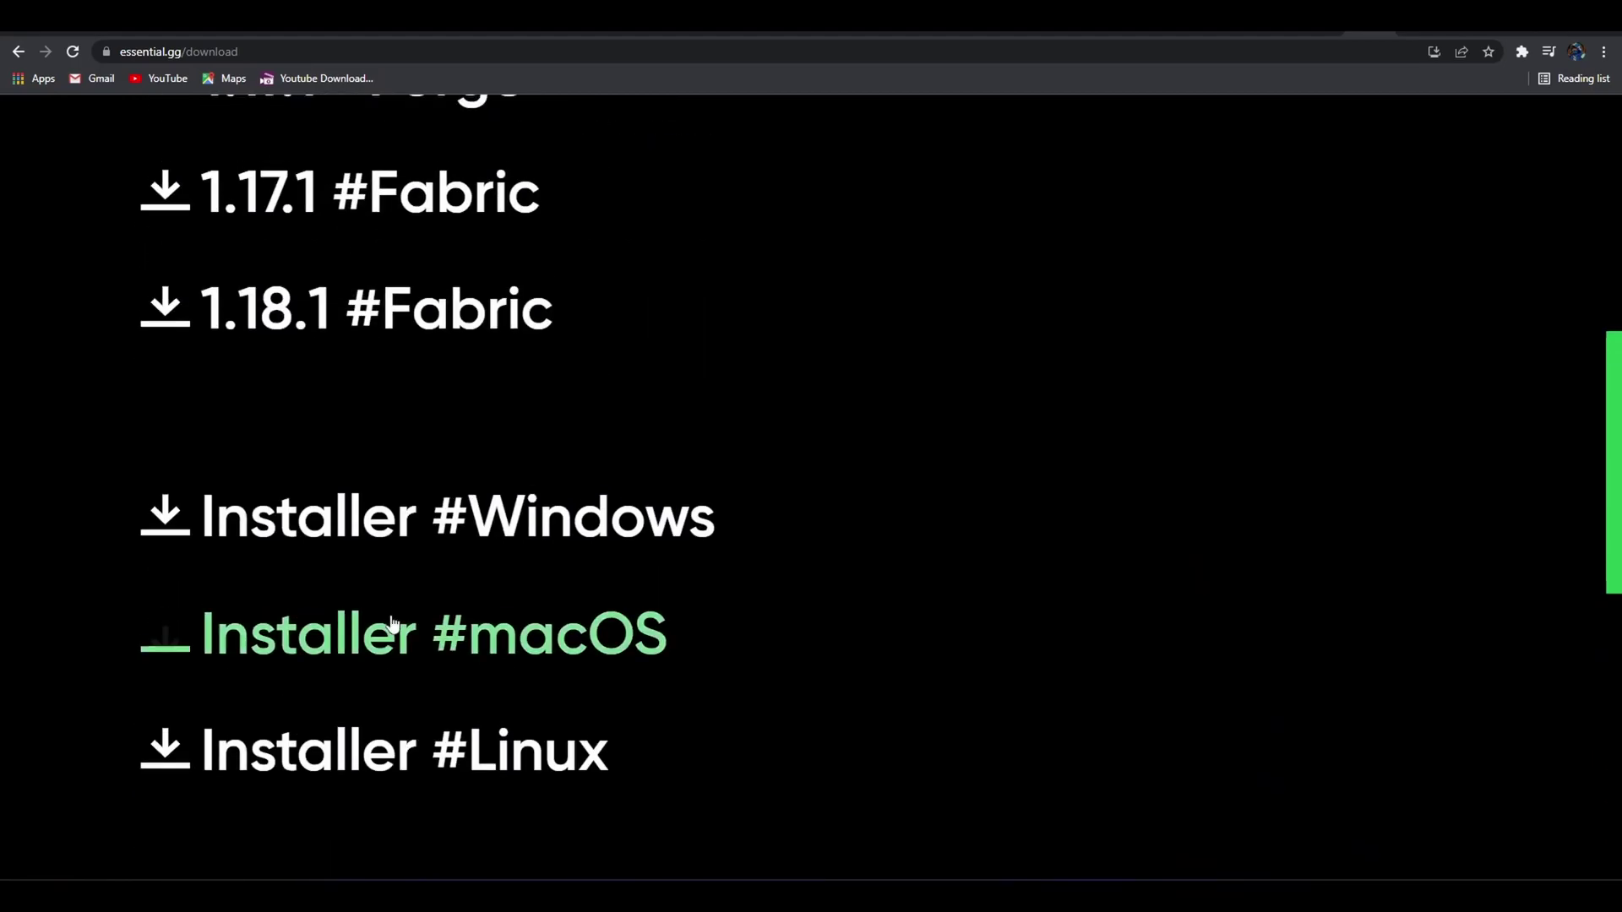
{"action": "scroll", "coordinate": [387, 642], "scroll_direction": "up", "scroll_amount": 3}
{"action": "scroll", "coordinate": [387, 630], "scroll_direction": "down", "scroll_amount": 3}
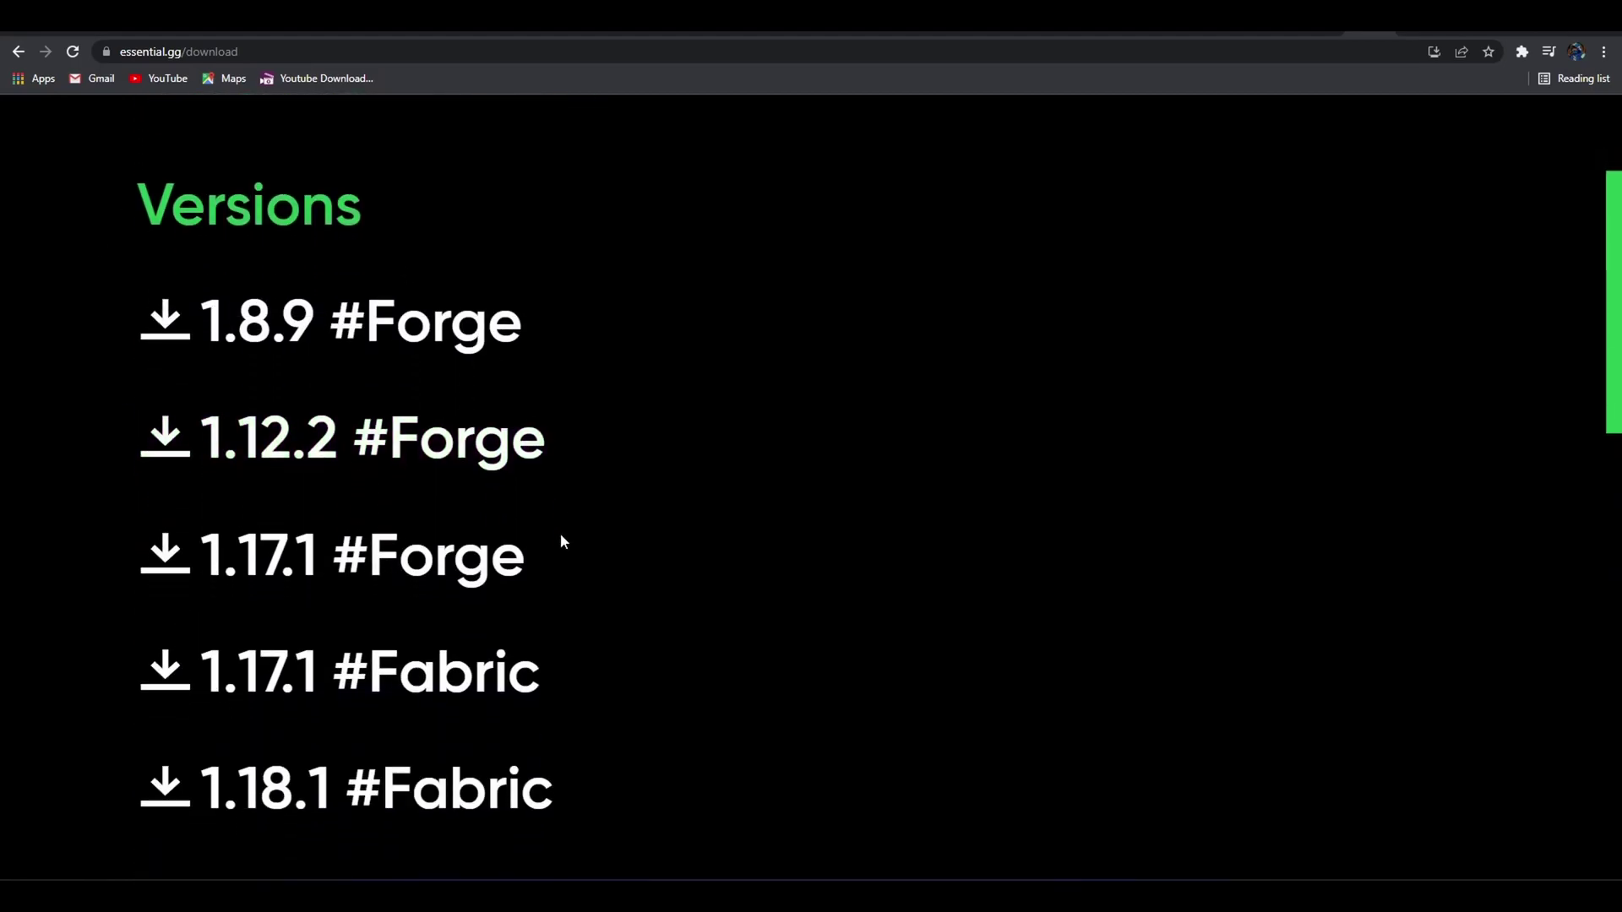
{"action": "scroll", "coordinate": [697, 575], "scroll_direction": "up", "scroll_amount": 3}
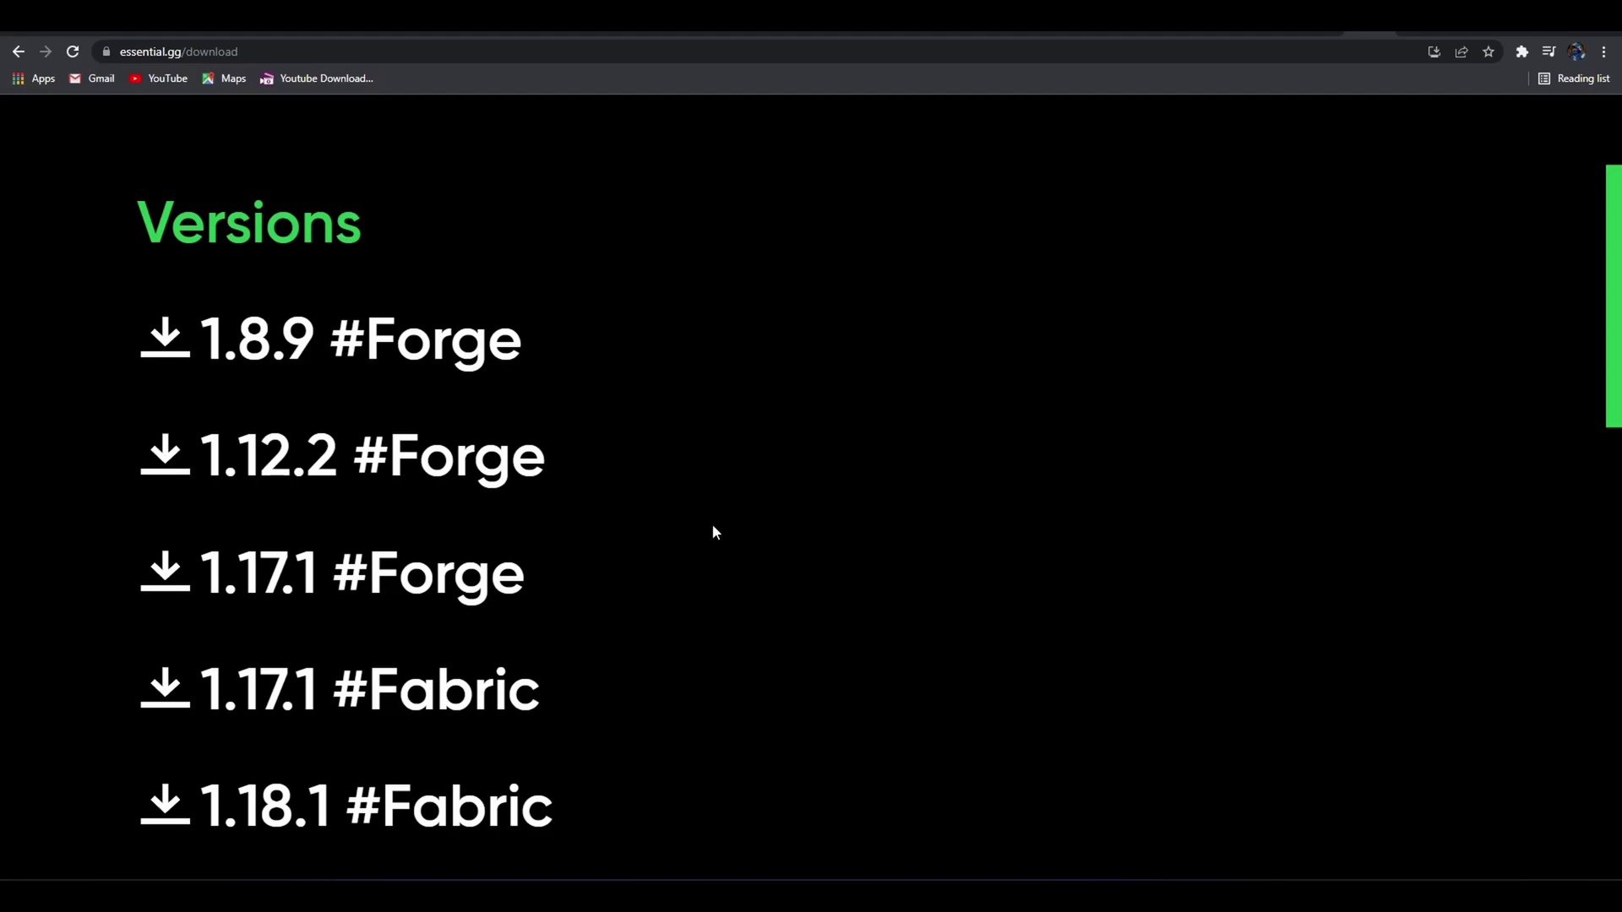
{"action": "scroll", "coordinate": [713, 527], "scroll_direction": "down", "scroll_amount": 4}
{"action": "scroll", "coordinate": [601, 675], "scroll_direction": "down", "scroll_amount": 2}
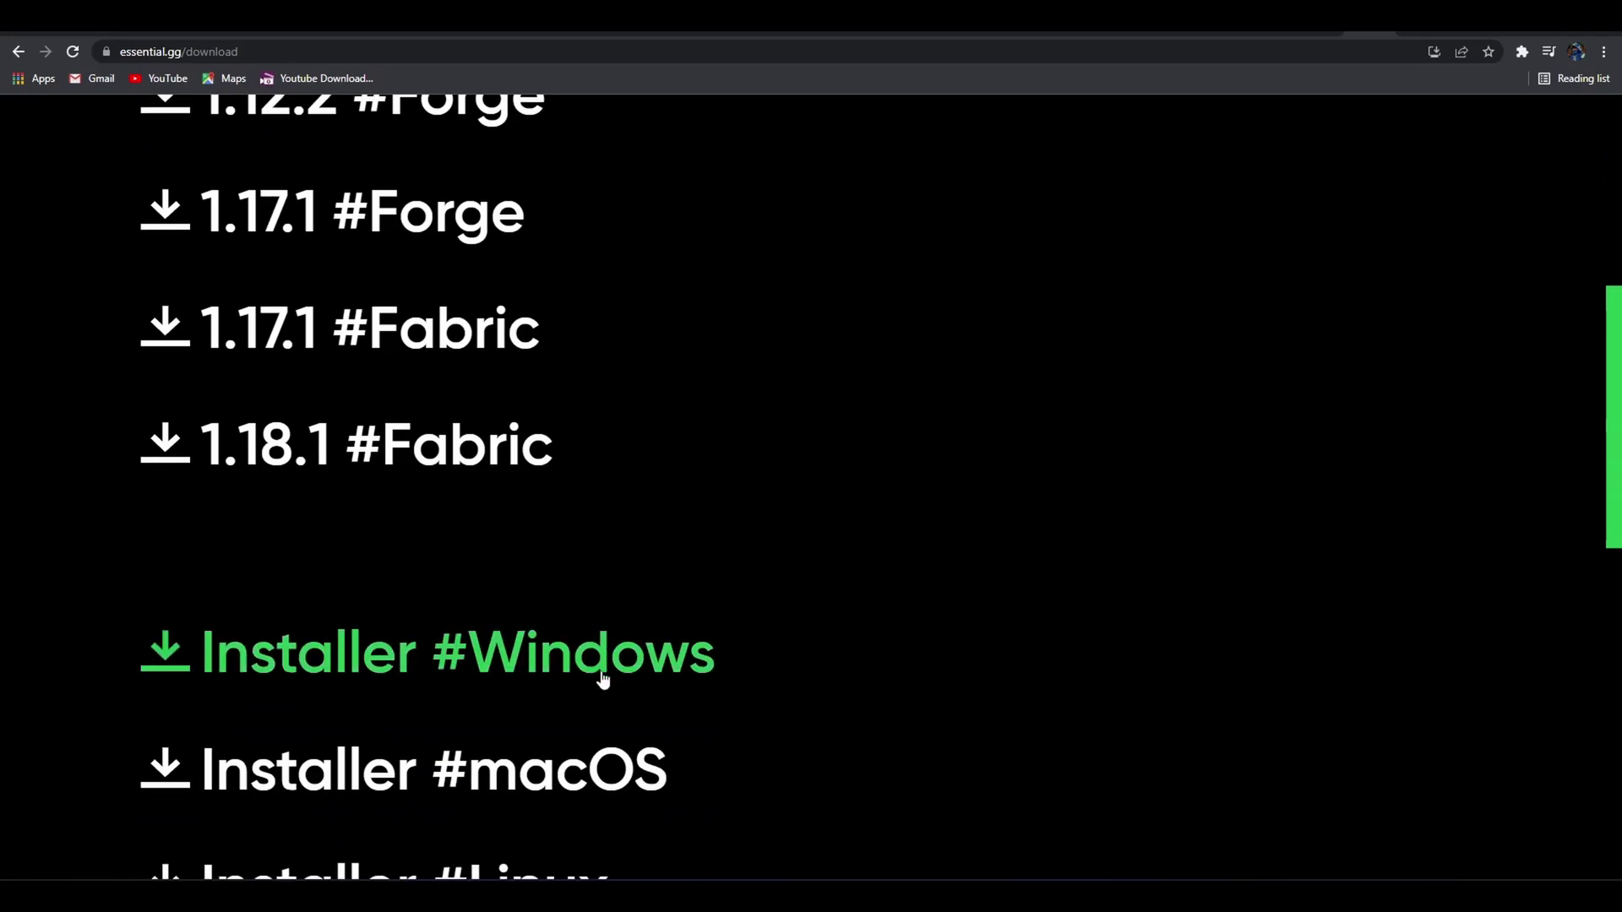
{"action": "scroll", "coordinate": [870, 625], "scroll_direction": "up", "scroll_amount": 3}
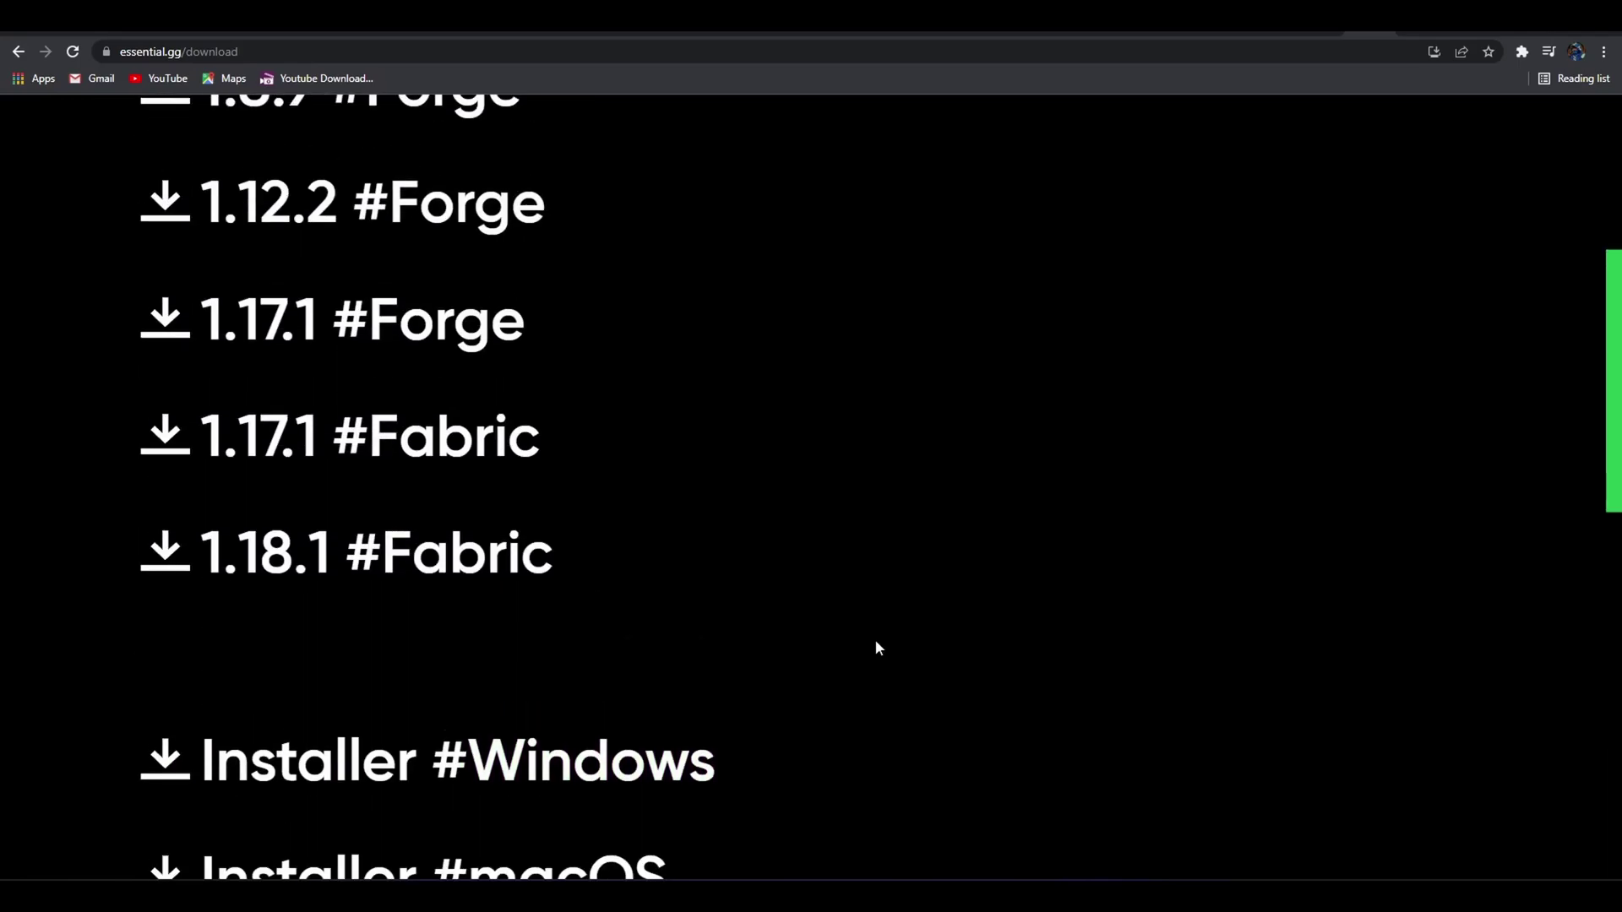
{"action": "scroll", "coordinate": [876, 645], "scroll_direction": "up", "scroll_amount": 2}
{"action": "scroll", "coordinate": [811, 650], "scroll_direction": "up", "scroll_amount": 3}
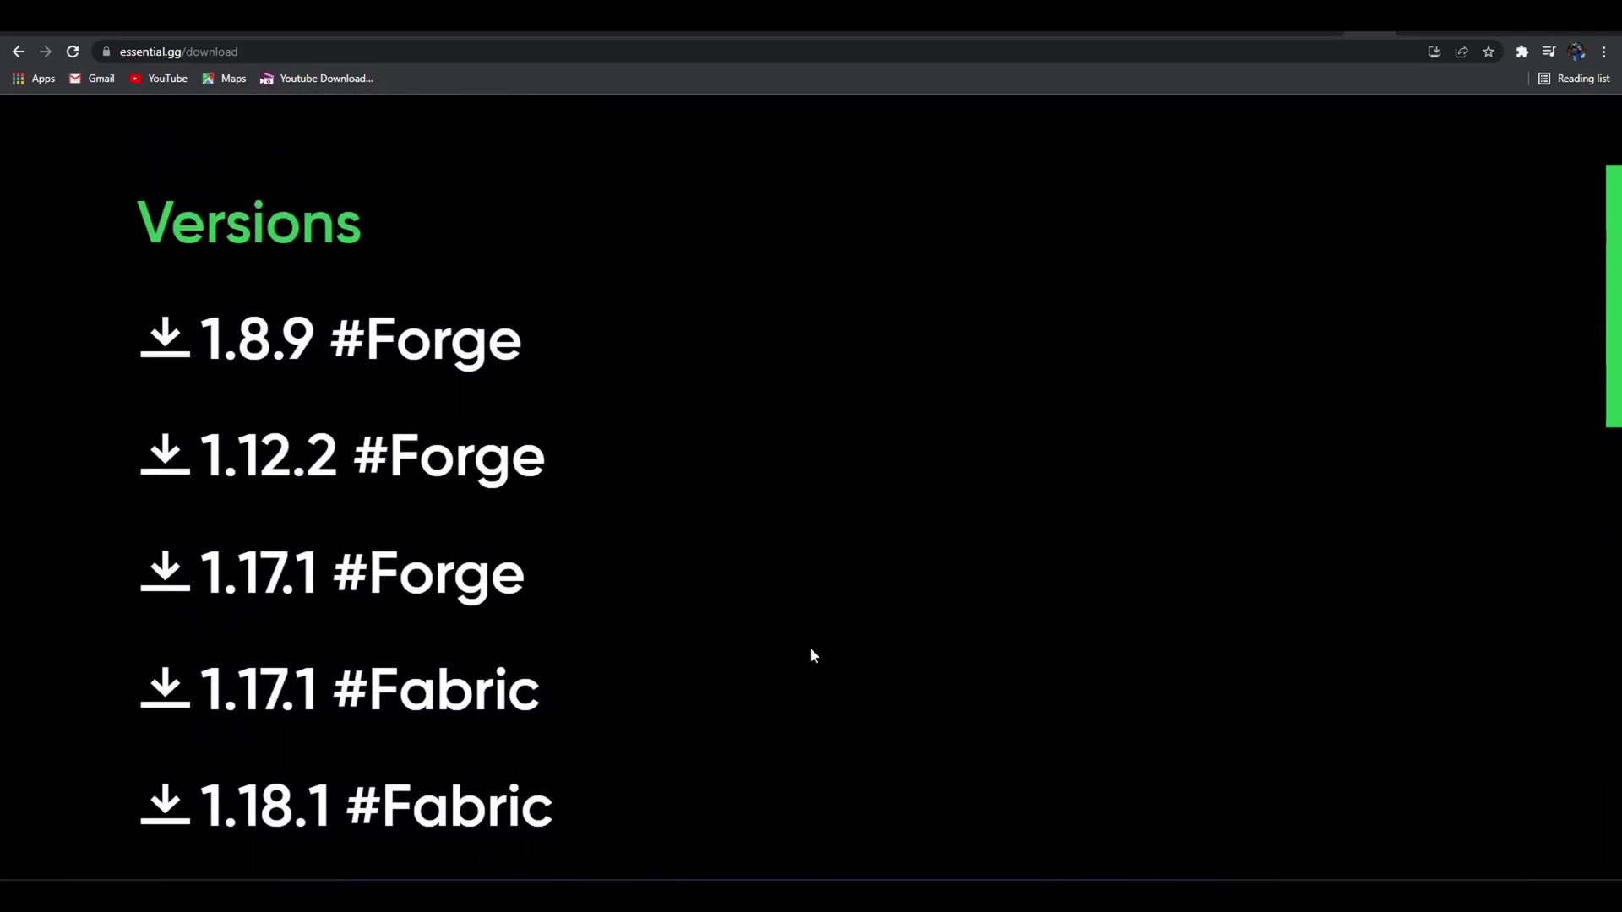
Try to download the Essential installer for Windows.
{"action": "scroll", "coordinate": [811, 649], "scroll_direction": "down", "scroll_amount": 2}
{"action": "scroll", "coordinate": [760, 693], "scroll_direction": "down", "scroll_amount": 4}
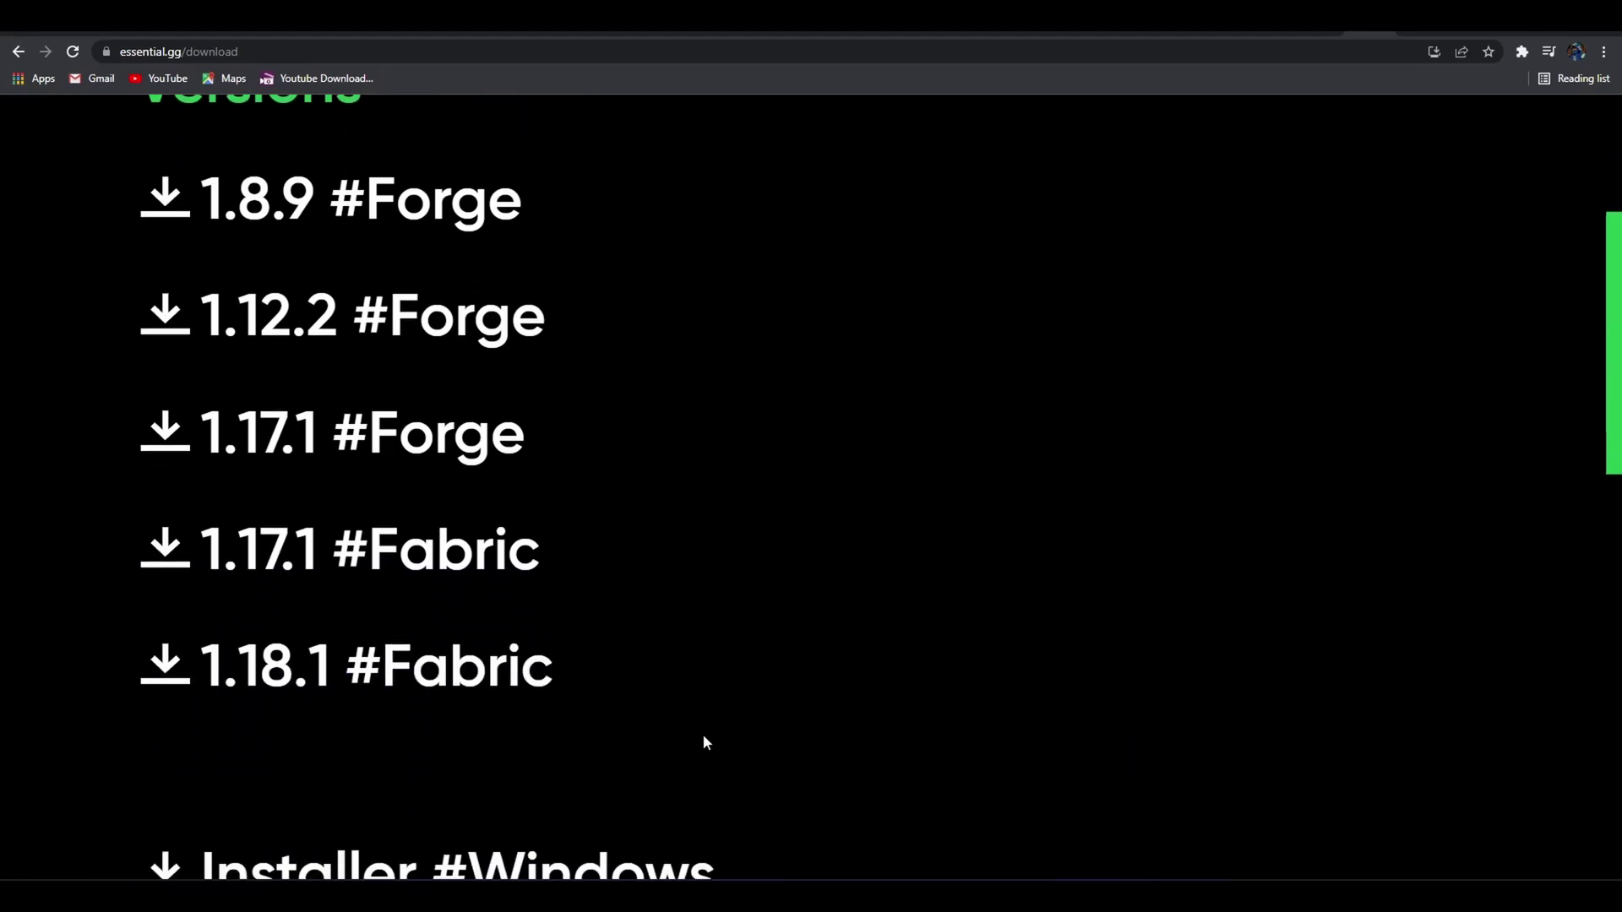
{"action": "scroll", "coordinate": [391, 571], "scroll_direction": "down", "scroll_amount": 2}
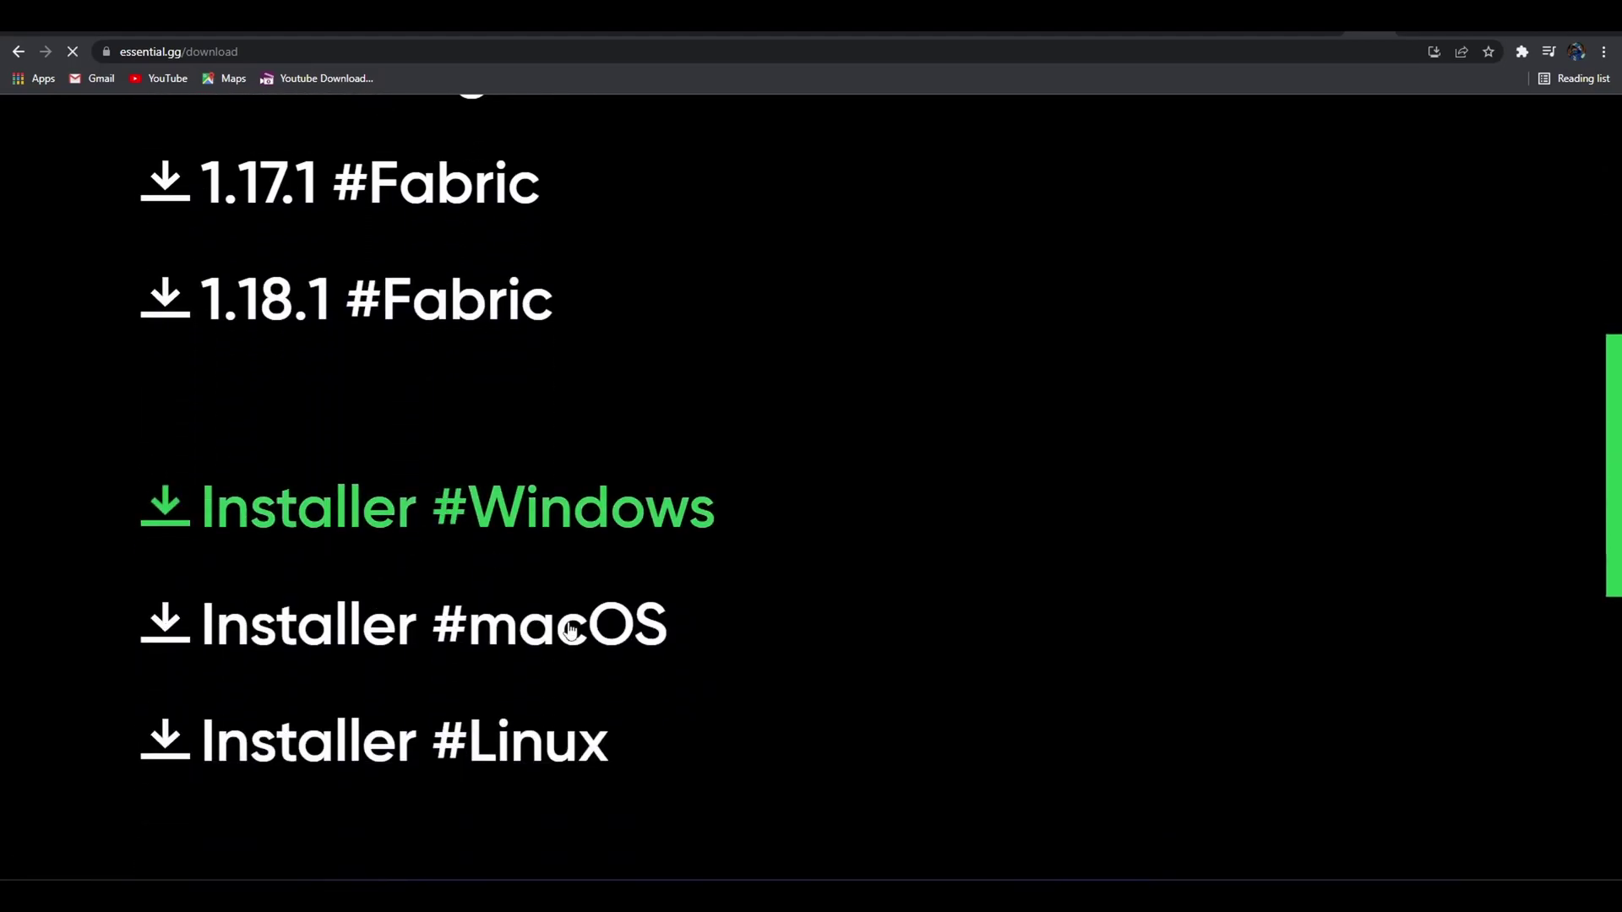
{"action": "left_click", "coordinate": [677, 521]}
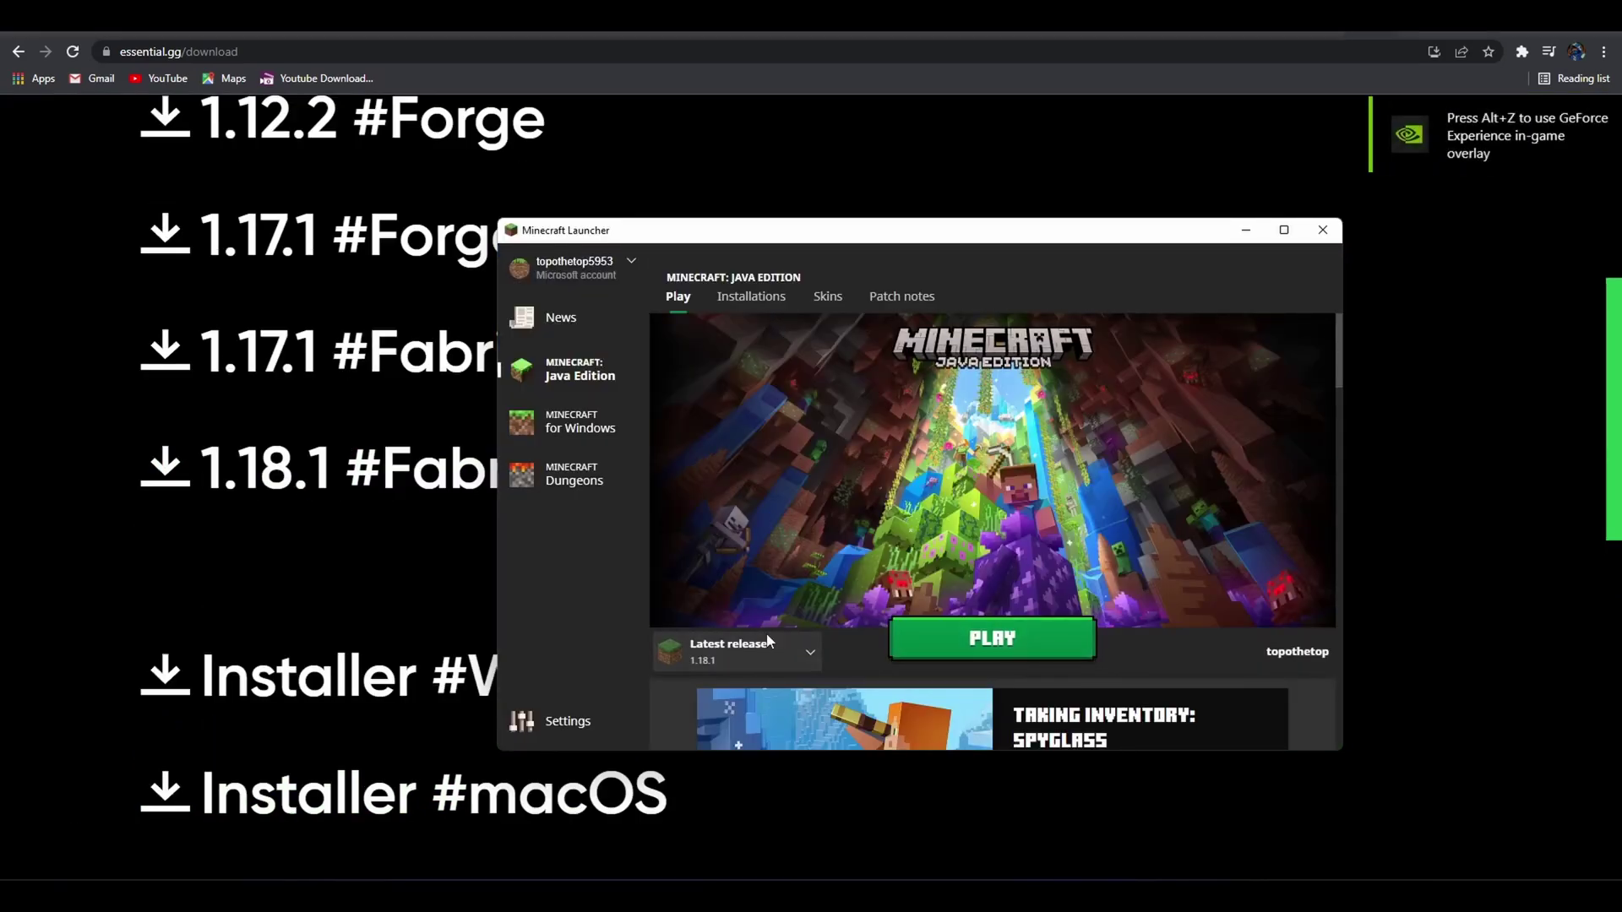
Switch to the Minecraft Launcher and look through the available Java Edition installations.
{"action": "left_click", "coordinate": [768, 641]}
{"action": "scroll", "coordinate": [811, 482], "scroll_direction": "down", "scroll_amount": 5}
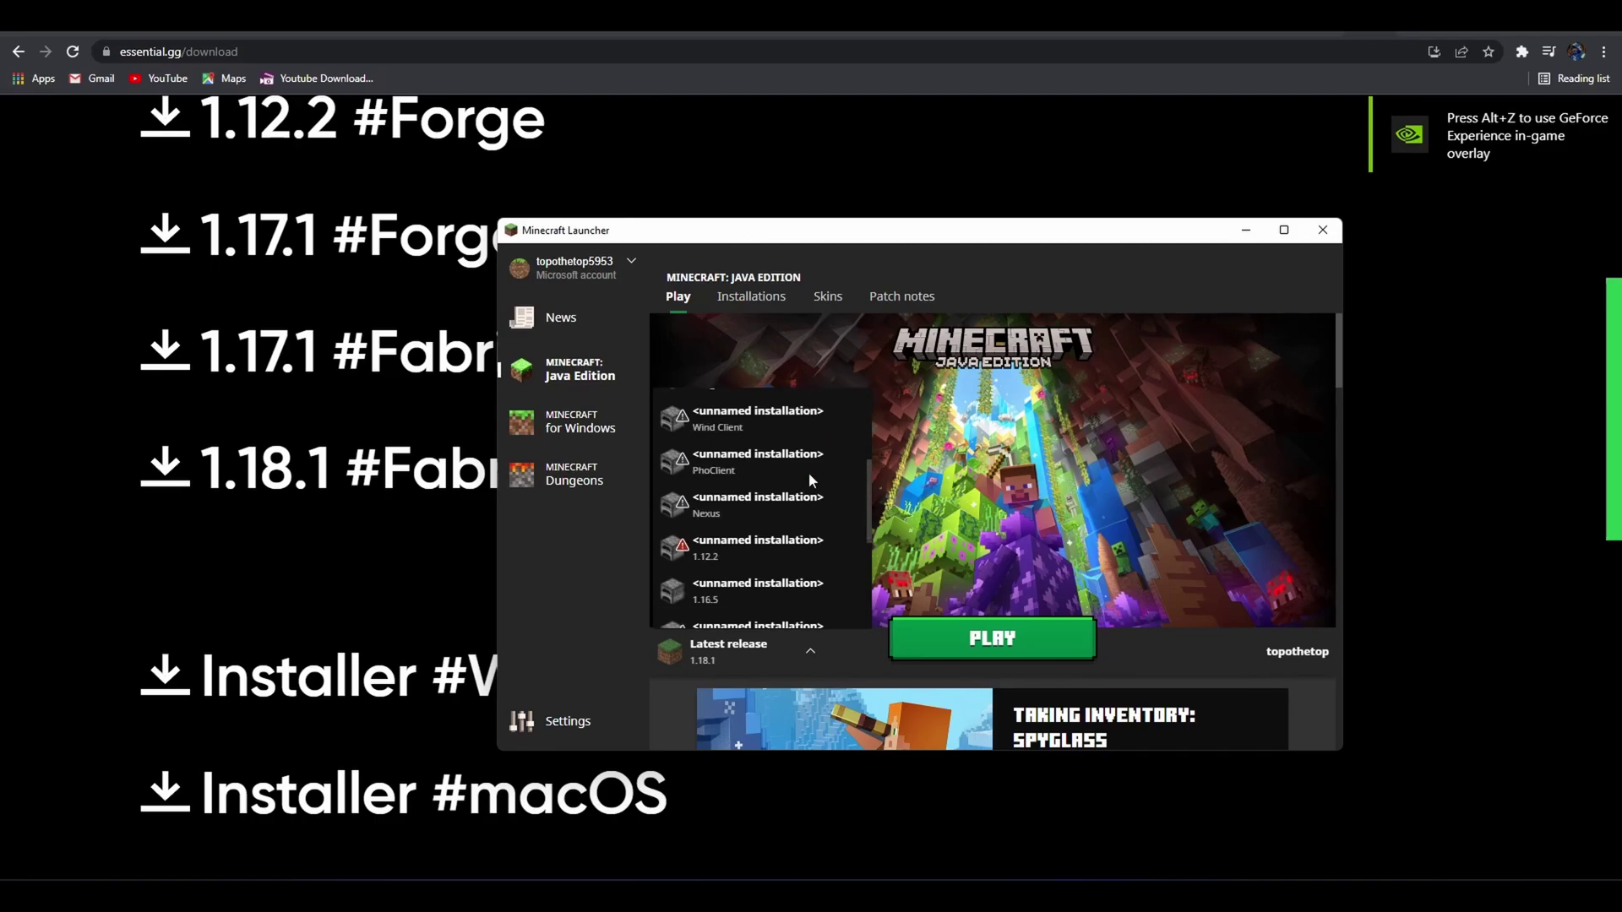
{"action": "scroll", "coordinate": [809, 473], "scroll_direction": "up", "scroll_amount": 5}
{"action": "scroll", "coordinate": [777, 500], "scroll_direction": "down", "scroll_amount": 10}
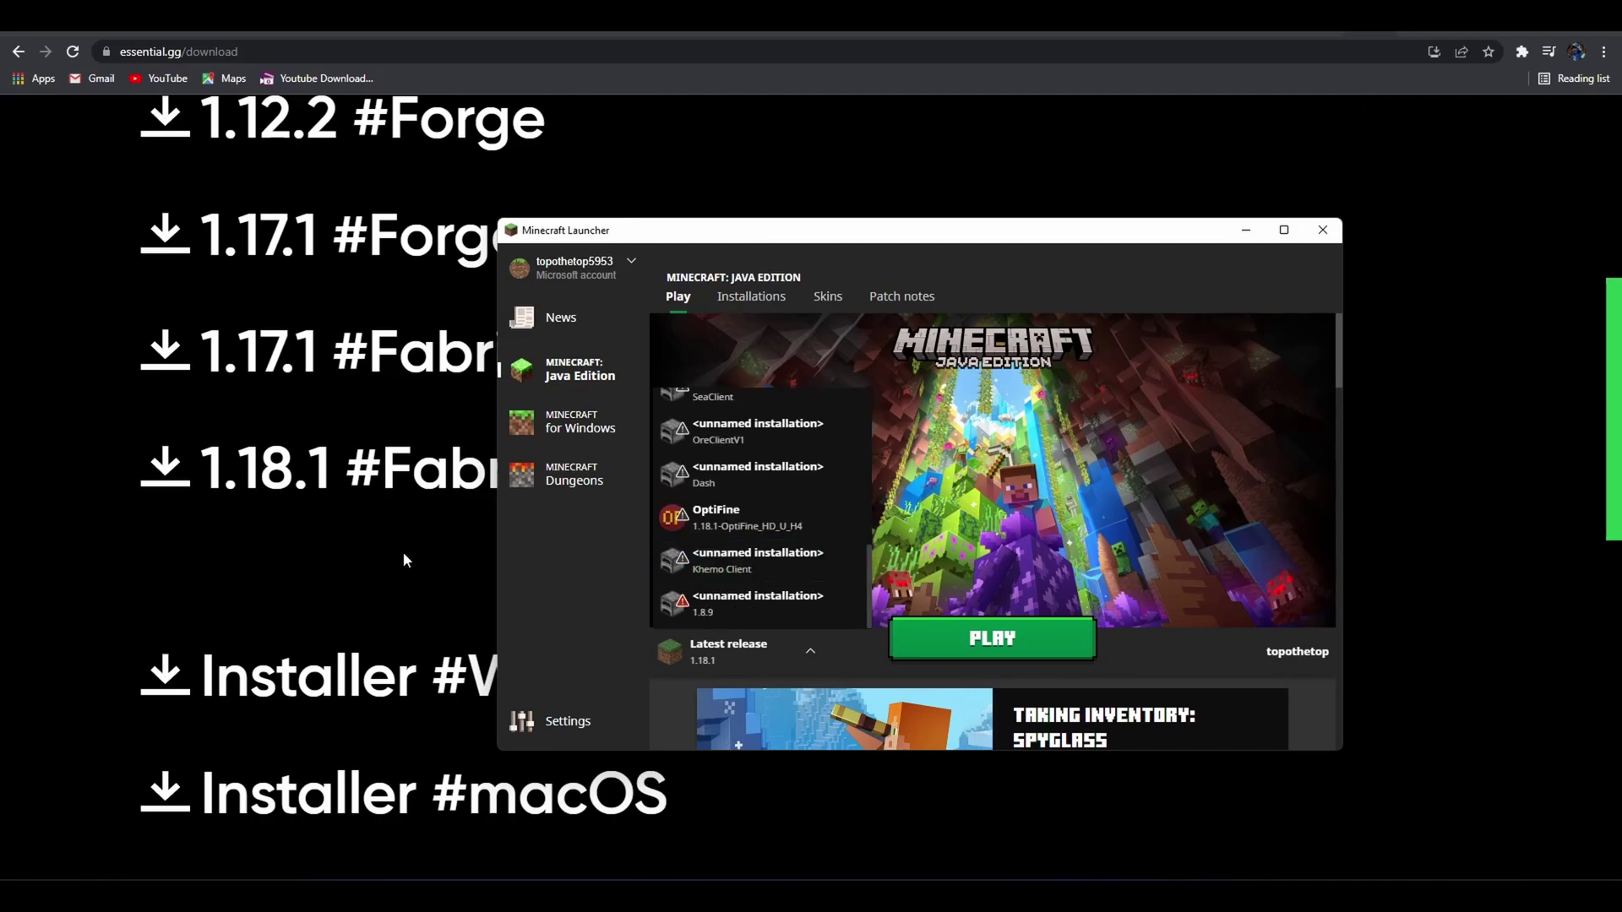
Return to the browser and download the Essential mod for 1.8.9 Forge.
{"action": "left_click", "coordinate": [403, 551]}
{"action": "scroll", "coordinate": [788, 576], "scroll_direction": "up", "scroll_amount": 6}
{"action": "scroll", "coordinate": [640, 550], "scroll_direction": "down", "scroll_amount": 2}
{"action": "left_click", "coordinate": [397, 388]}
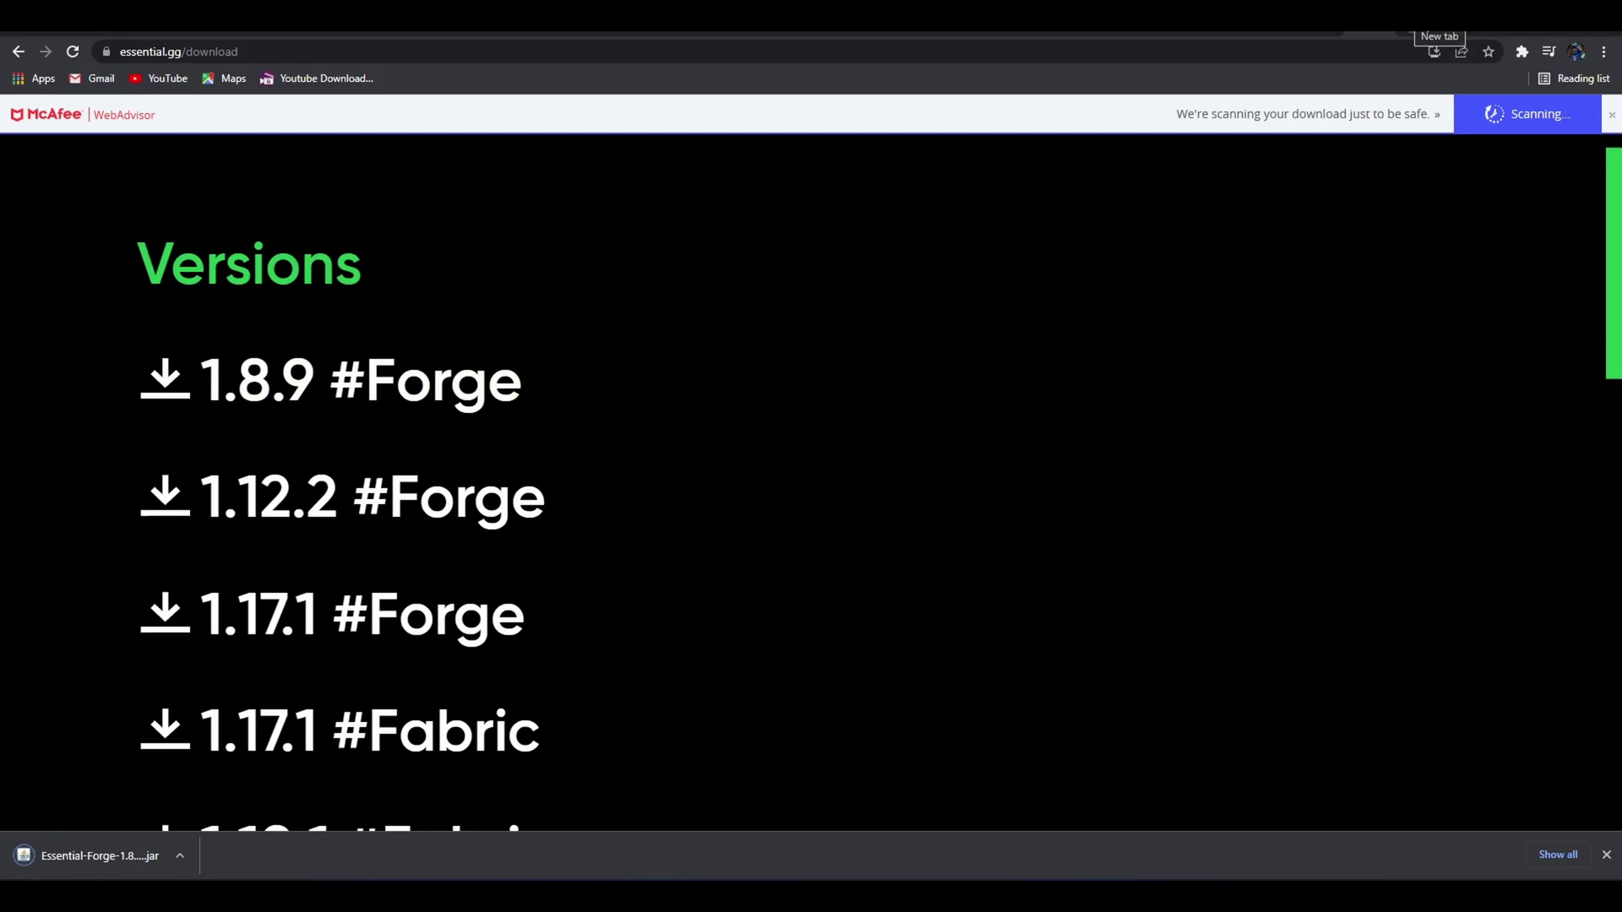
Search the web for "forge" in a new tab and open the Minecraft Forge downloads for version 1.8.9.
{"action": "left_click", "coordinate": [1436, 19]}
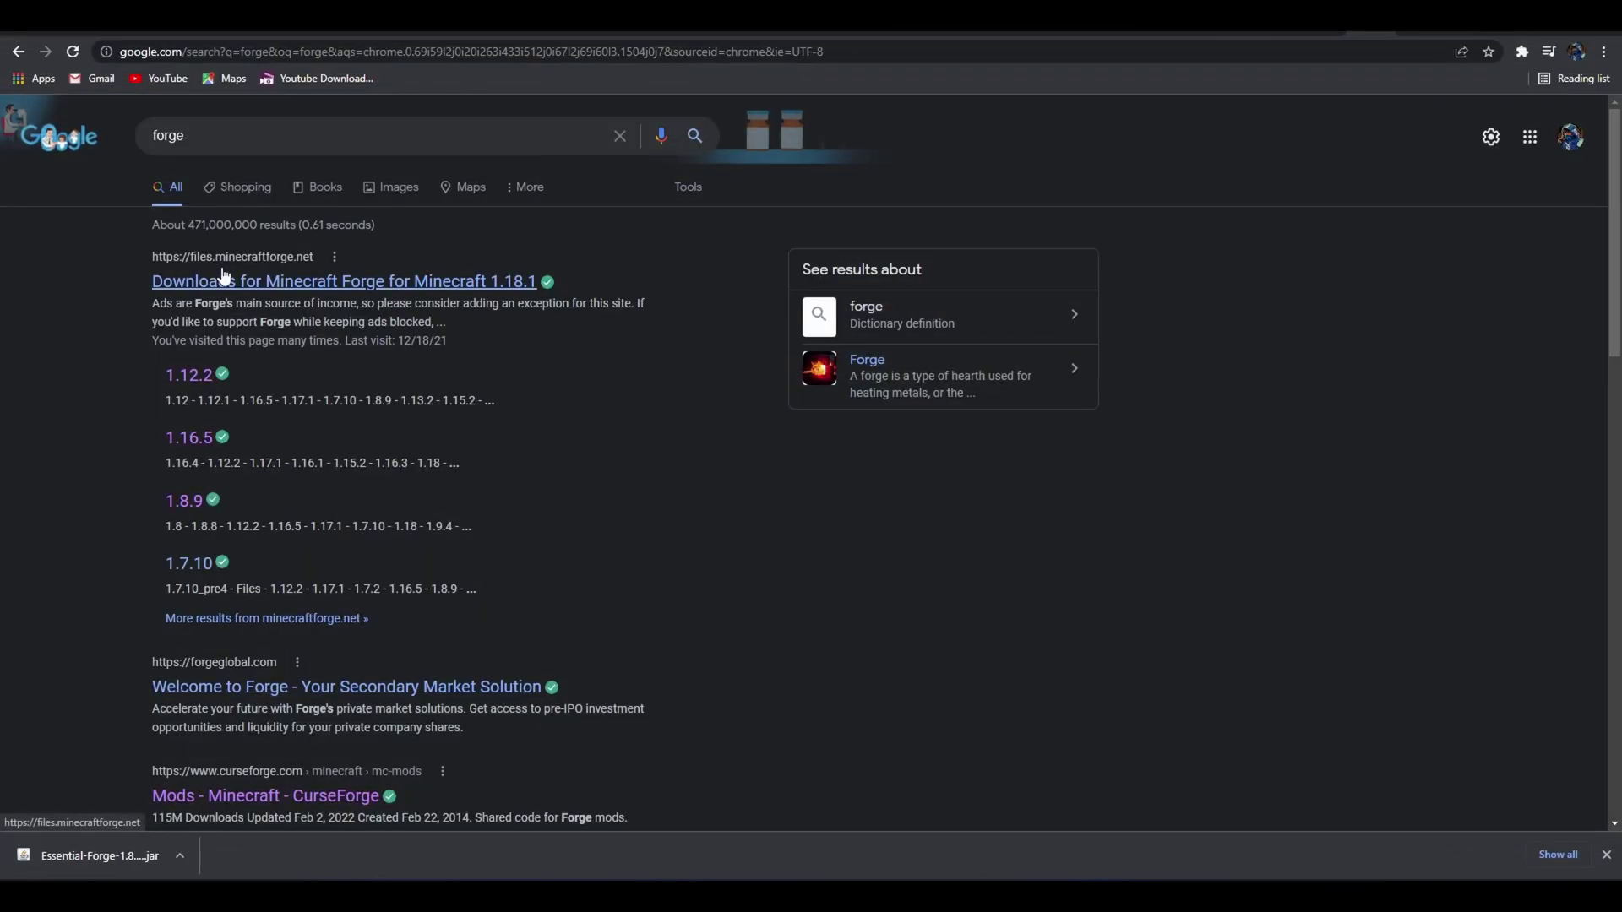
{"action": "left_click", "coordinate": [260, 287]}
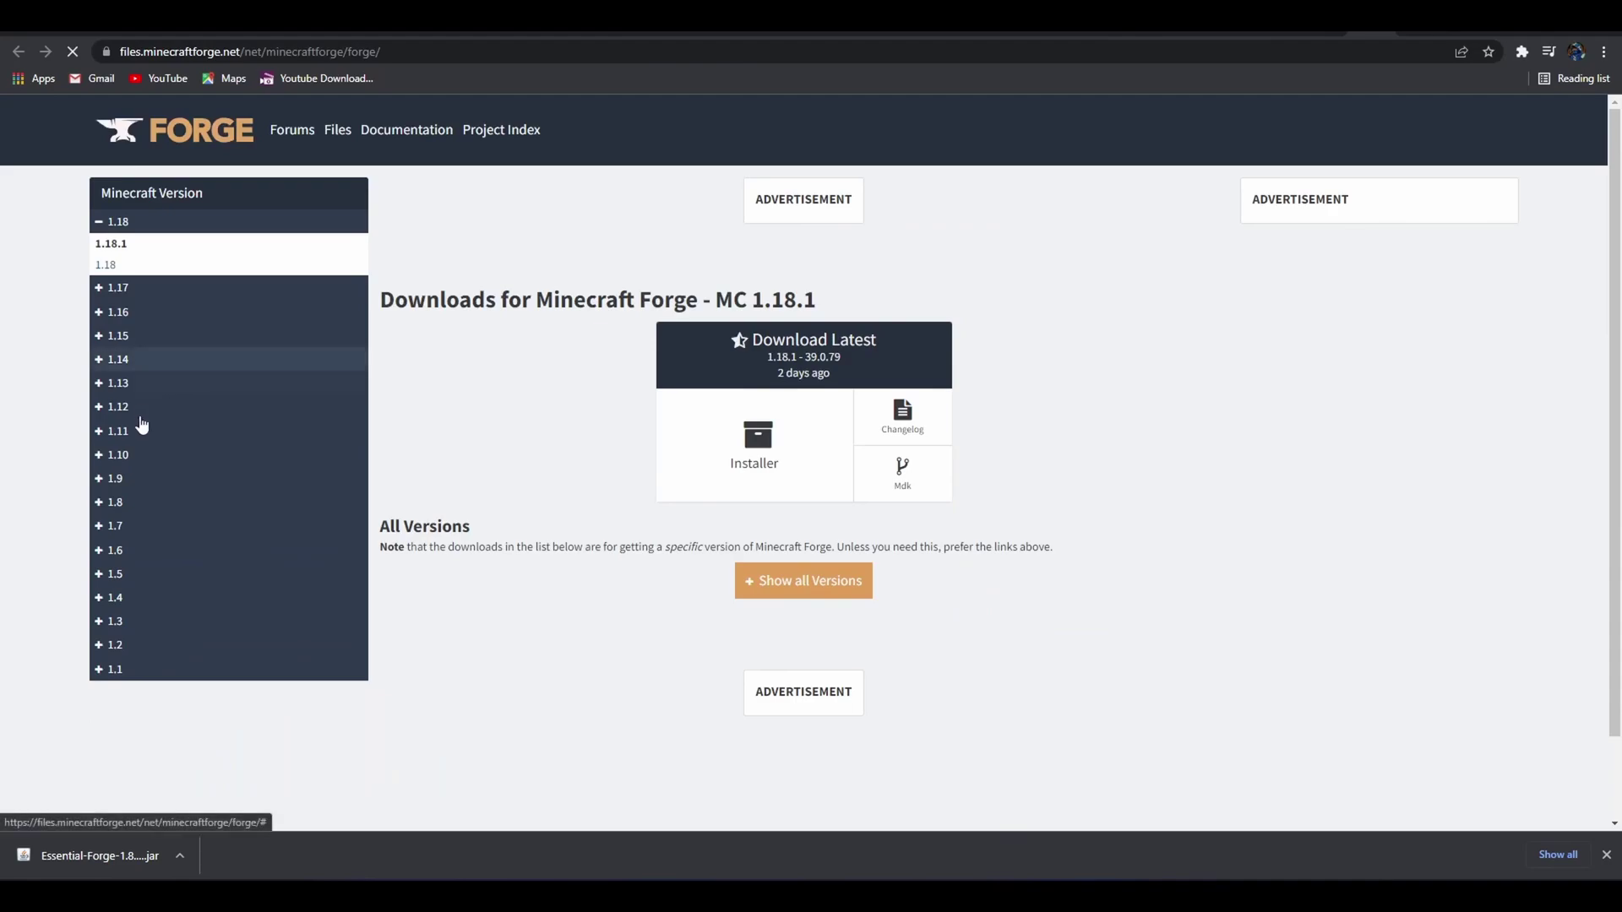
{"action": "left_click", "coordinate": [128, 504]}
{"action": "left_click", "coordinate": [137, 529]}
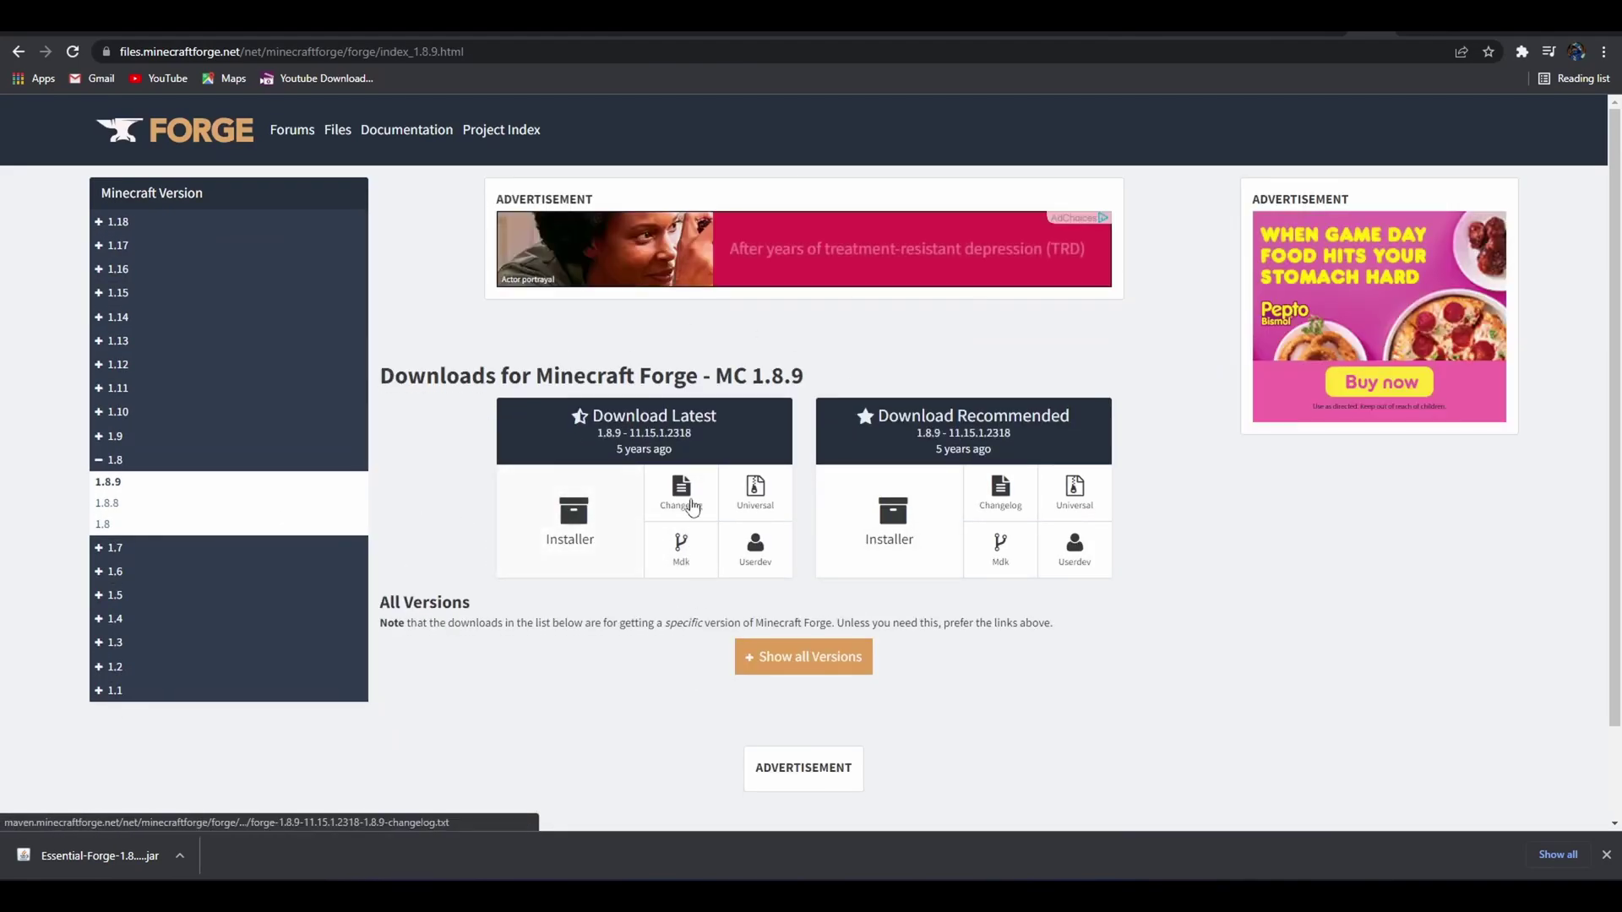
Download the latest Forge 1.8.9 installer, skipping the advertisement page and dismissing the download scan banner.
{"action": "left_click", "coordinate": [547, 540]}
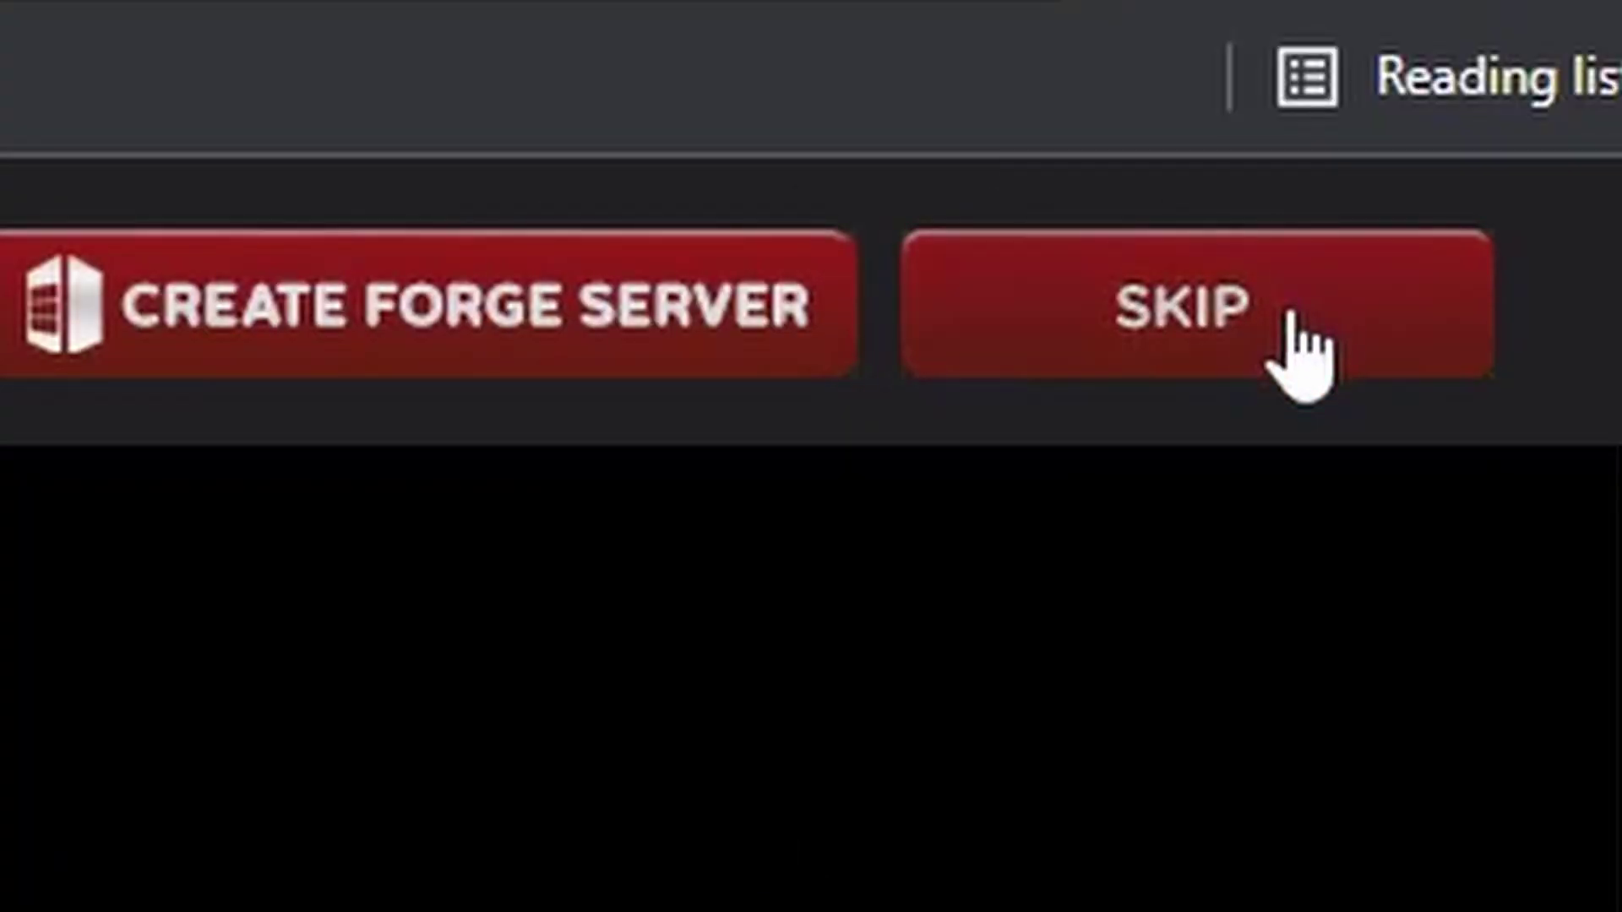
{"action": "left_click", "coordinate": [1538, 126]}
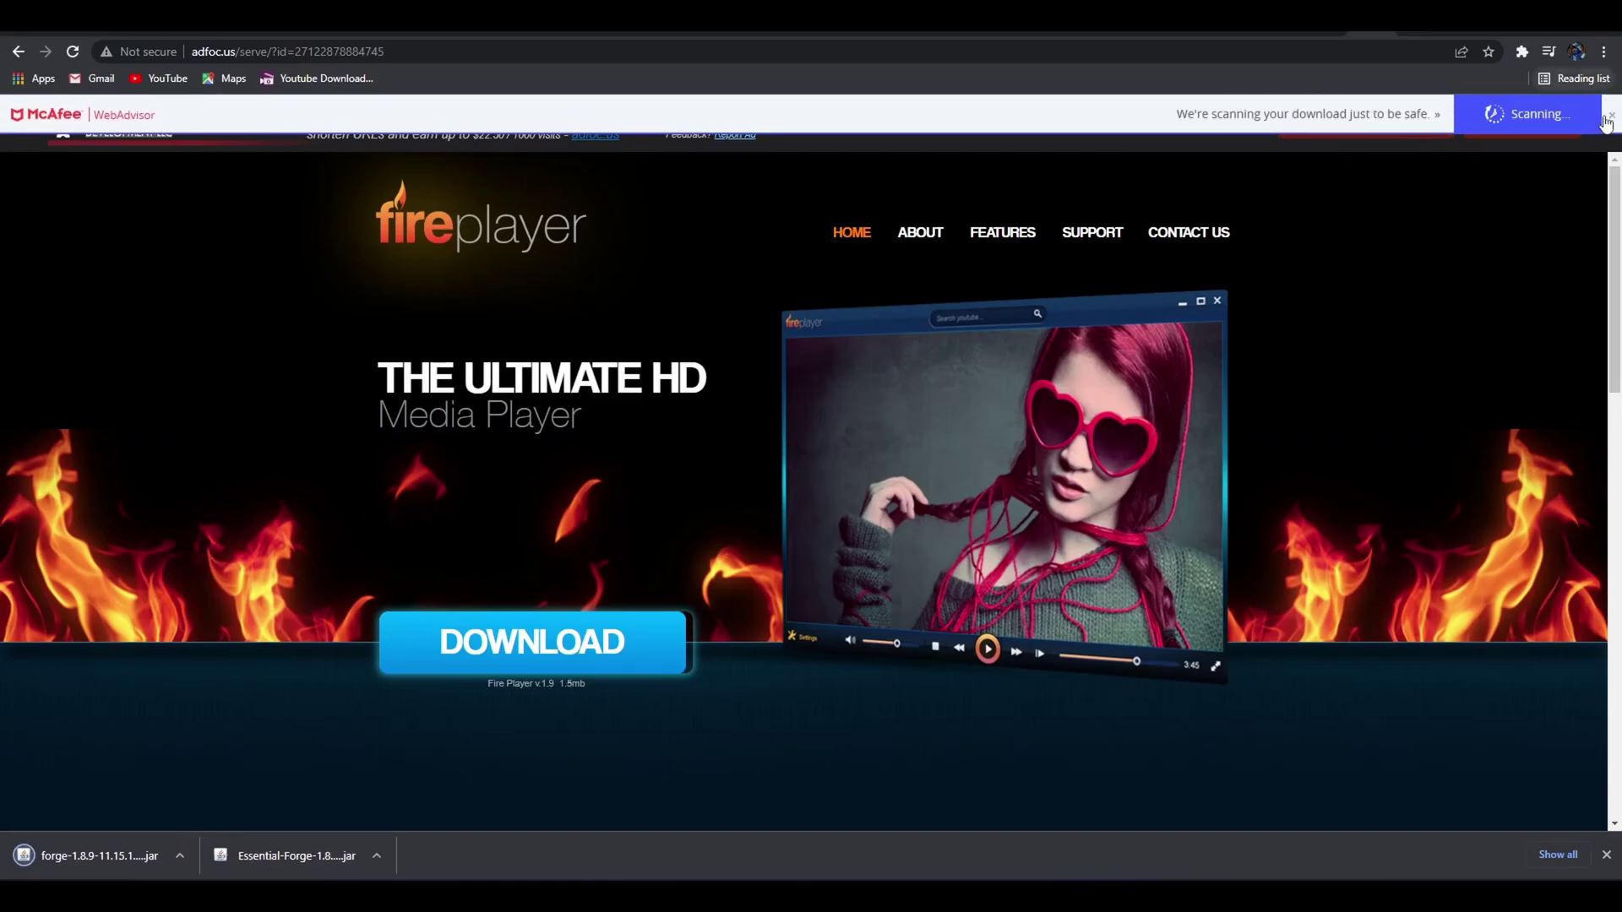
{"action": "left_click", "coordinate": [1607, 118]}
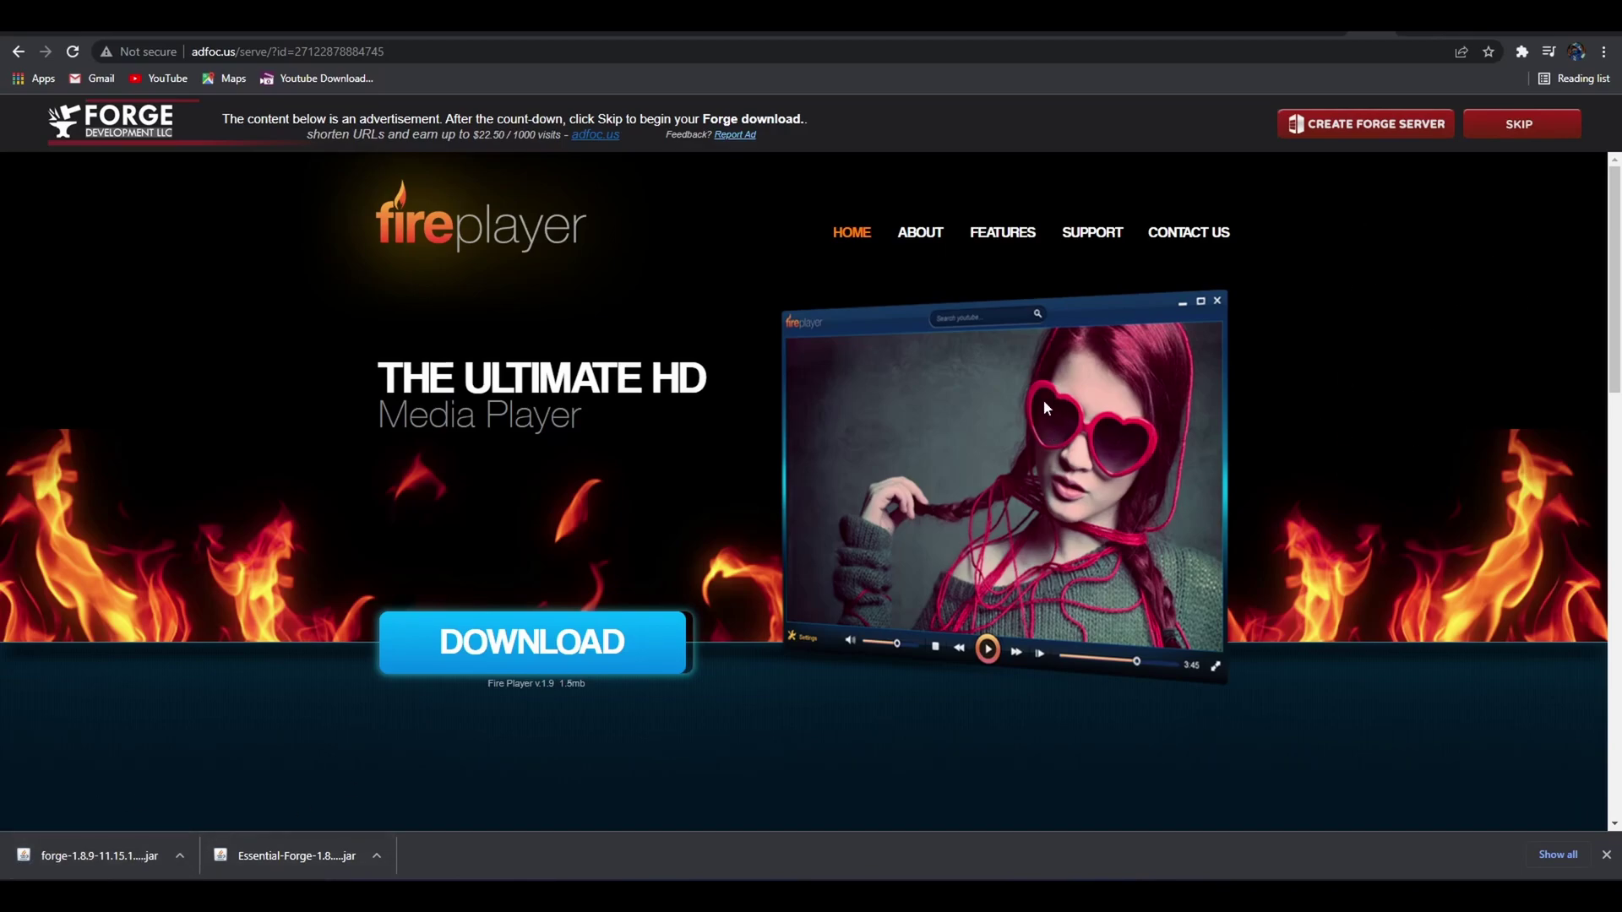
Run the downloaded Forge 1.8.9 installer and install the client in the default Minecraft folder.
{"action": "left_click", "coordinate": [93, 855]}
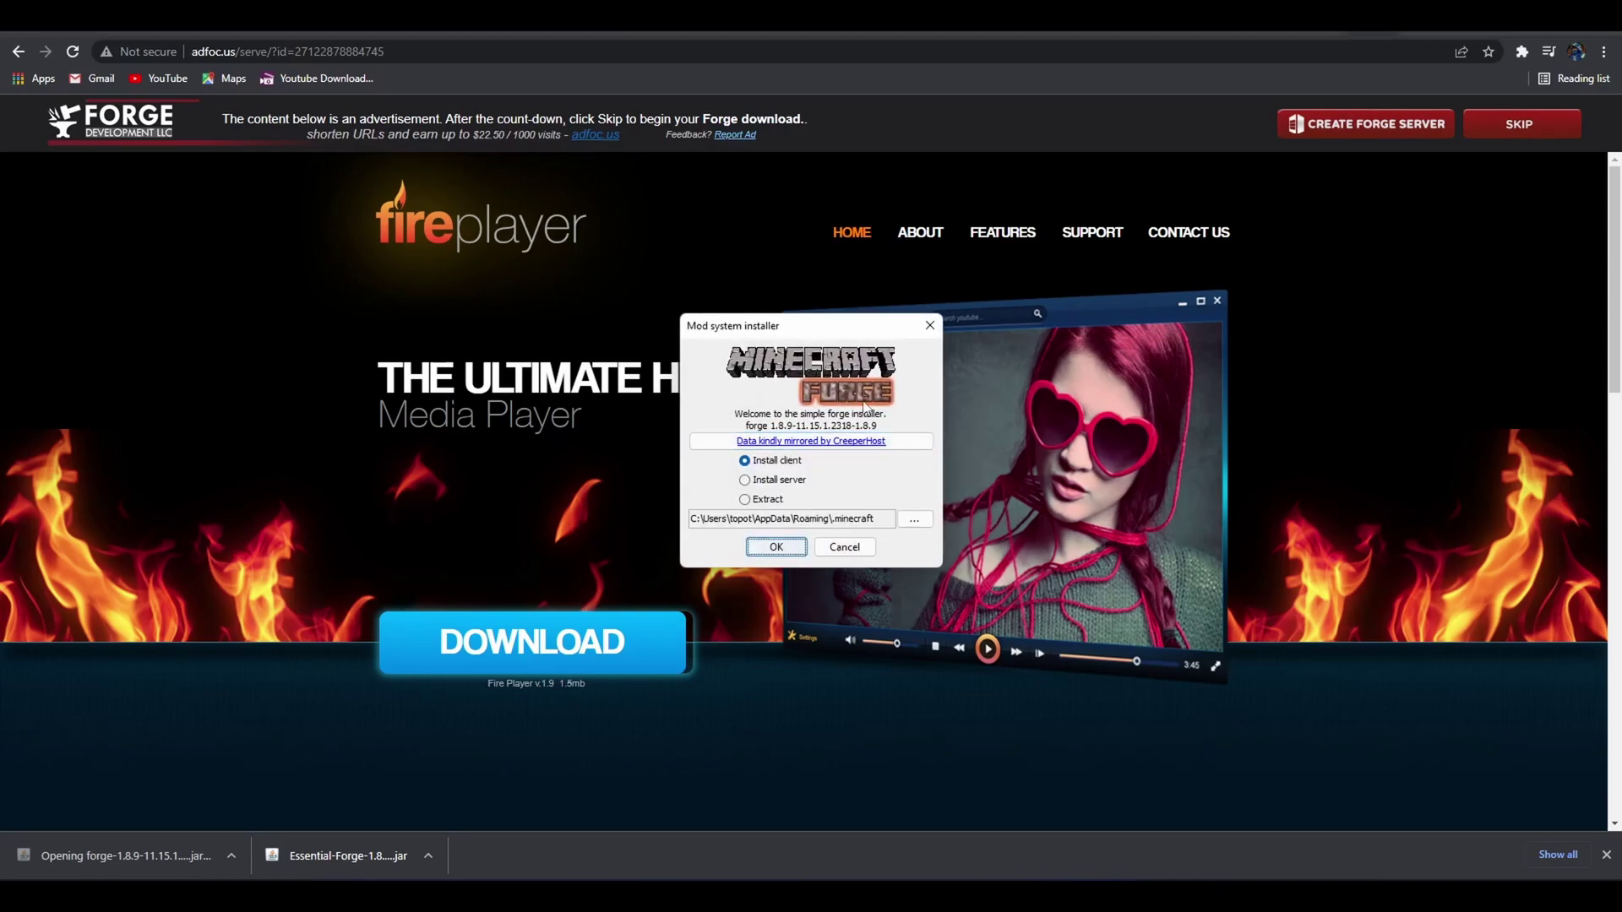
{"action": "left_click", "coordinate": [795, 547]}
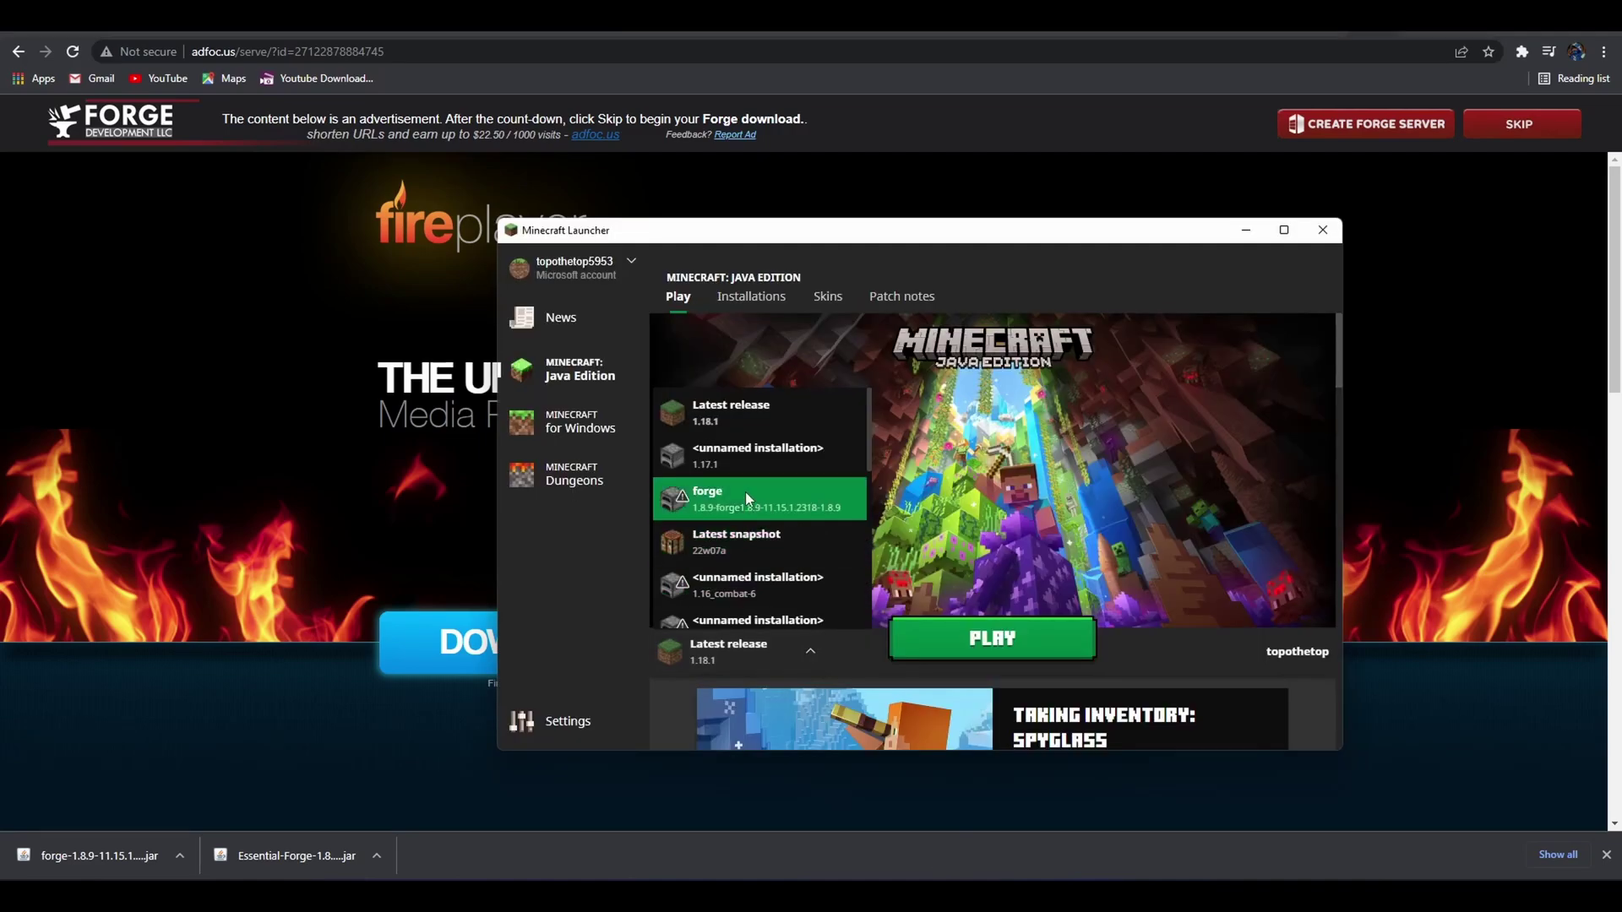
Select the forge 1.8.9 installation in the Minecraft Launcher, check the installations list and return to the play page.
{"action": "left_click", "coordinate": [745, 491]}
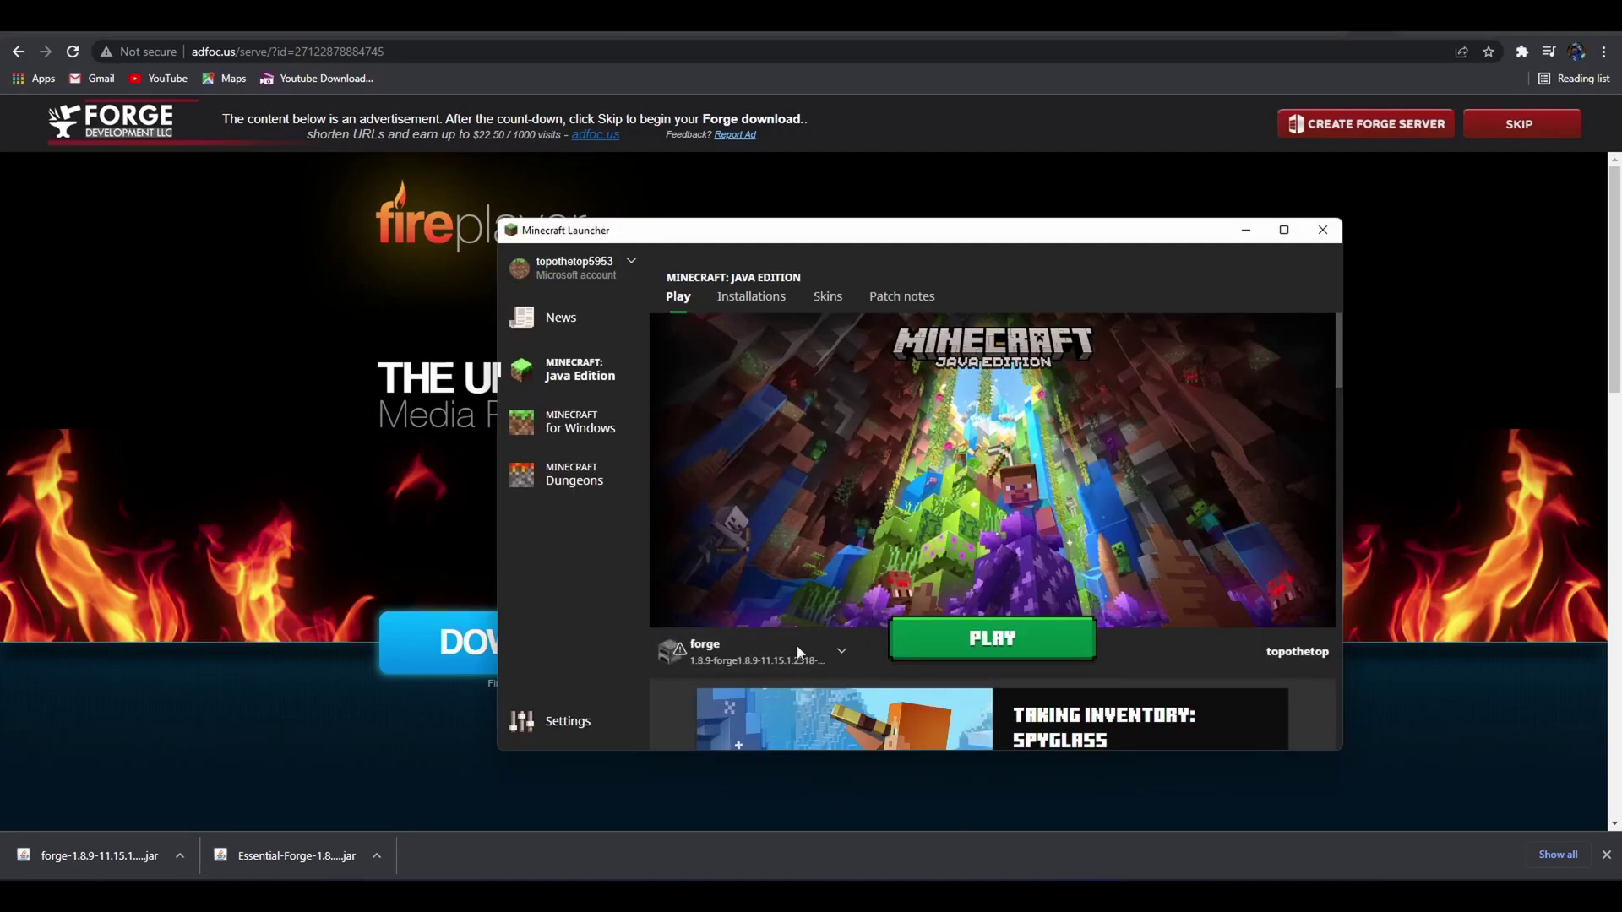
{"action": "left_click", "coordinate": [781, 301]}
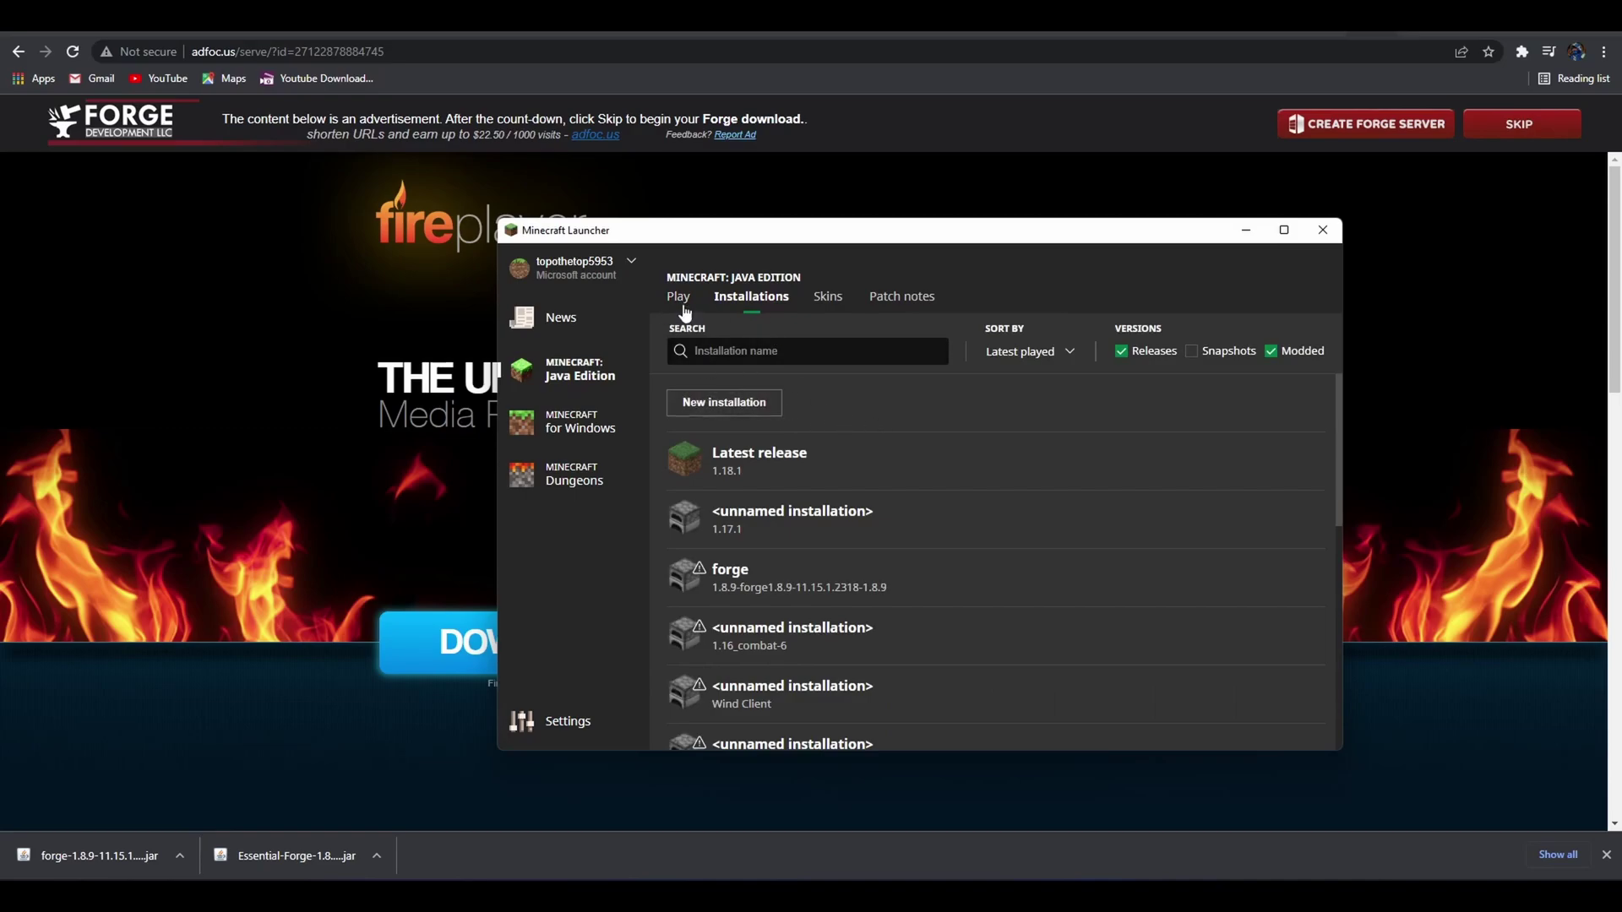
{"action": "left_click", "coordinate": [679, 306]}
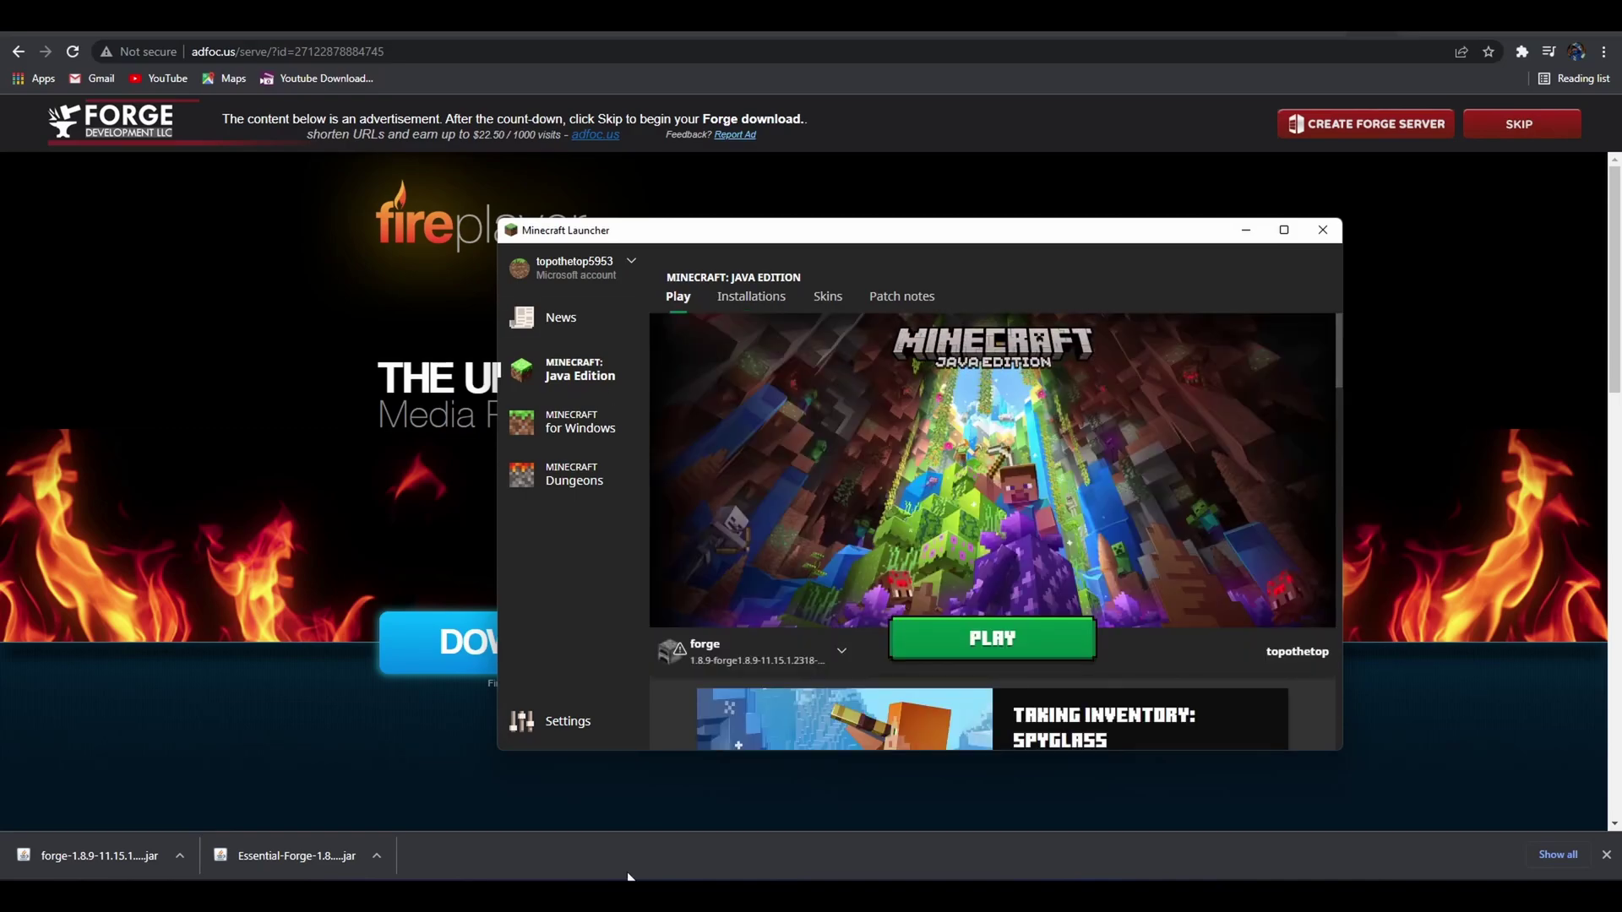
Open the forge installation's game folder from the launcher's installations list and check its mods folder for Essential.jar.
{"action": "left_click", "coordinate": [791, 661]}
{"action": "left_click", "coordinate": [789, 655]}
{"action": "left_click", "coordinate": [737, 302]}
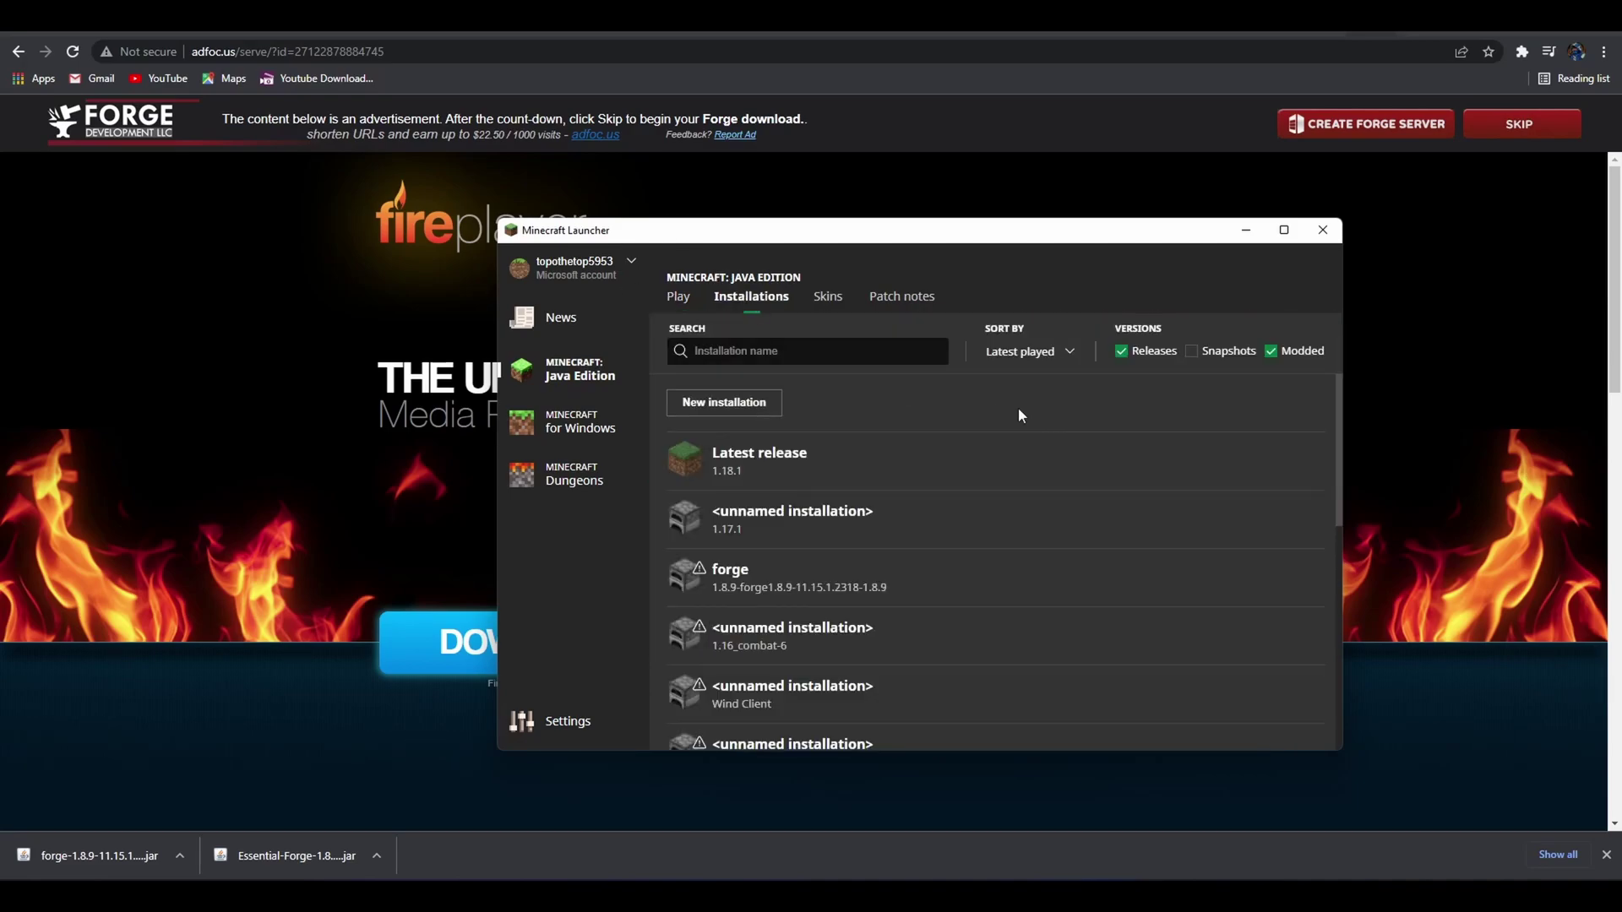
{"action": "left_click", "coordinate": [1275, 578]}
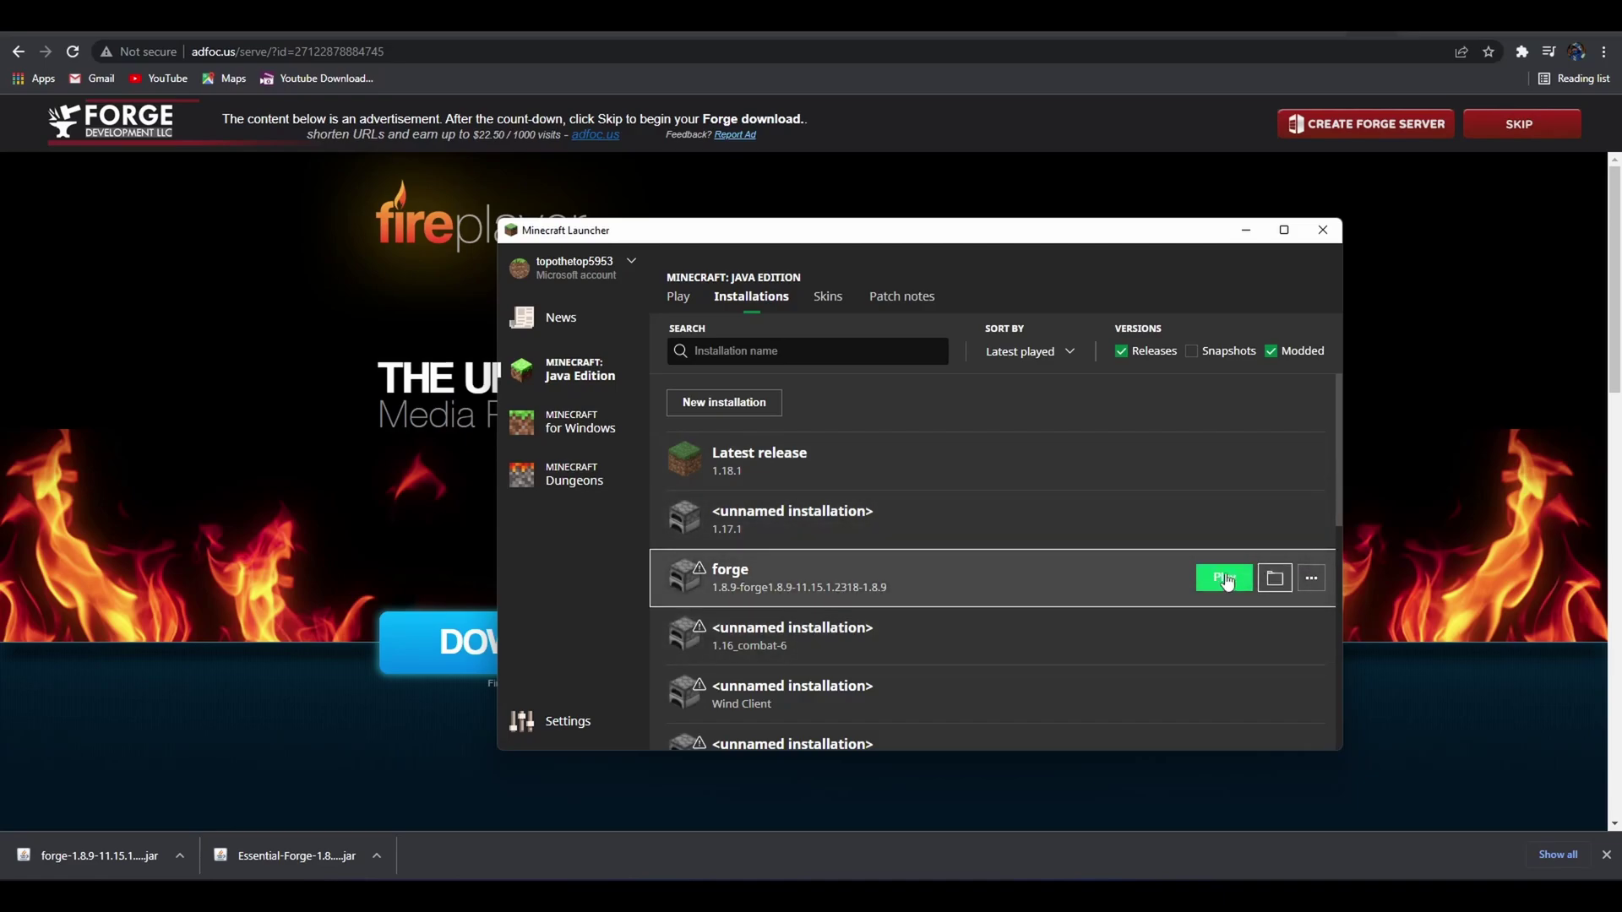
{"action": "left_click", "coordinate": [214, 567]}
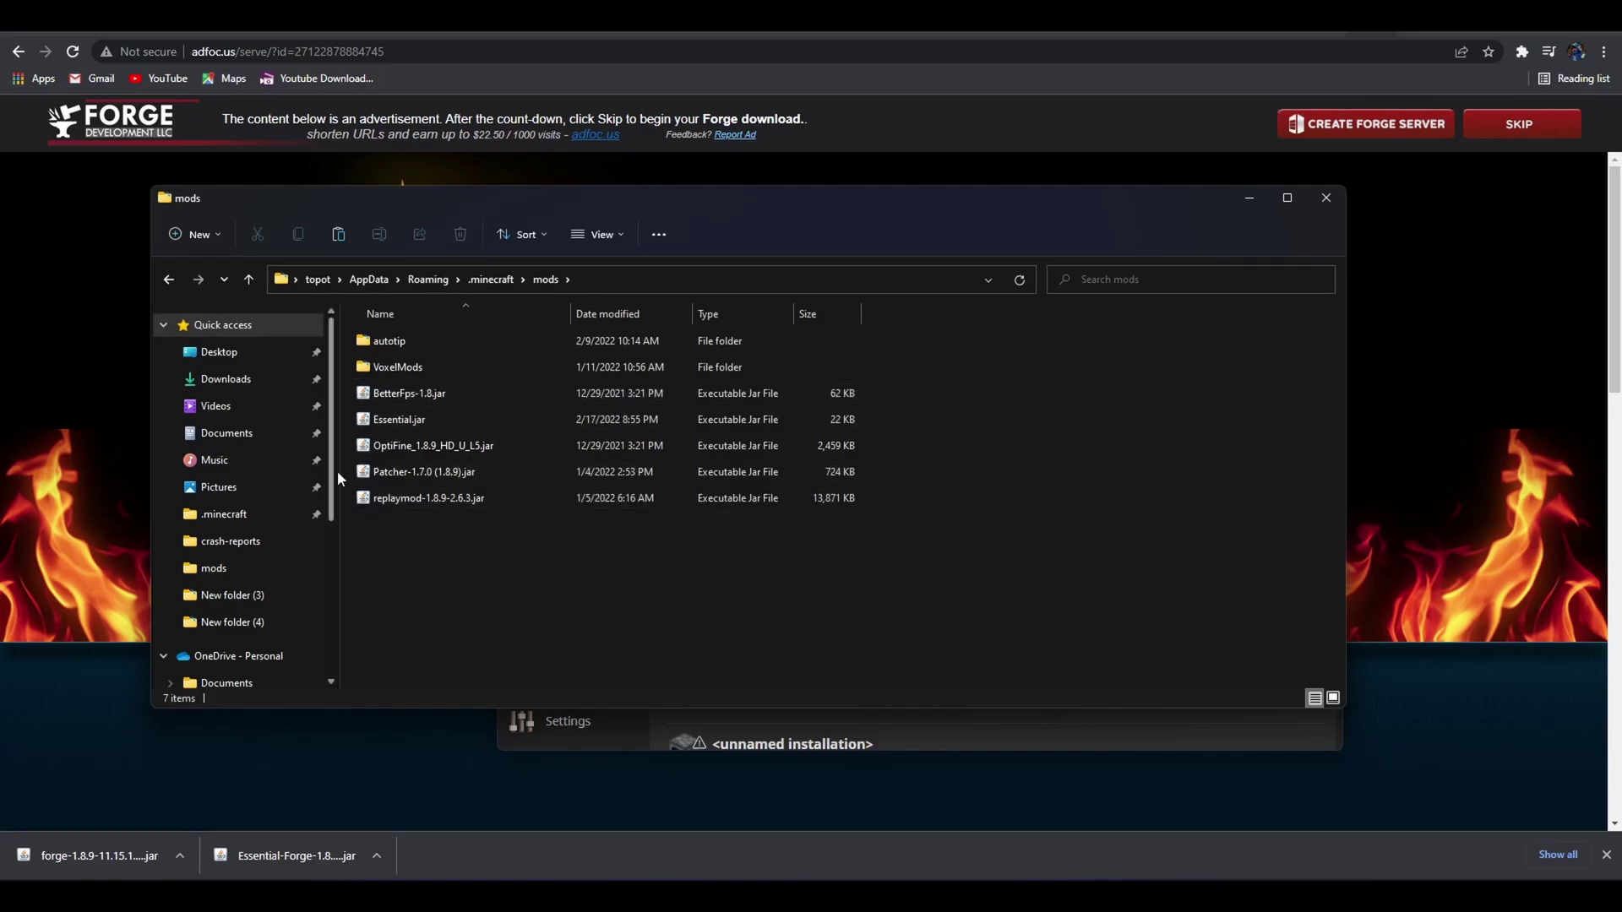
{"action": "left_click_drag", "start_coordinate": [442, 530], "coordinate": [470, 557]}
{"action": "left_click", "coordinate": [505, 419]}
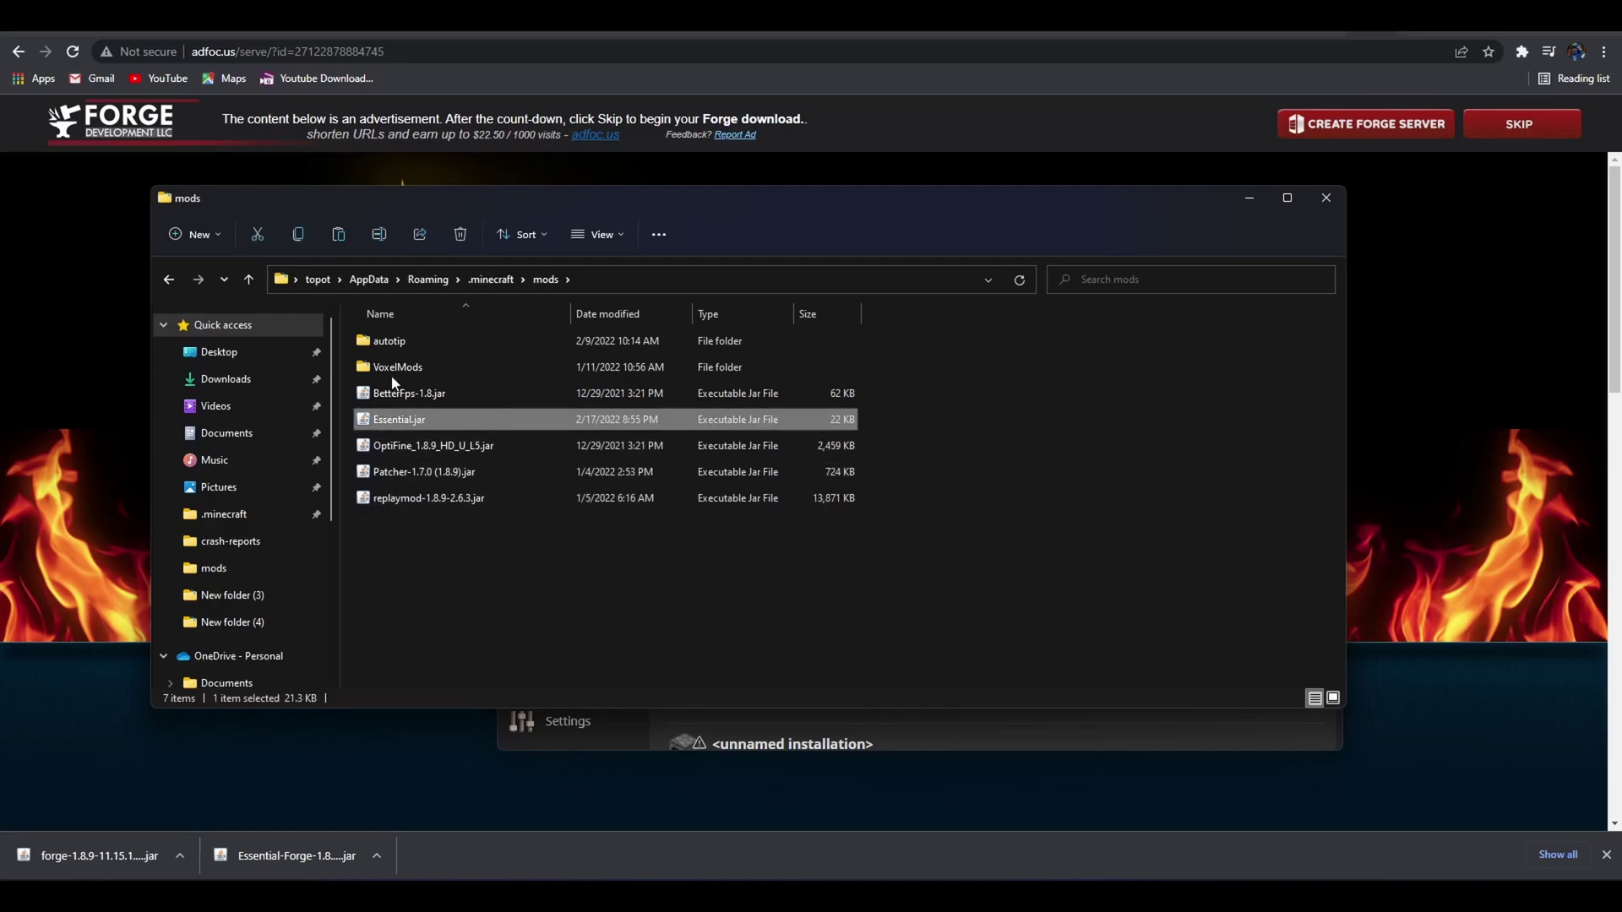
{"action": "left_click_drag", "start_coordinate": [454, 414], "coordinate": [684, 549]}
Launch the forge installation from the Minecraft Launcher, accepting the risks of playing a modified version.
{"action": "left_click", "coordinate": [1061, 727]}
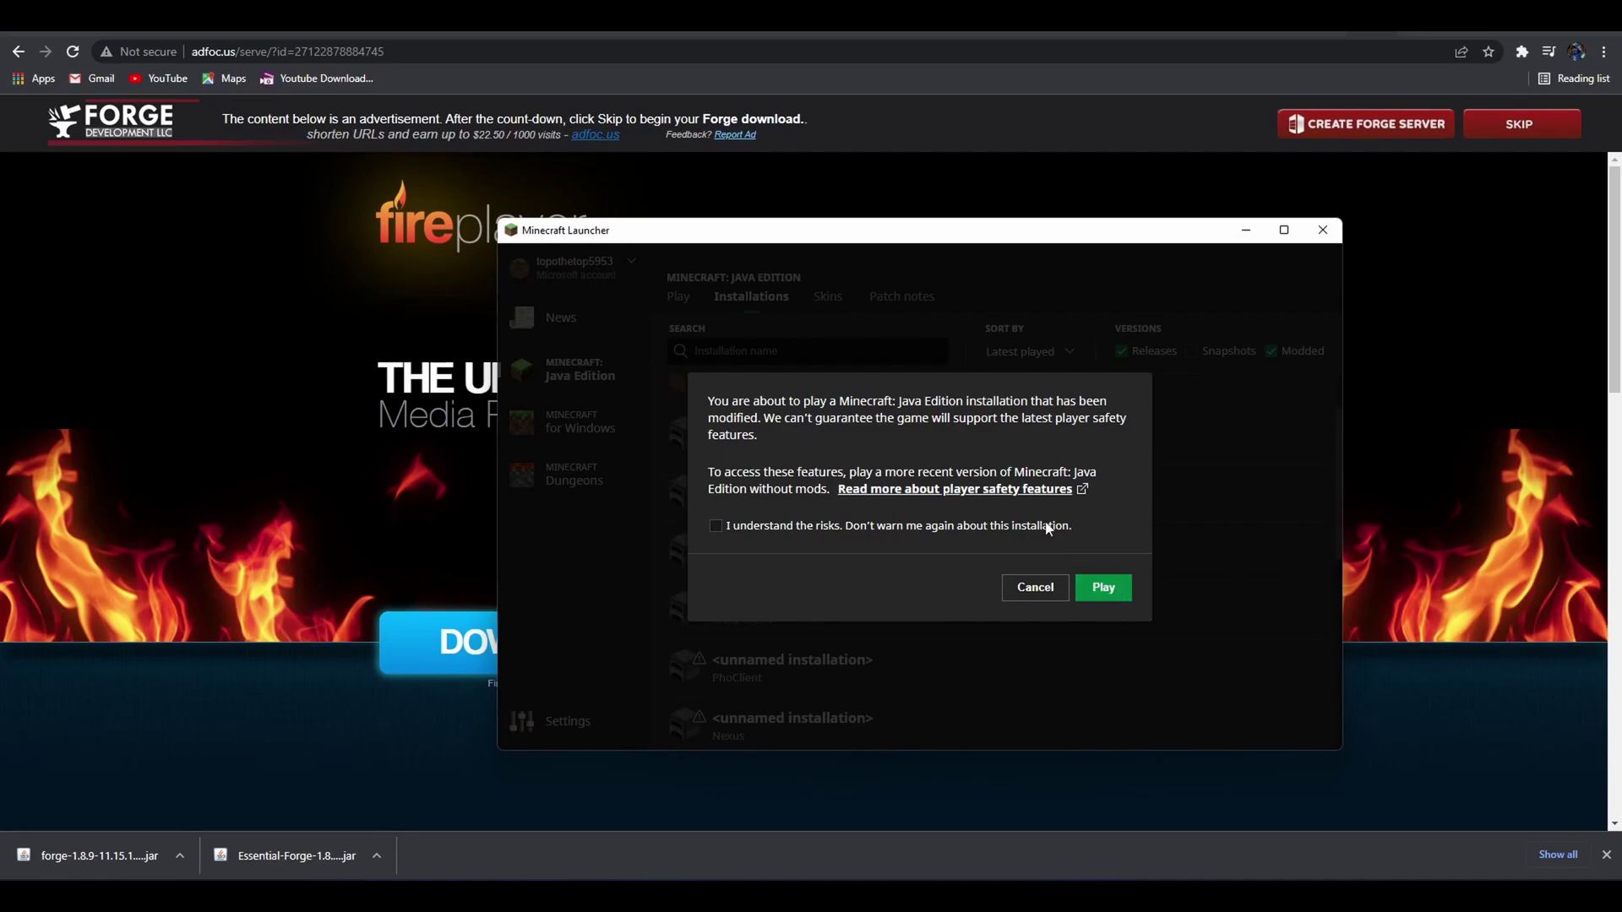
{"action": "left_click", "coordinate": [1051, 526]}
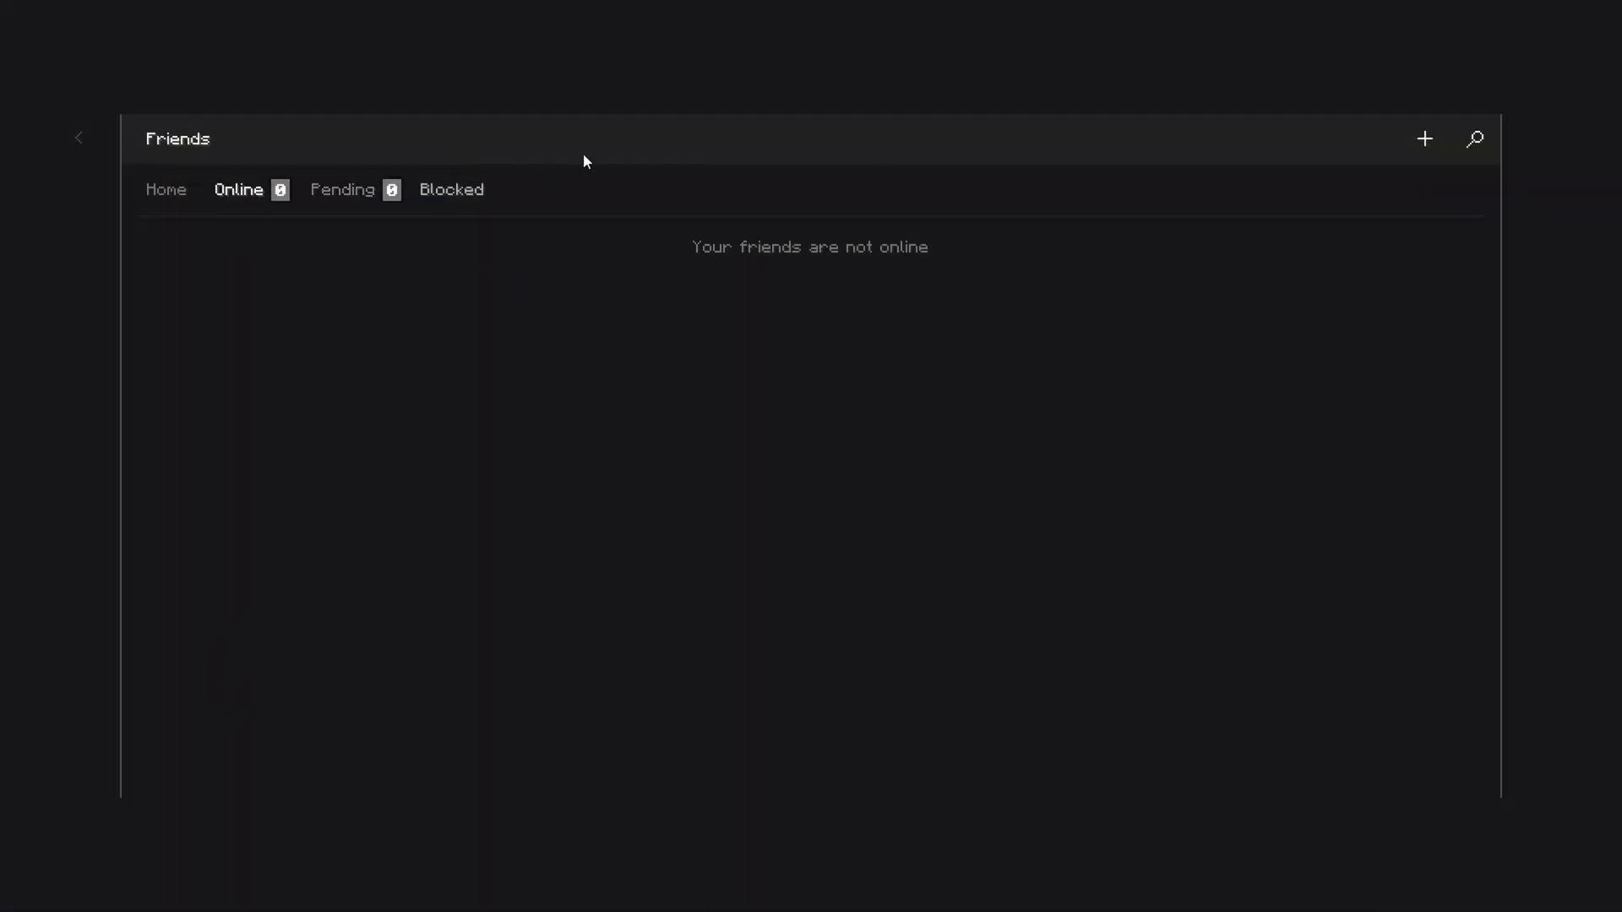
Examine the Essential friends screen's pending and blocked lists and the new friend option, and return to the title screen.
{"action": "left_click", "coordinate": [389, 186]}
{"action": "left_click", "coordinate": [479, 189]}
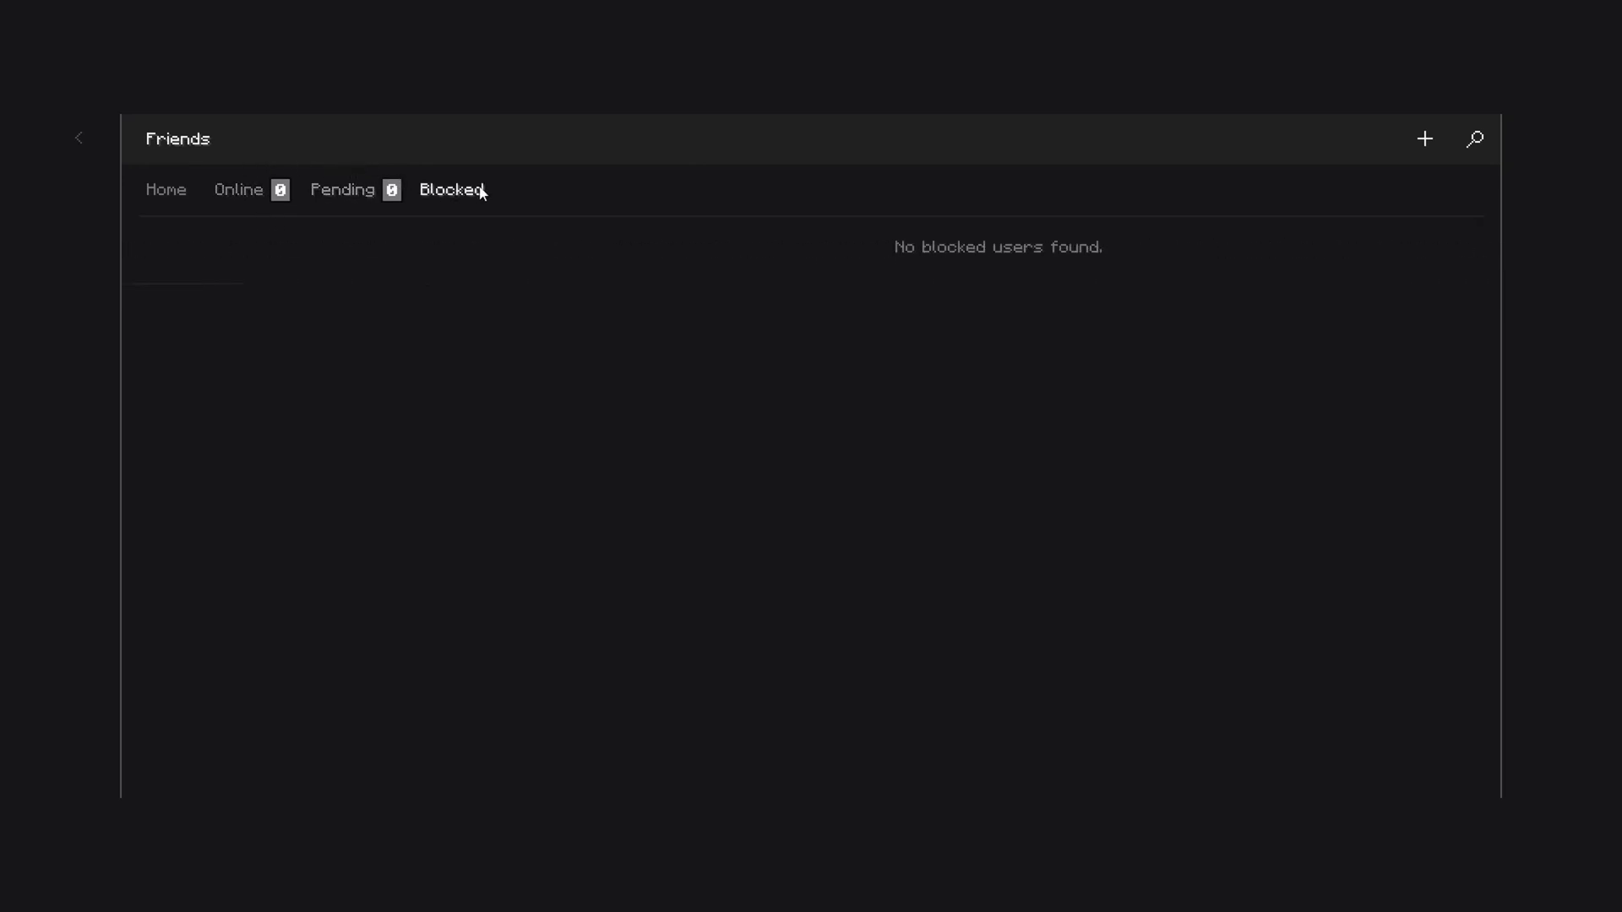
{"action": "left_click", "coordinate": [342, 189]}
{"action": "left_click", "coordinate": [1427, 137]}
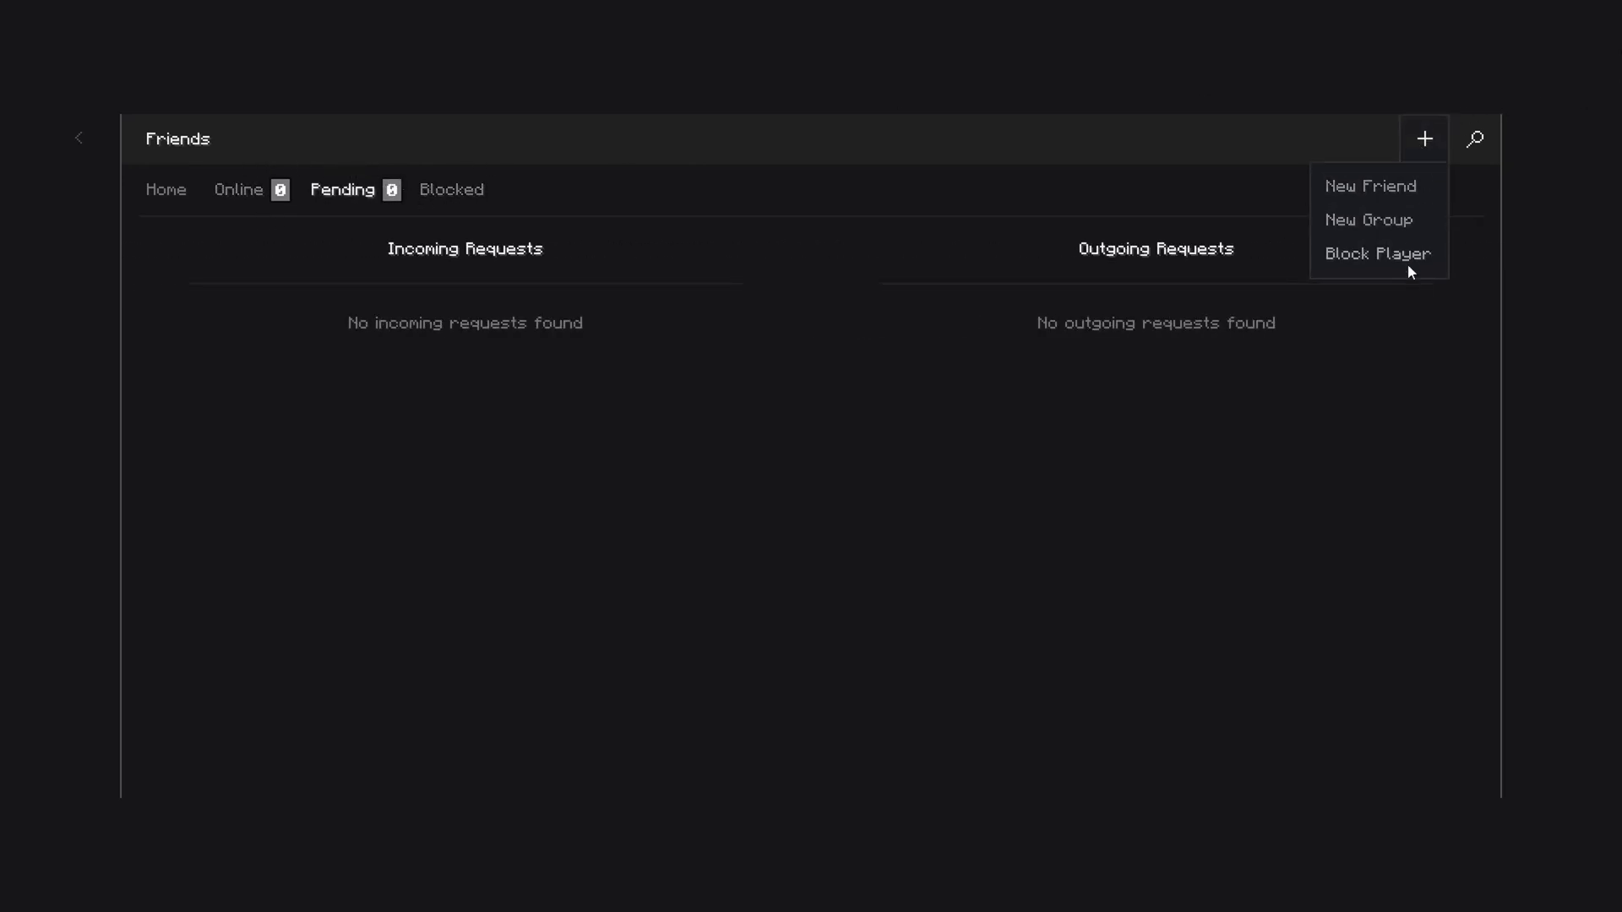
{"action": "left_click", "coordinate": [1403, 187]}
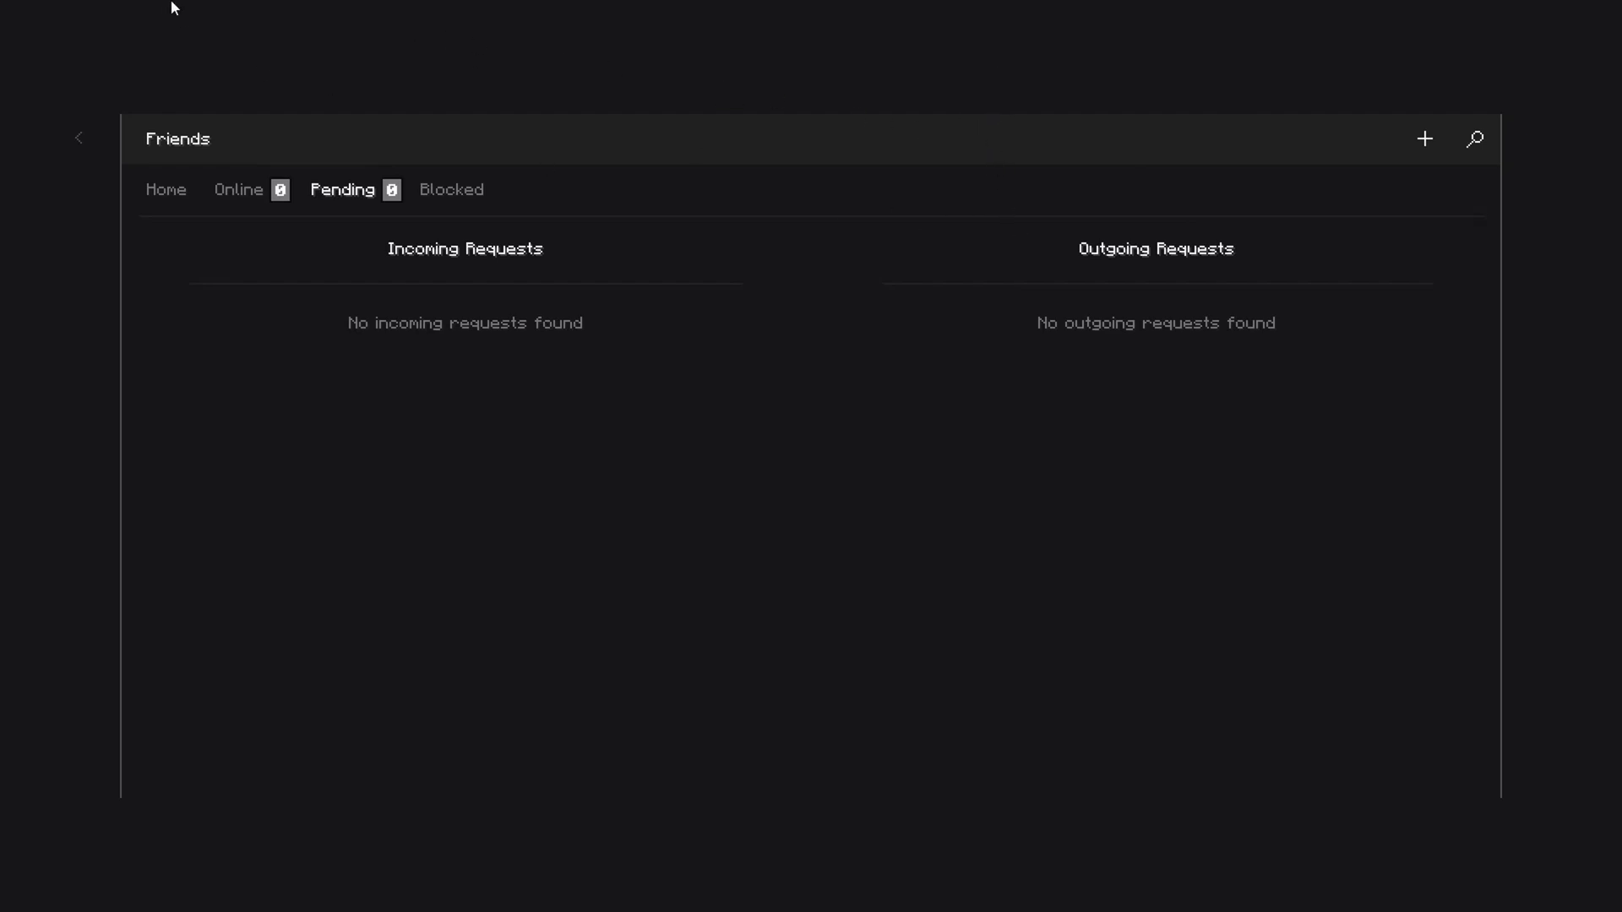
{"action": "left_click", "coordinate": [96, 136]}
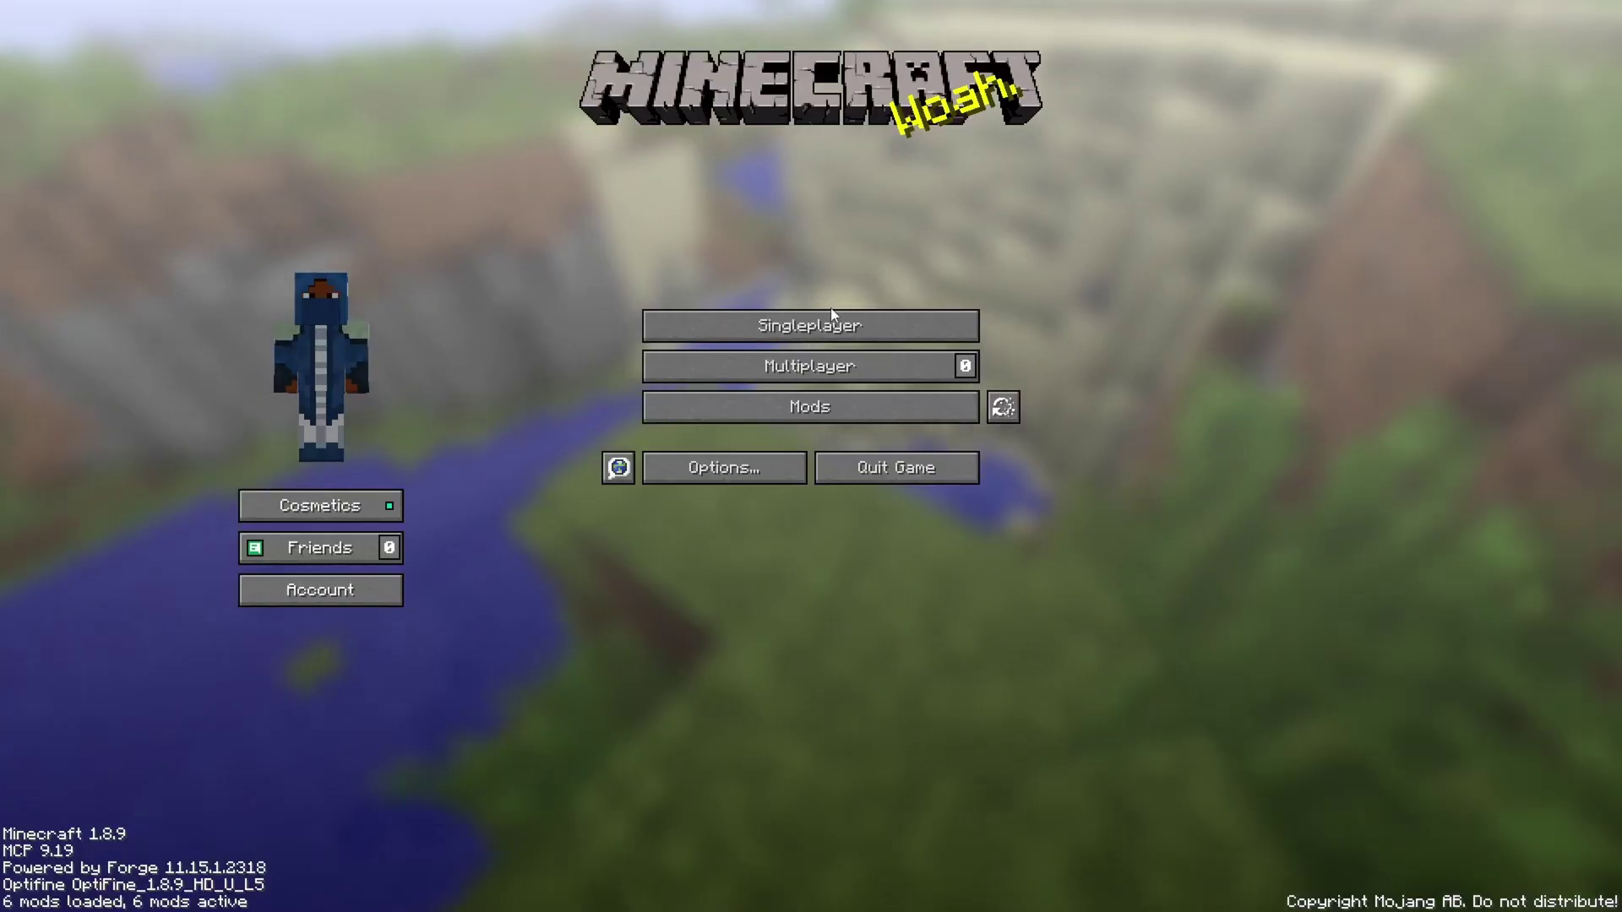
Create a new singleplayer world named New World, switching its game mode away from Survival.
{"action": "left_click", "coordinate": [832, 321]}
{"action": "left_click", "coordinate": [1035, 814]}
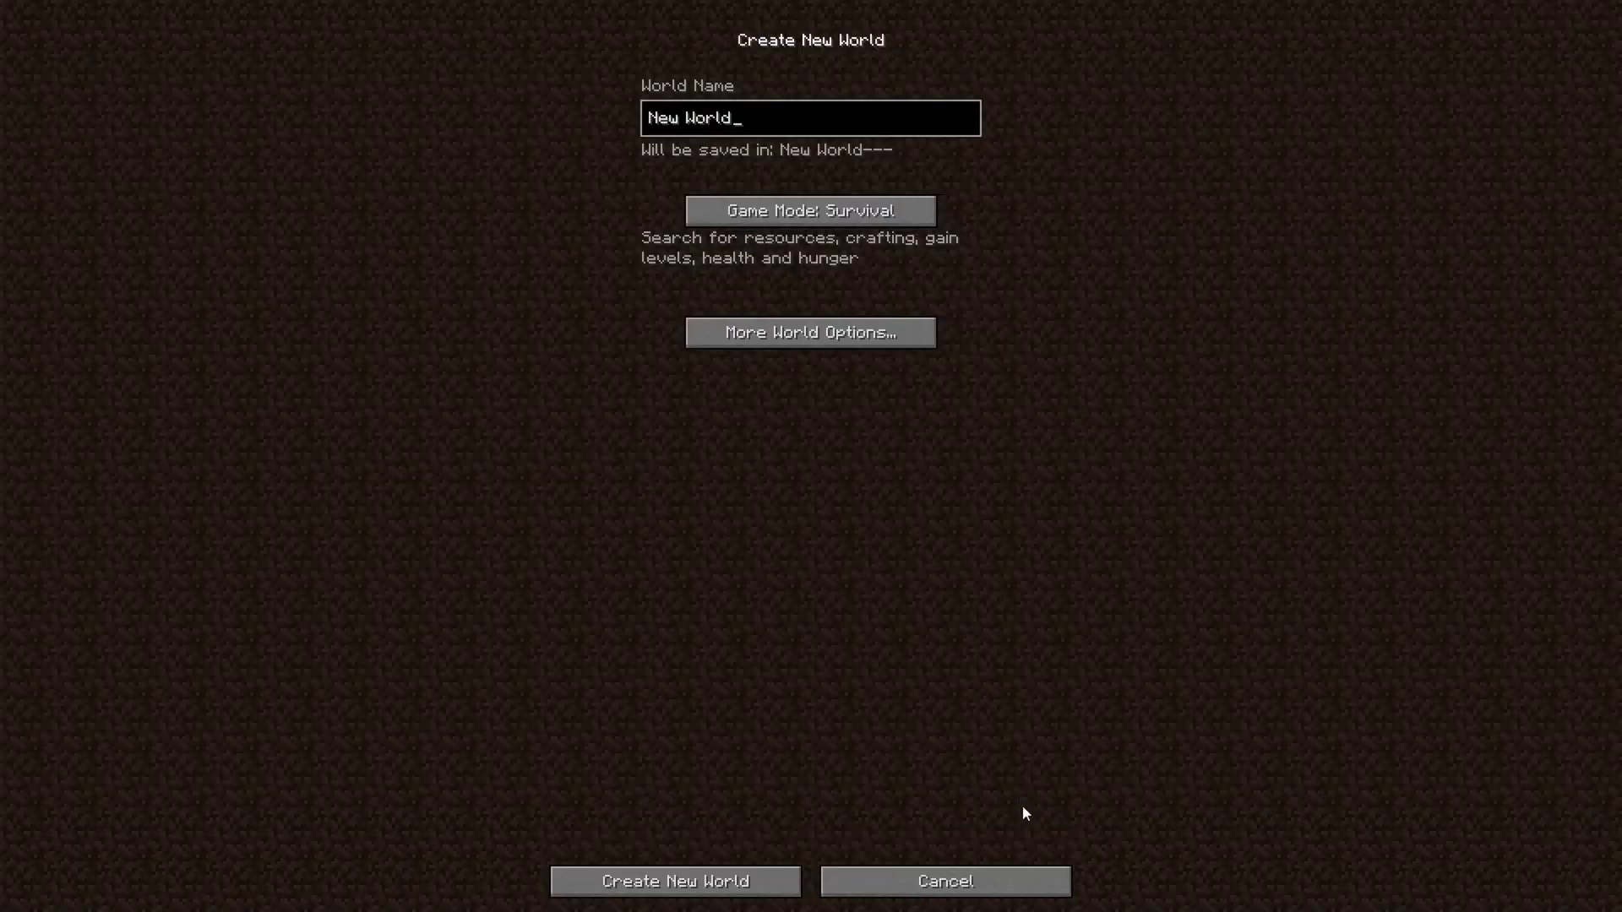
{"action": "left_click", "coordinate": [816, 217]}
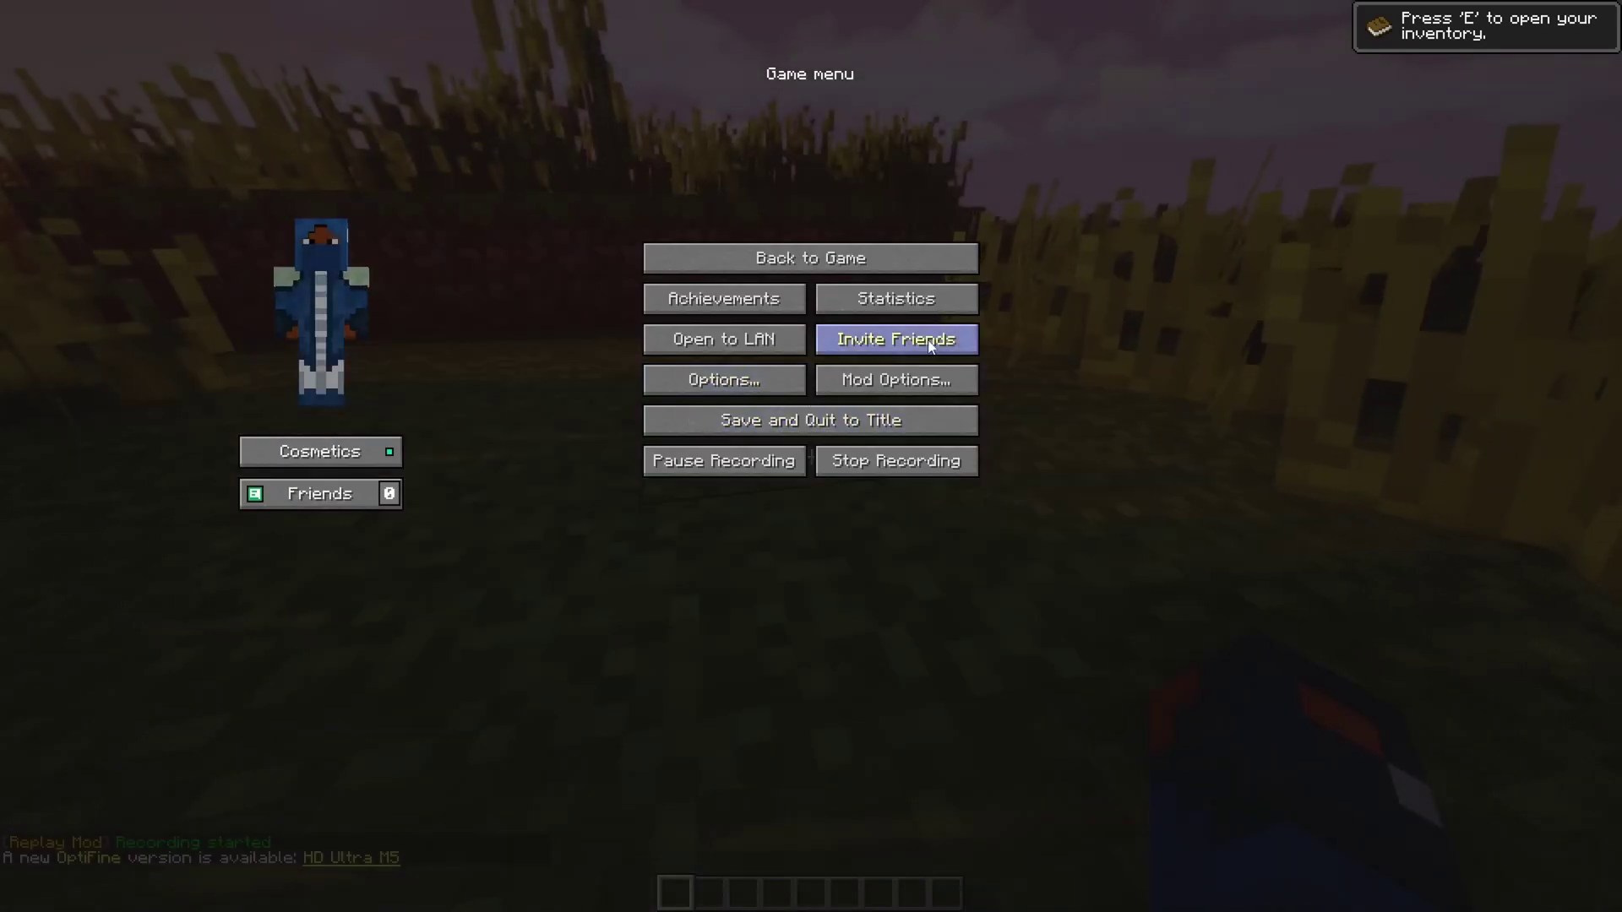
Host the world with Invite Friends, accepting the IP notice, setting the game mode to Survival and finishing the invitation.
{"action": "left_click", "coordinate": [929, 341]}
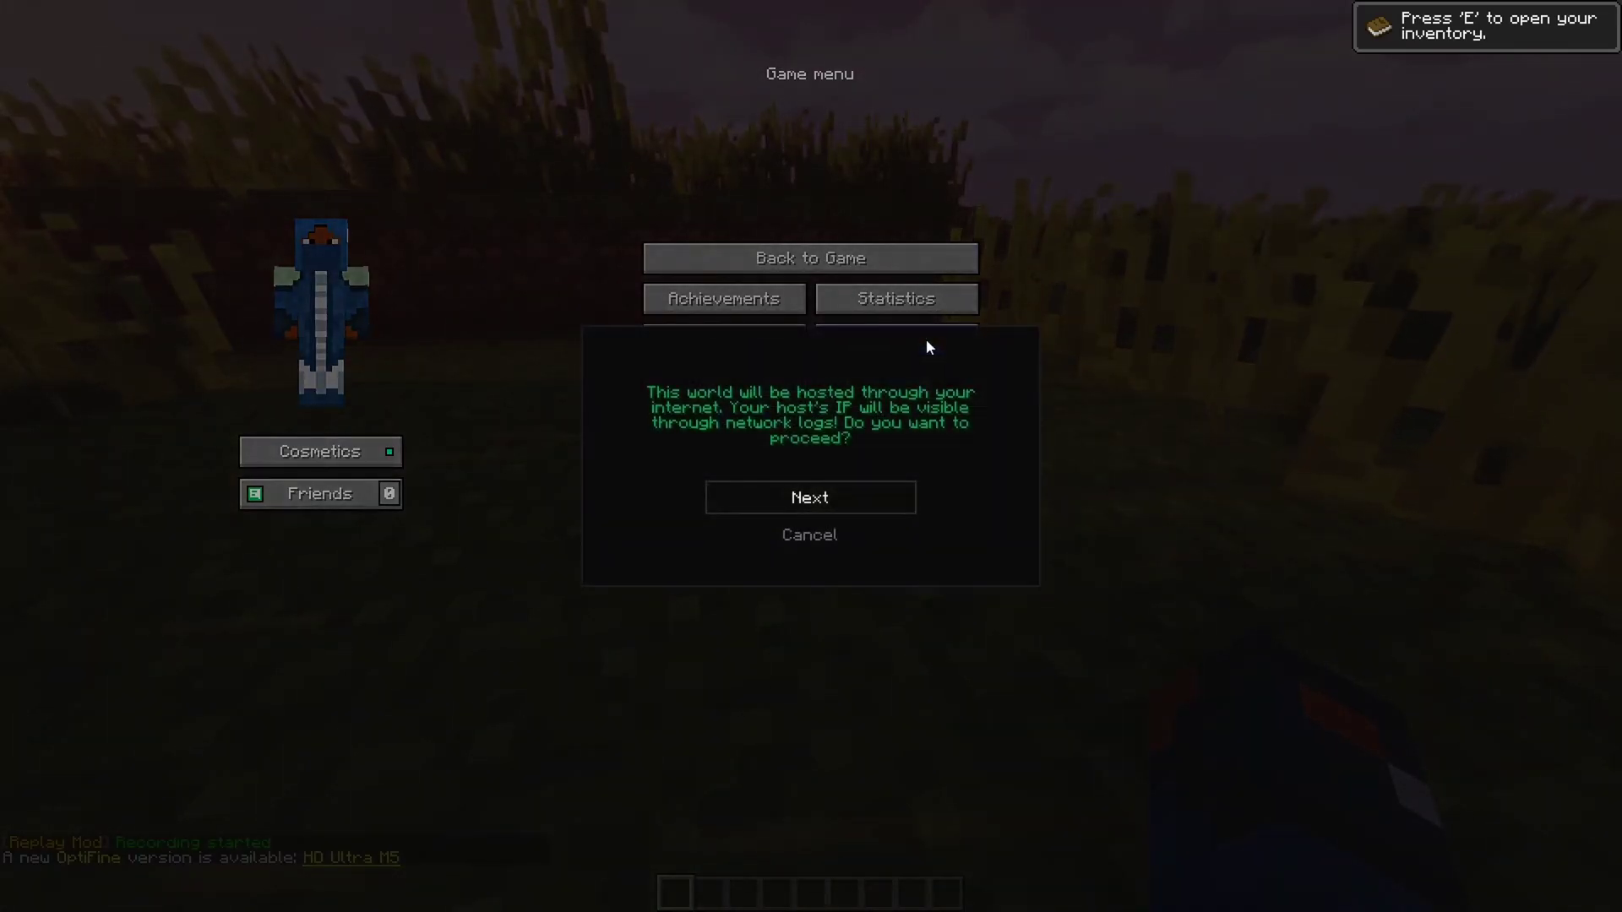
{"action": "left_click", "coordinate": [852, 494]}
{"action": "left_click", "coordinate": [945, 190]}
{"action": "left_click", "coordinate": [928, 230]}
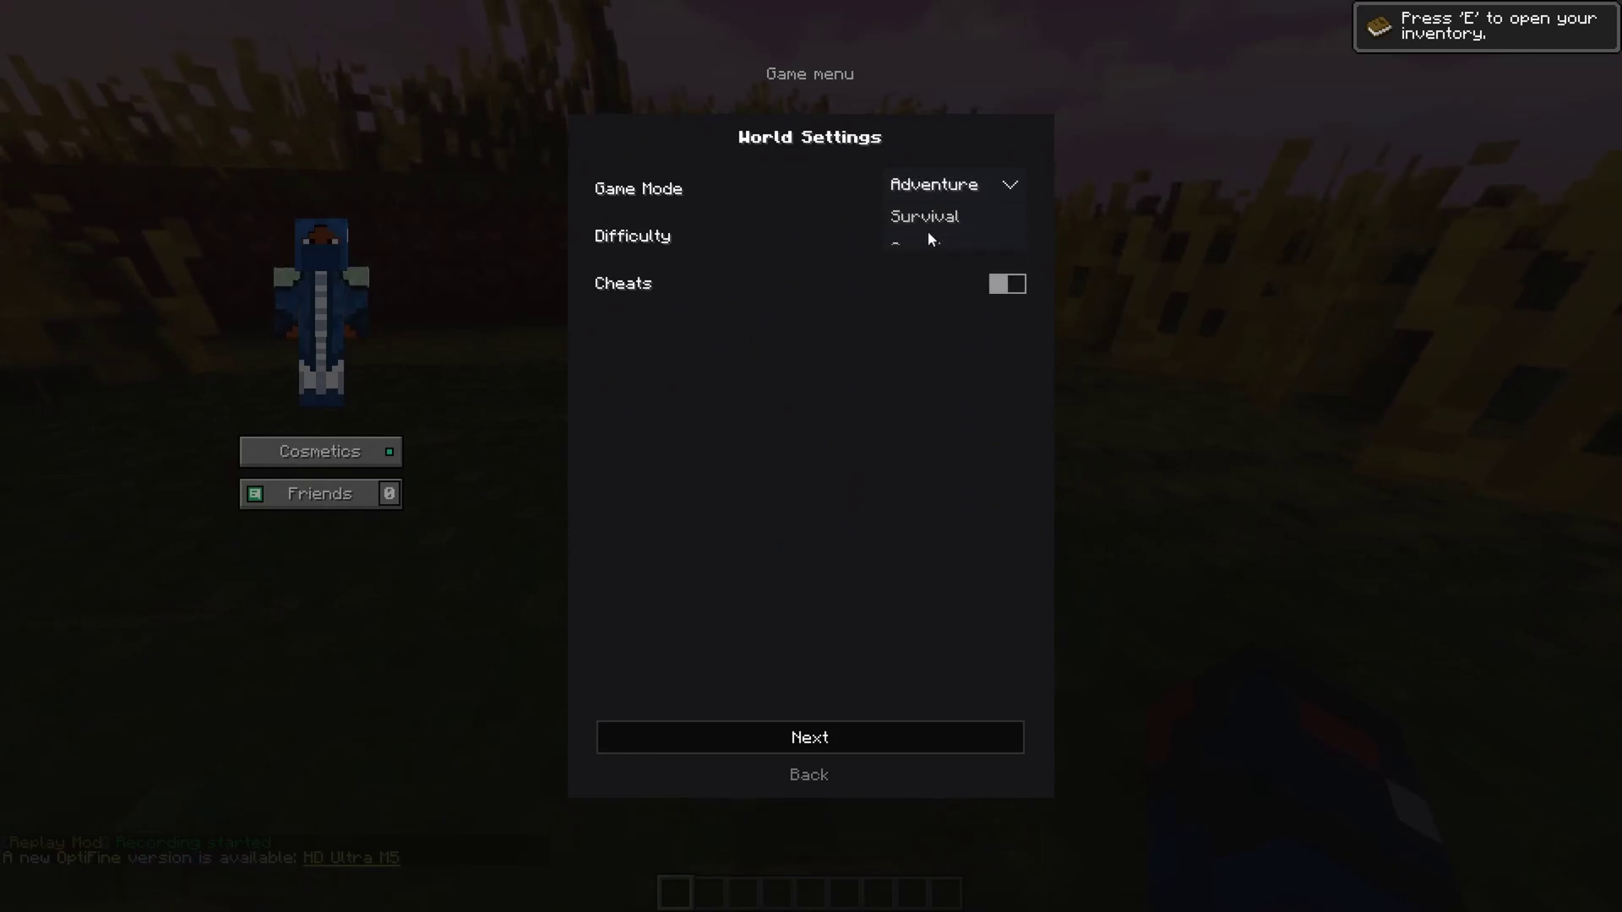
{"action": "left_click", "coordinate": [935, 180]}
{"action": "left_click", "coordinate": [946, 199]}
{"action": "left_click", "coordinate": [946, 199]}
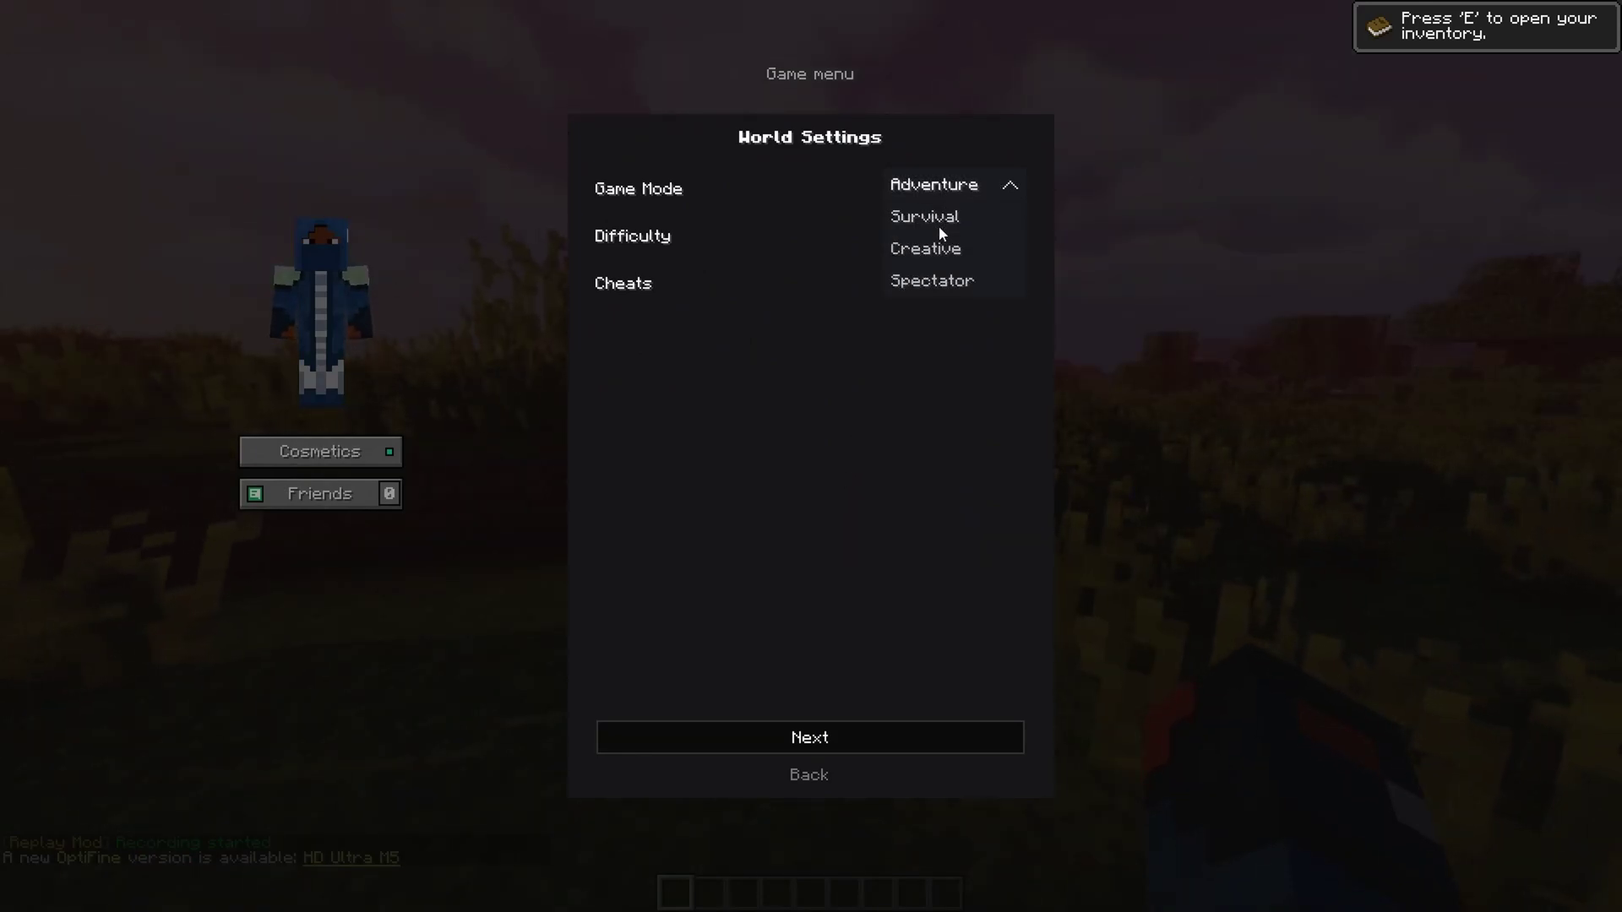
{"action": "left_click", "coordinate": [939, 222]}
{"action": "left_click", "coordinate": [939, 227]}
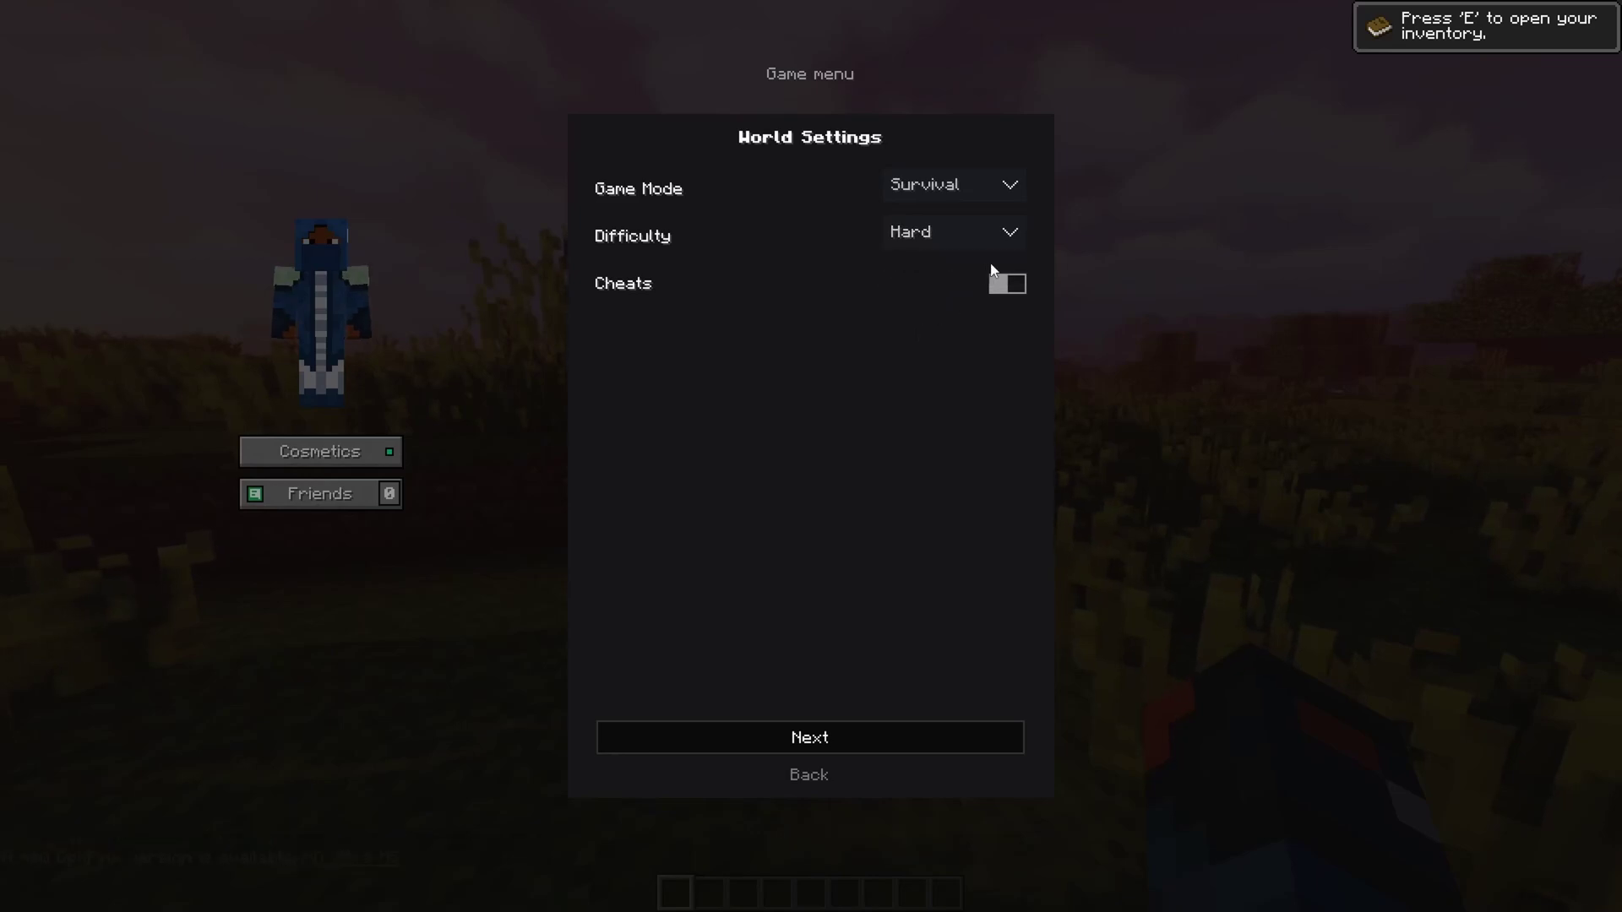
{"action": "left_click", "coordinate": [940, 732]}
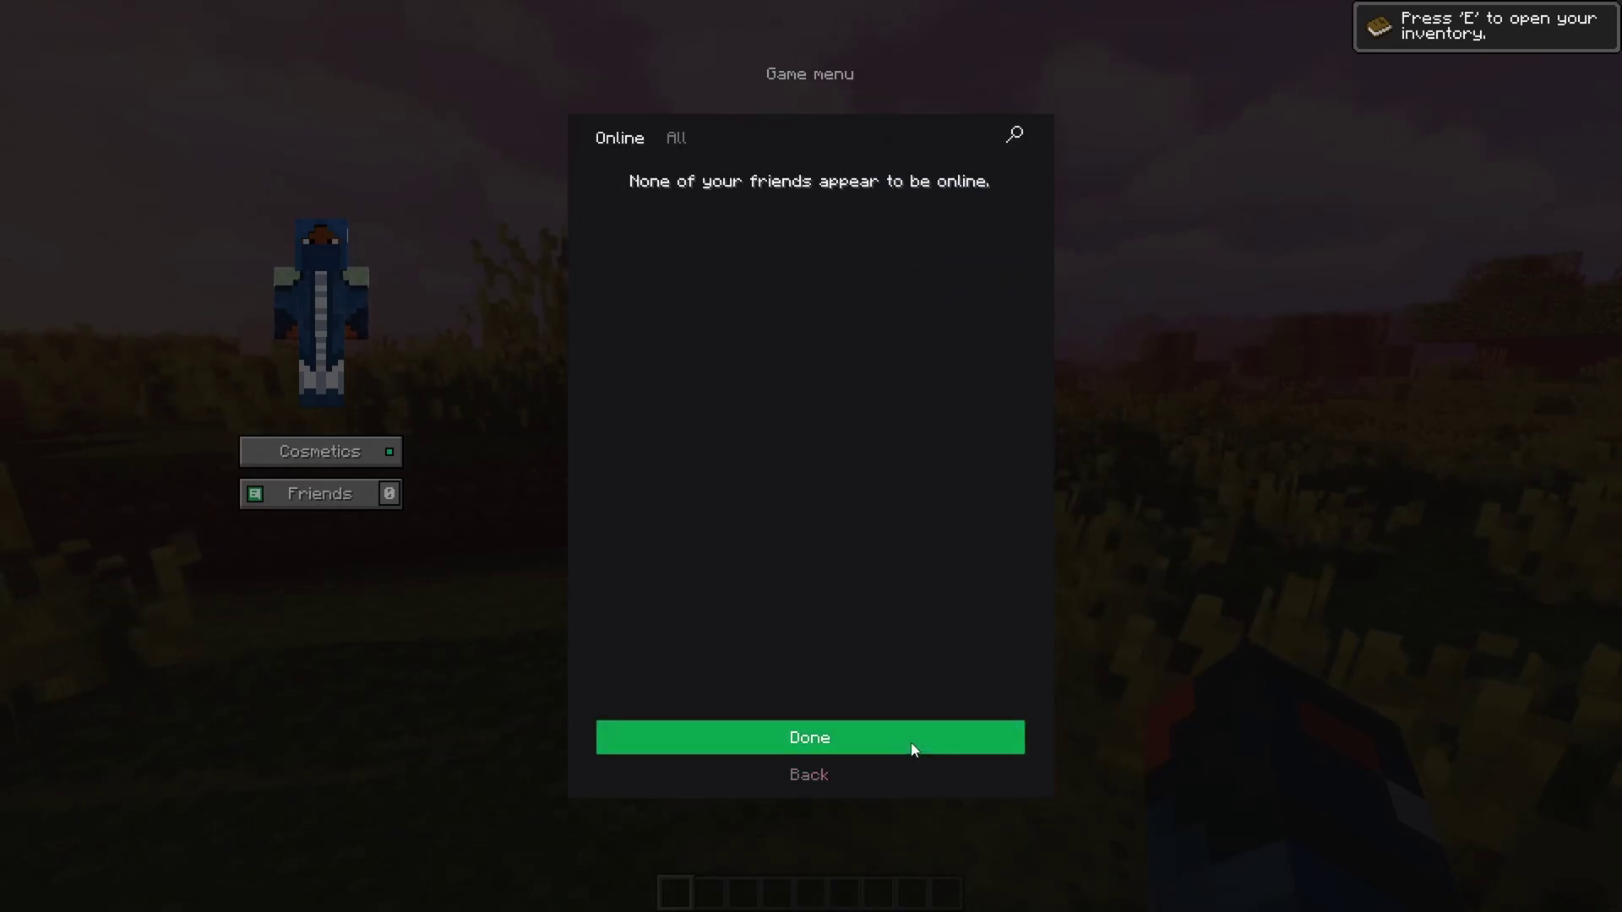
{"action": "left_click", "coordinate": [731, 749]}
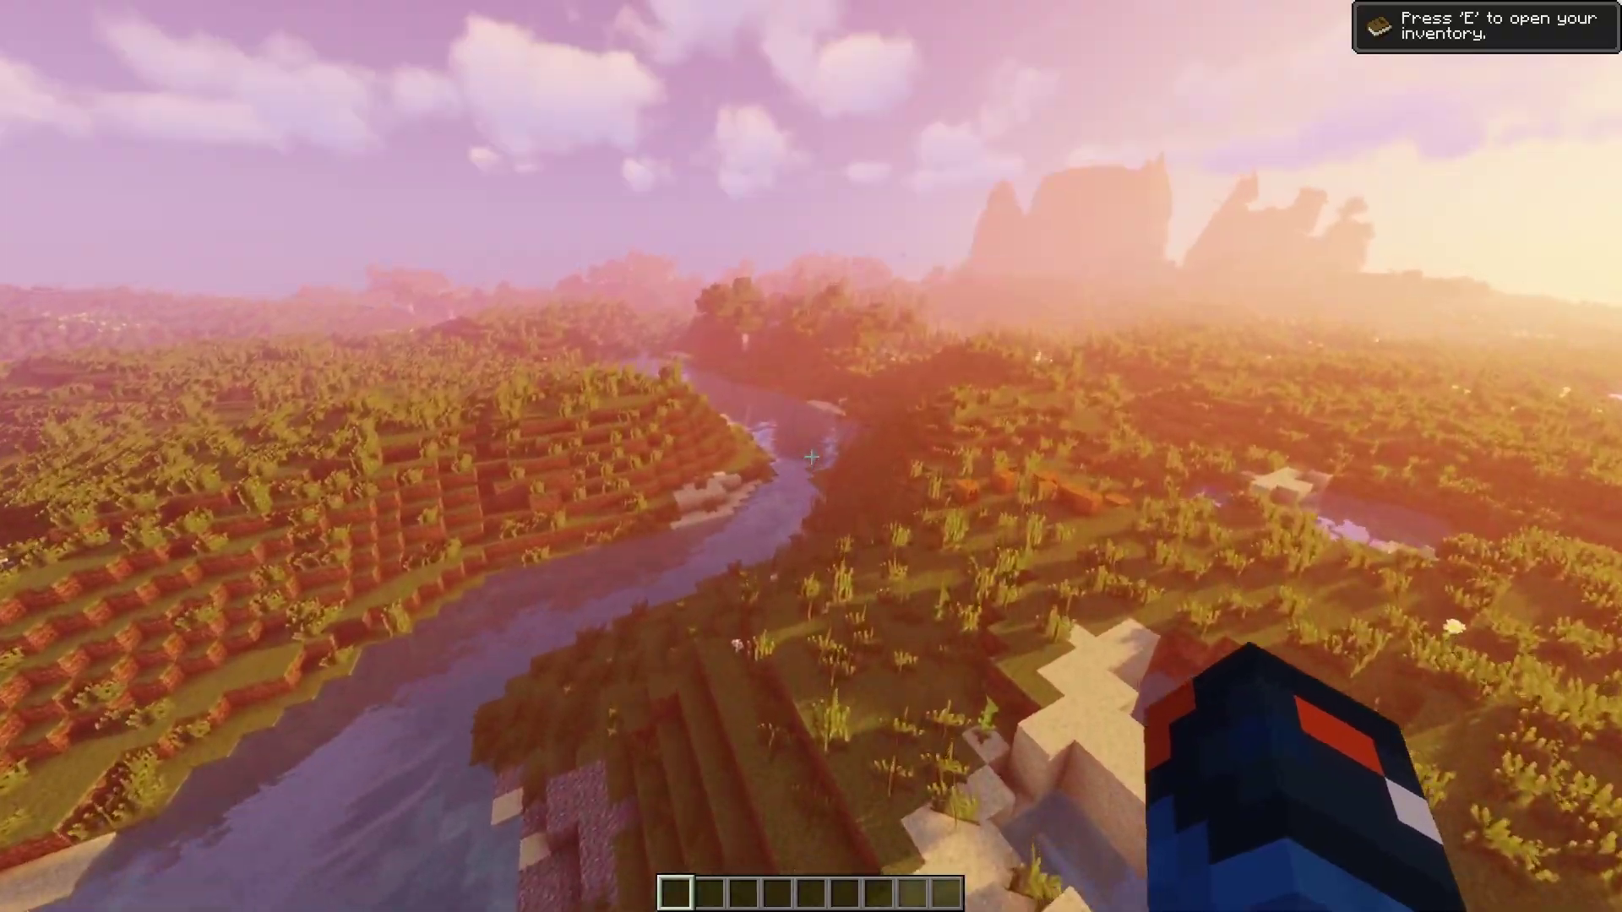
{"action": "key", "text": "w"}
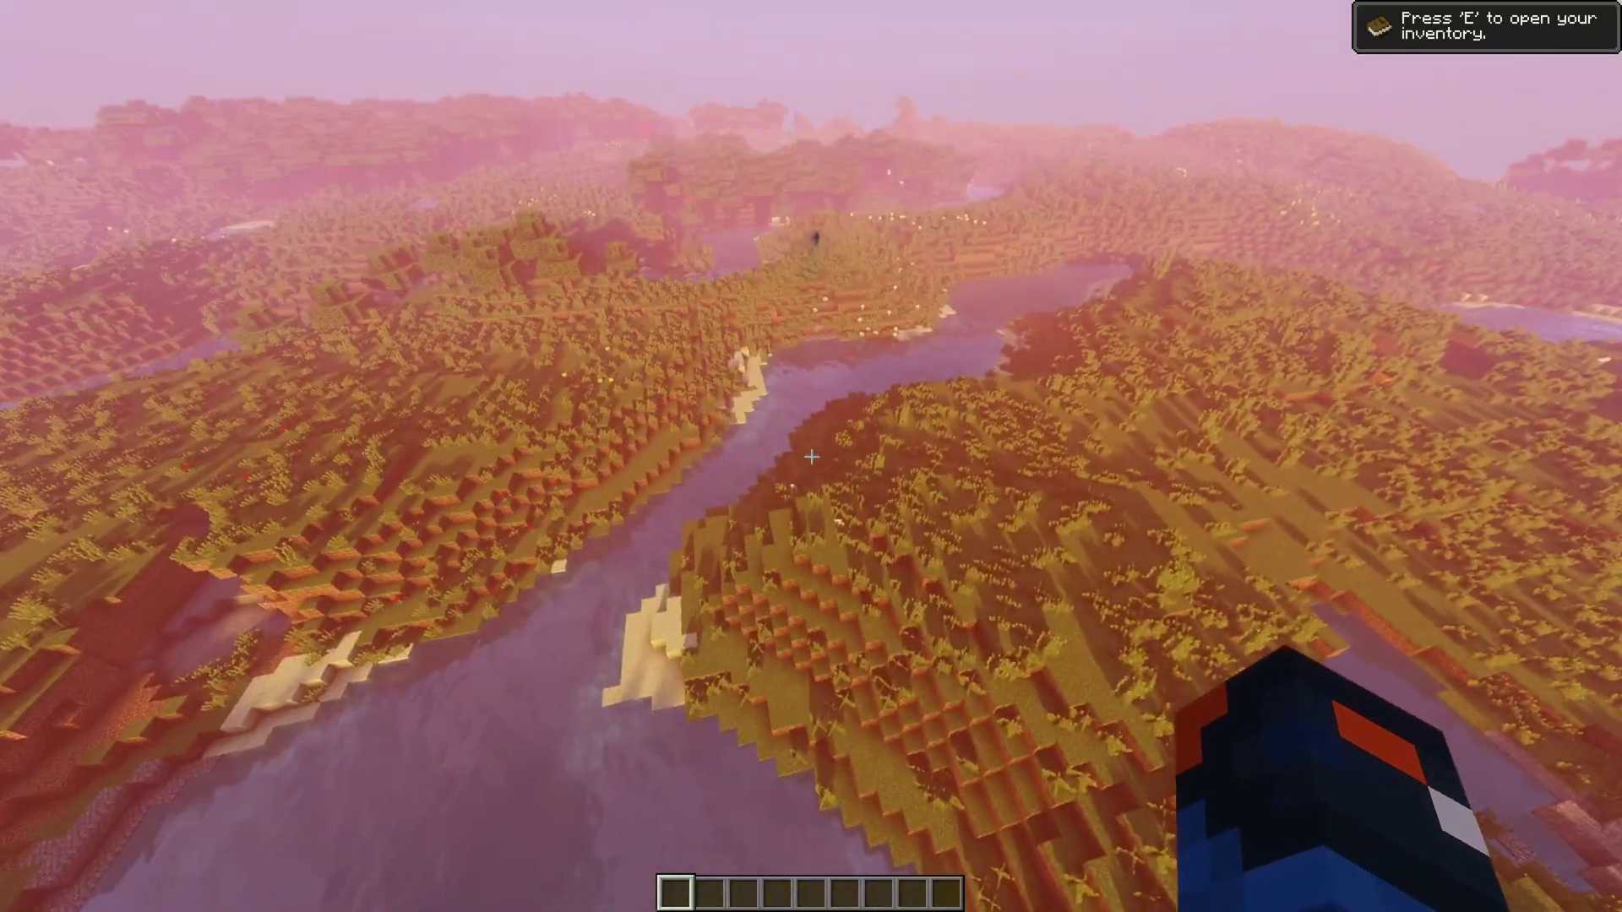
{"action": "key", "text": "w"}
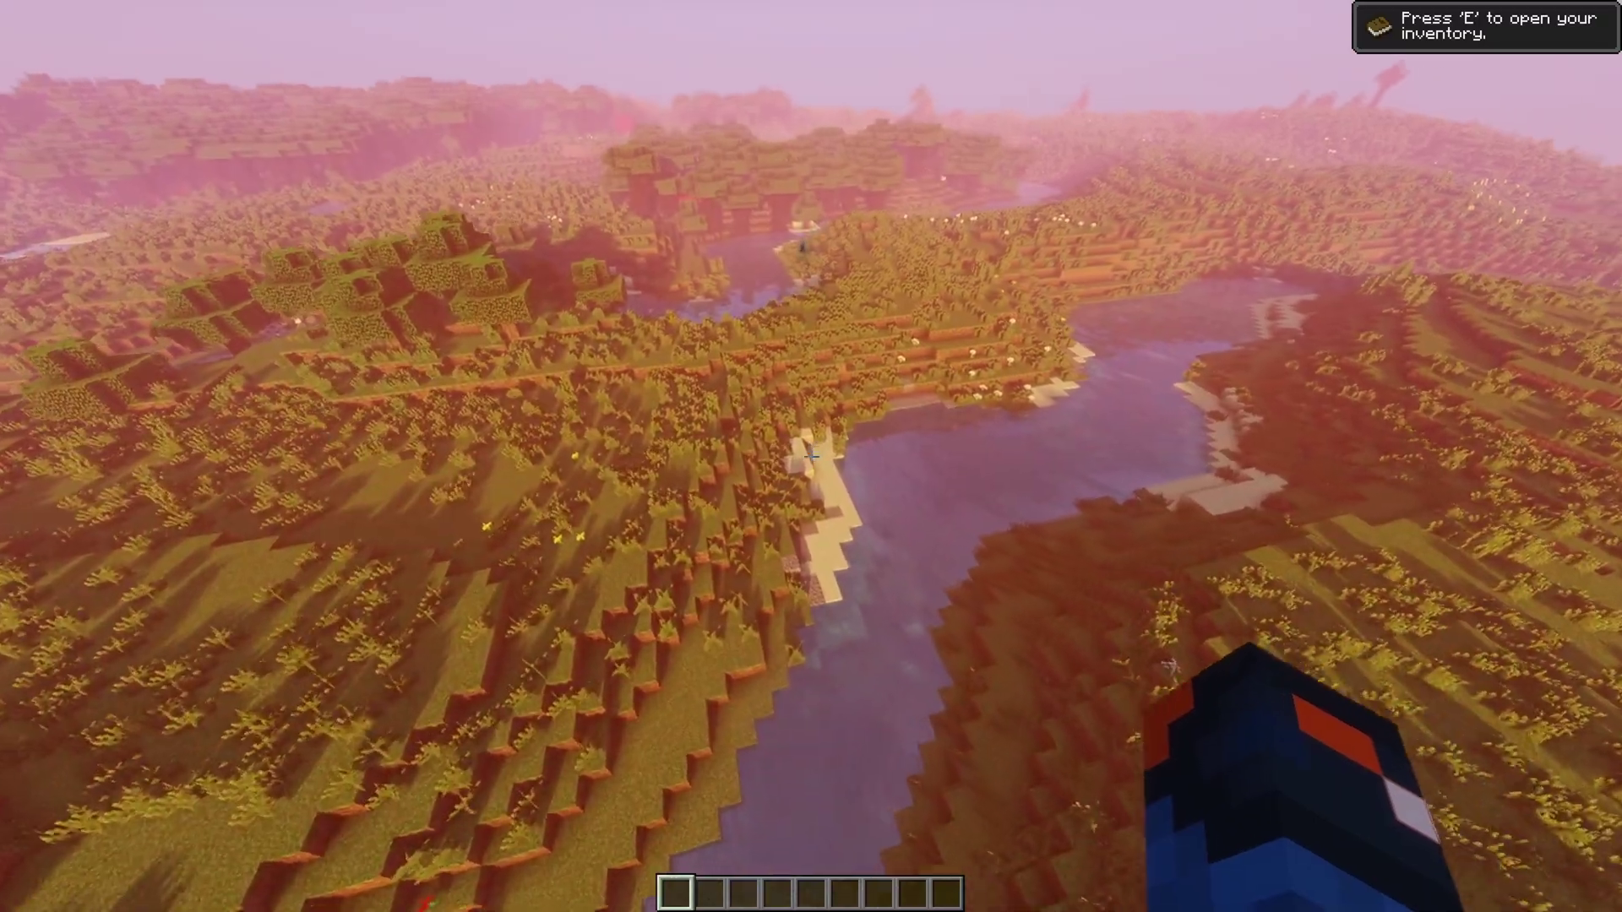
{"action": "key", "text": "w"}
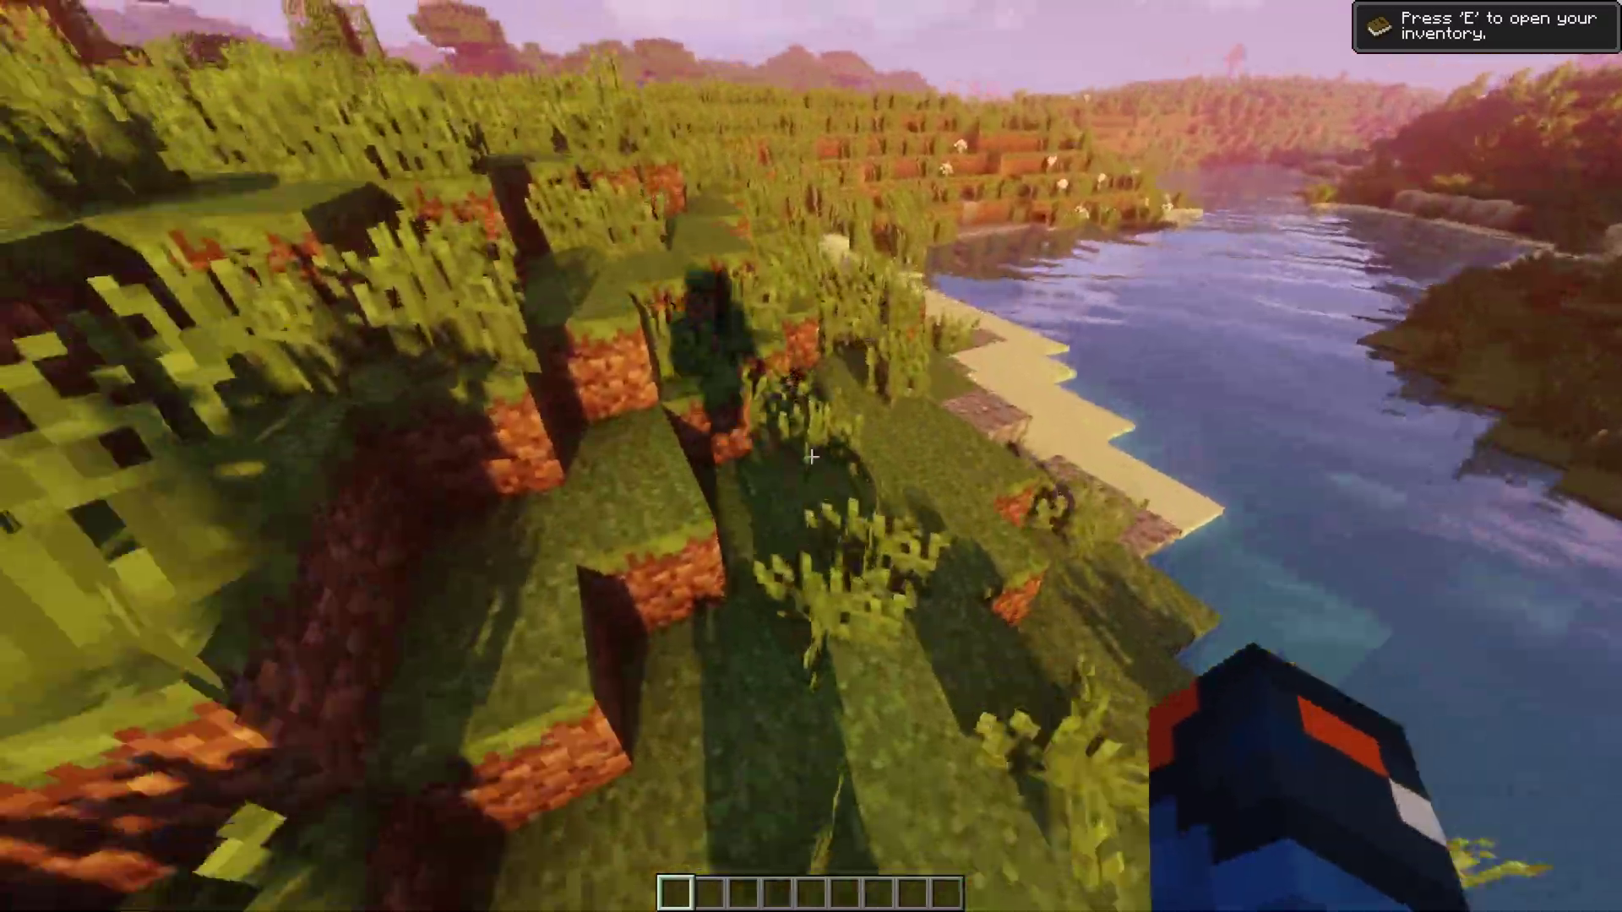
{"action": "key", "text": "w"}
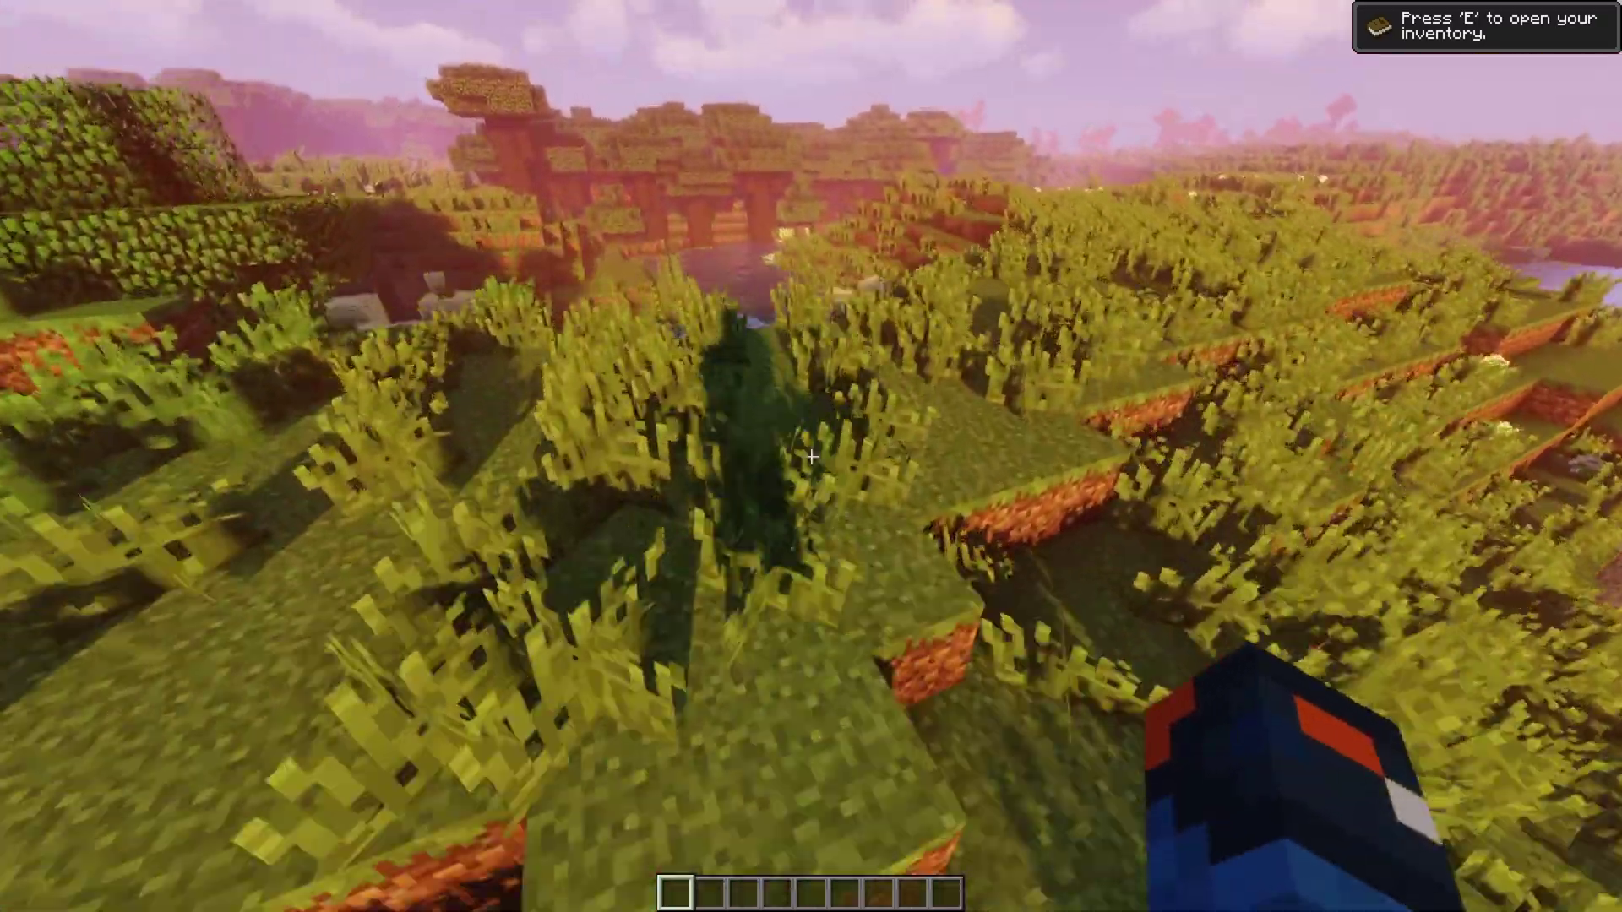
{"action": "key", "text": "w"}
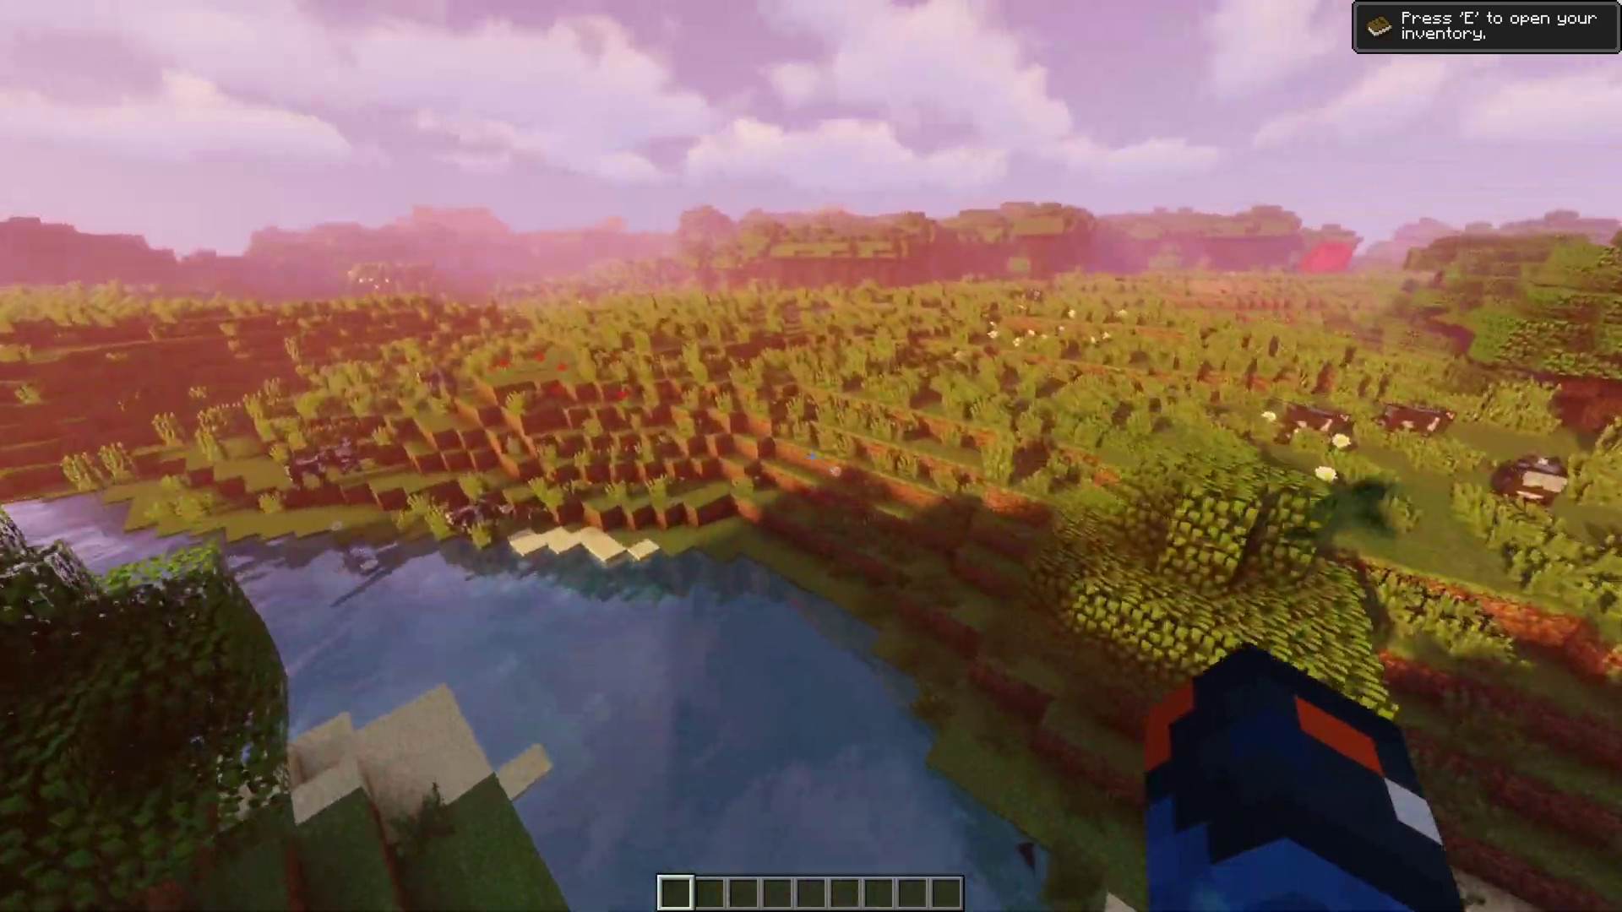
{"action": "key", "text": "w"}
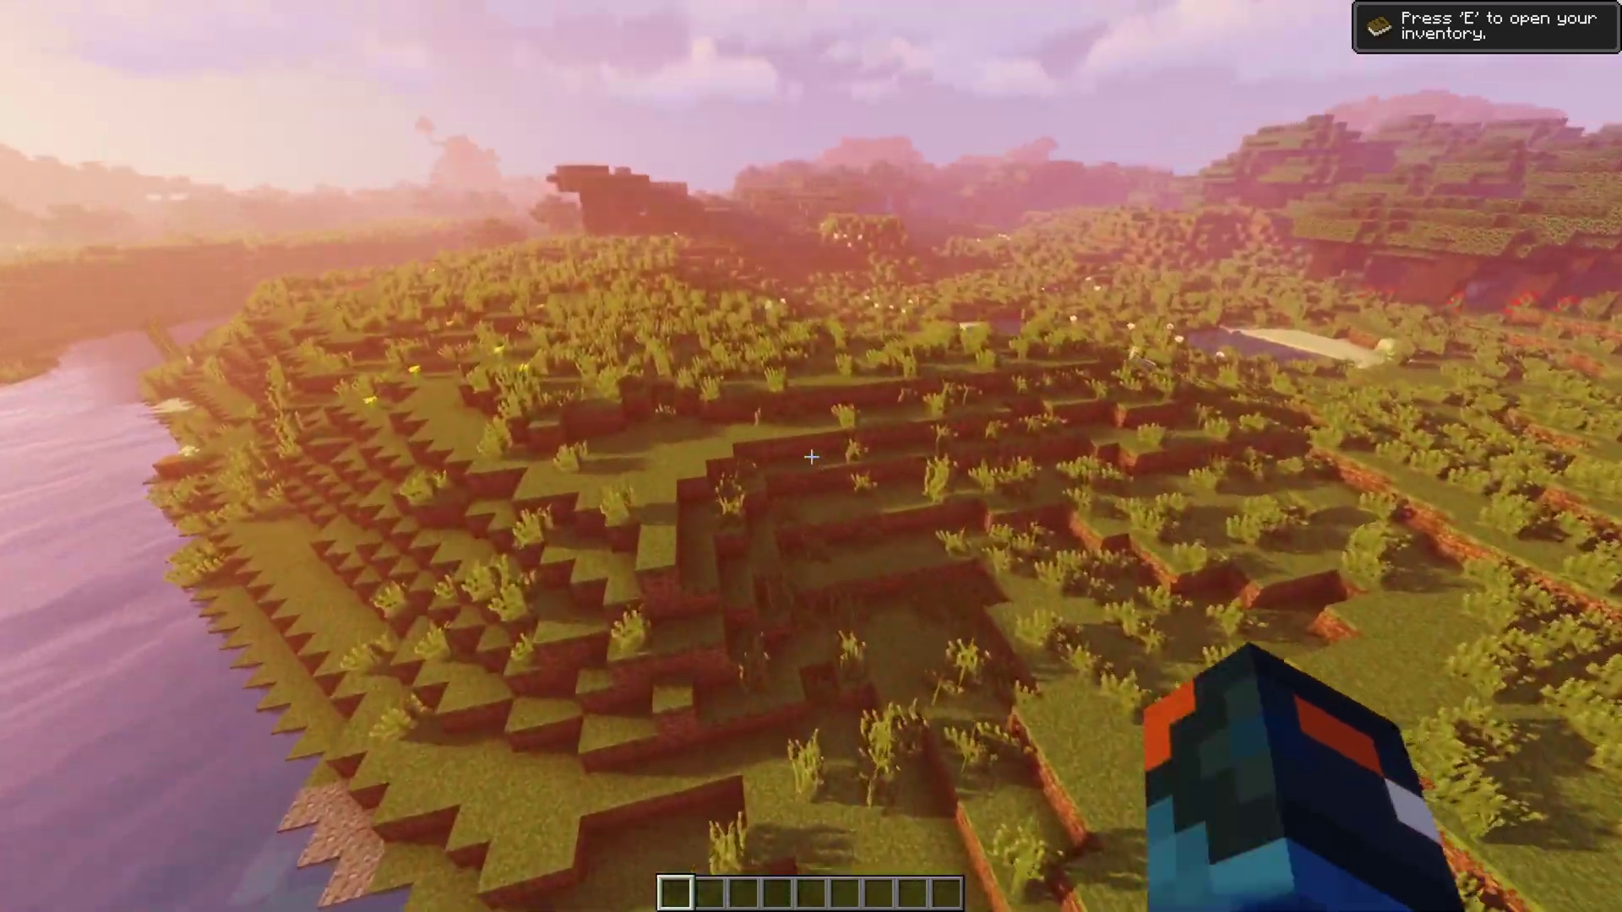
{"action": "key", "text": "w"}
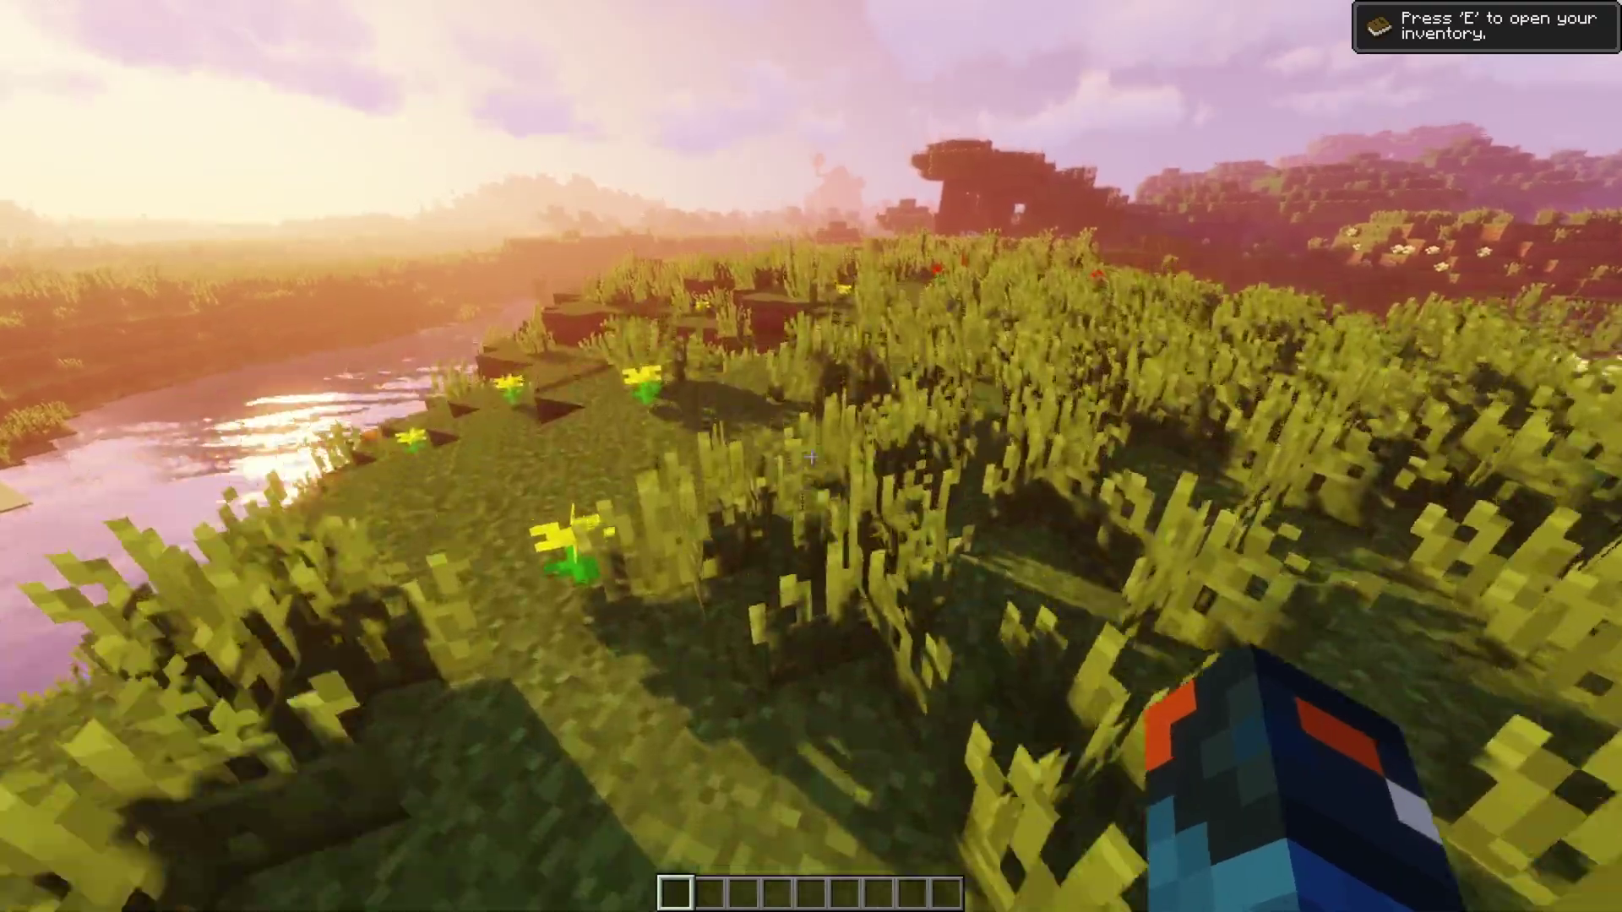
{"action": "key", "text": "w"}
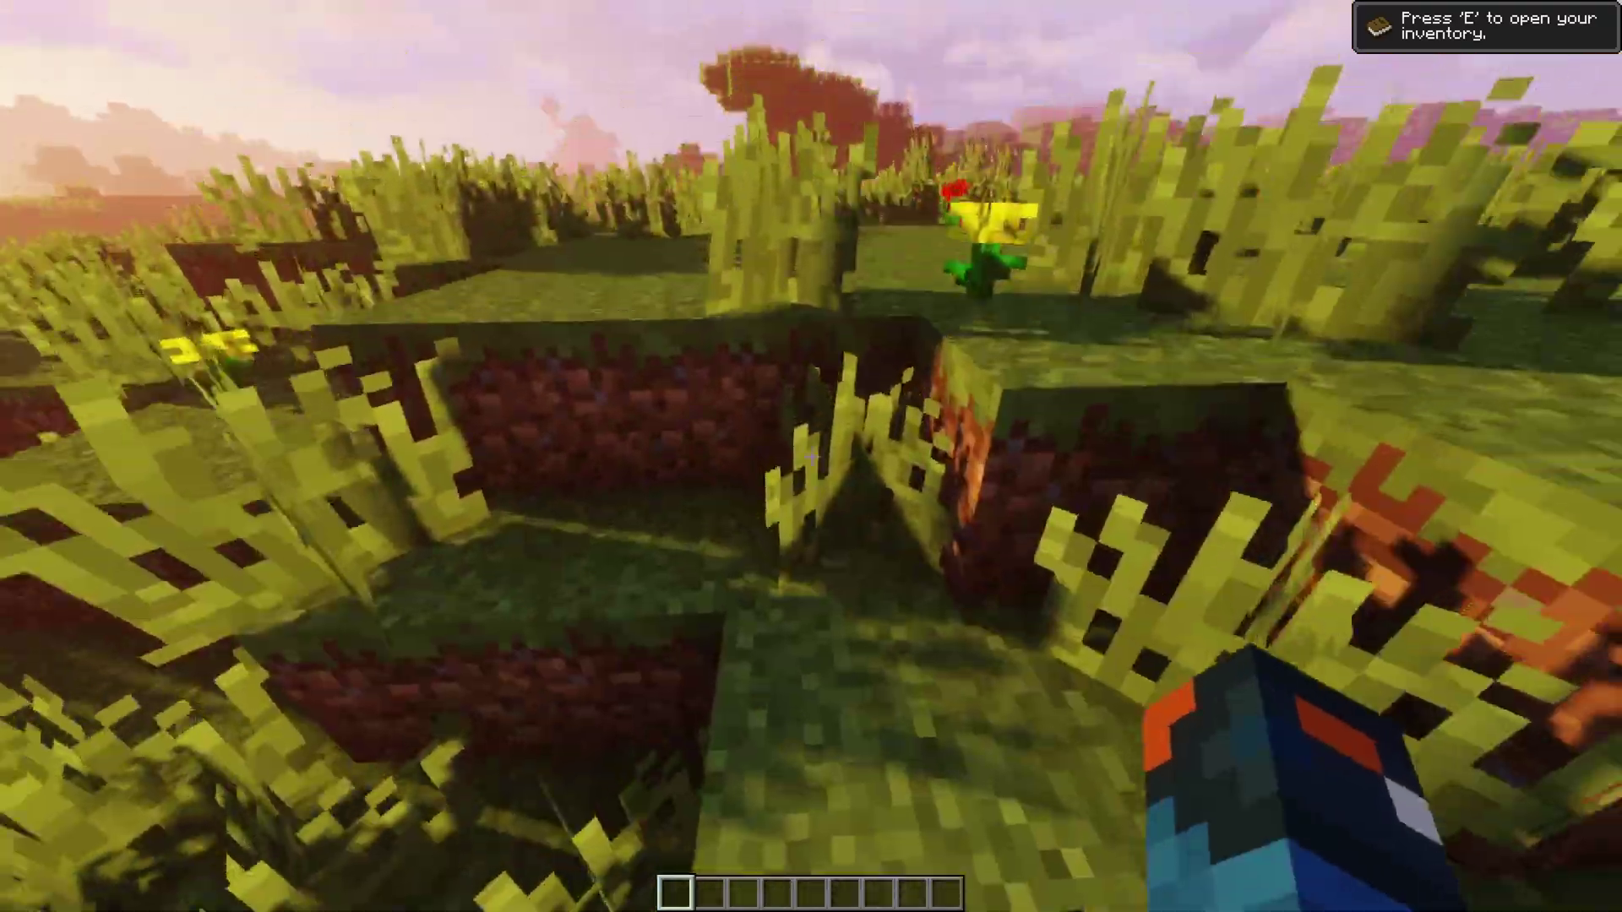
{"action": "key", "text": "w"}
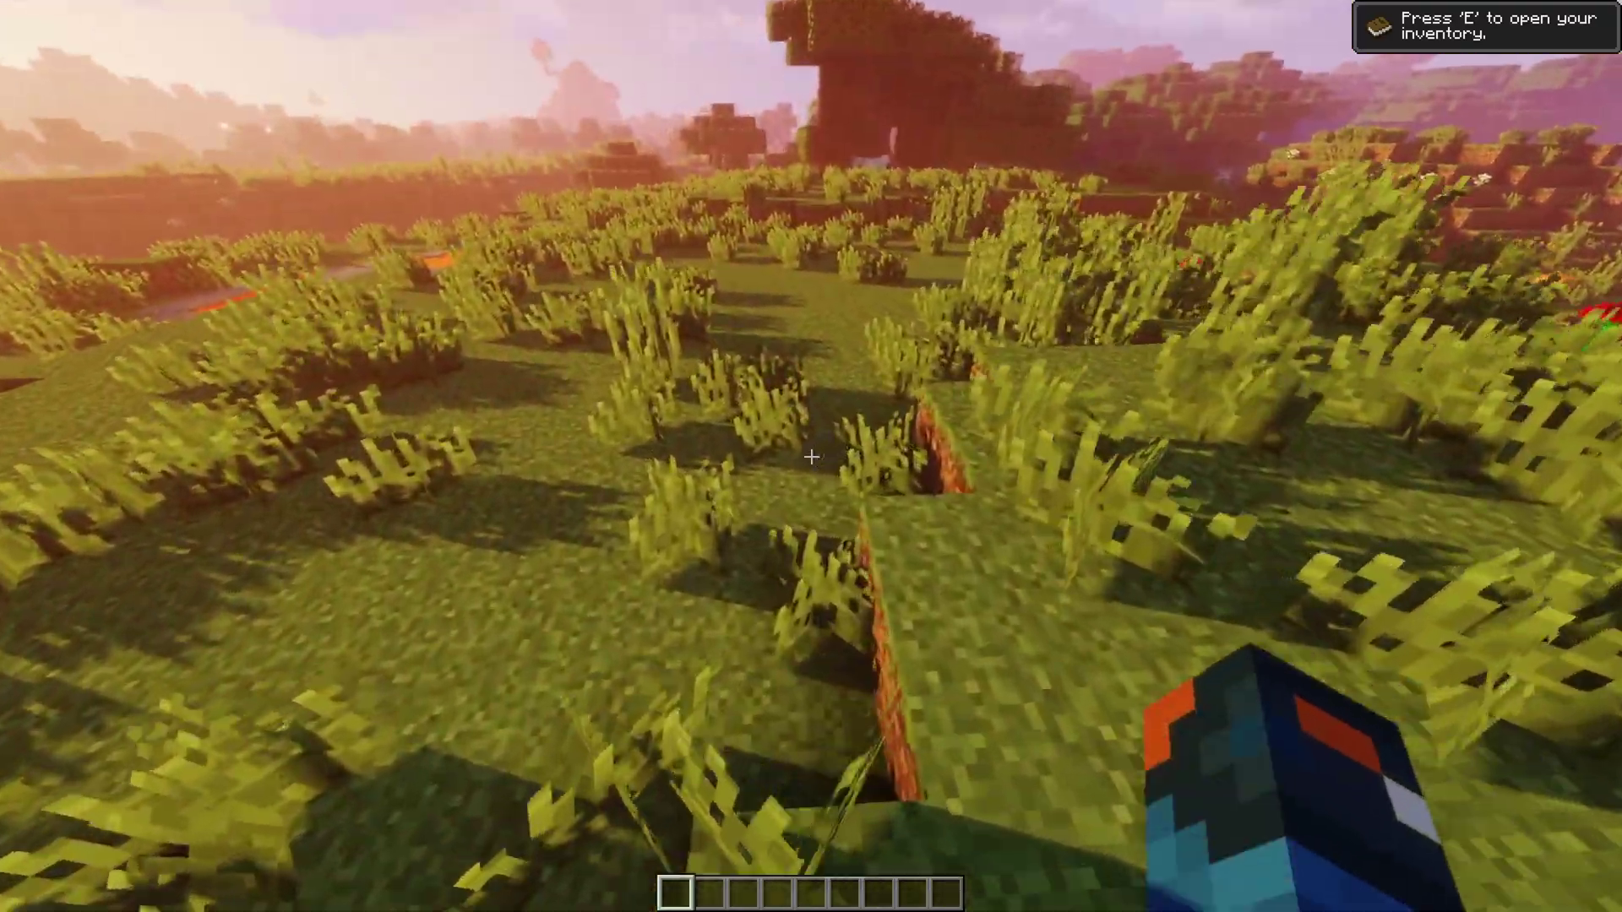
{"action": "key", "text": "w"}
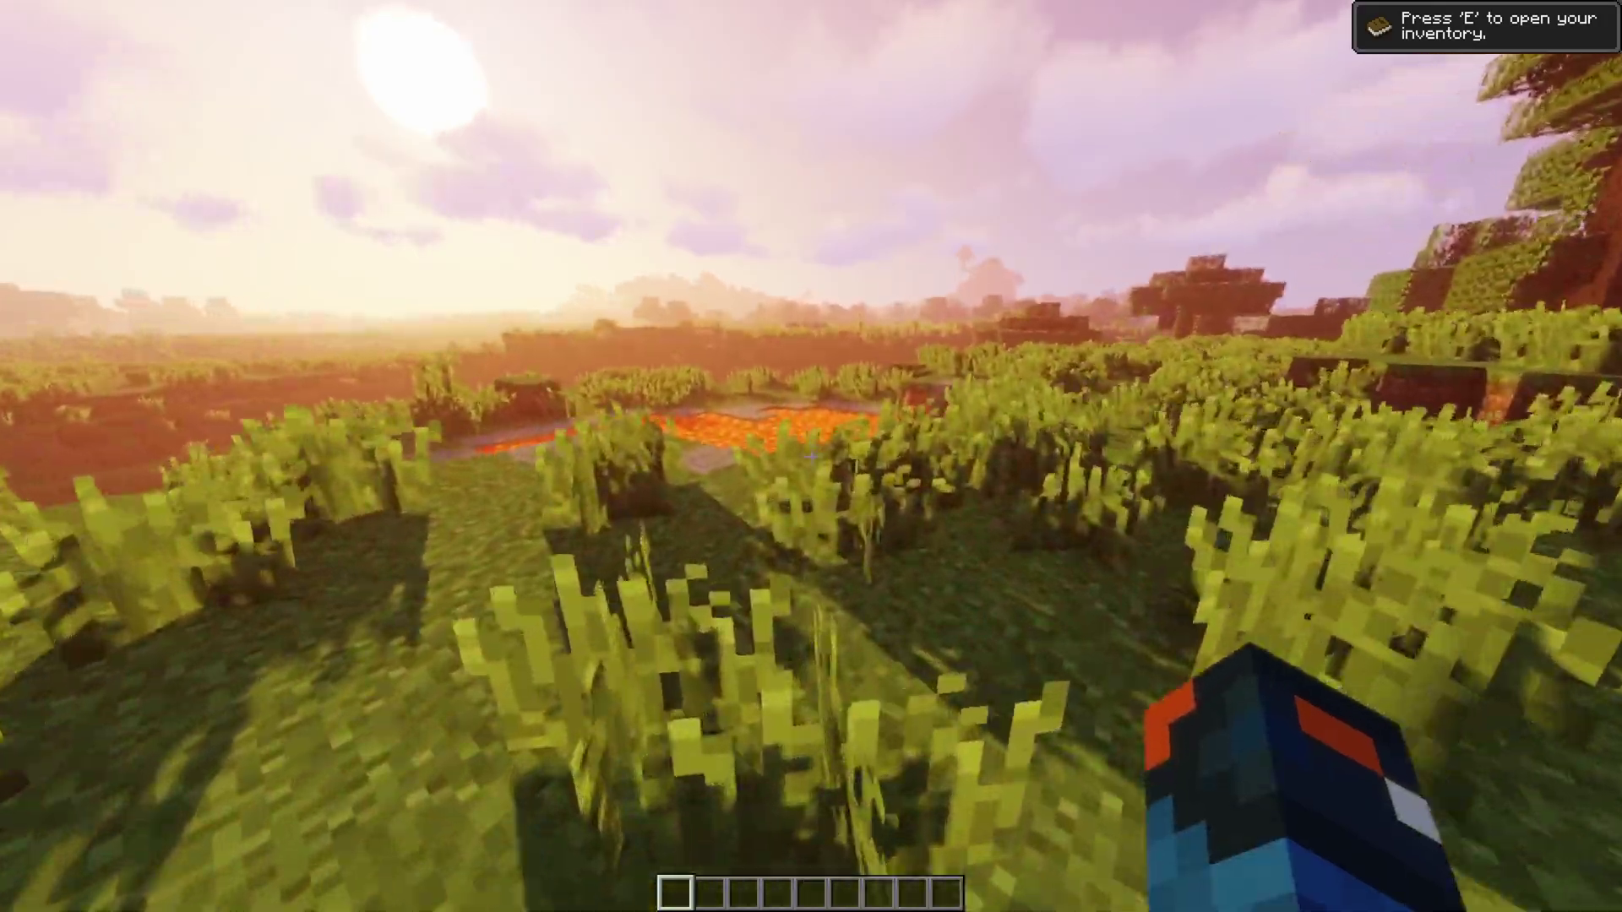
{"action": "key", "text": "w"}
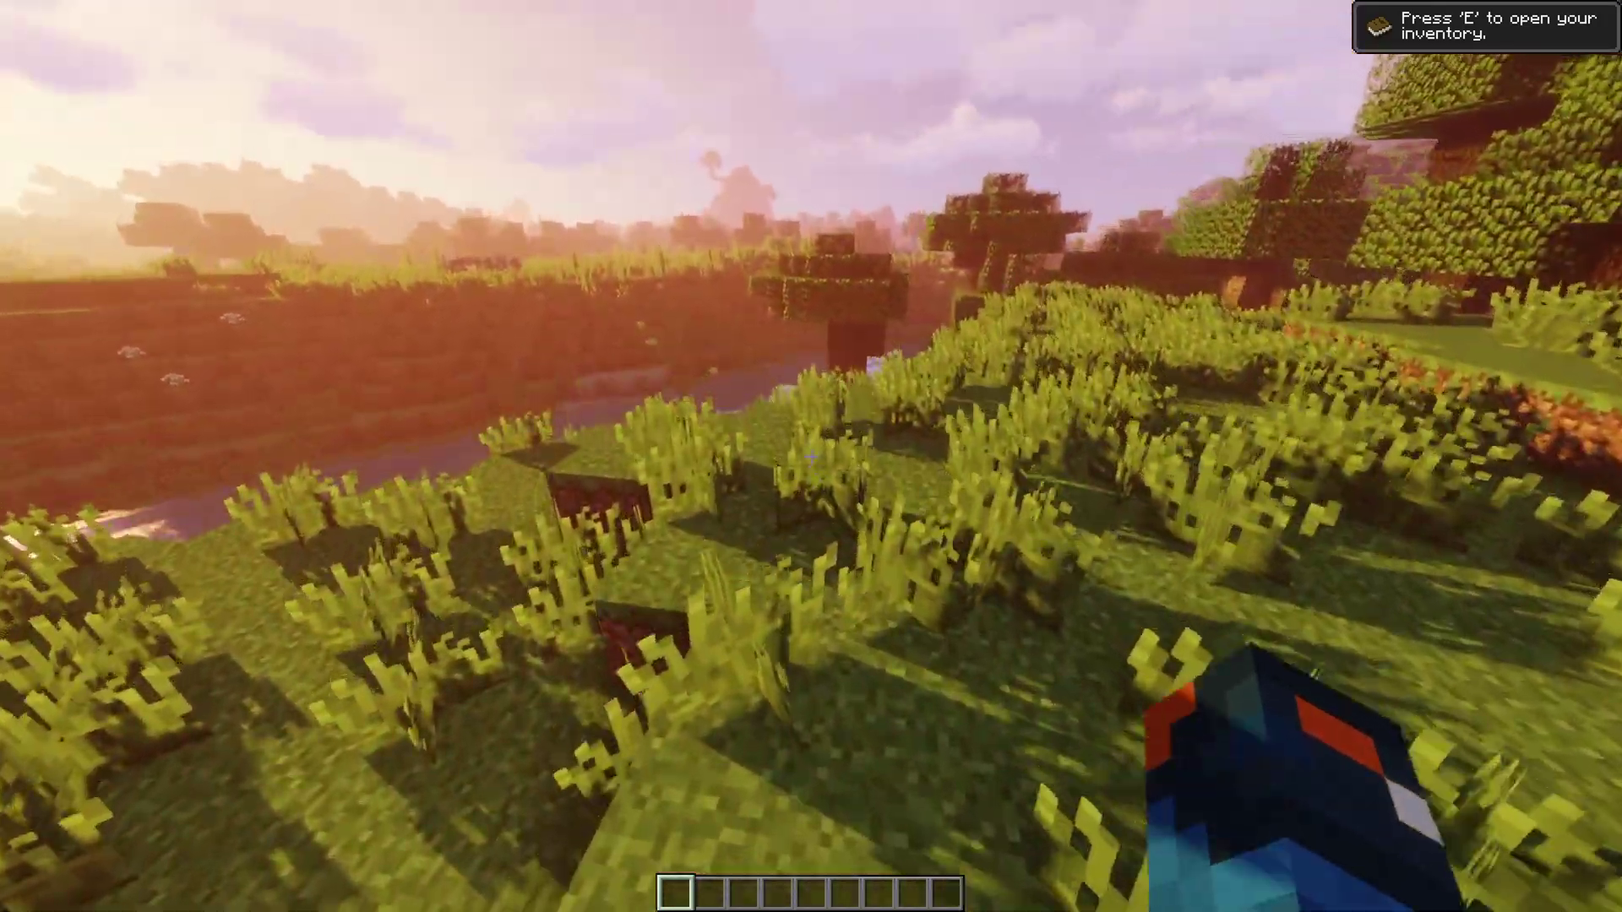
{"action": "key", "text": "w"}
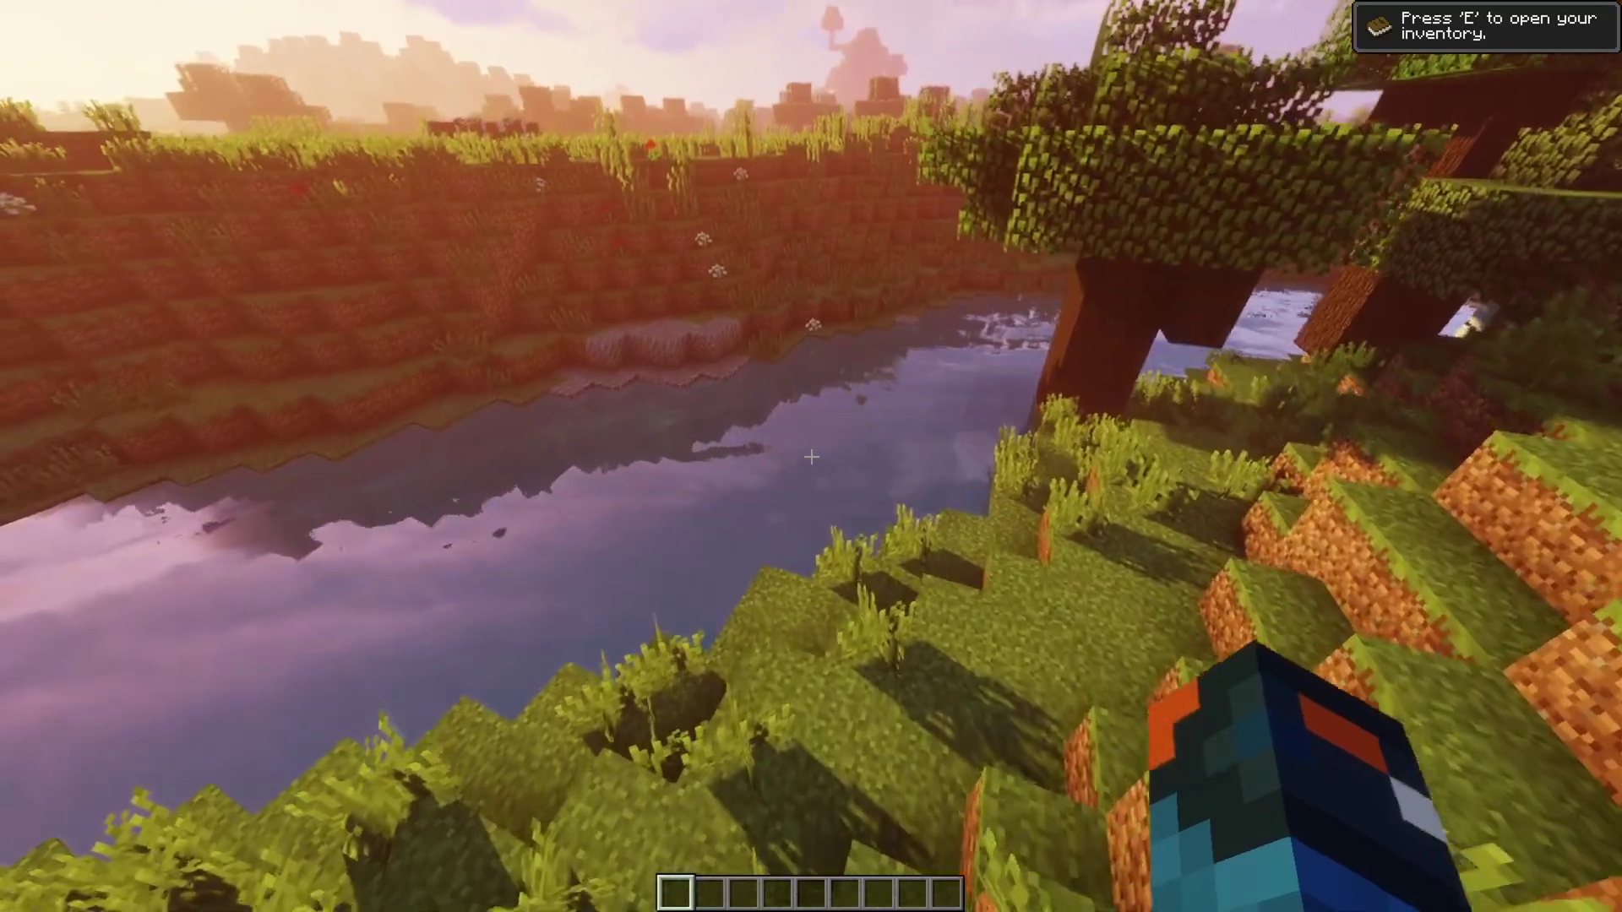
{"action": "key", "text": "w"}
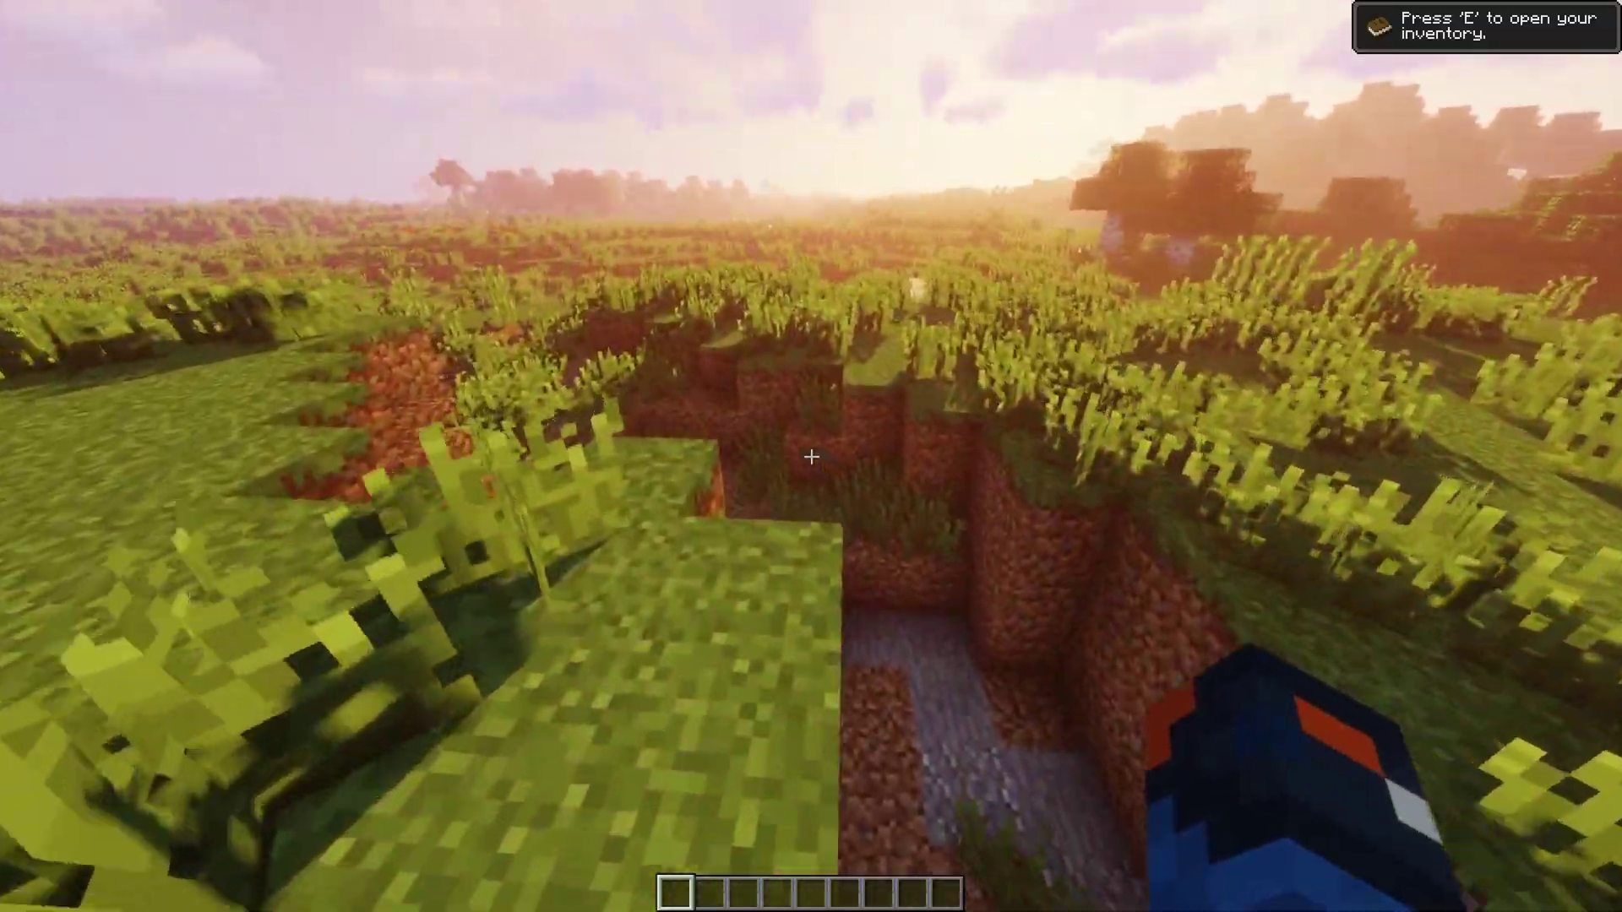
{"action": "key", "text": "w"}
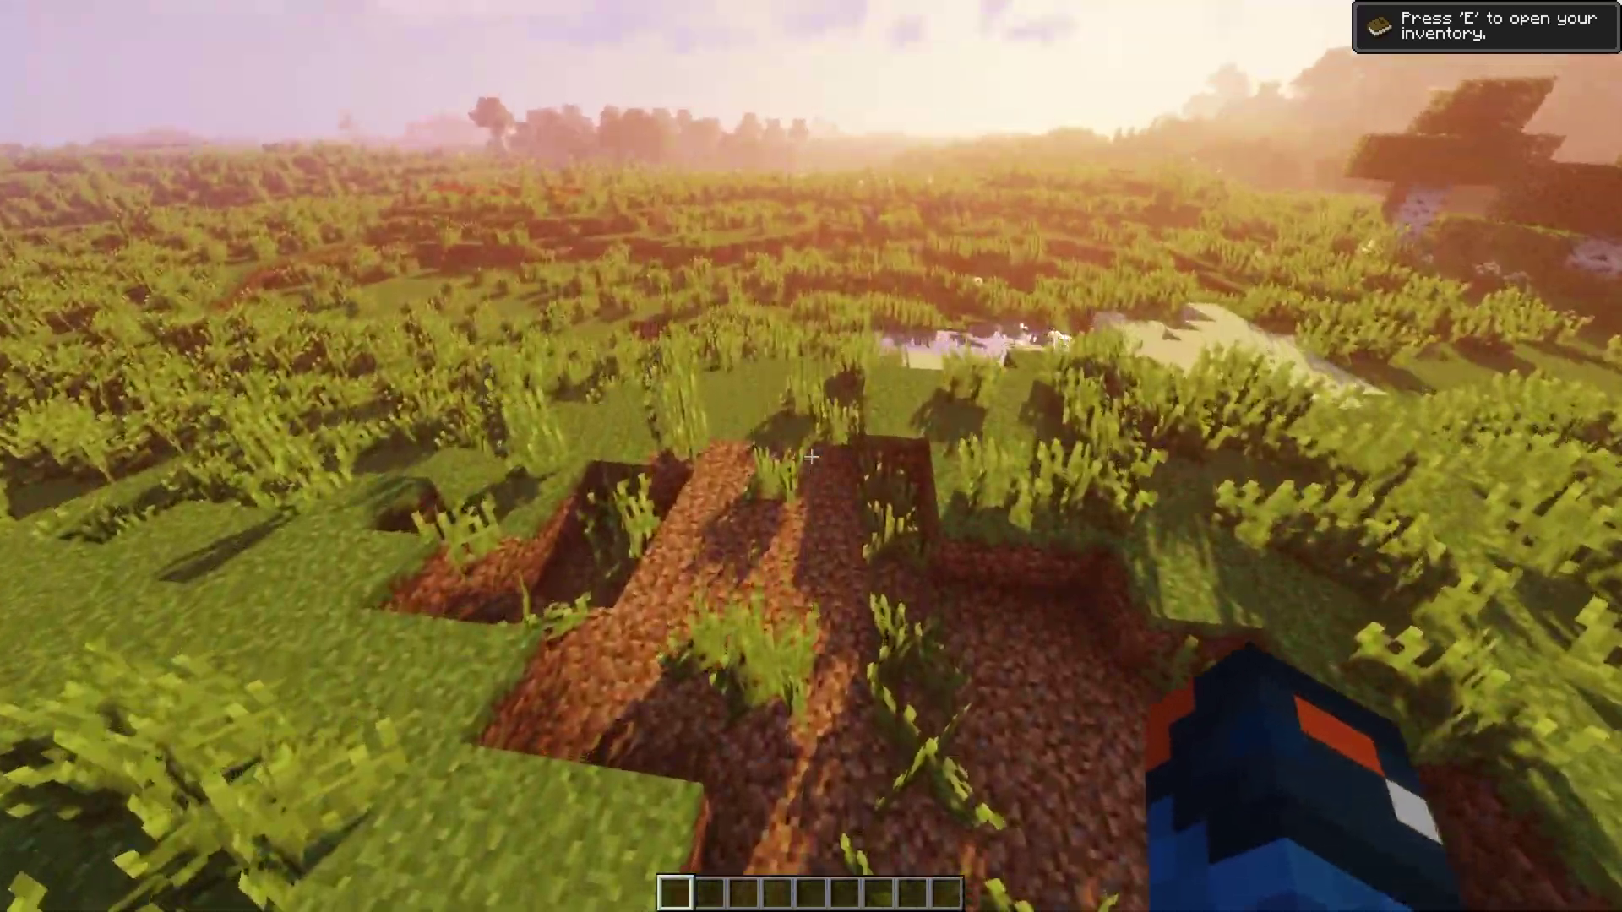
{"action": "key", "text": "w"}
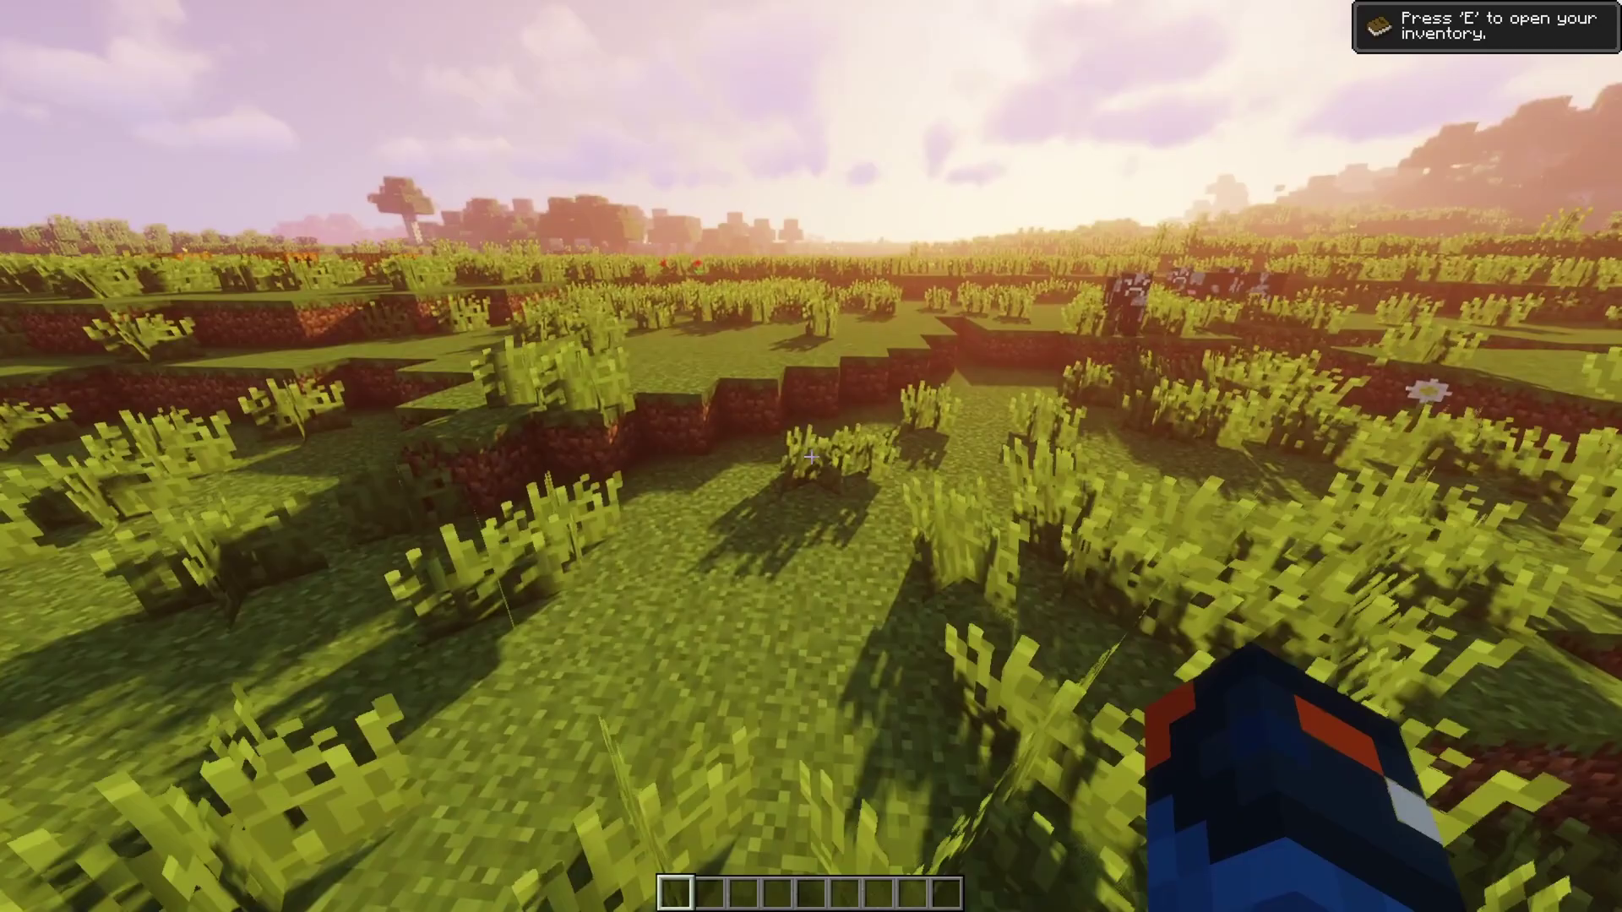
{"action": "key", "text": "w"}
{"action": "key", "text": "w"}
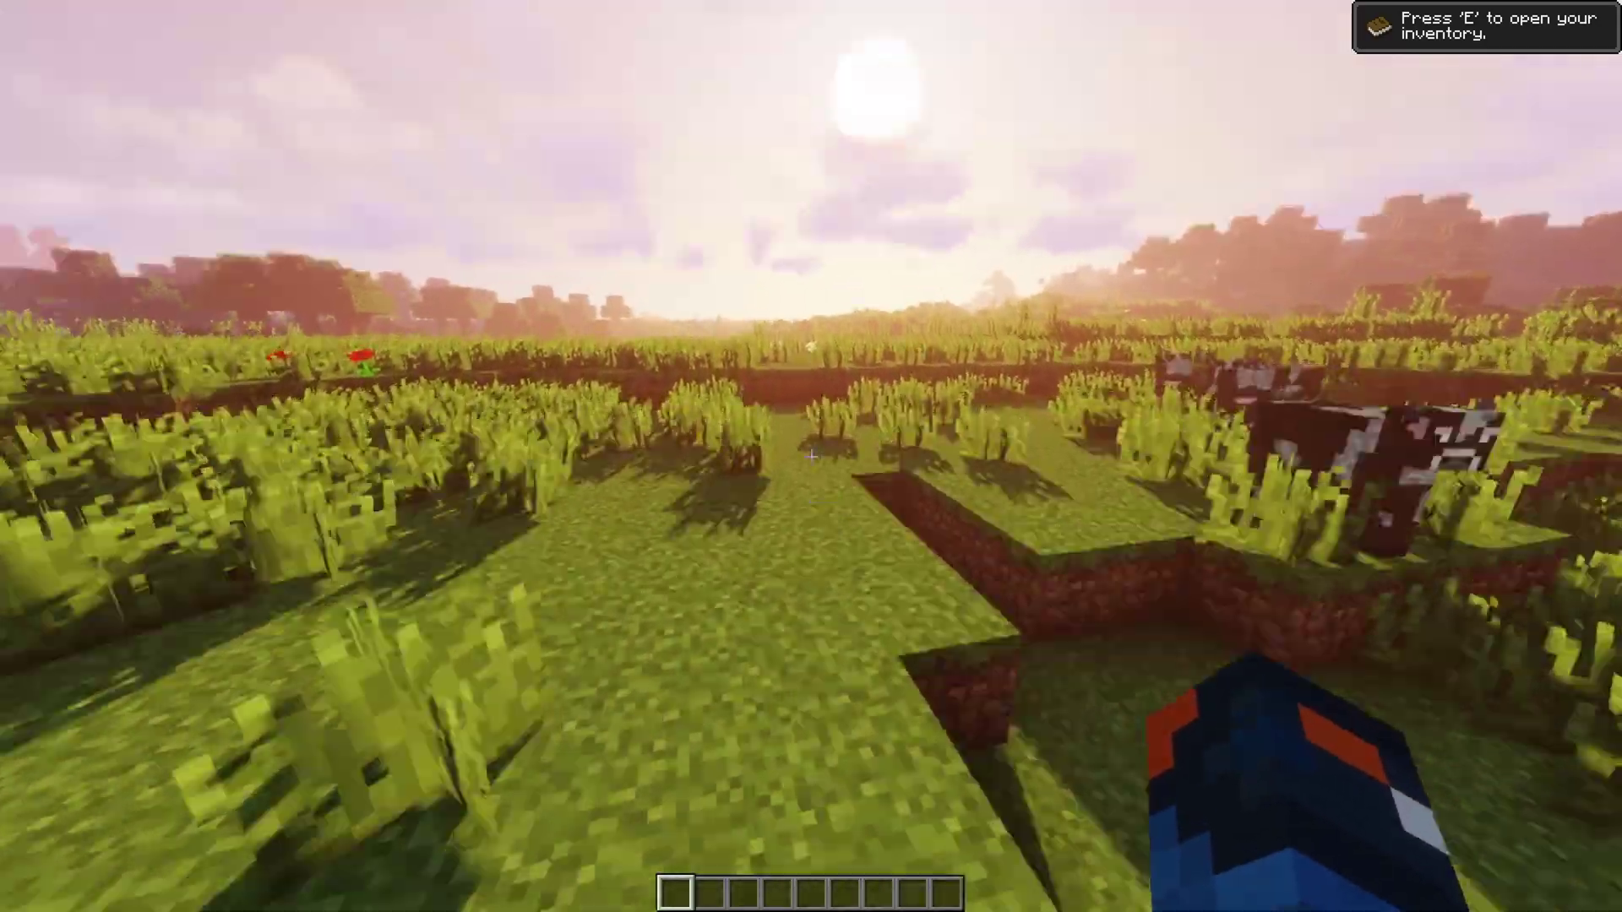
{"action": "key", "text": "w"}
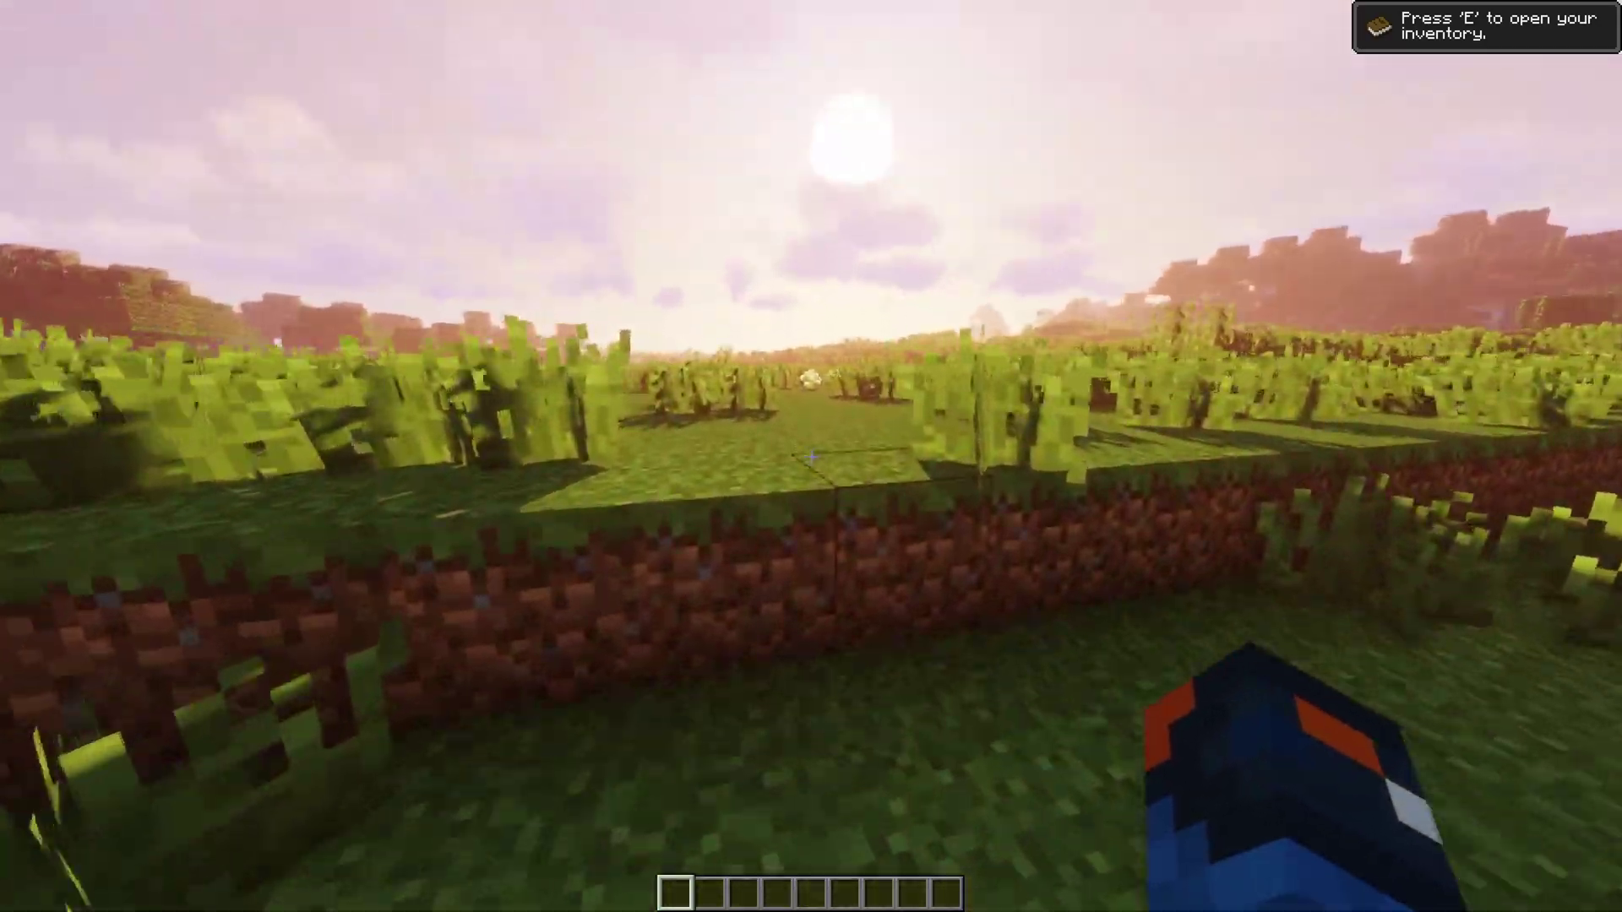
{"action": "key", "text": "w"}
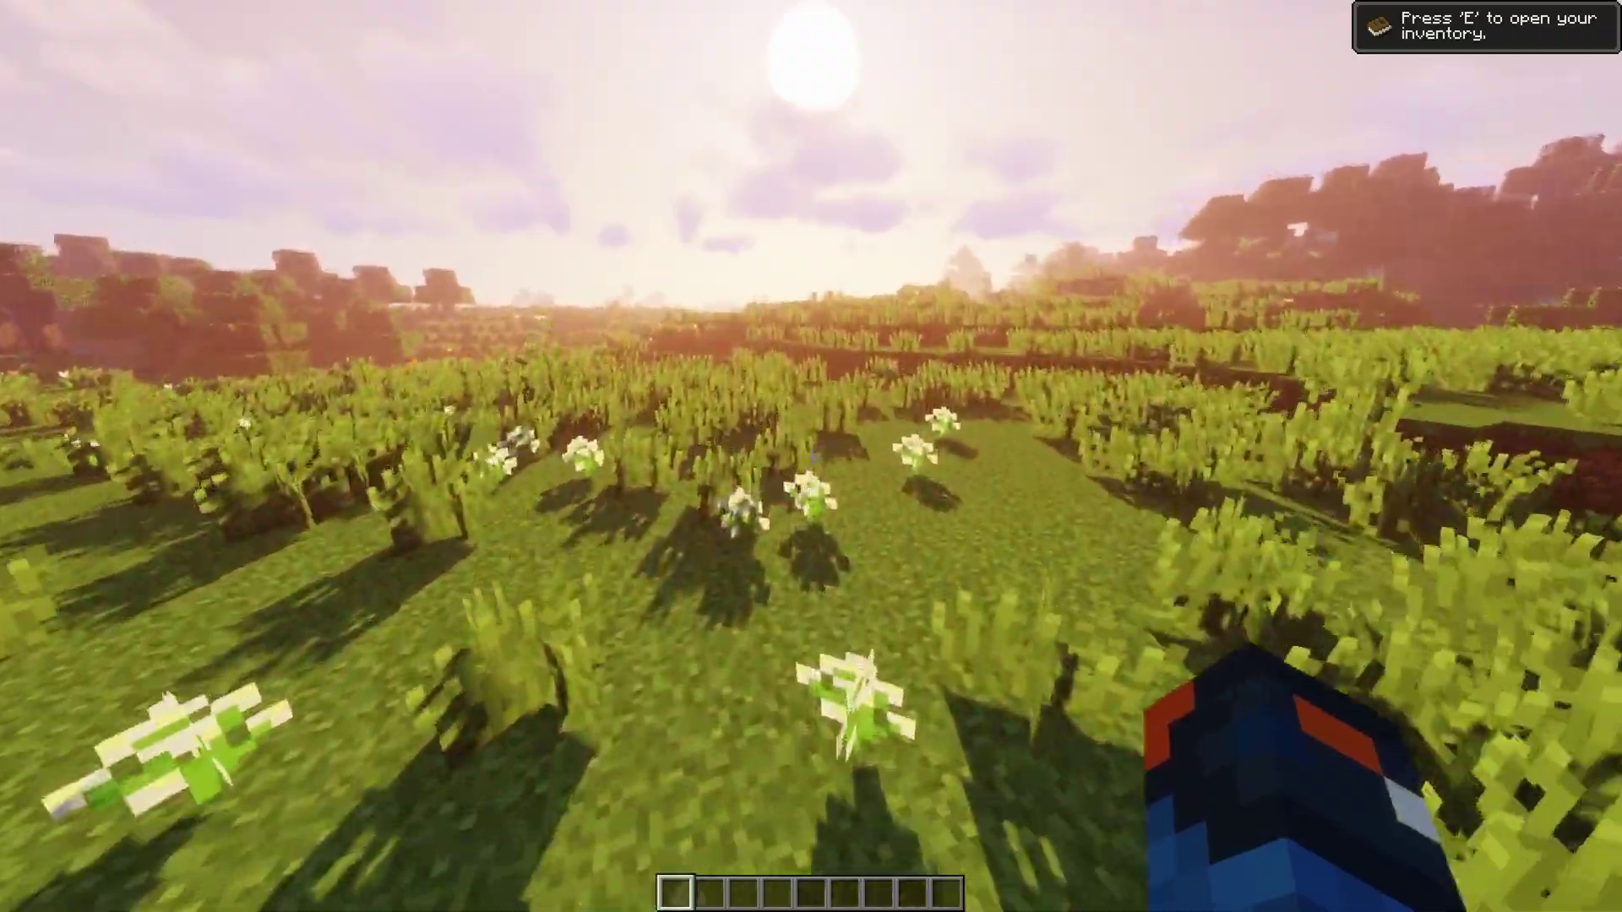
{"action": "key", "text": "w"}
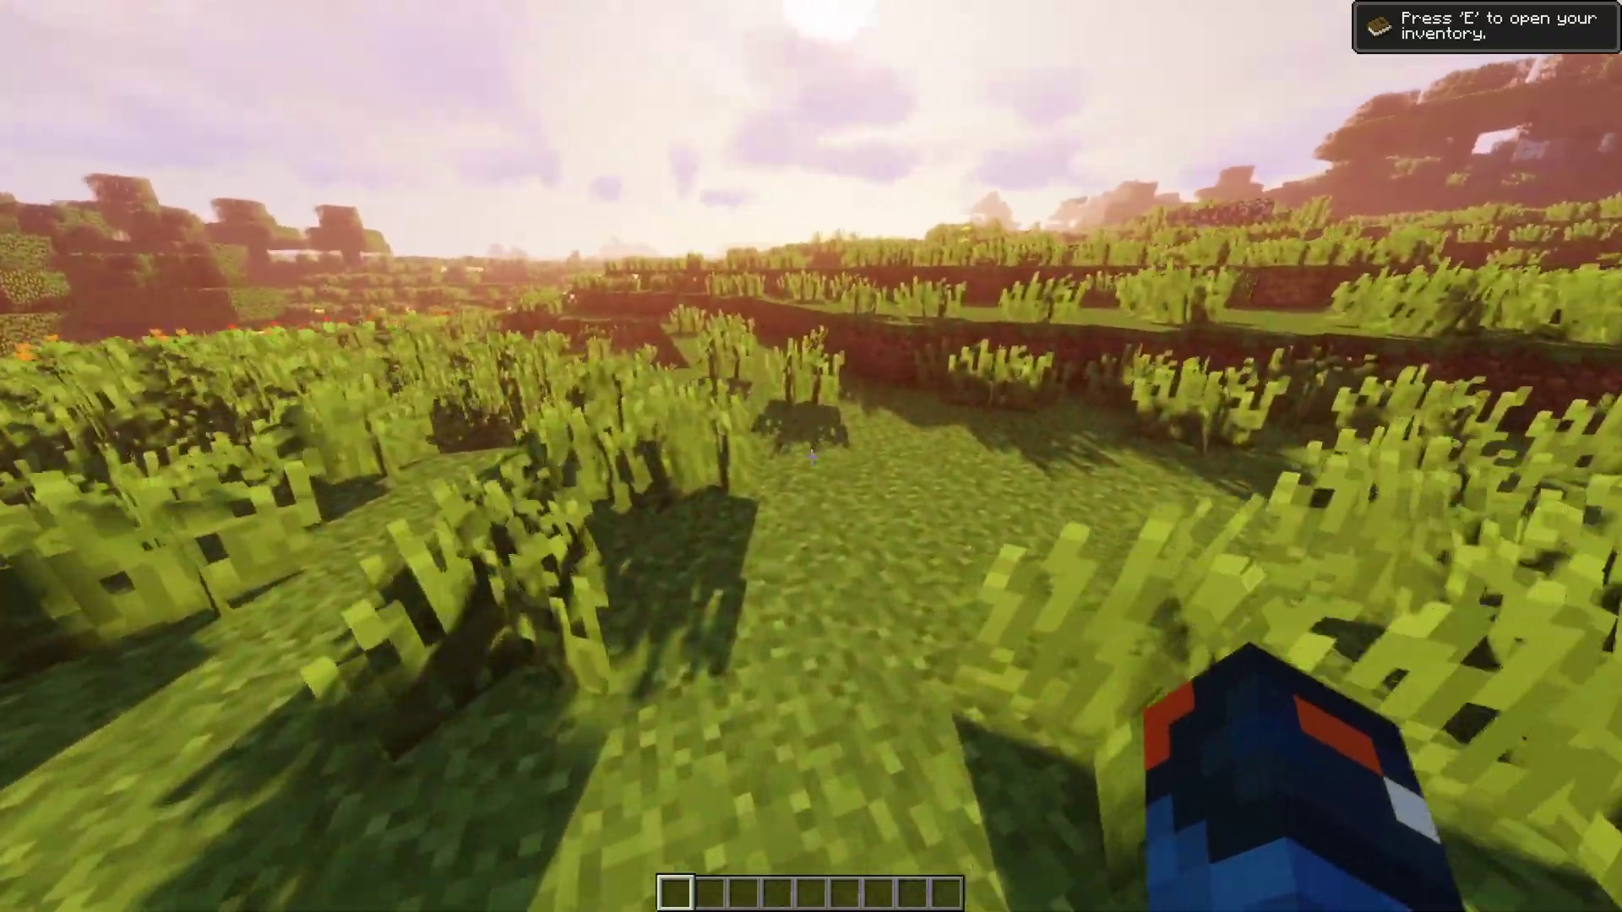
{"action": "key", "text": "w"}
{"action": "key", "text": "w"}
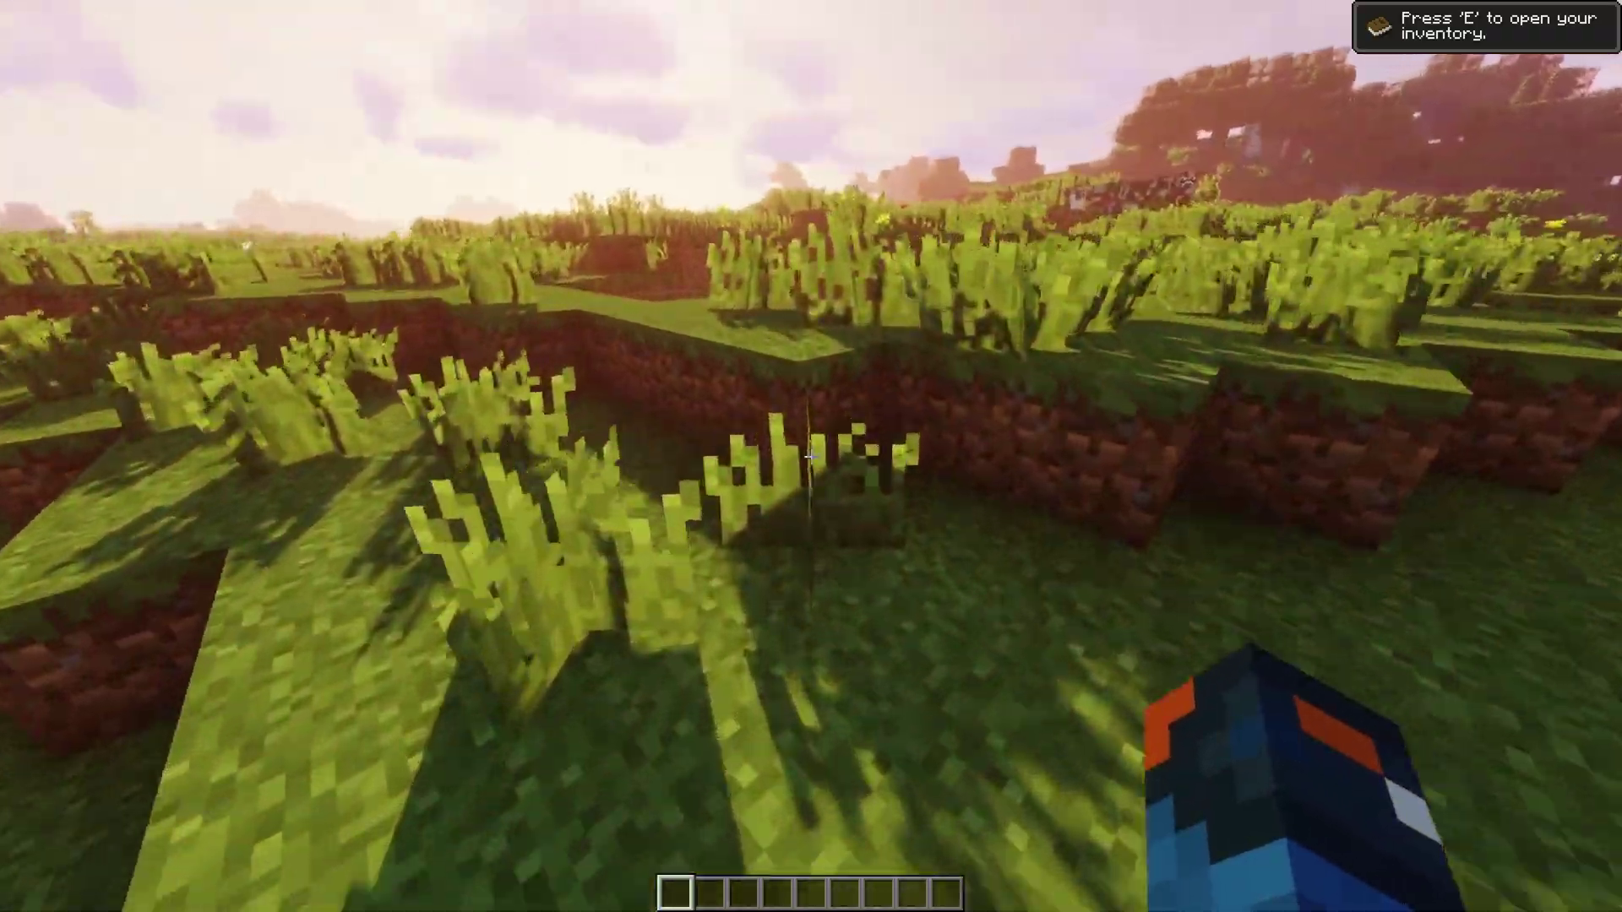
{"action": "key", "text": "w"}
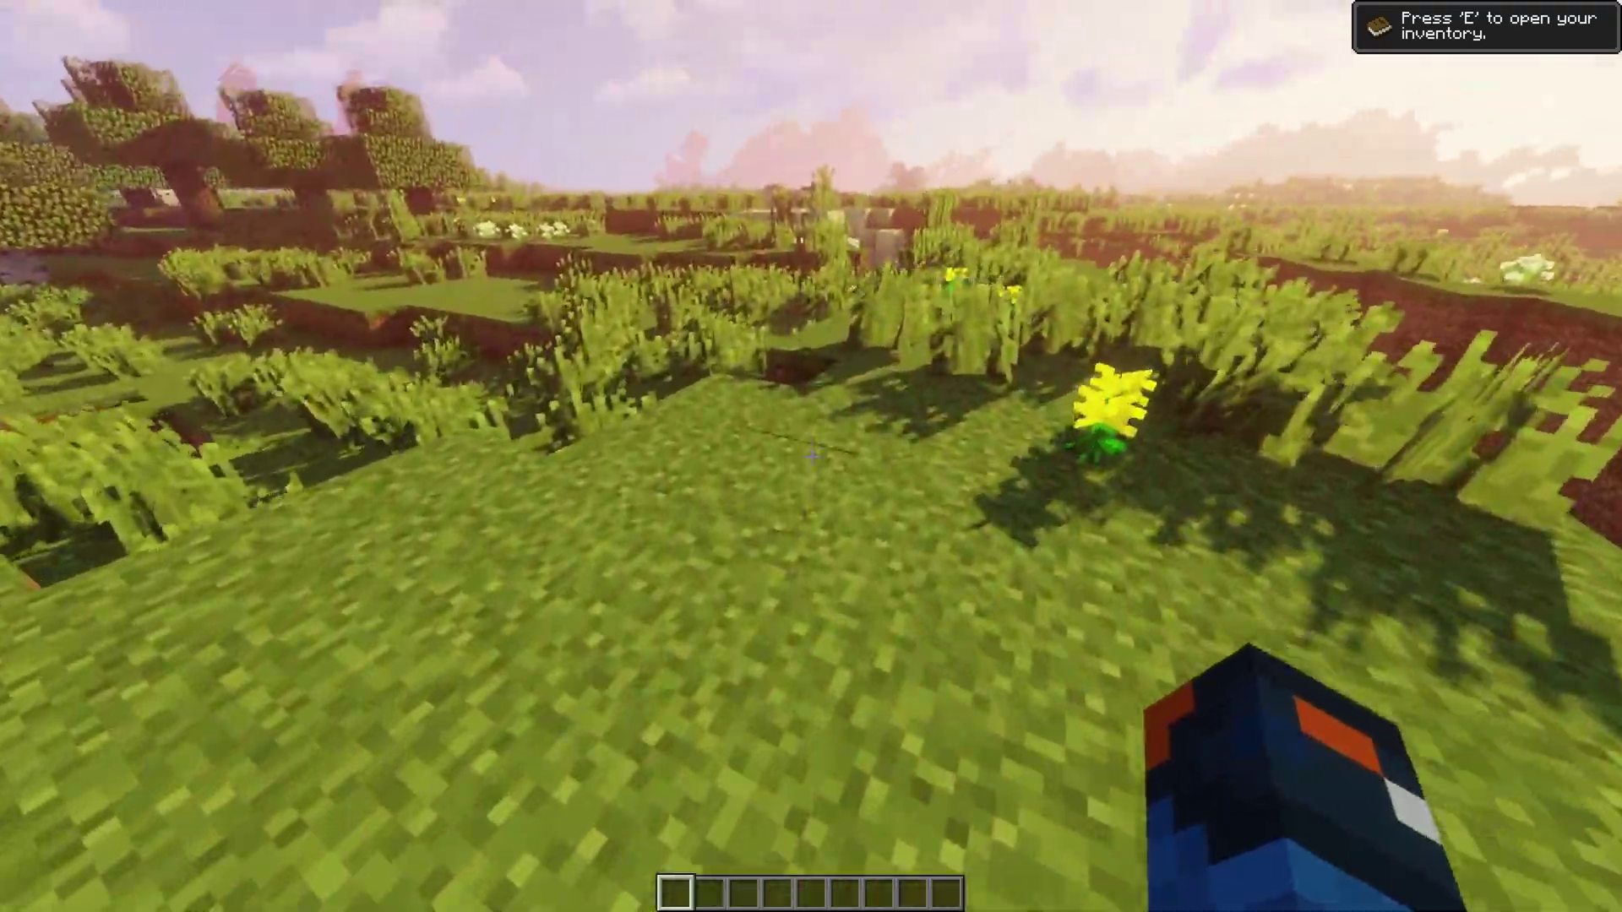
{"action": "left_click", "coordinate": [811, 456]}
{"action": "key", "text": "w"}
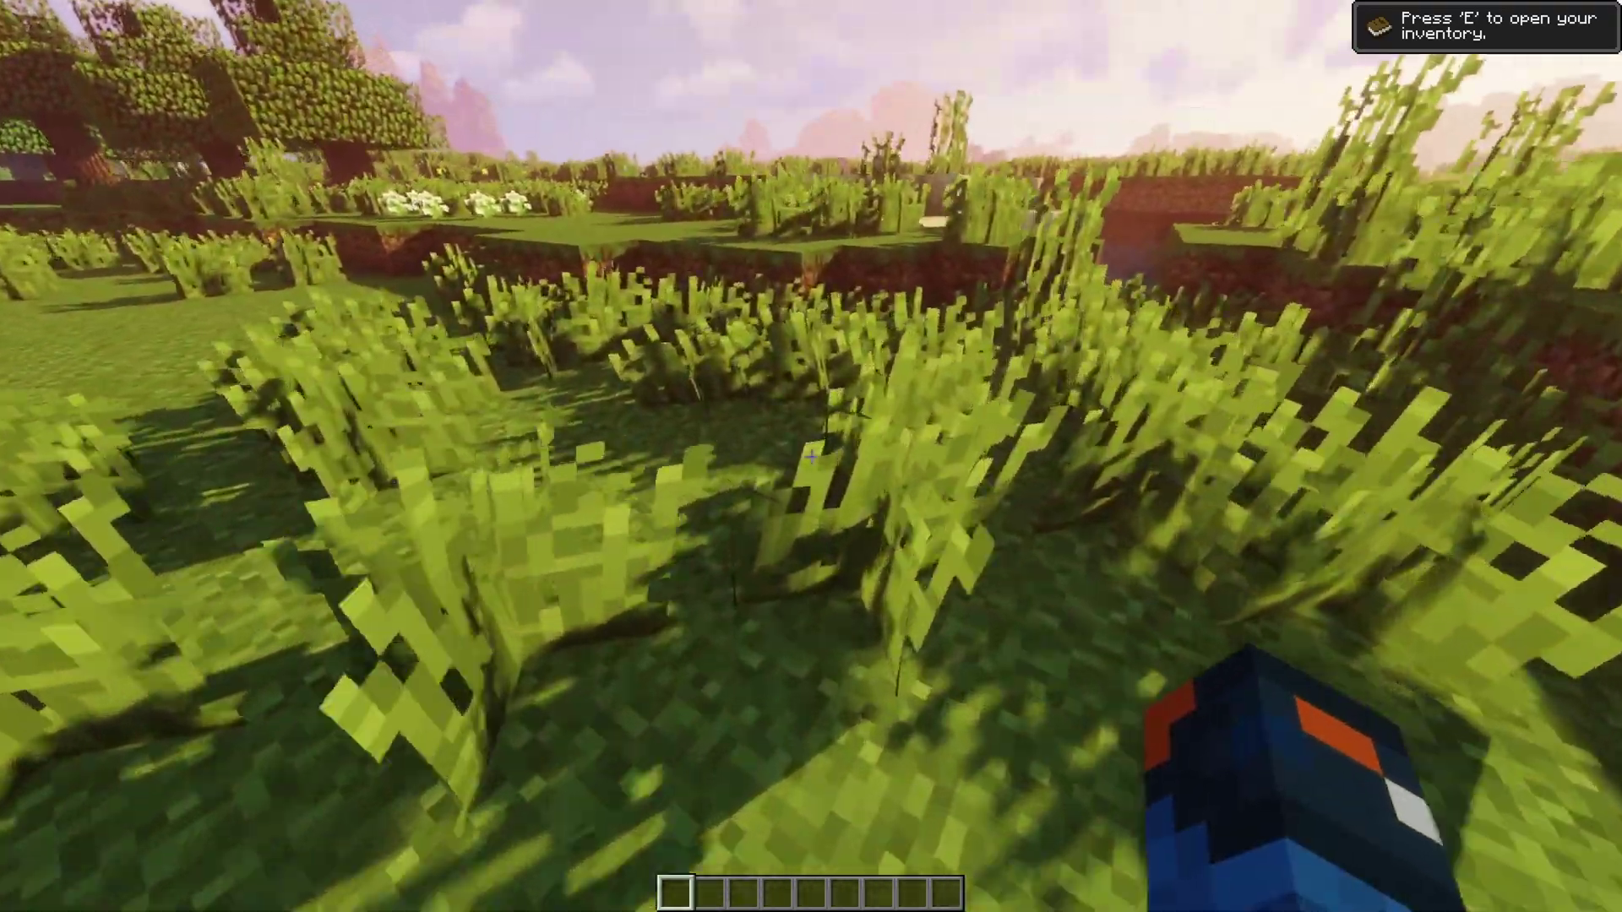
{"action": "key", "text": "w"}
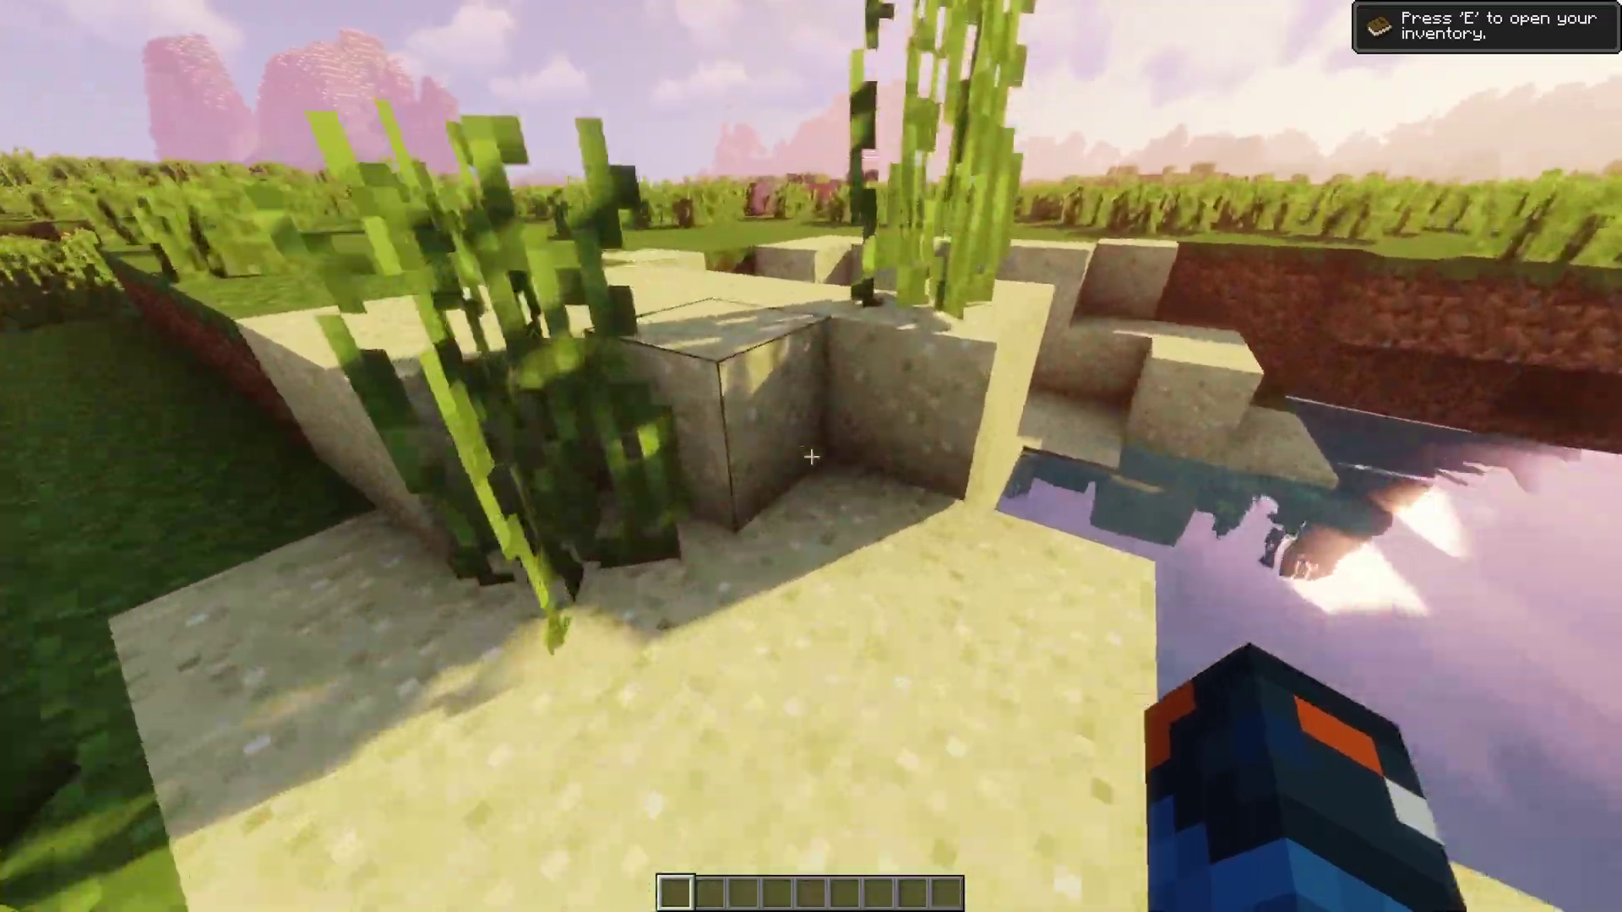
{"action": "key", "text": "w"}
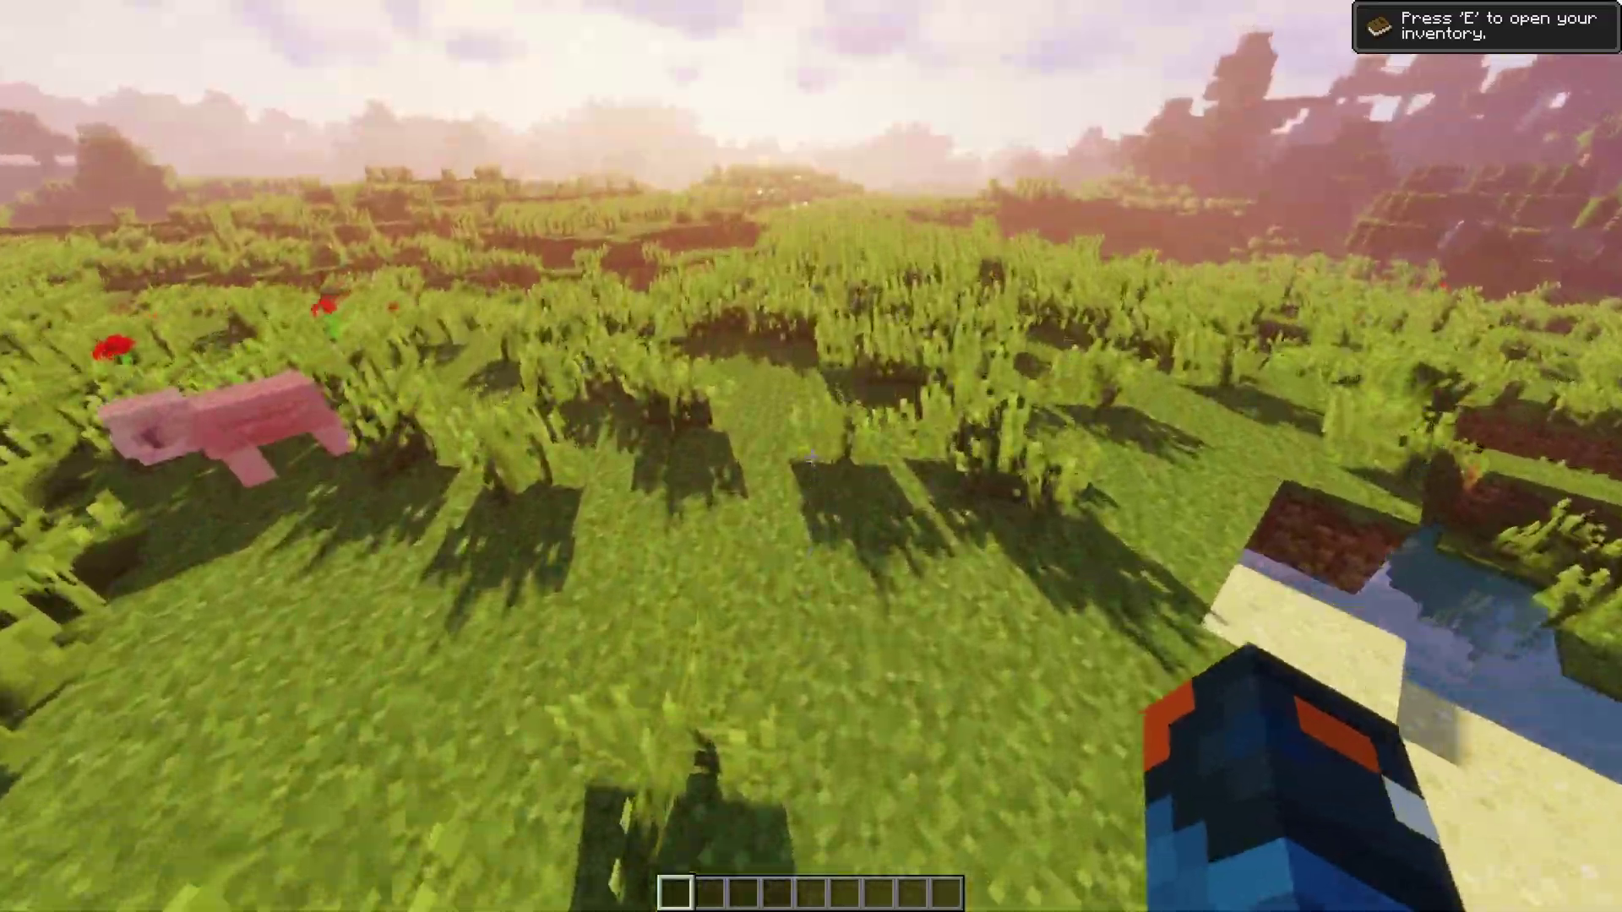
{"action": "key", "text": "w"}
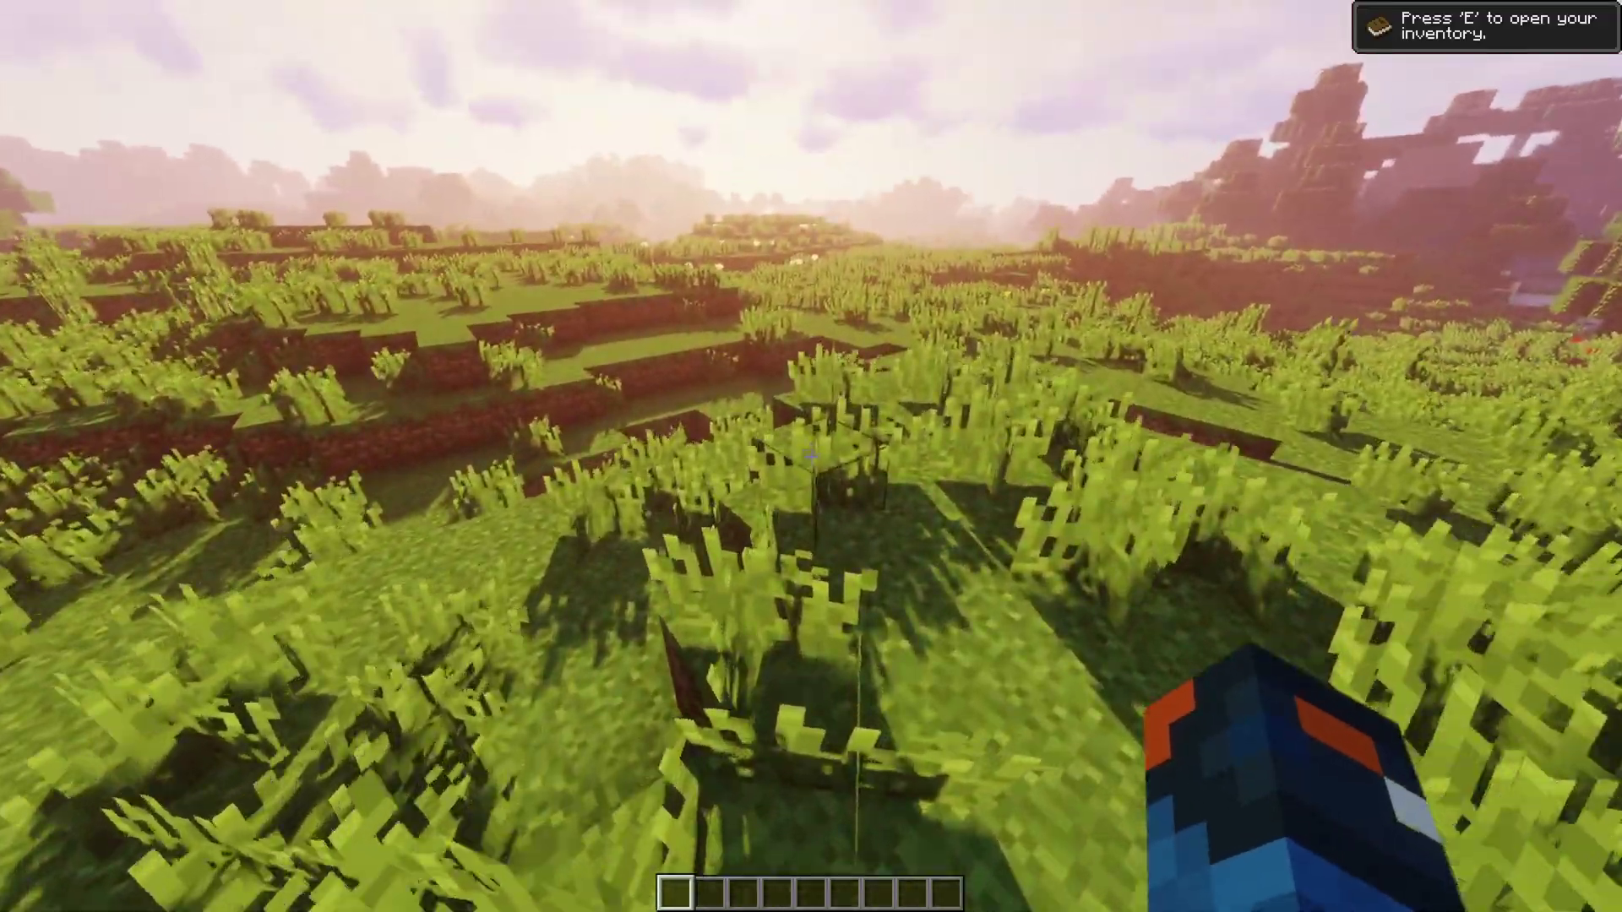
{"action": "key", "text": "w"}
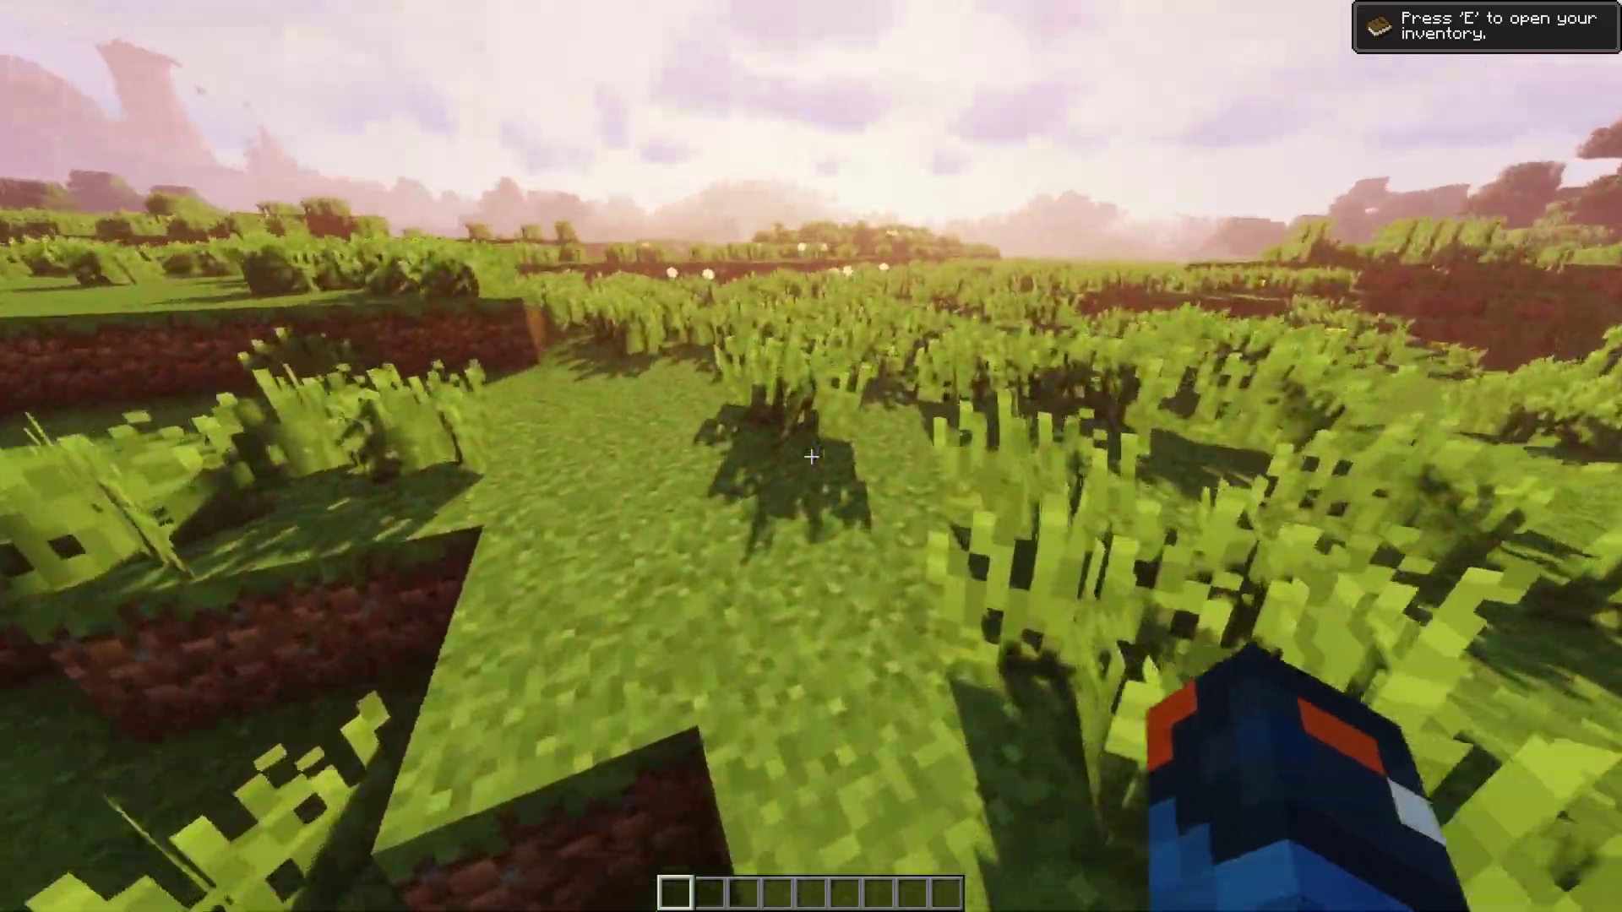
{"action": "key", "text": "w"}
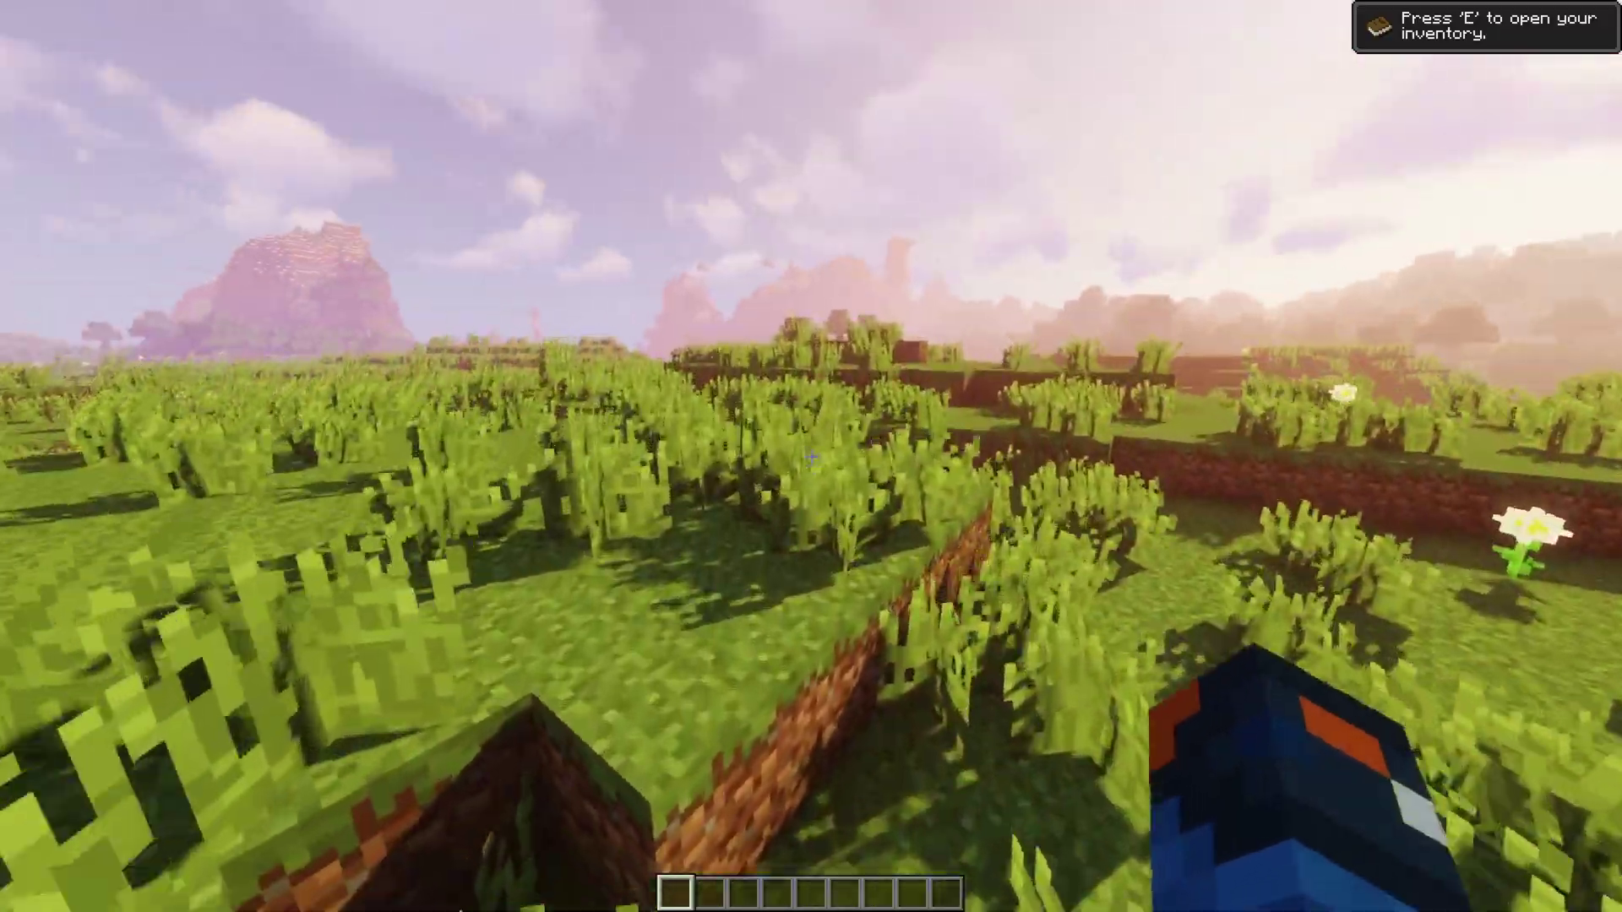
{"action": "key", "text": "w"}
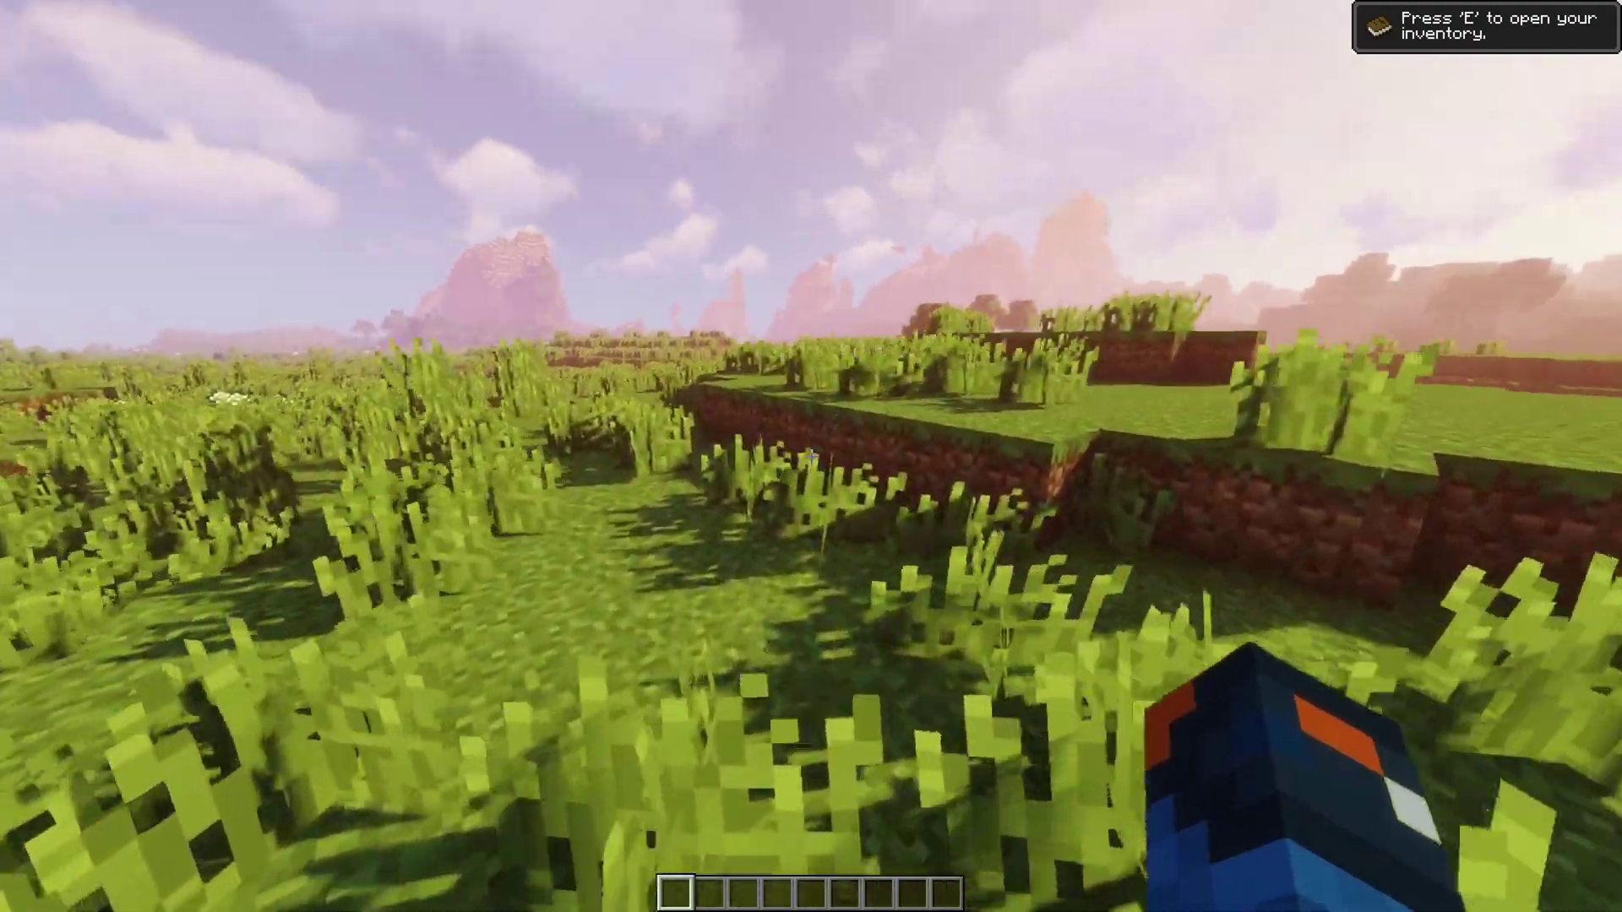
{"action": "key", "text": "w"}
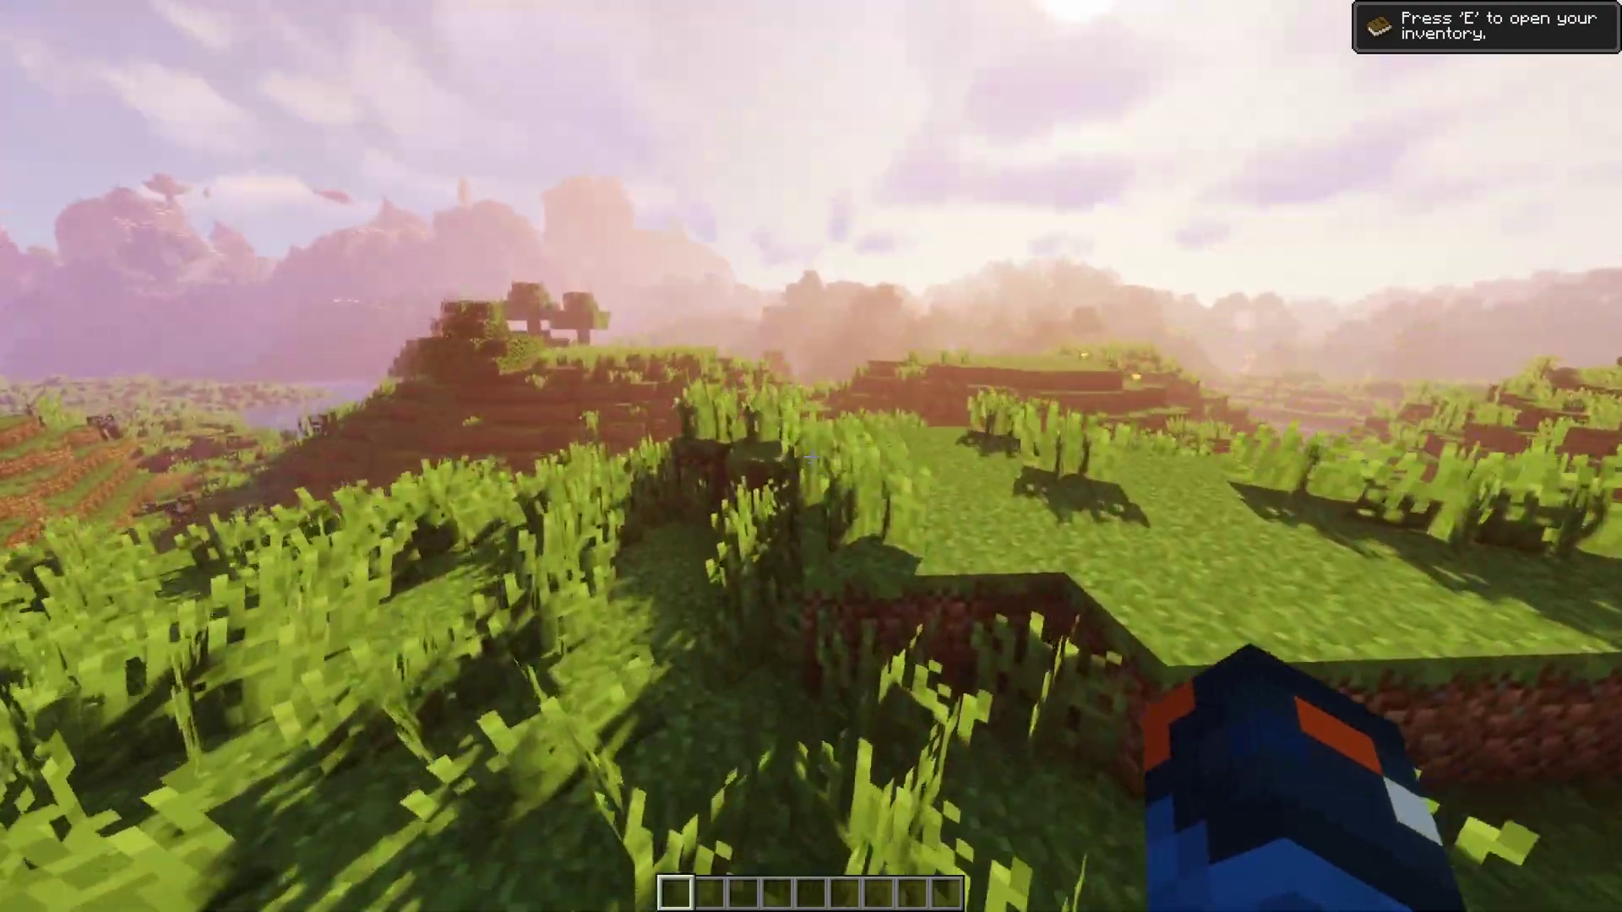
{"action": "key", "text": "w"}
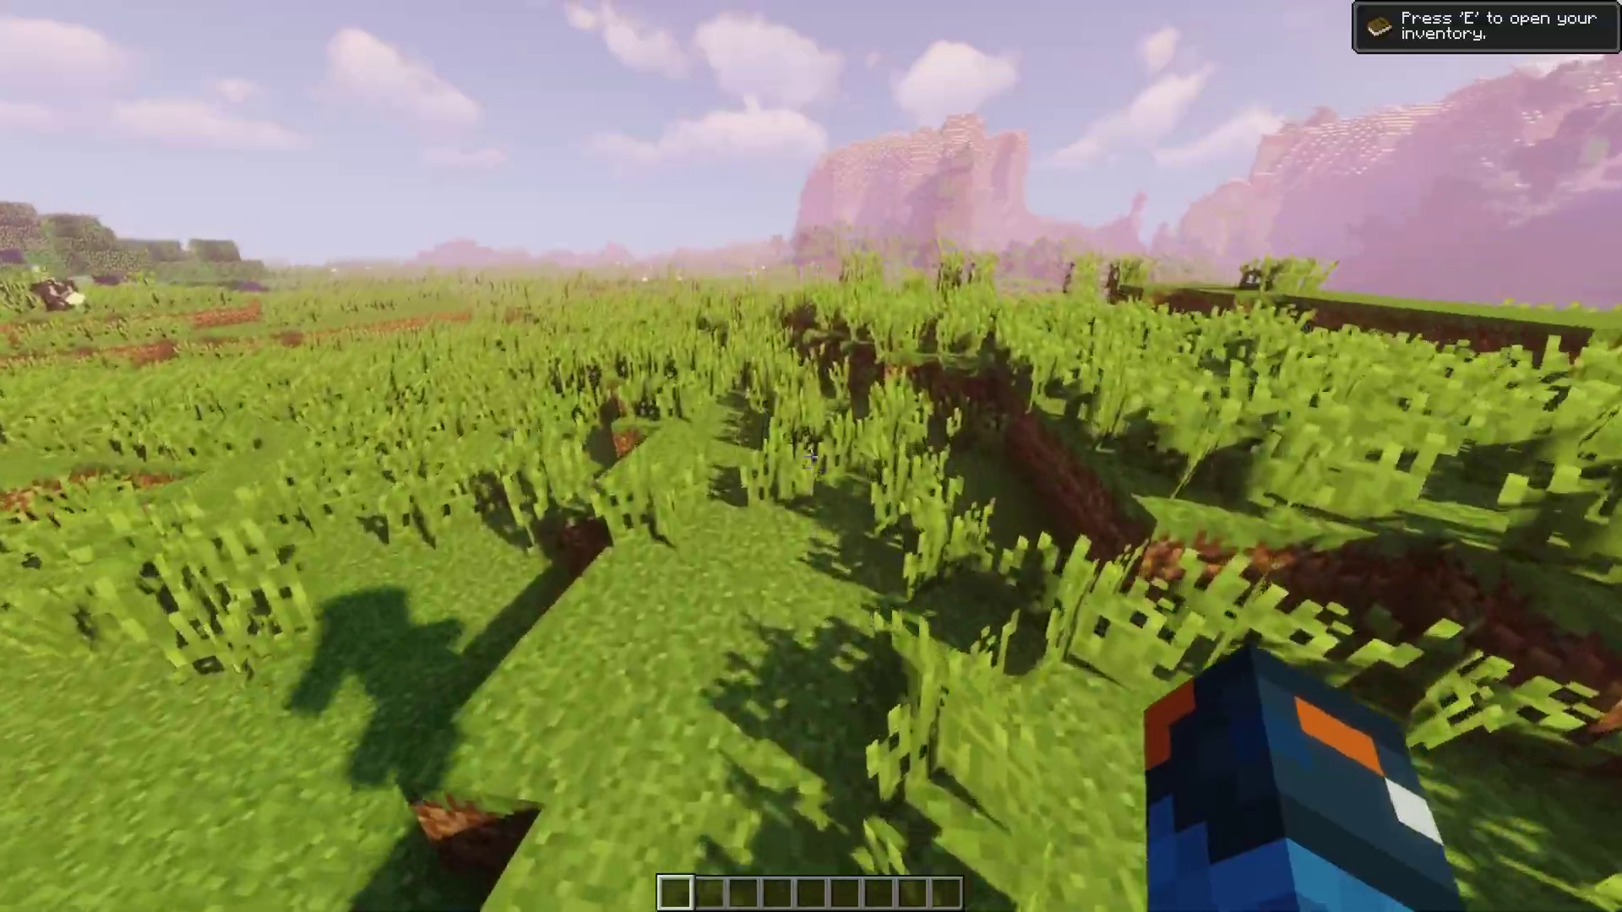
{"action": "key", "text": "w"}
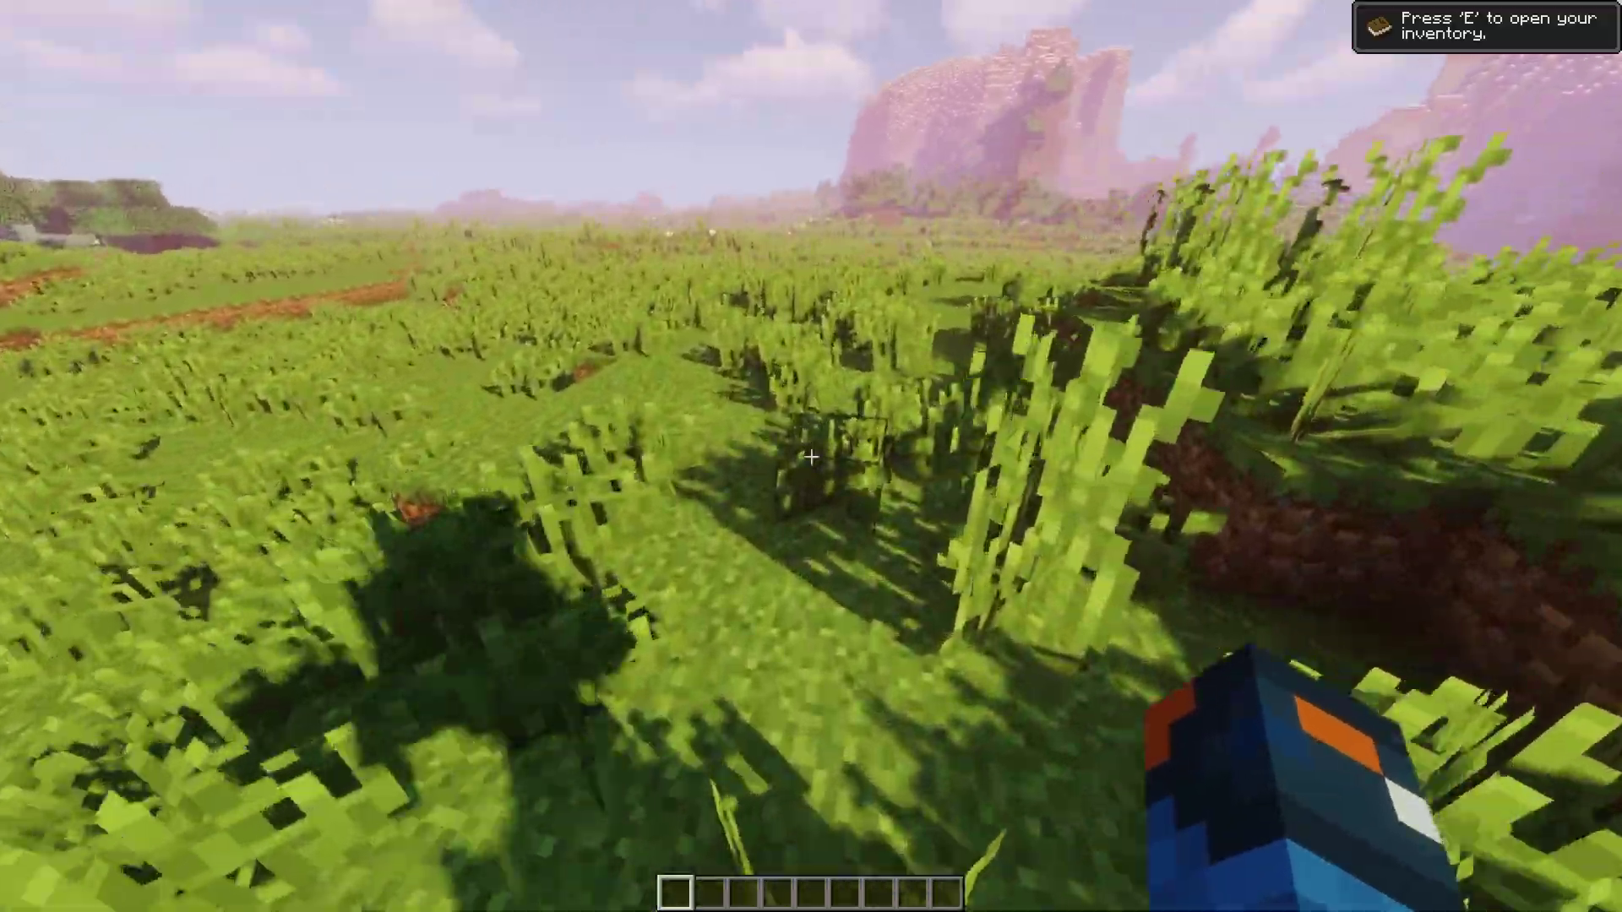
{"action": "key", "text": "w"}
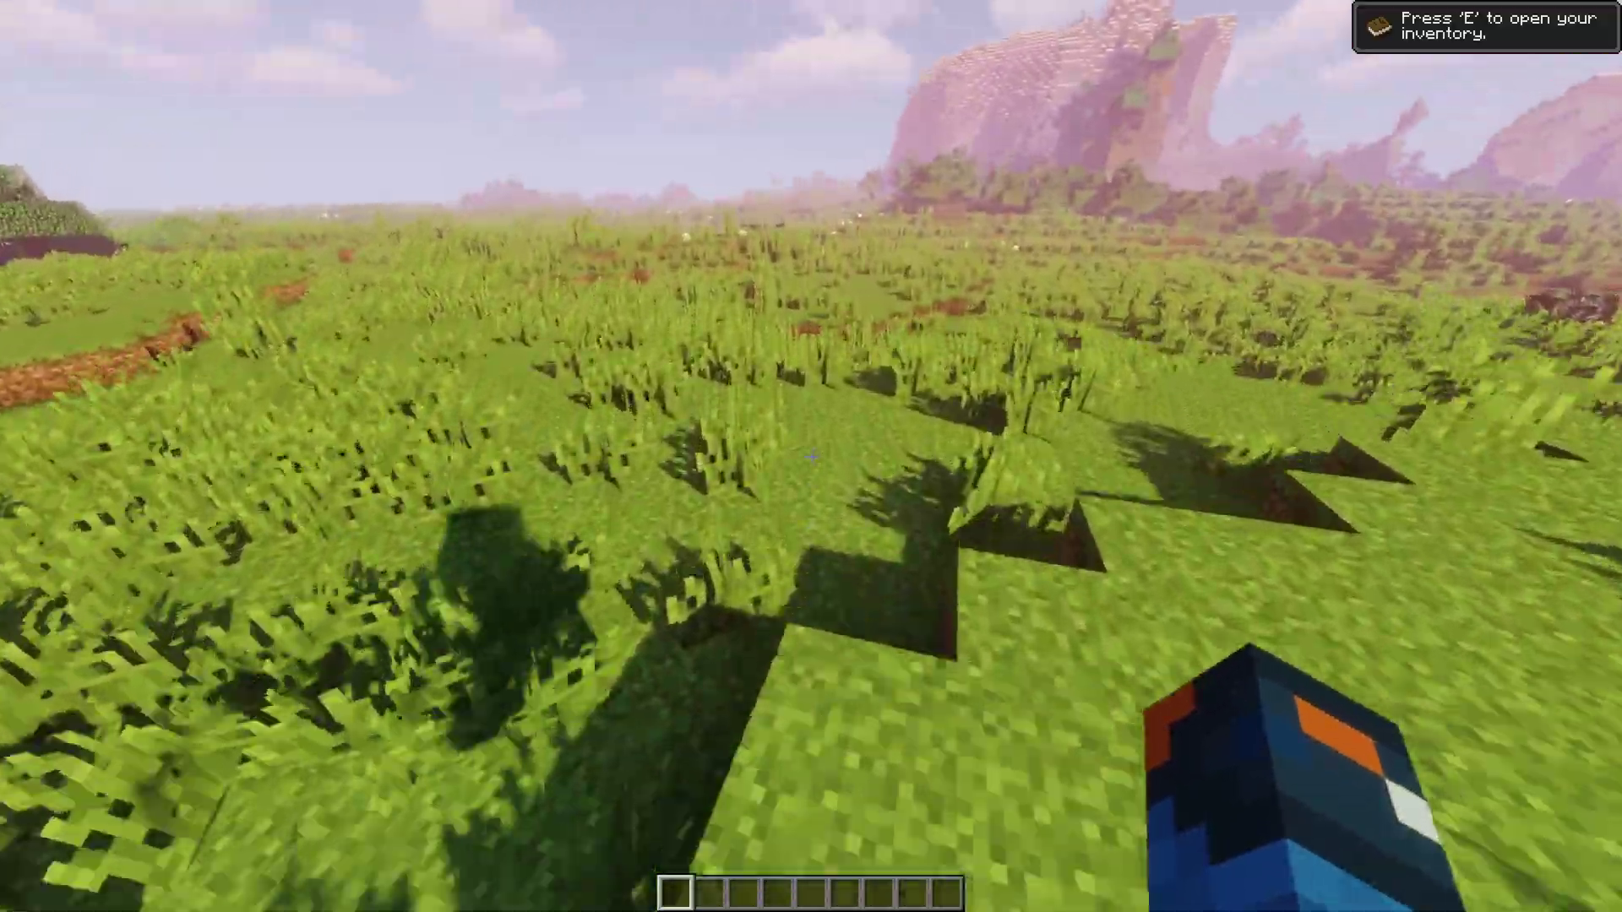
{"action": "key", "text": "w"}
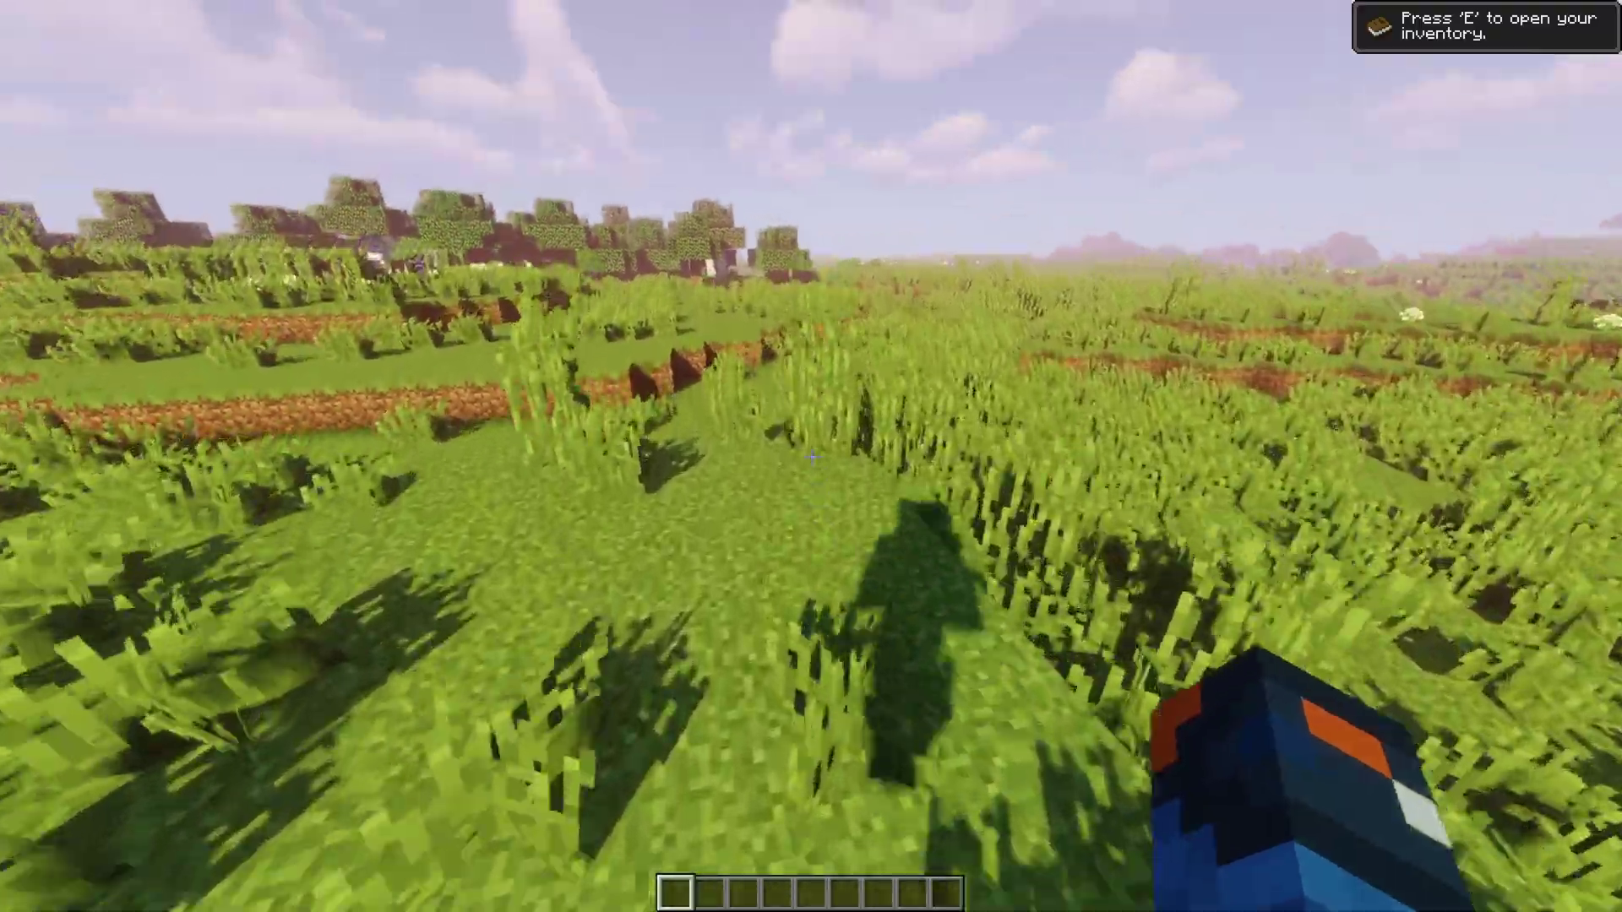
{"action": "key", "text": "w"}
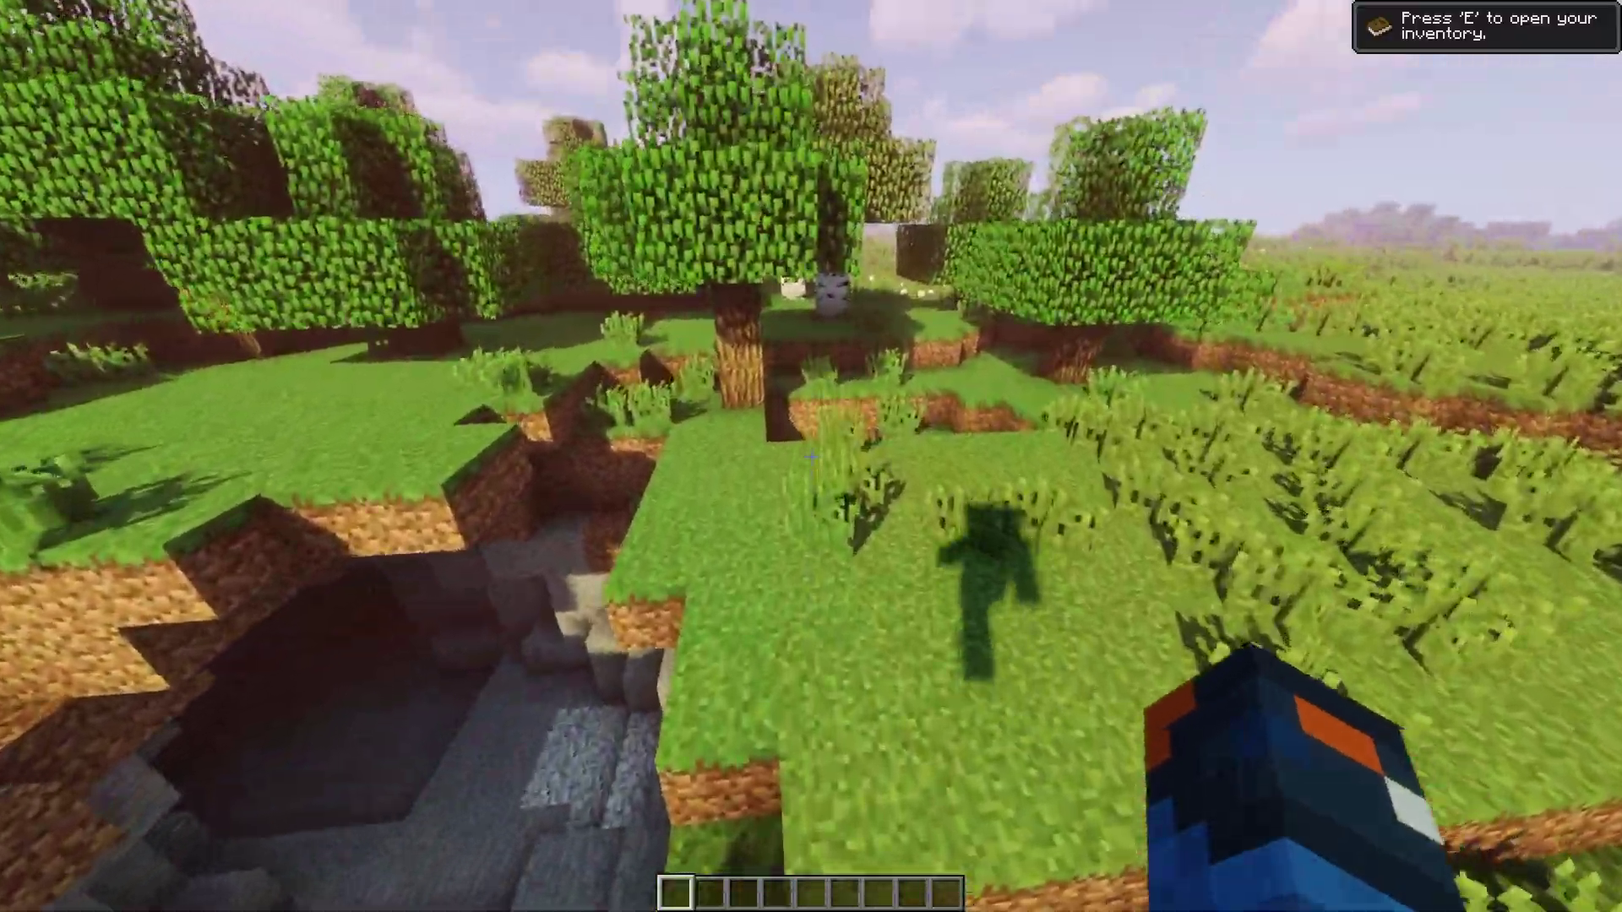
{"action": "key", "text": "w"}
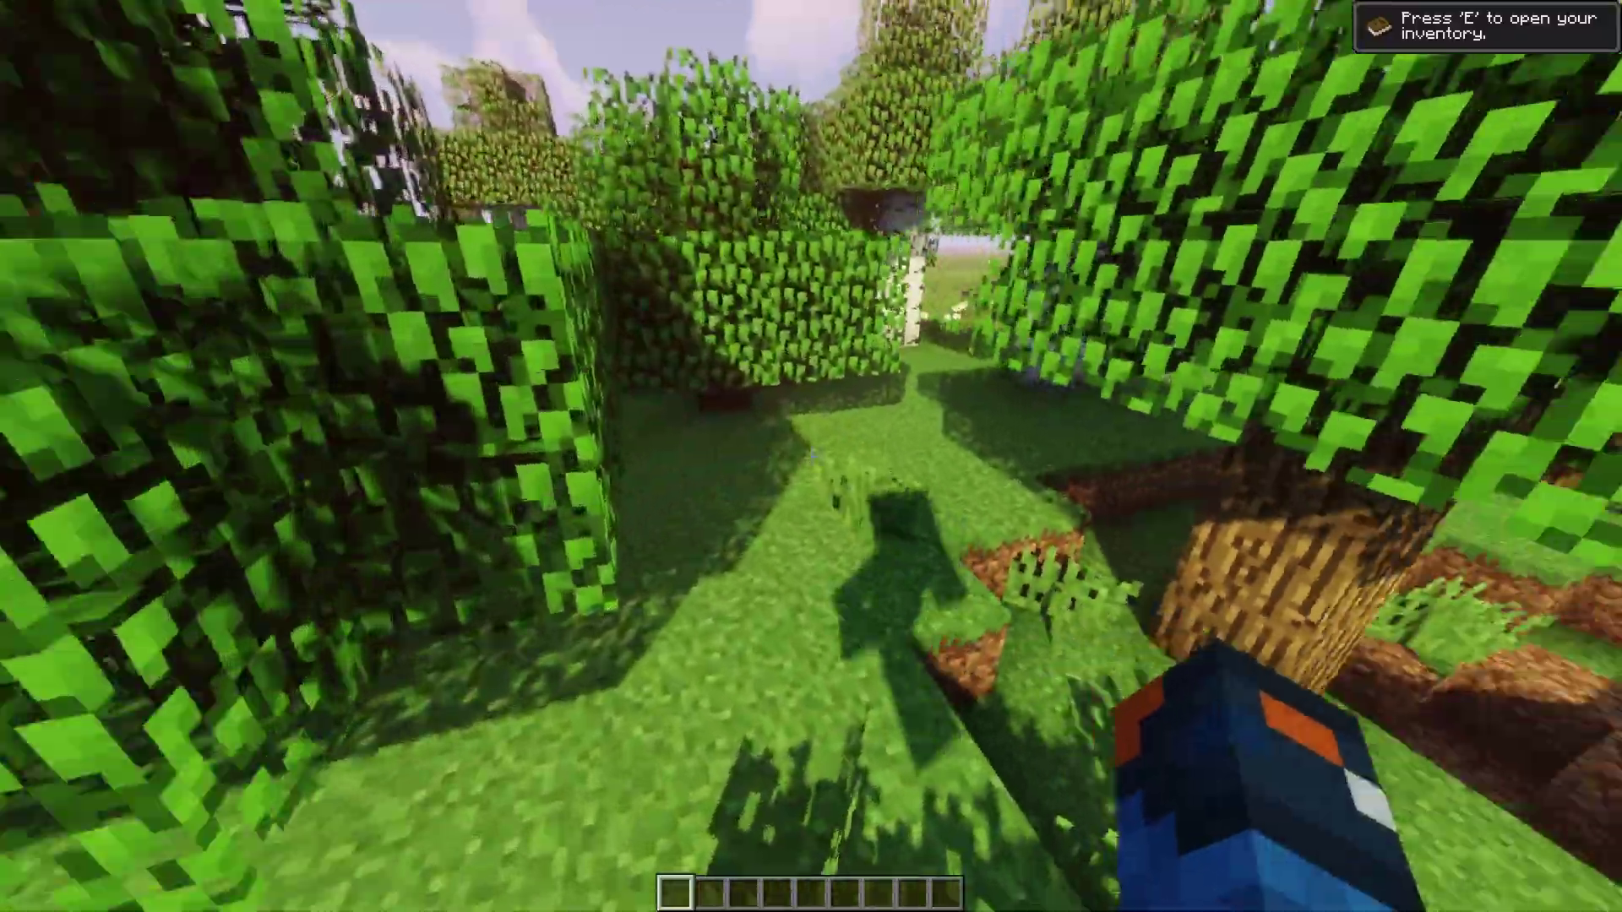
{"action": "key", "text": "w"}
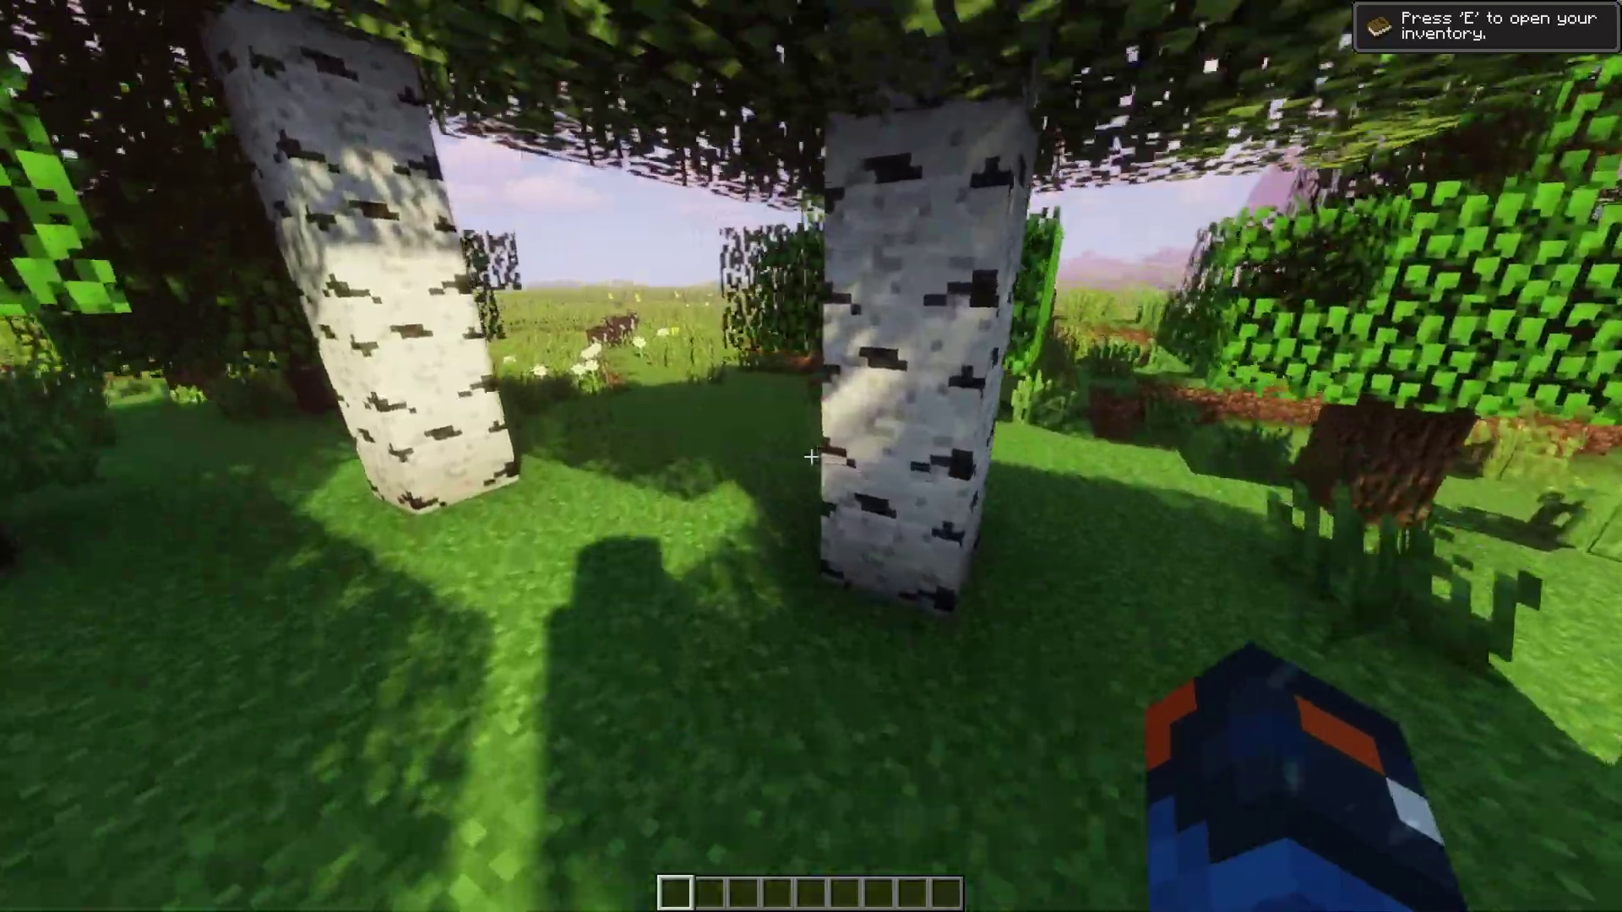
{"action": "key", "text": "w"}
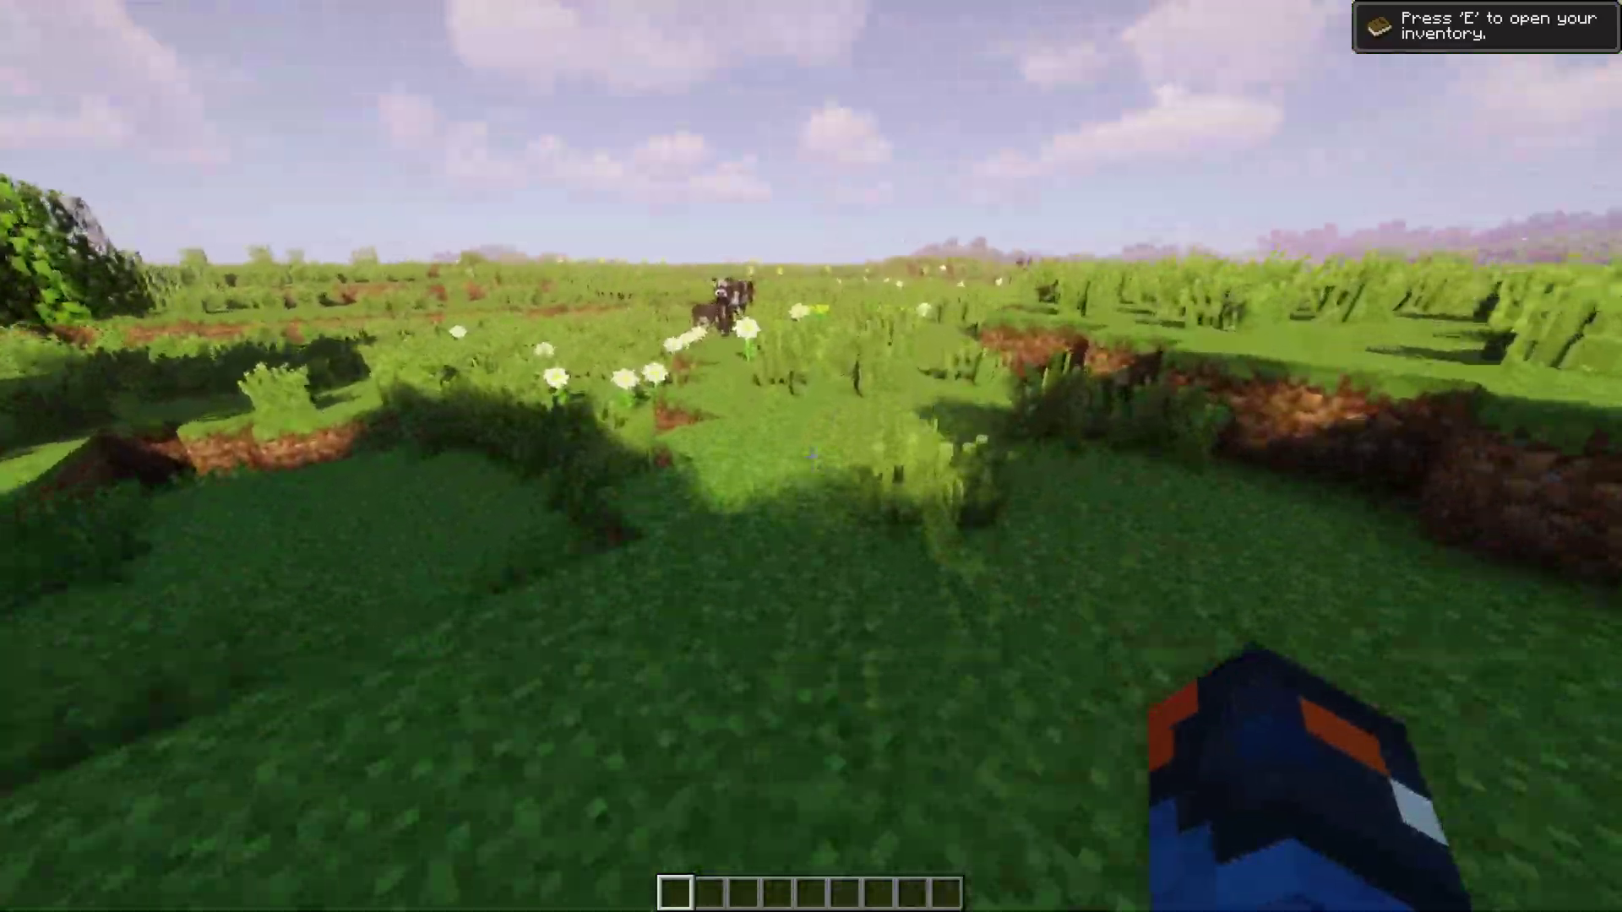
{"action": "key", "text": "w"}
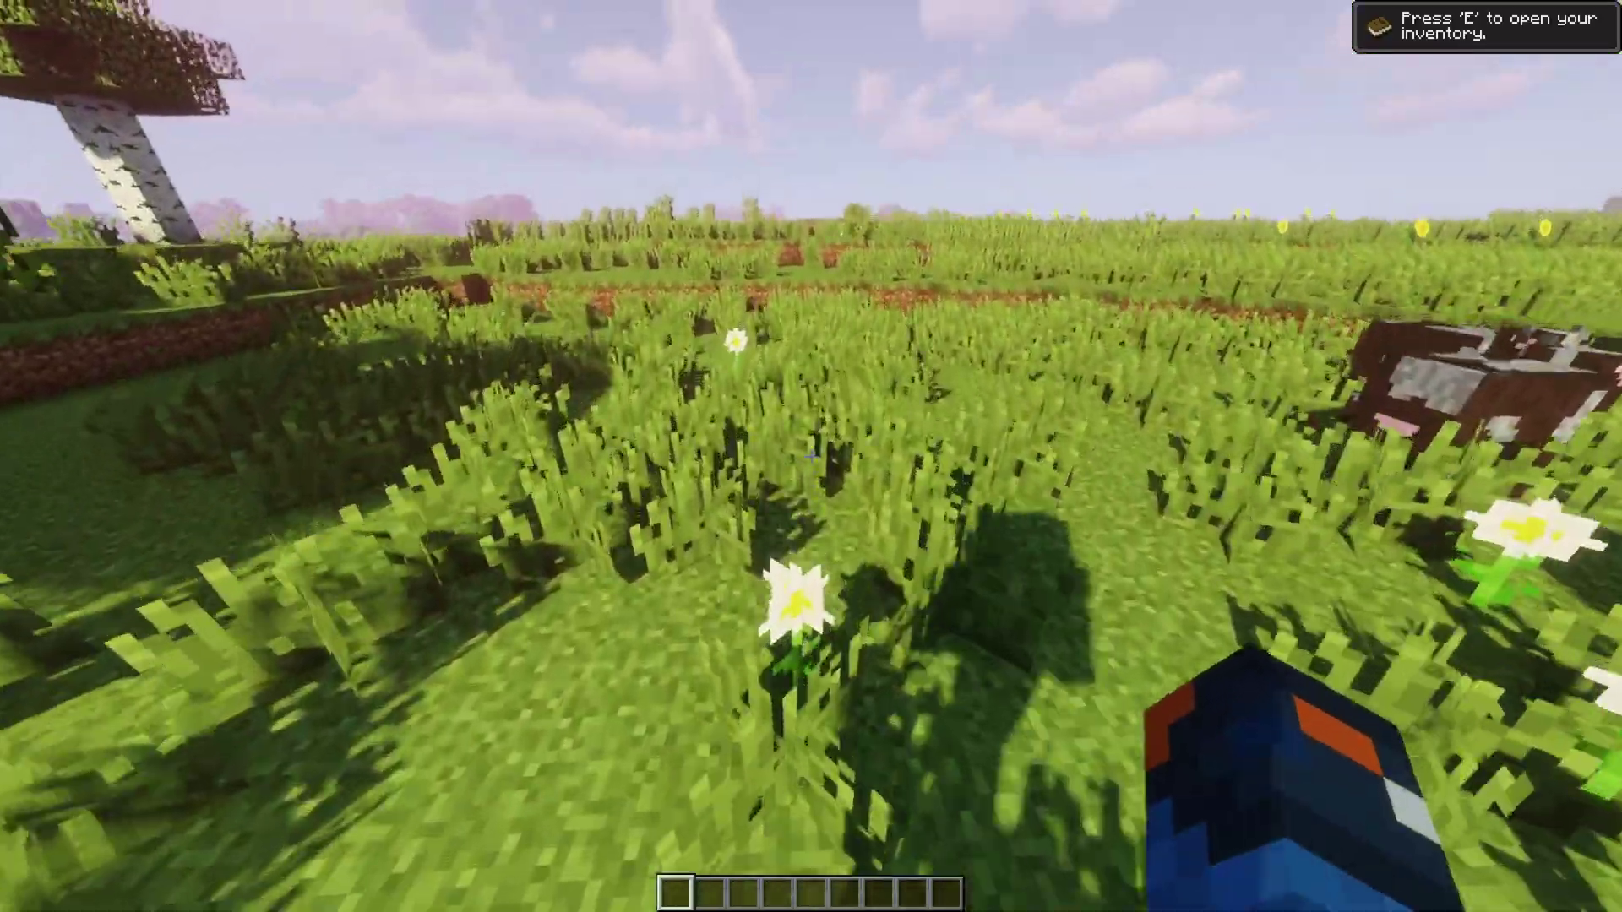
{"action": "key", "text": "w"}
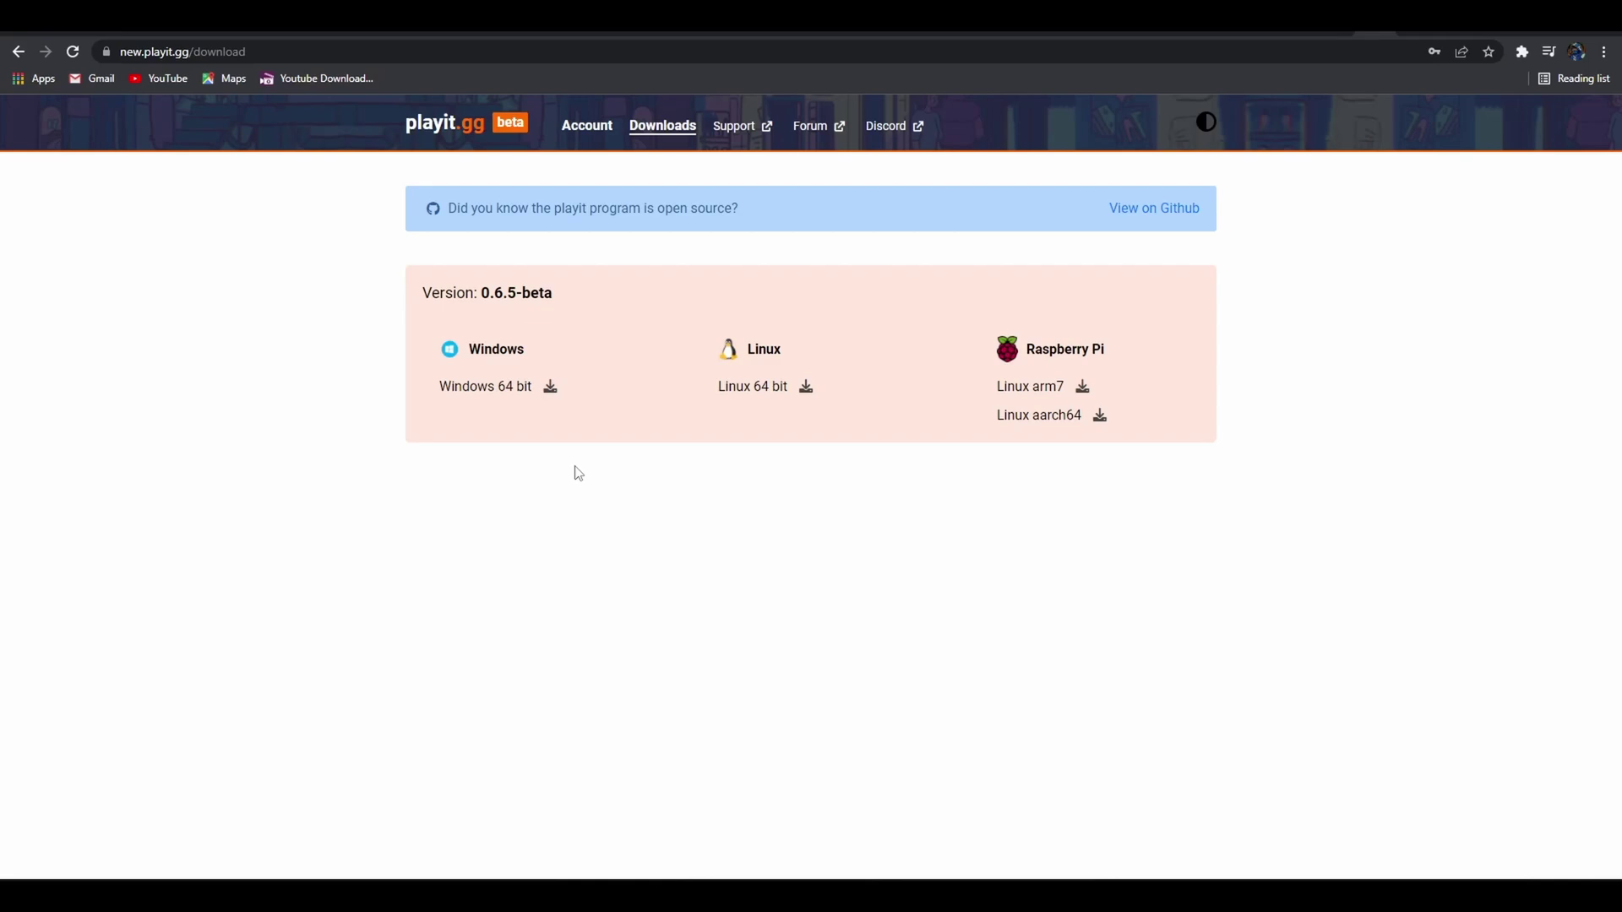
Download the Windows 64 bit playit program, and close the running Minecraft server window.
{"action": "left_click", "coordinate": [528, 382]}
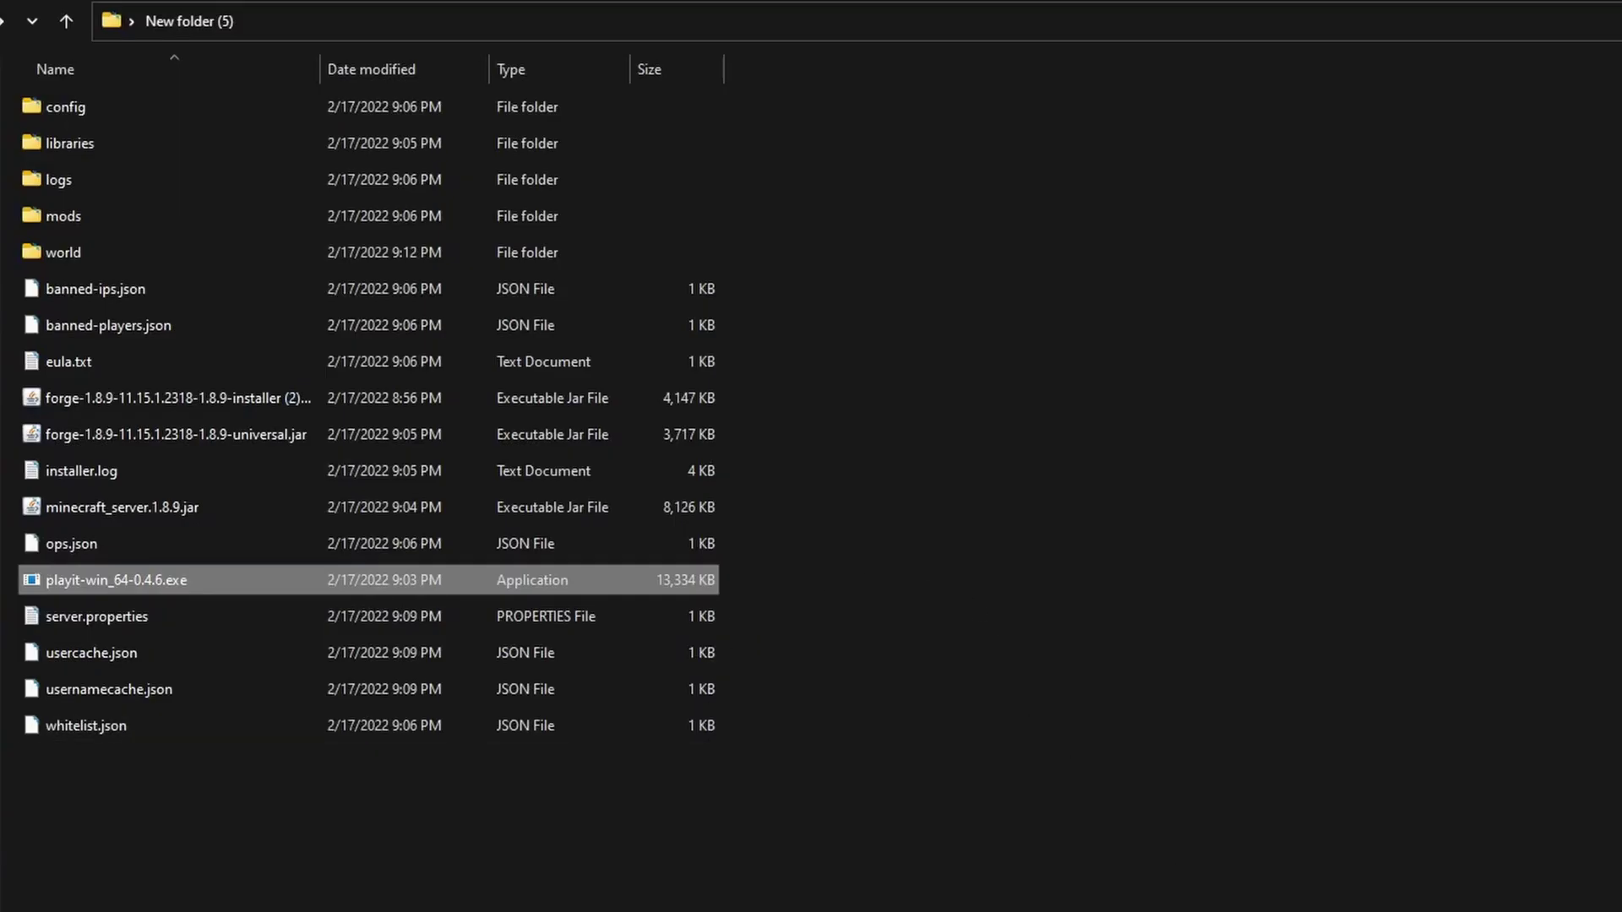
{"action": "key", "text": "alt+Tab"}
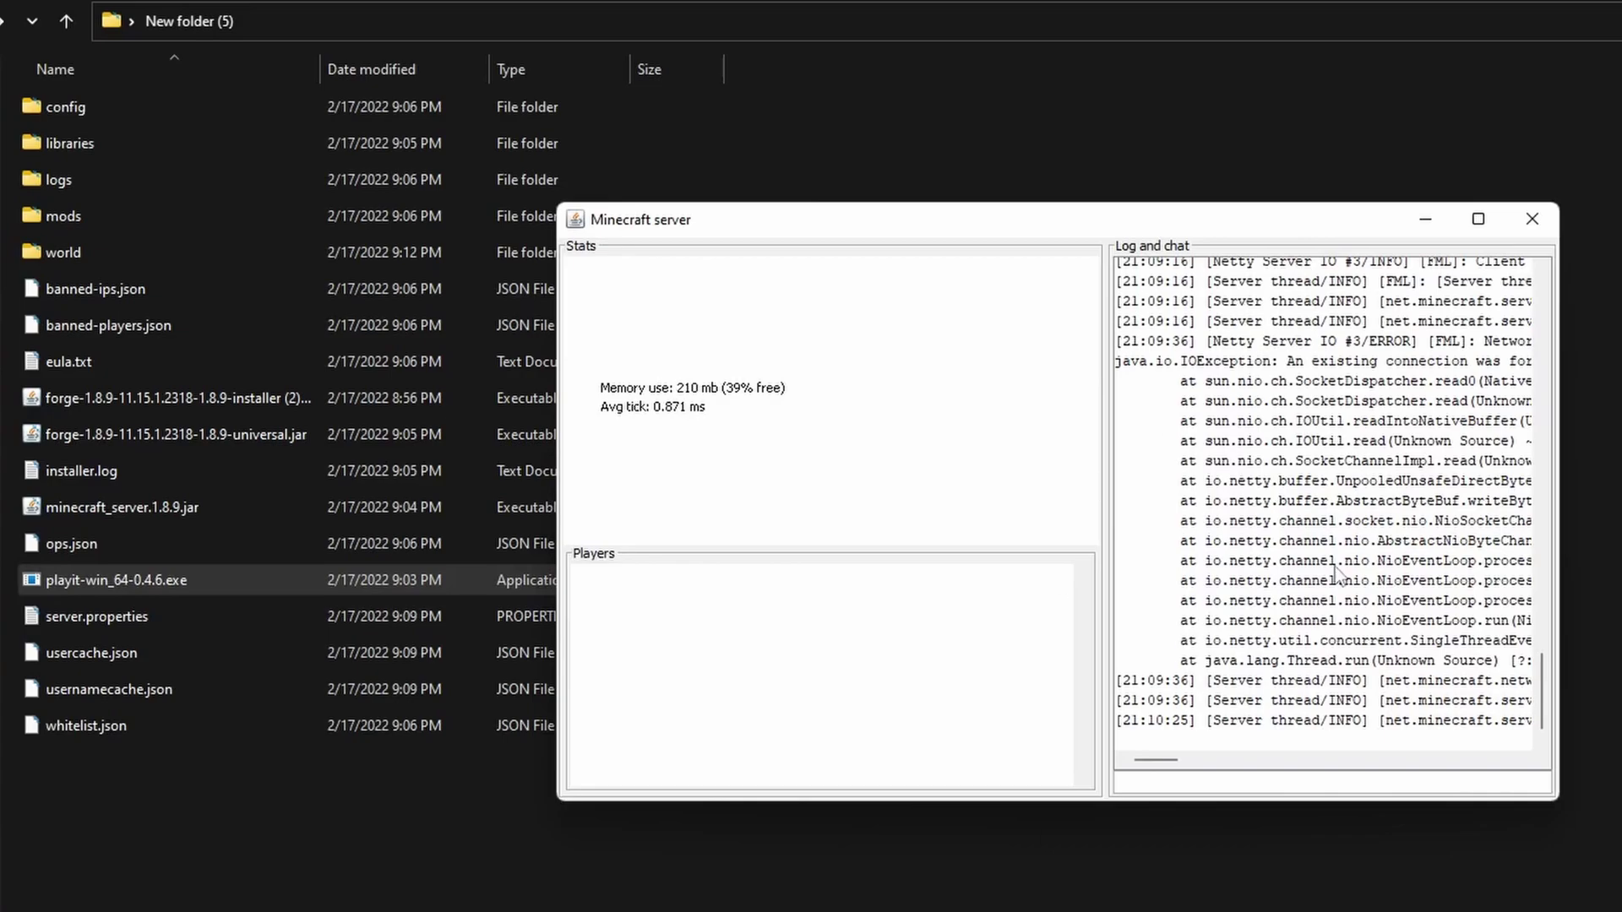
{"action": "left_click", "coordinate": [1531, 219]}
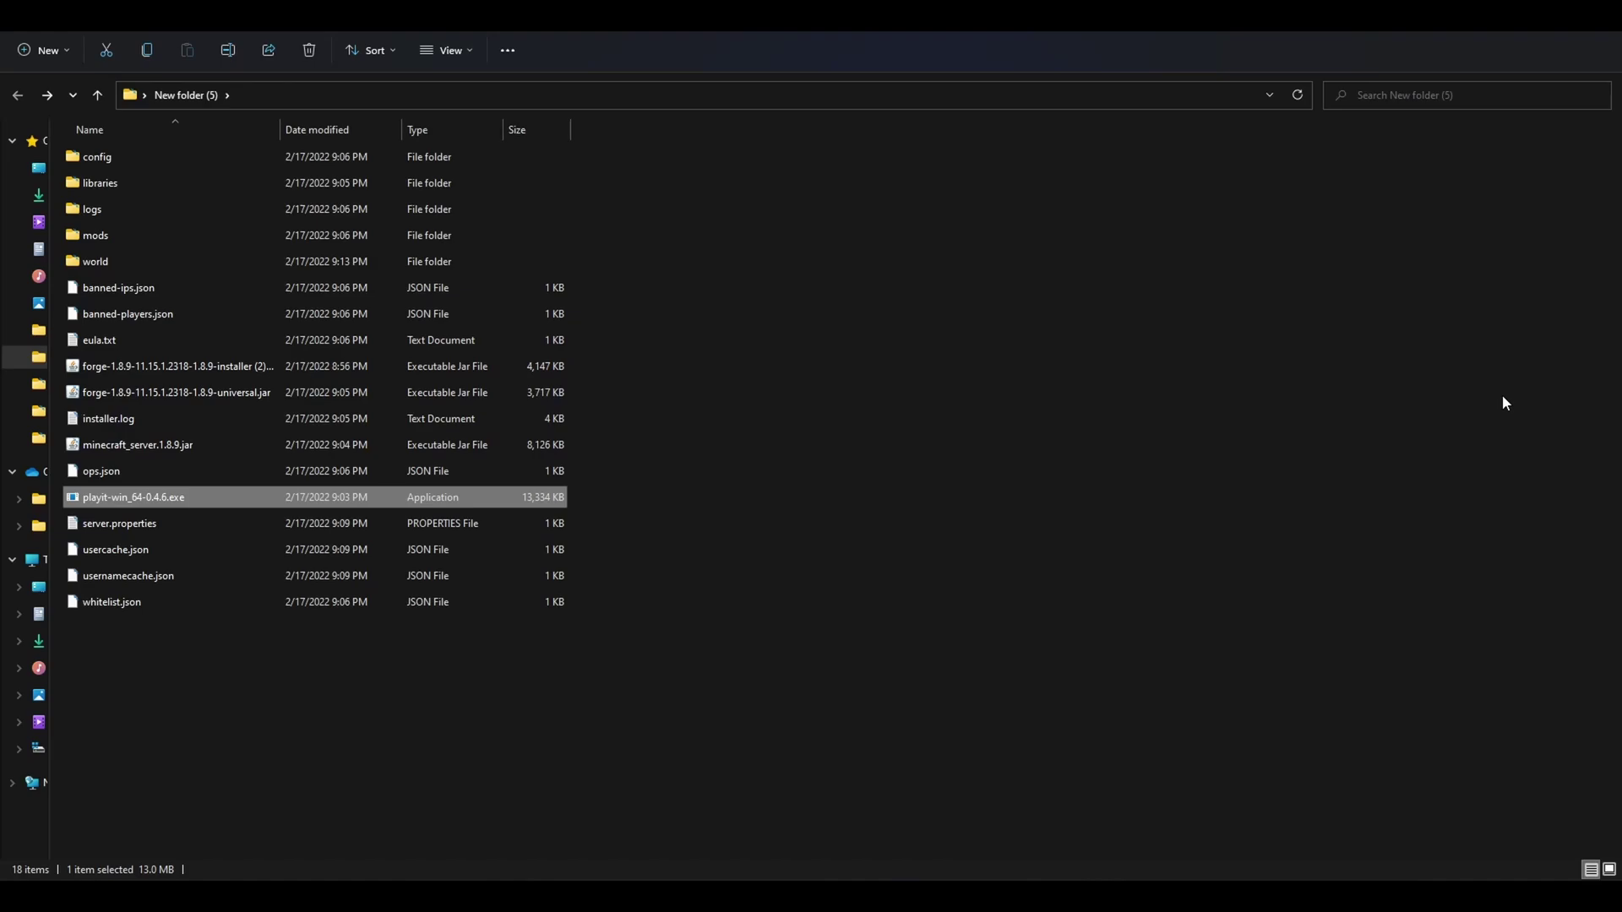
Delete the old server files and folders from New folder (5), keeping only the Forge 1.8.9 installer and playit-win_64-0.4.6.exe.
{"action": "left_click_drag", "start_coordinate": [500, 676], "coordinate": [421, 516]}
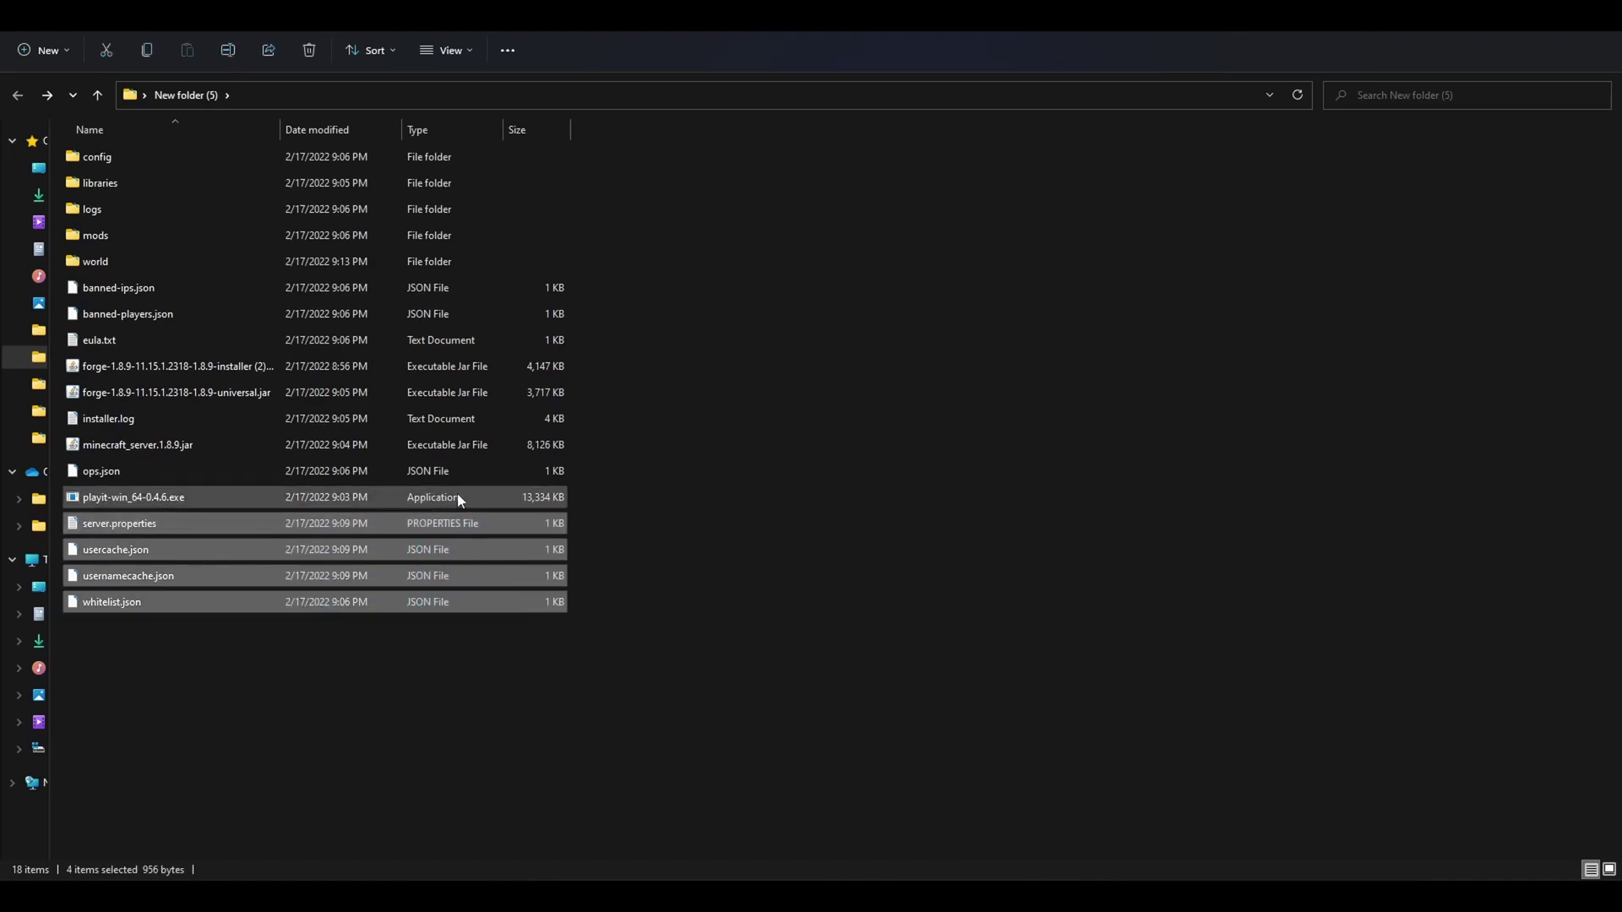
{"action": "key", "text": "Delete"}
{"action": "left_click_drag", "start_coordinate": [651, 461], "coordinate": [486, 397]}
{"action": "key", "text": "Delete"}
{"action": "left_click_drag", "start_coordinate": [616, 334], "coordinate": [405, 127]}
{"action": "key", "text": "Delete"}
Run the Forge 1.8.9 installer to install the server into New folder (5) on the Desktop.
{"action": "double_click", "coordinate": [271, 157]}
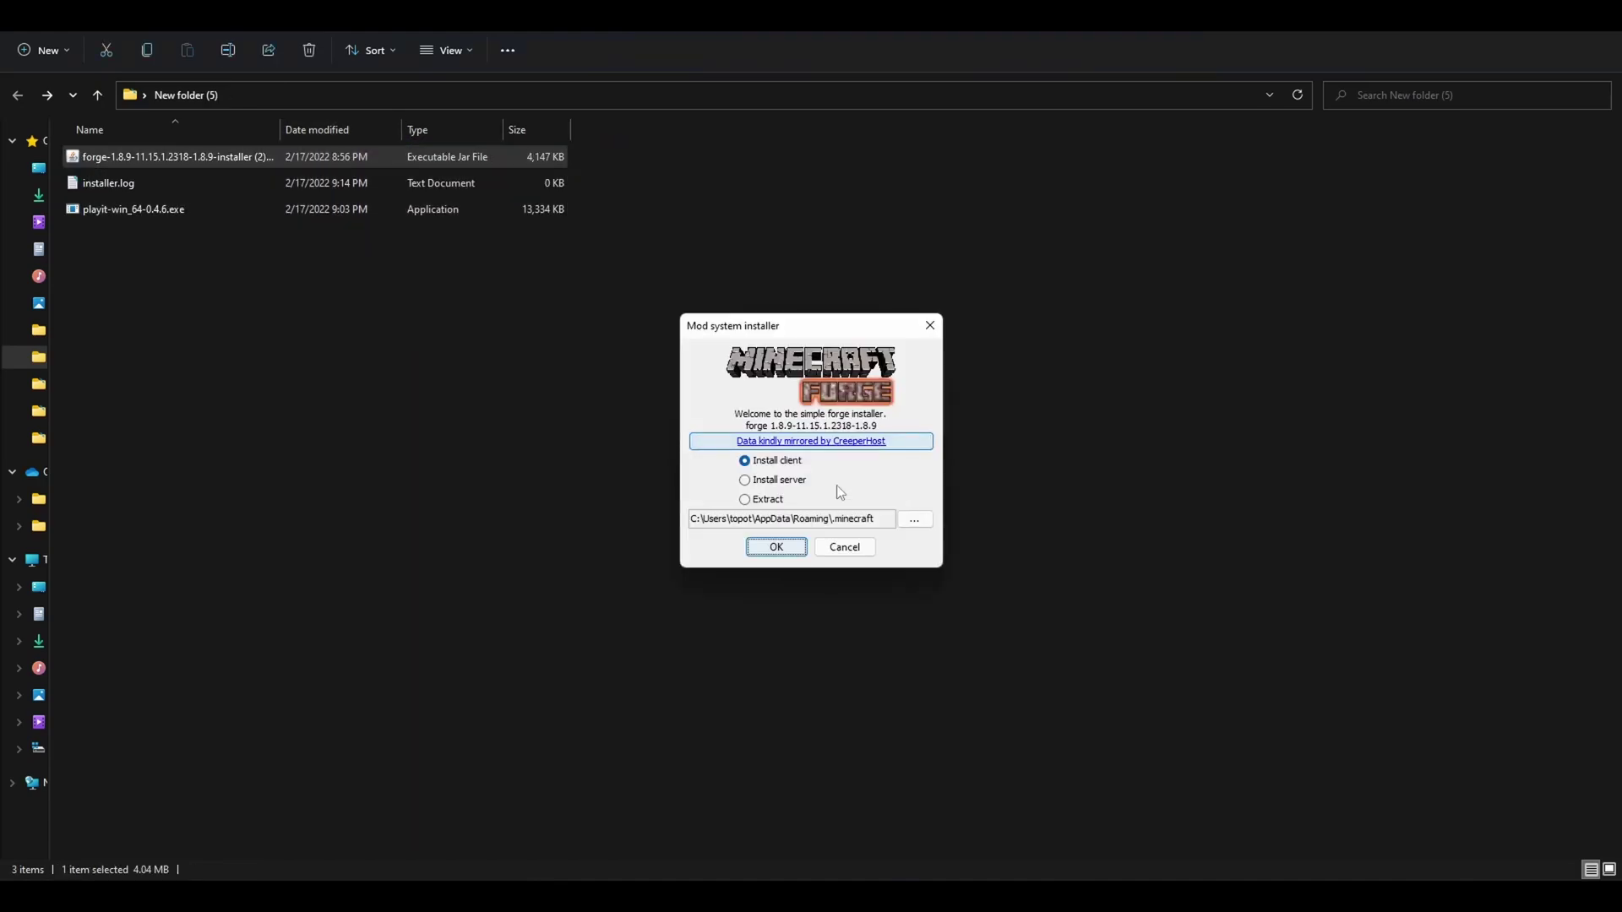
{"action": "left_click", "coordinate": [790, 480]}
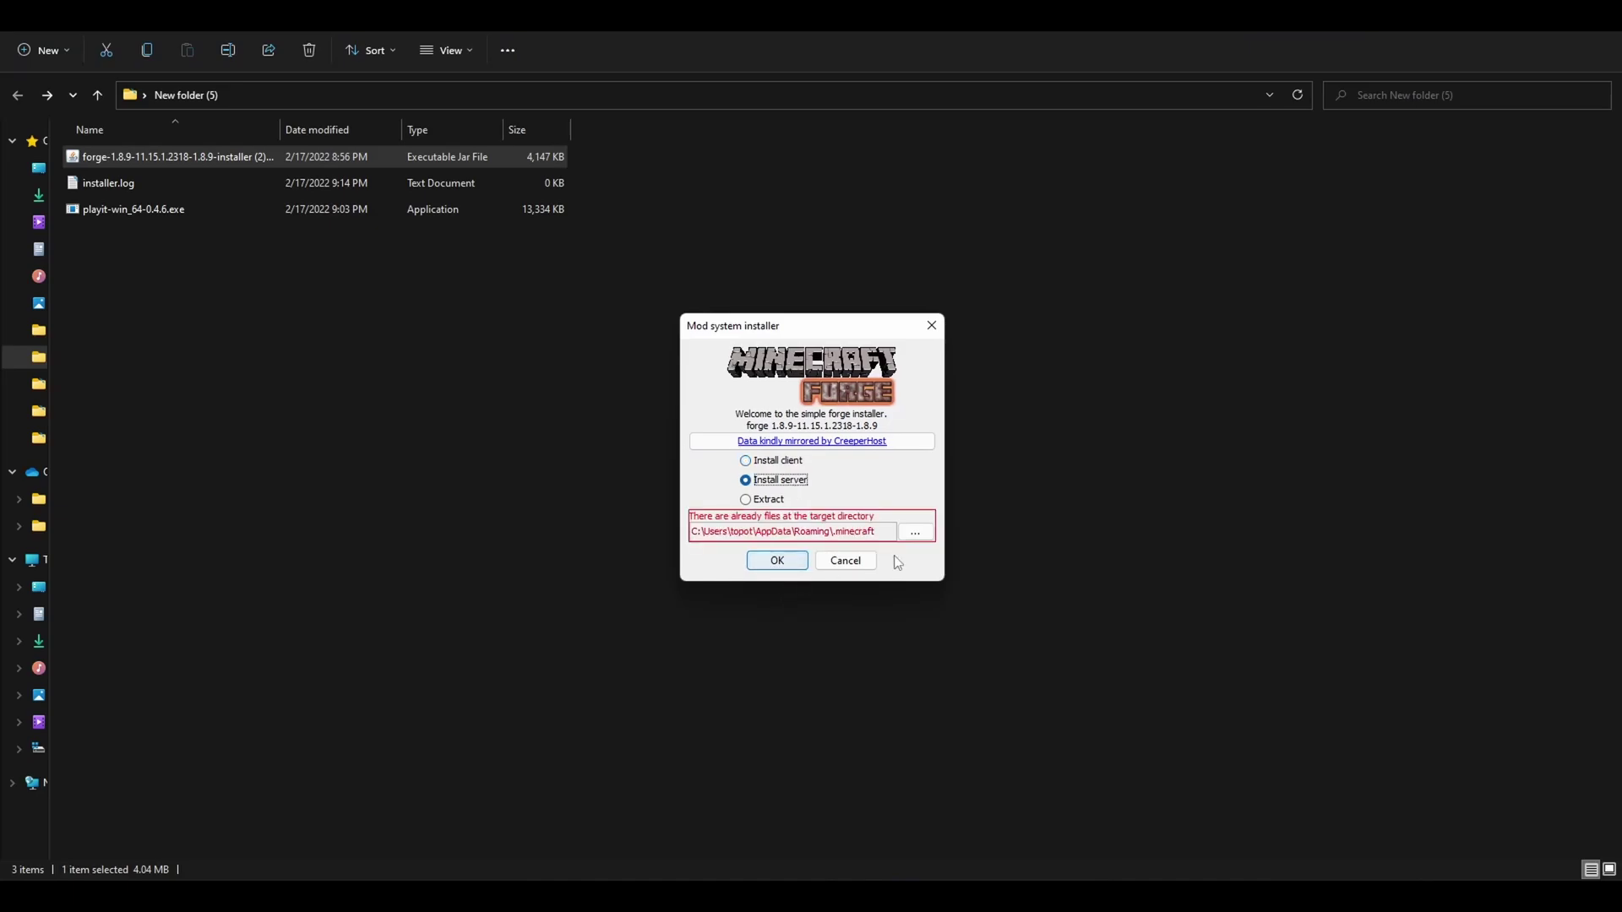
{"action": "left_click", "coordinate": [922, 533]}
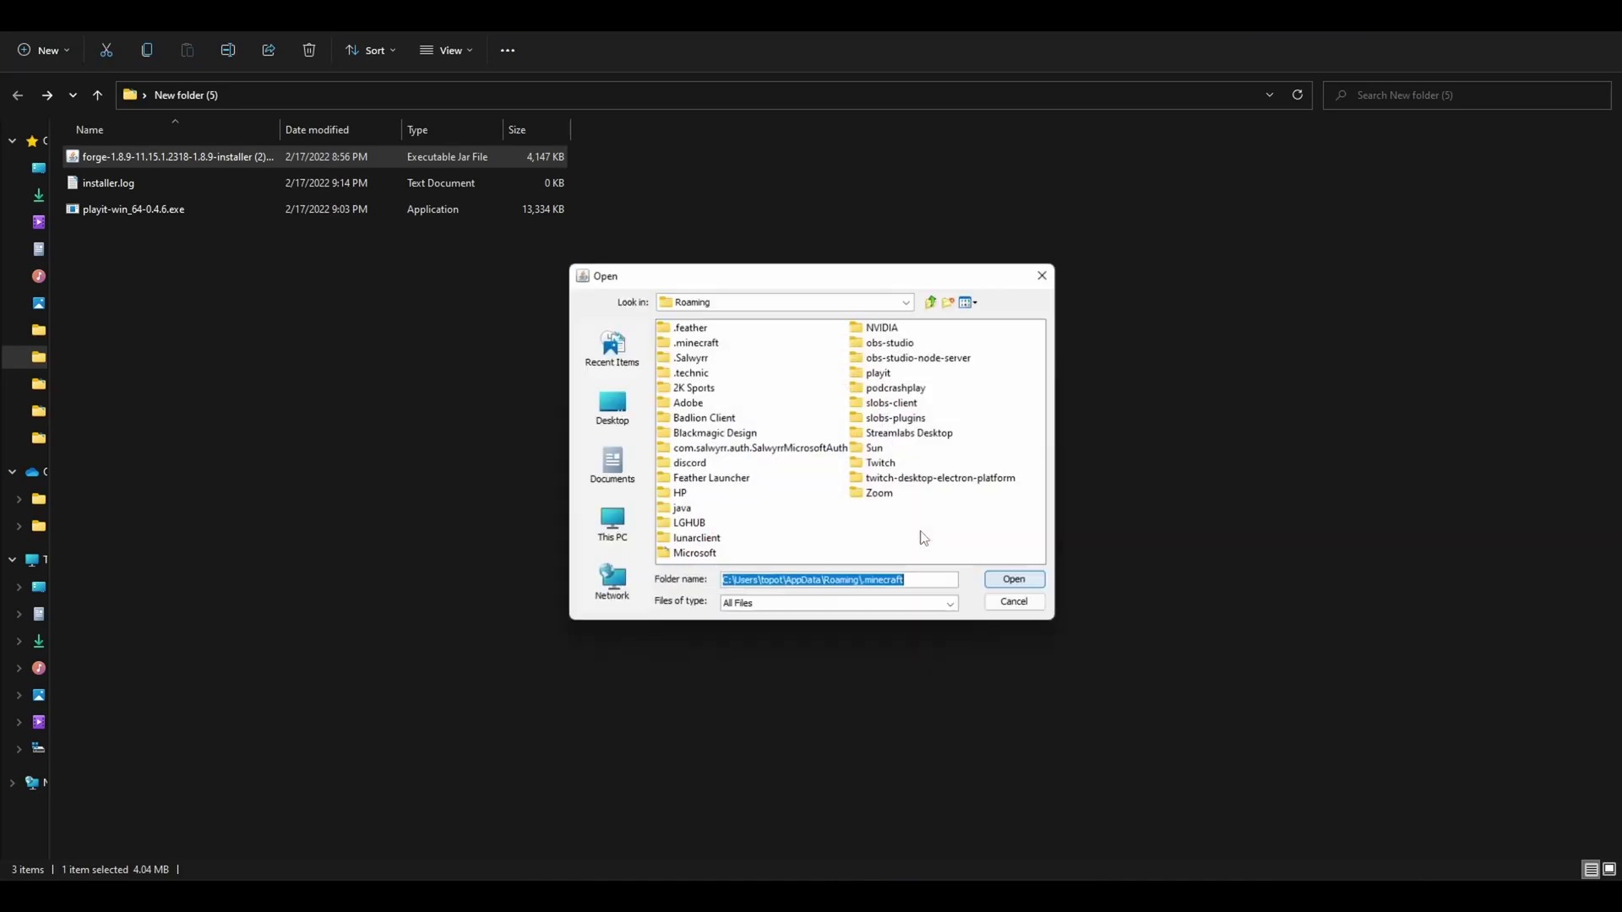
{"action": "left_click", "coordinate": [610, 407]}
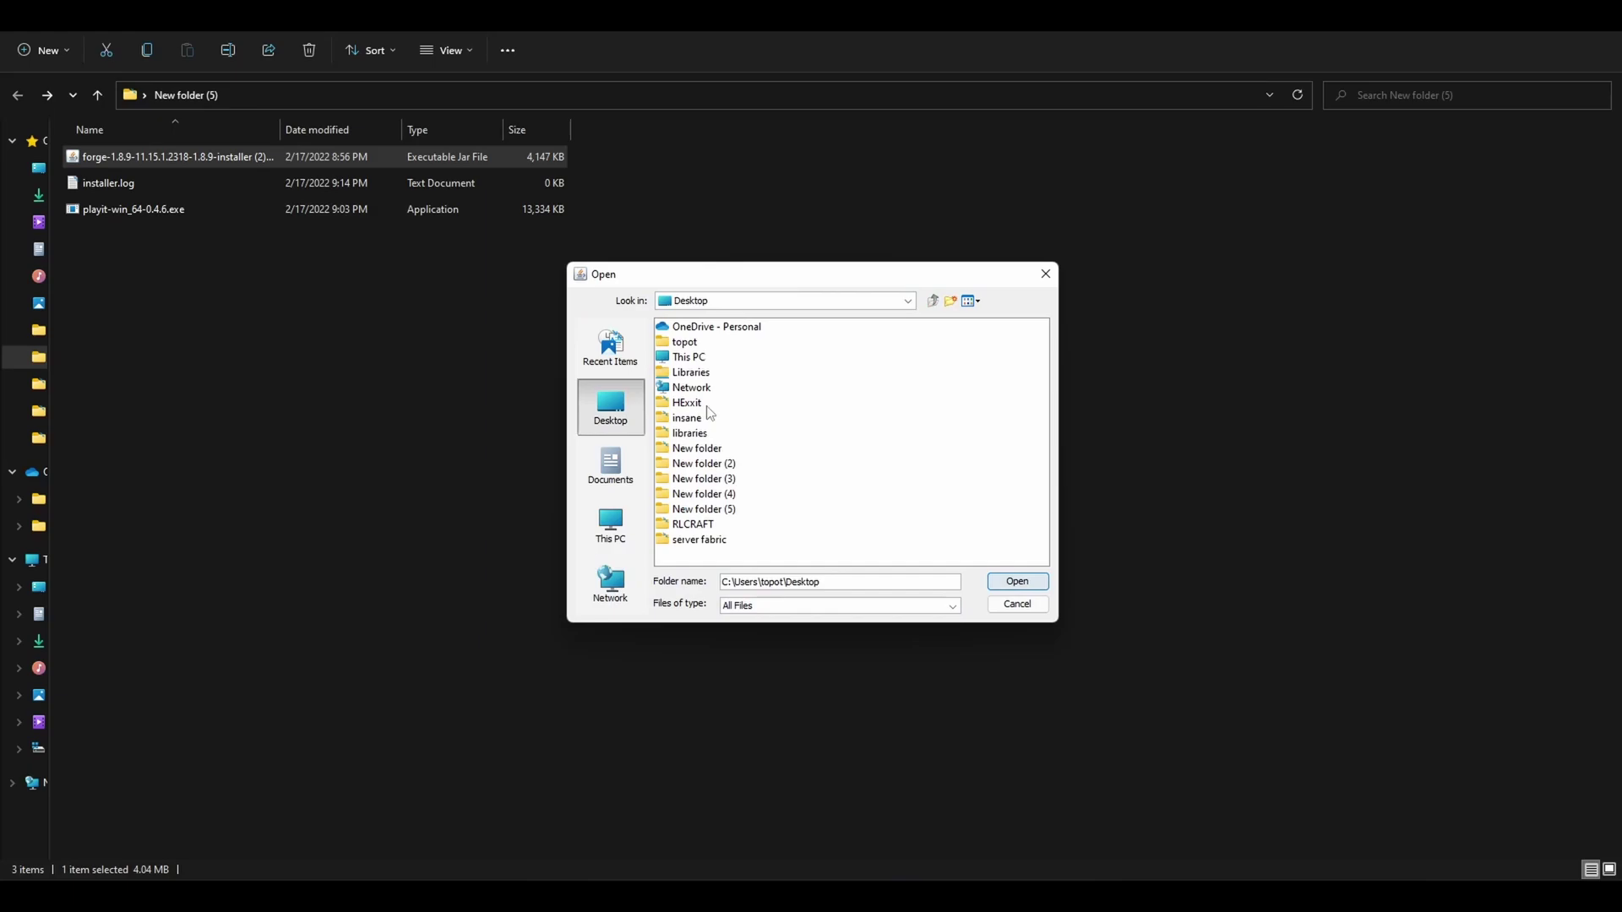
{"action": "left_click", "coordinate": [704, 509]}
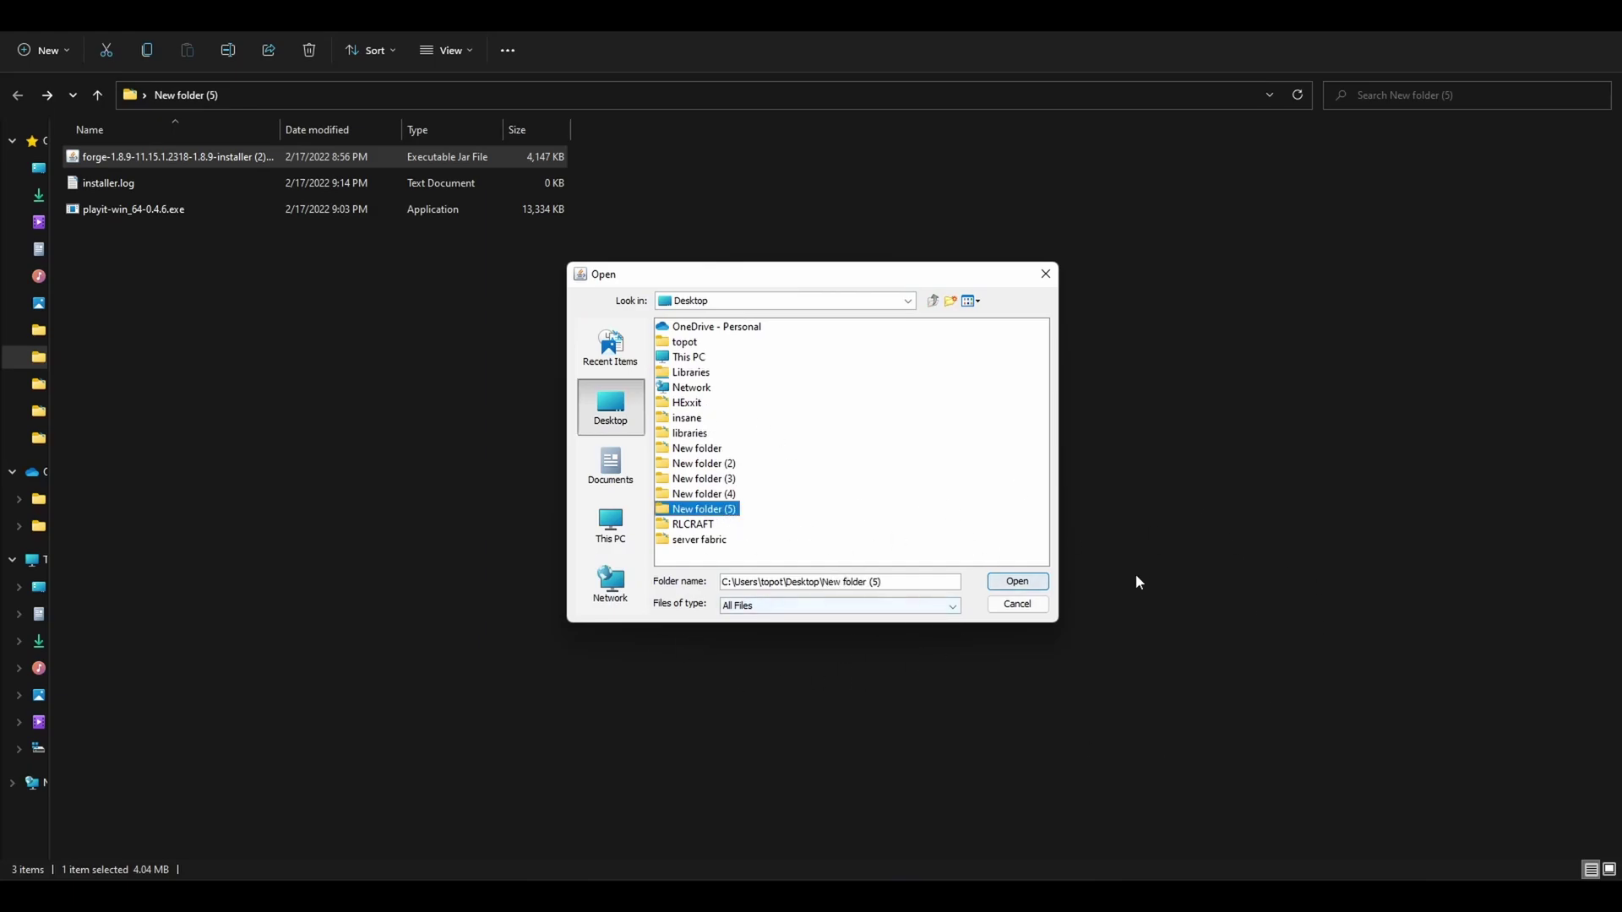
{"action": "left_click", "coordinate": [1025, 582]}
{"action": "left_click", "coordinate": [777, 555]}
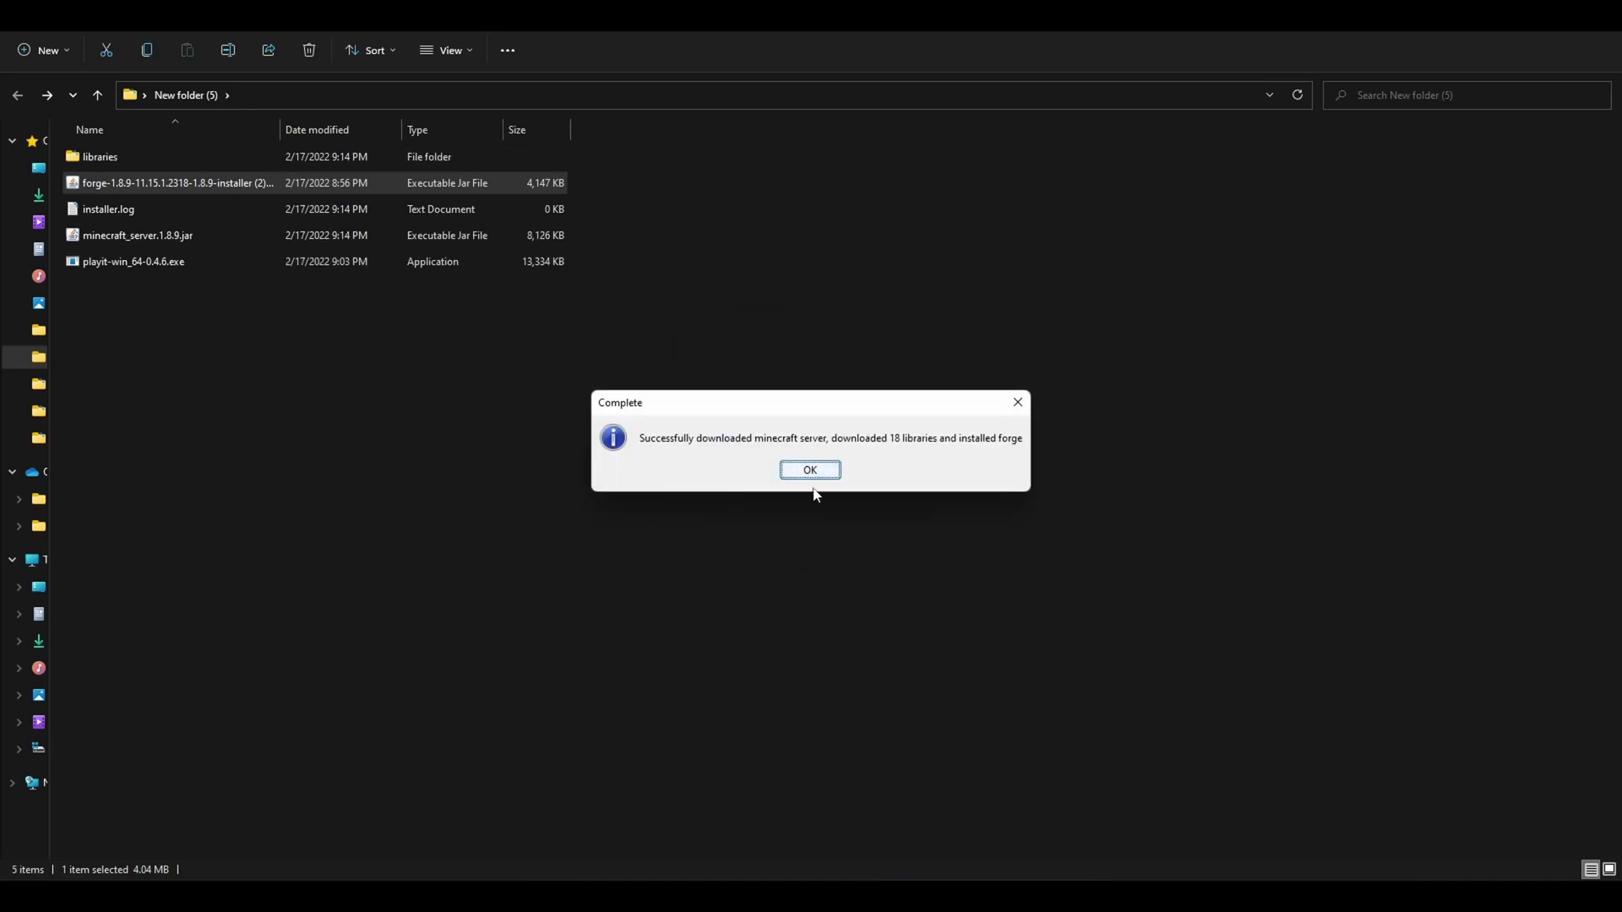
{"action": "left_click", "coordinate": [813, 475]}
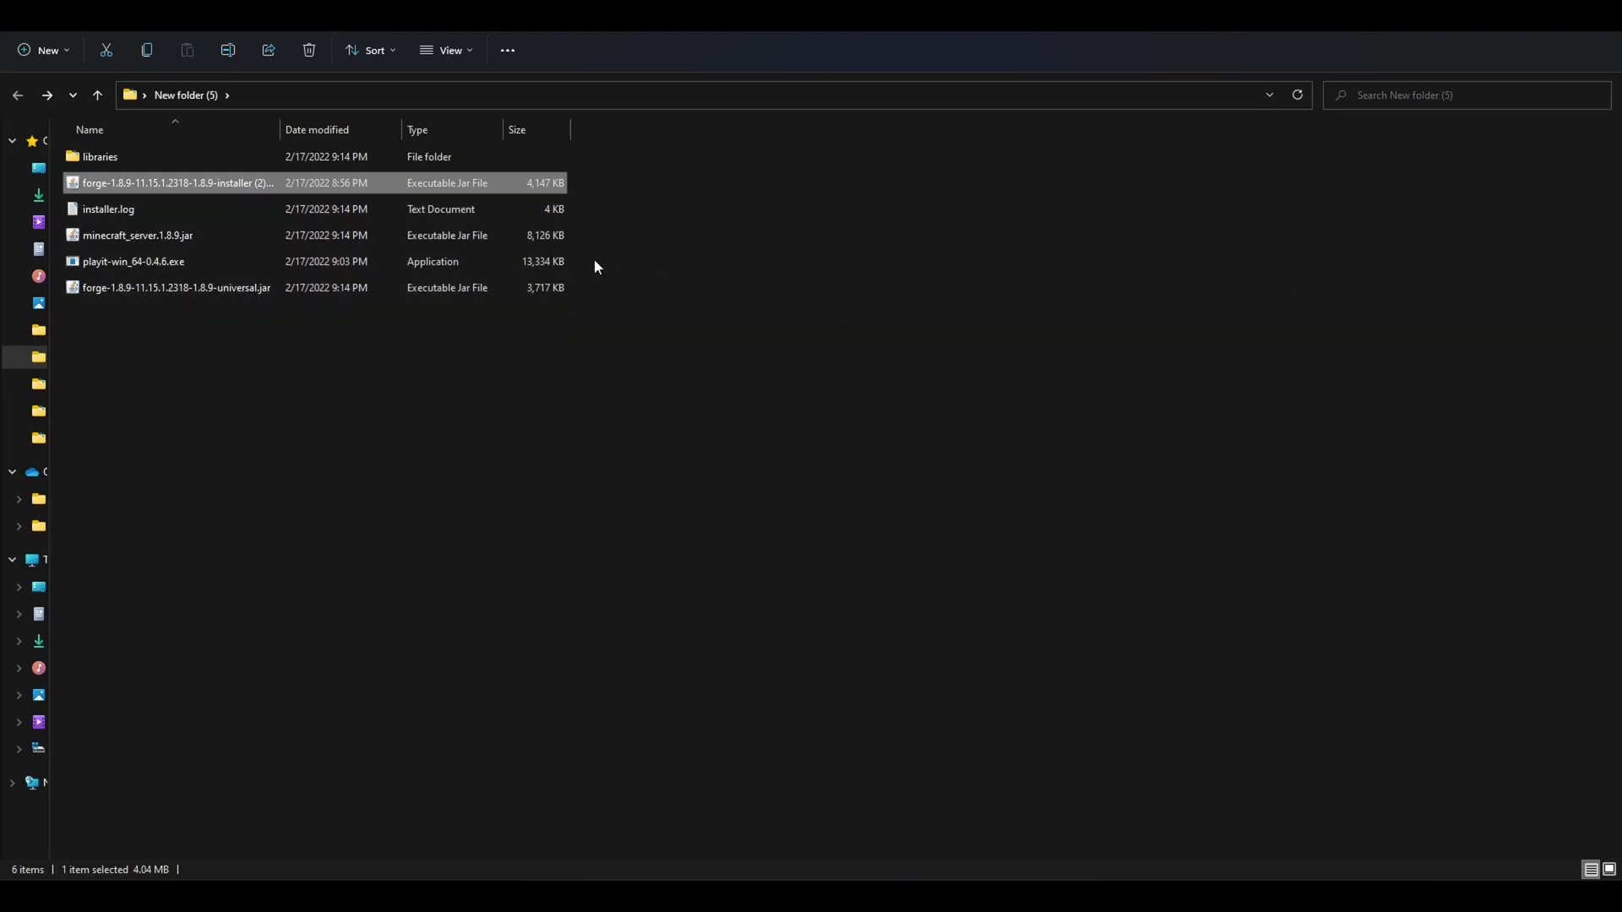
Run the Forge 1.8.9 universal jar to generate the server files, and accept the EULA by saving eula=true in eula.txt.
{"action": "double_click", "coordinate": [380, 292]}
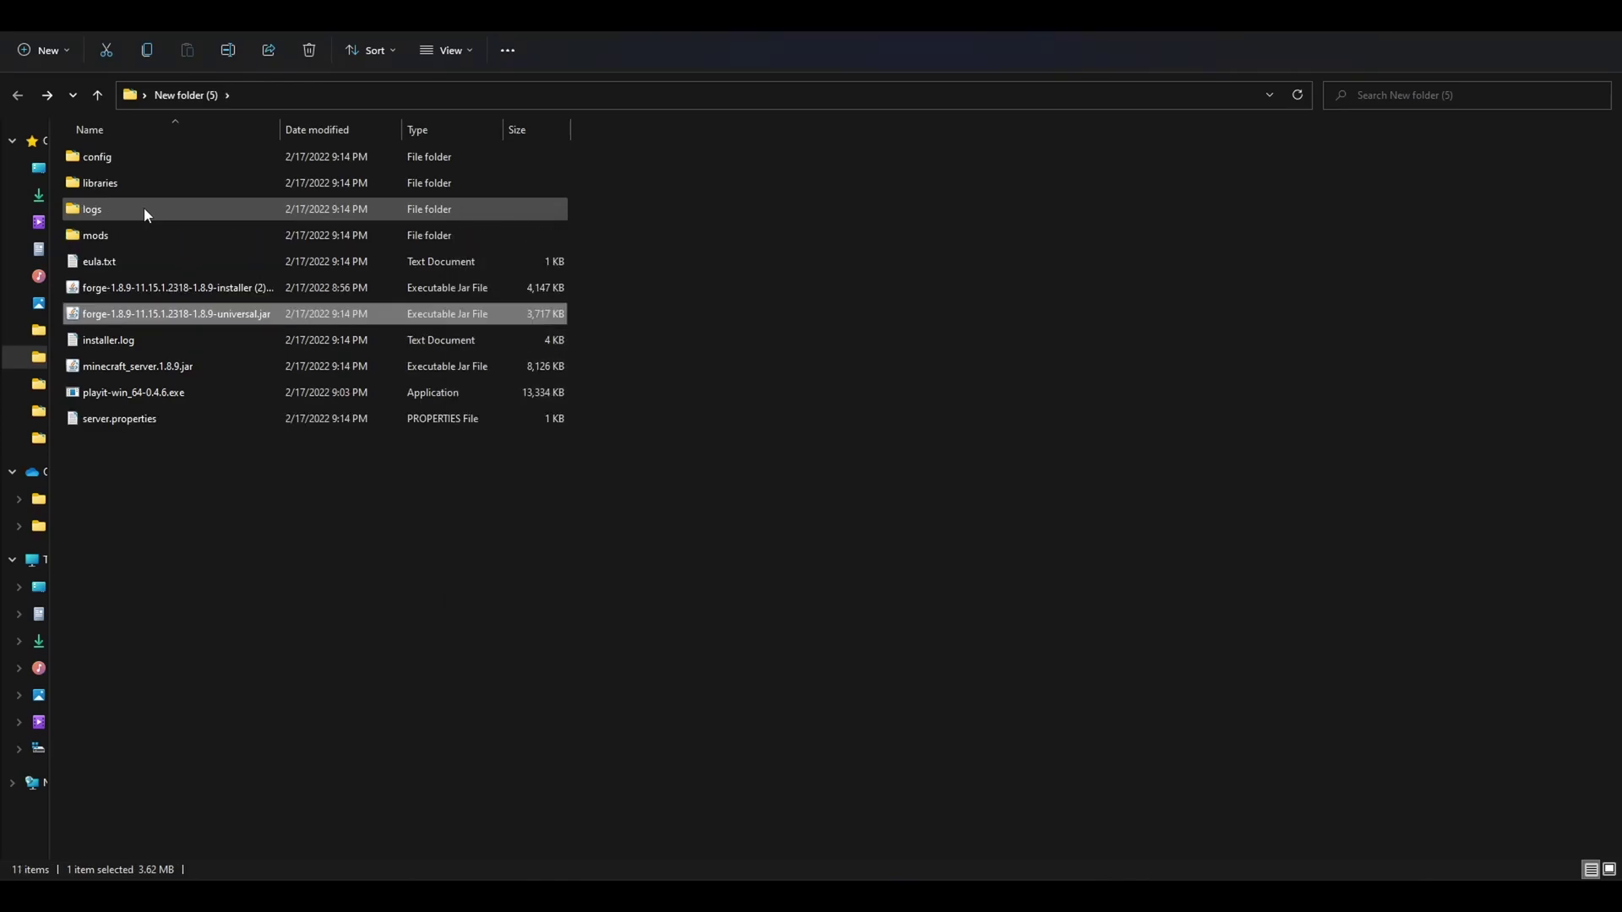
{"action": "double_click", "coordinate": [144, 261]}
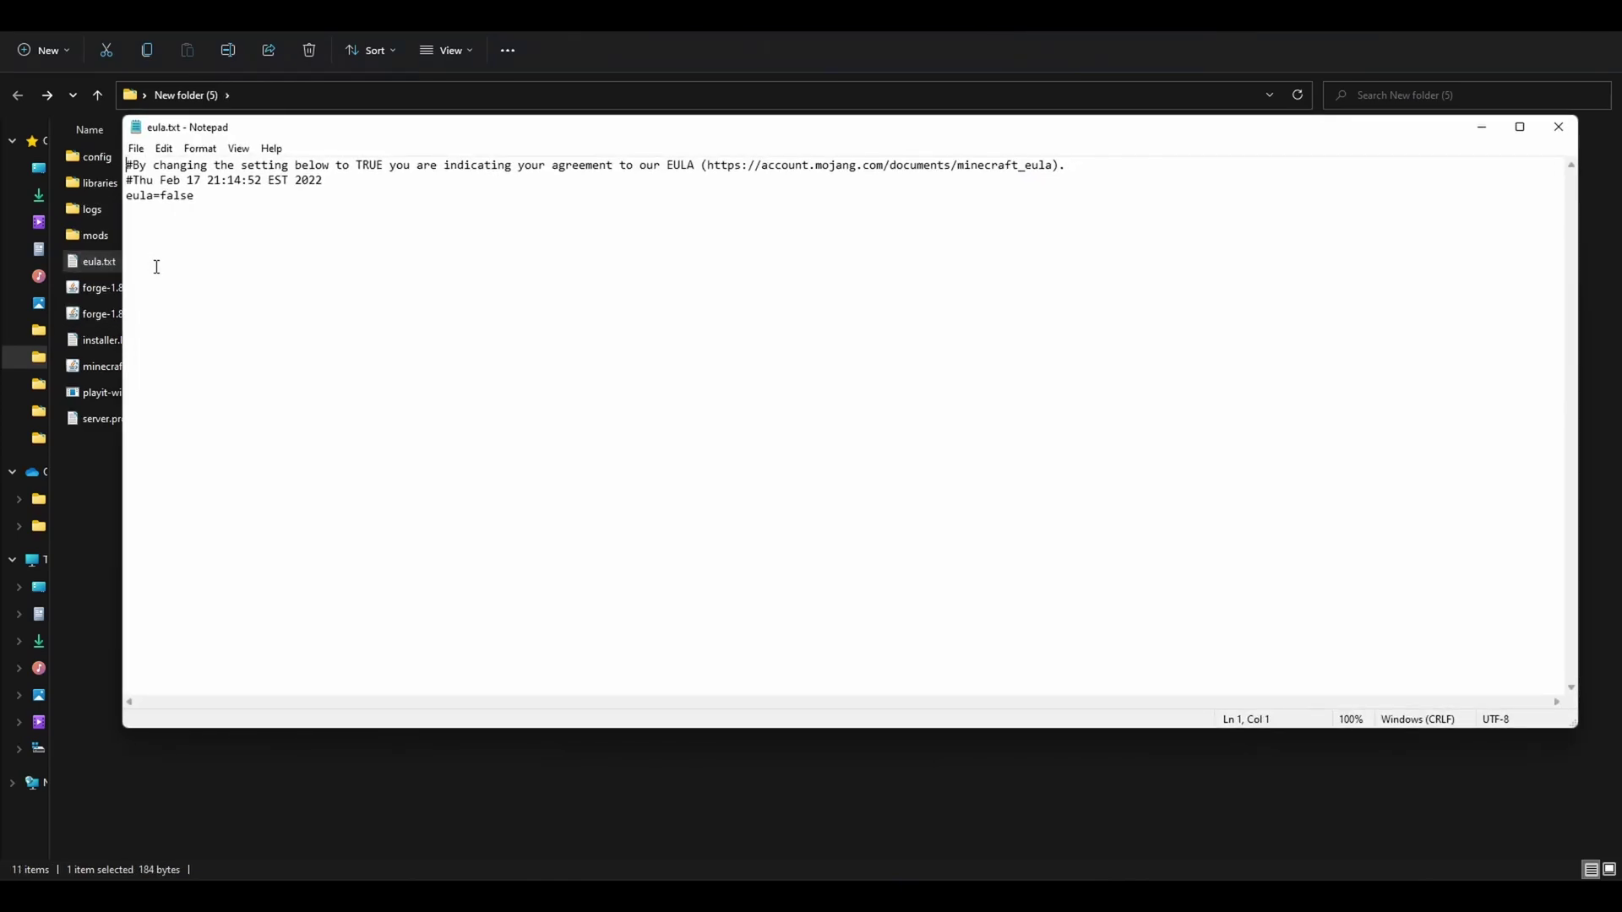
{"action": "double_click", "coordinate": [210, 196]}
{"action": "left_click", "coordinate": [234, 204]}
{"action": "left_click_drag", "start_coordinate": [194, 196], "coordinate": [160, 196]}
{"action": "type", "text": "true"}
{"action": "left_click", "coordinate": [1559, 128]}
{"action": "left_click", "coordinate": [766, 471]}
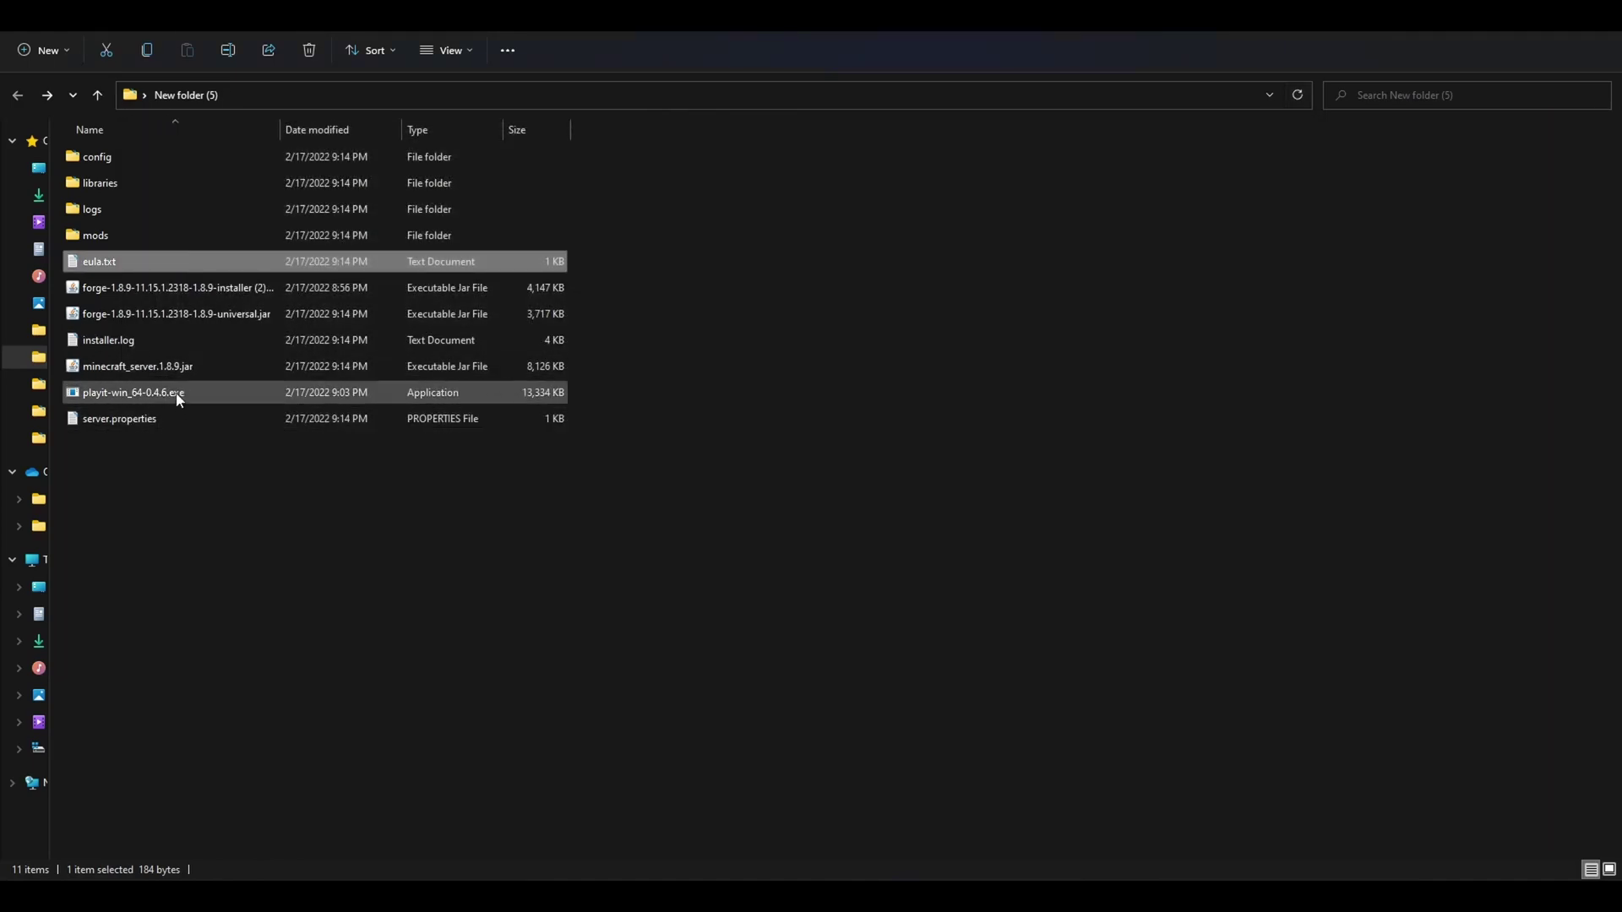
Run the Forge universal jar again to generate the world and server files, and close the Minecraft server window.
{"action": "double_click", "coordinate": [217, 314]}
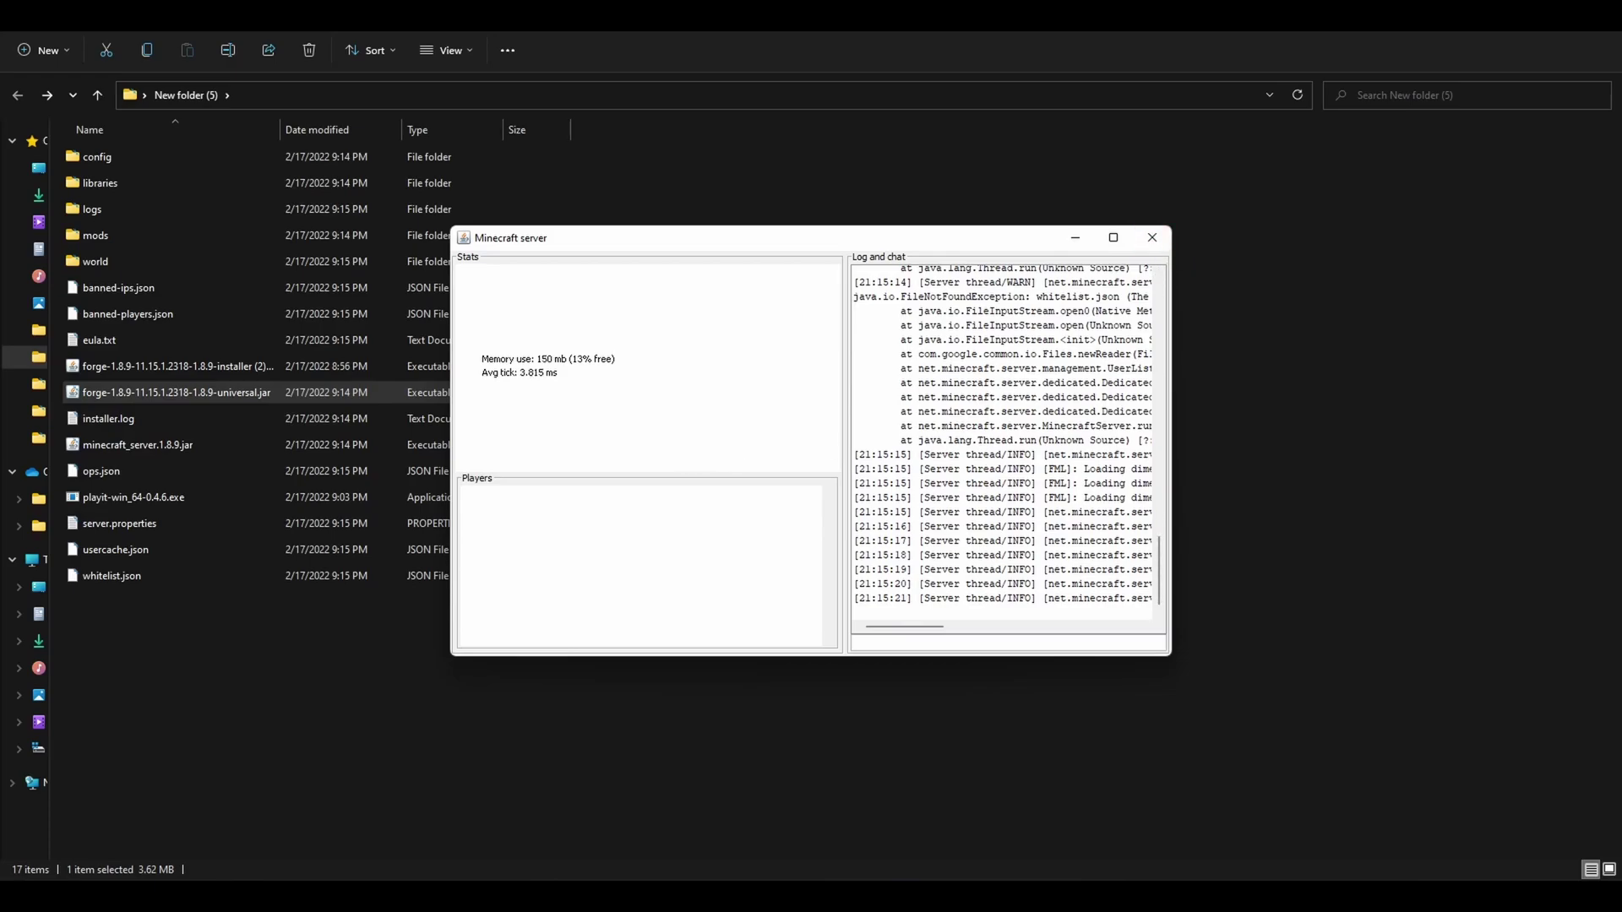
{"action": "left_click", "coordinate": [1152, 237]}
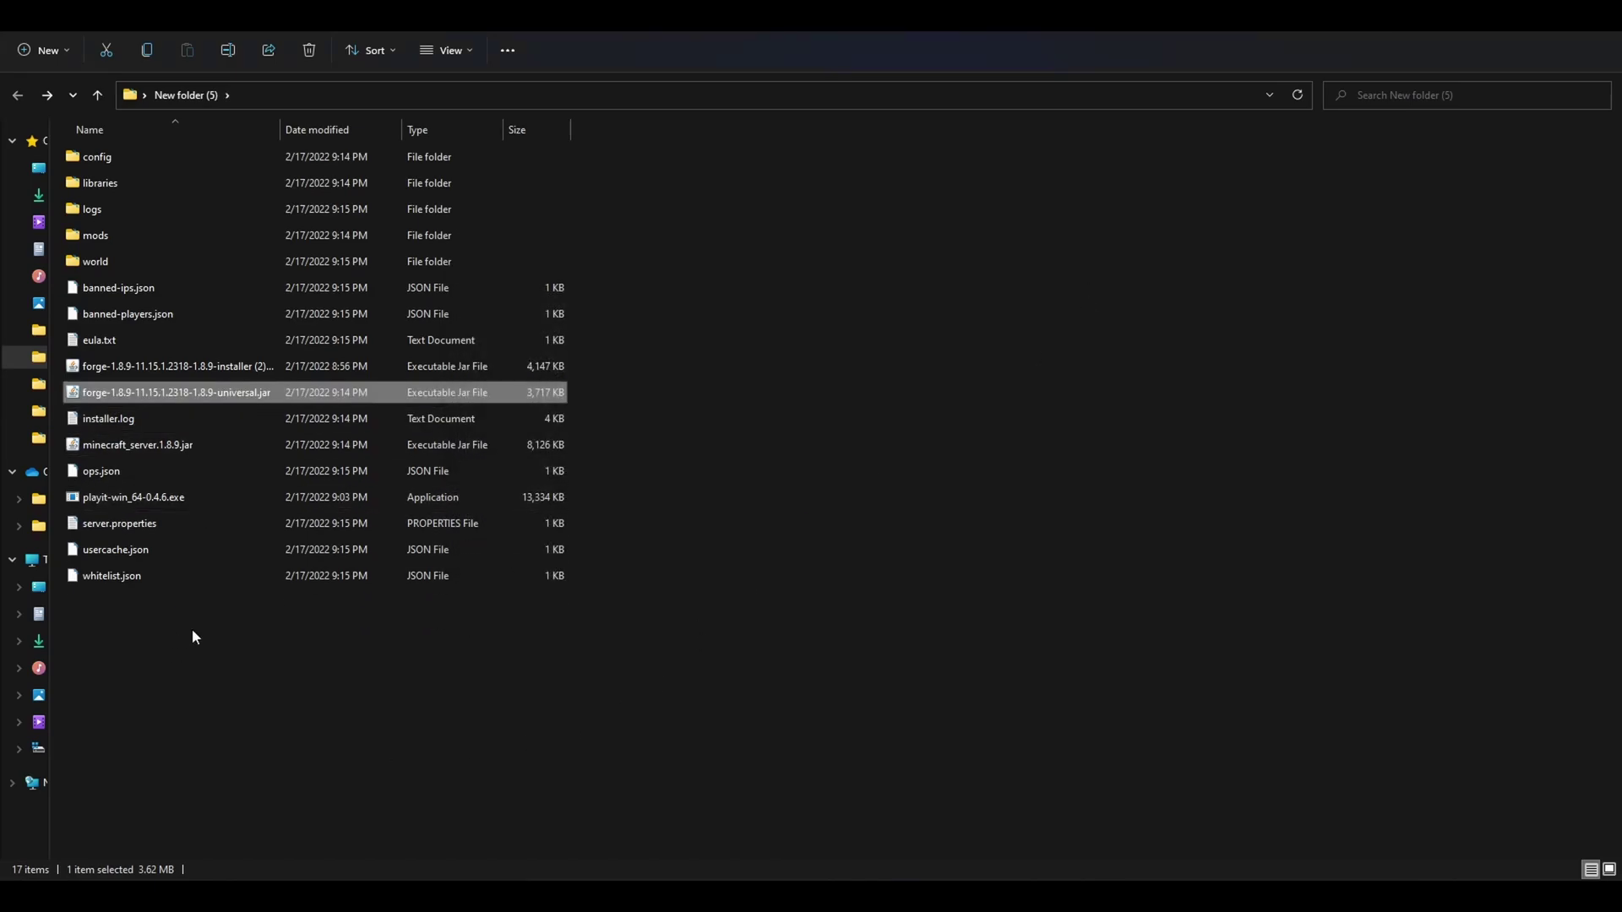
Create a new text document in New folder (5) and name it start.bat, accepting the file extension change.
{"action": "right_click", "coordinate": [191, 629]}
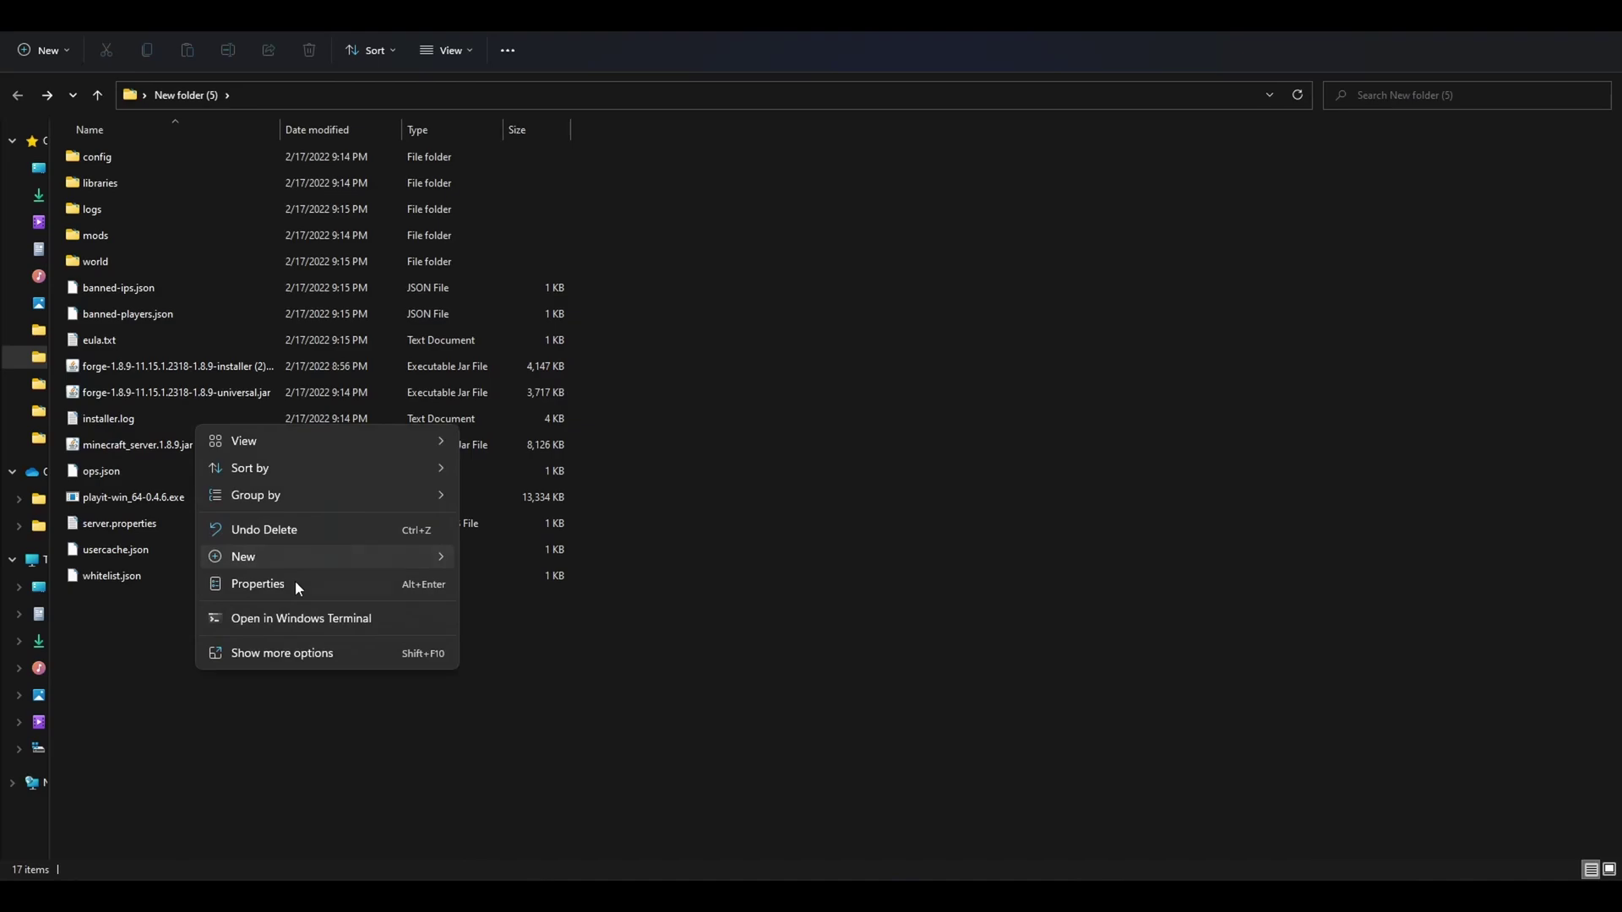
{"action": "left_click", "coordinate": [1112, 531]}
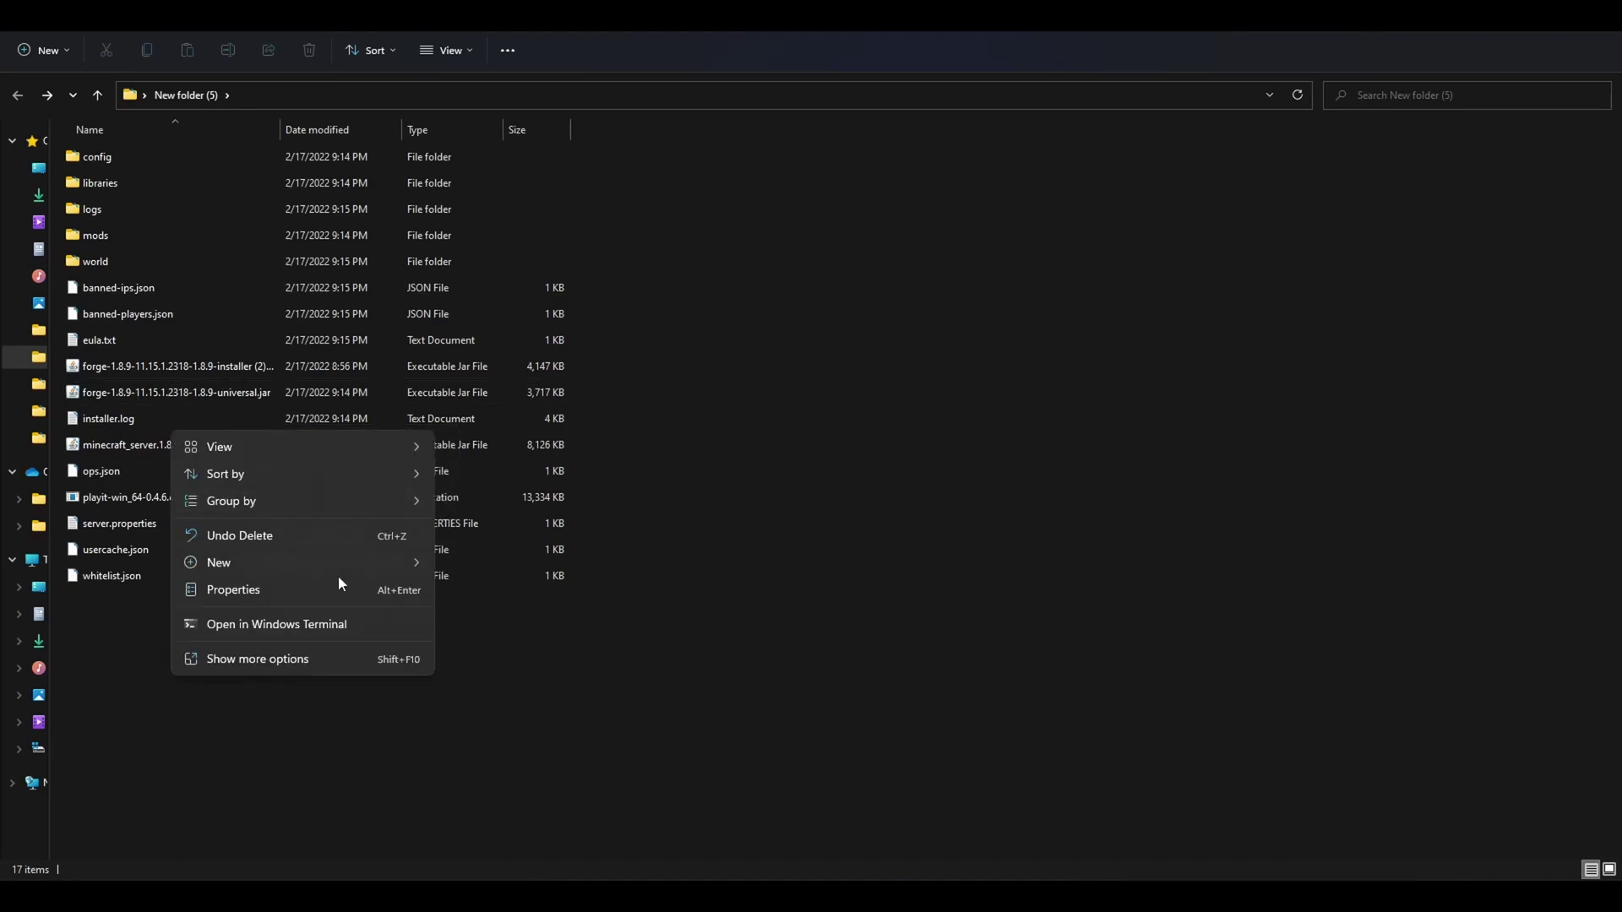
{"action": "mouse_move", "coordinate": [355, 557]}
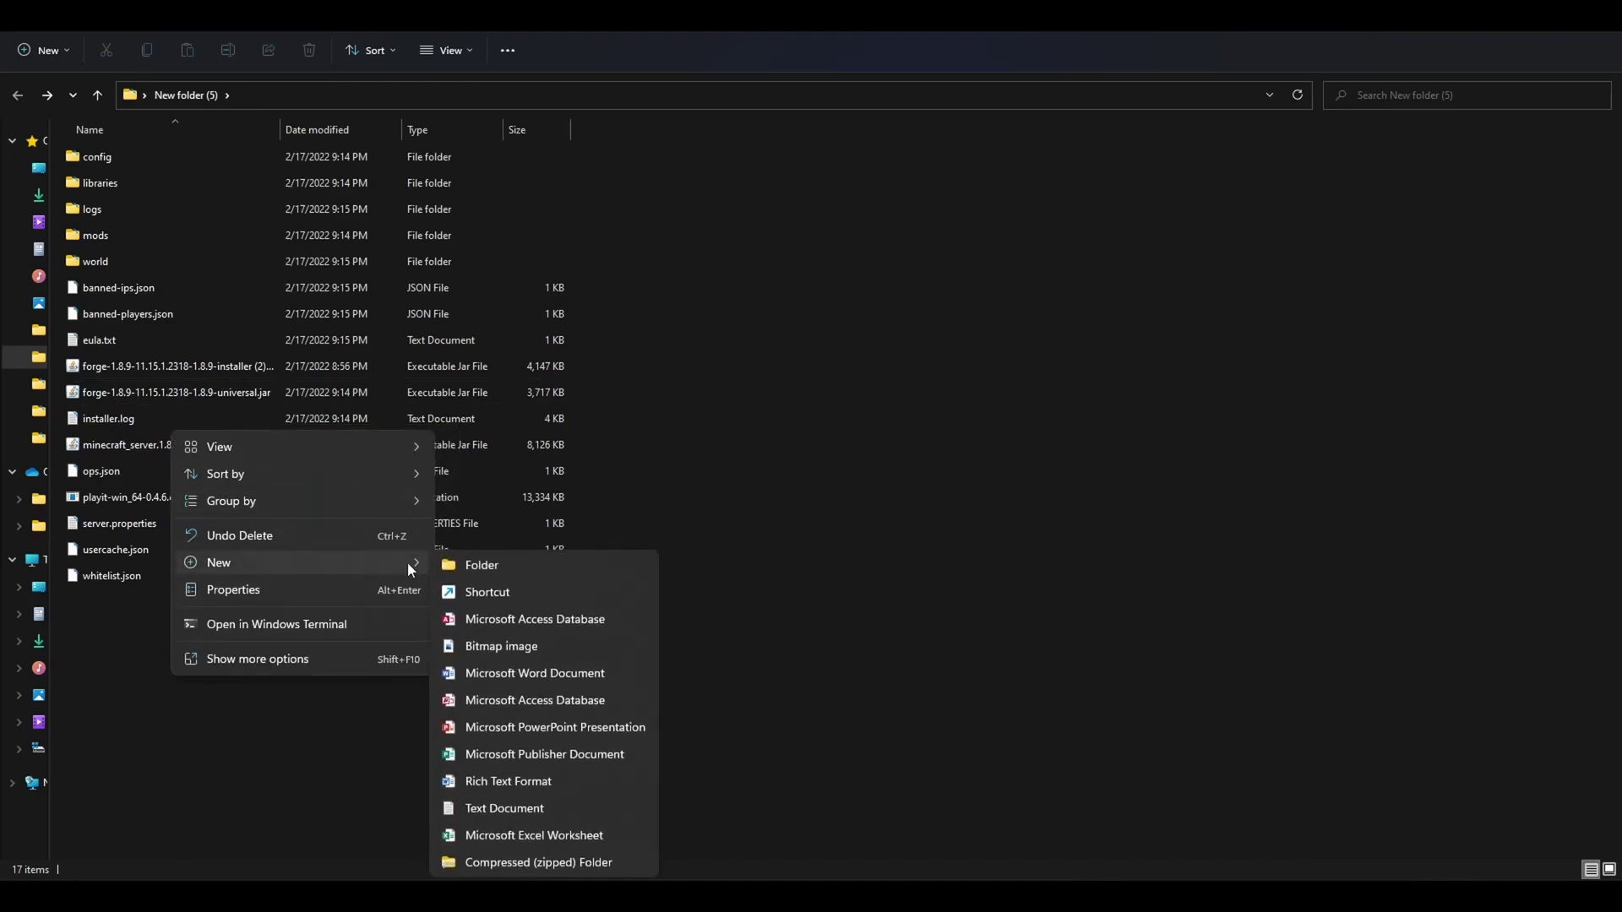
{"action": "left_click", "coordinate": [545, 807]}
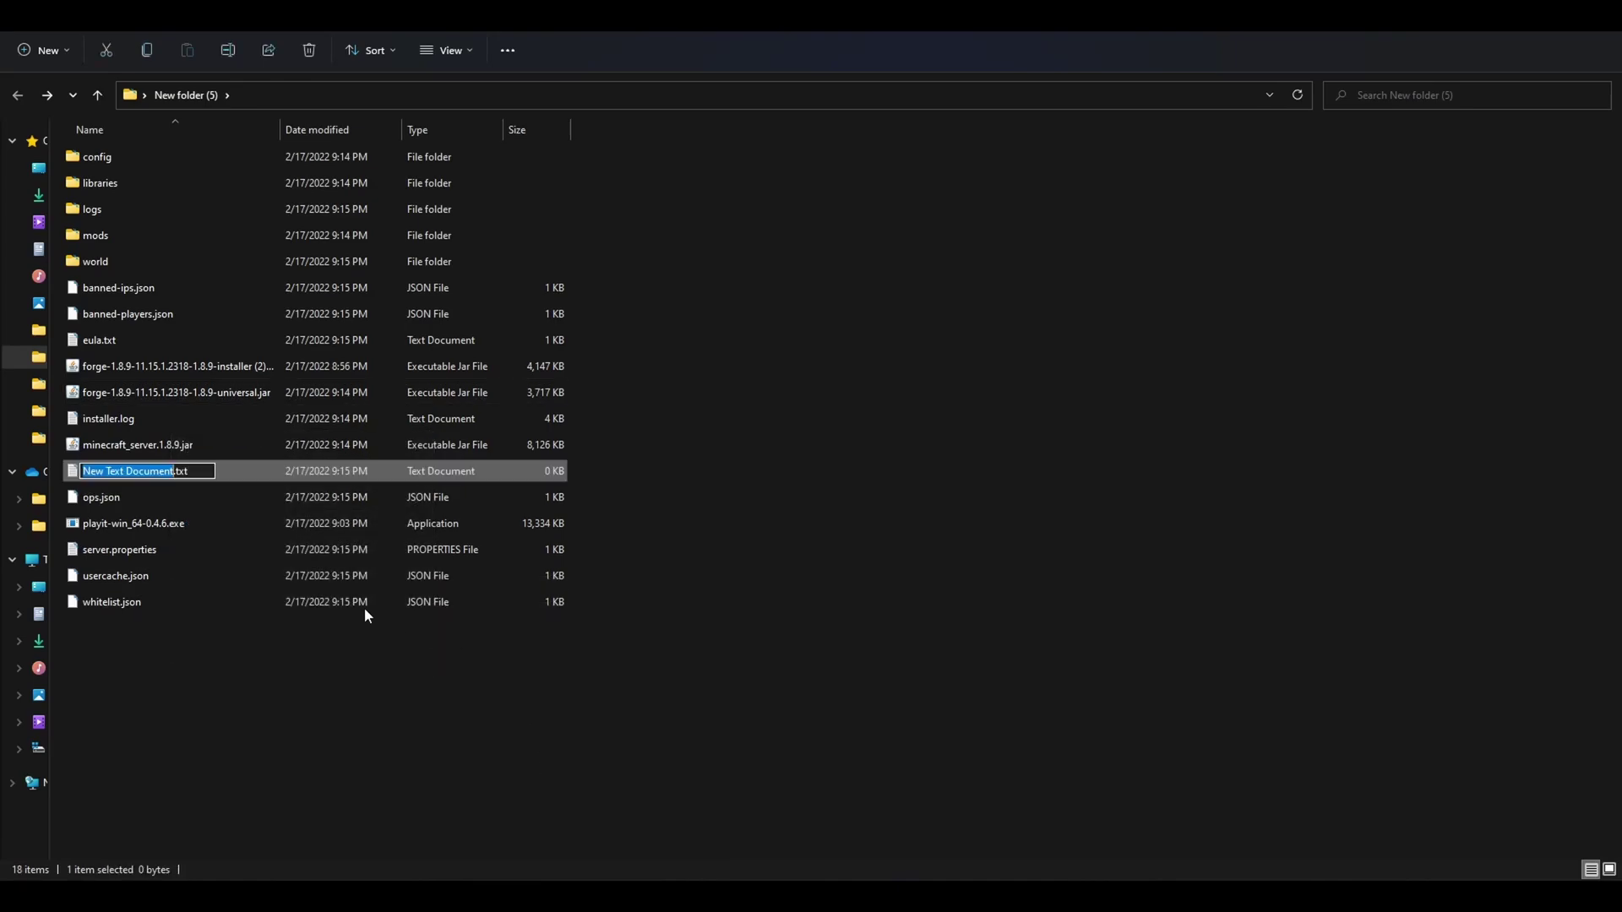
{"action": "left_click", "coordinate": [193, 471]}
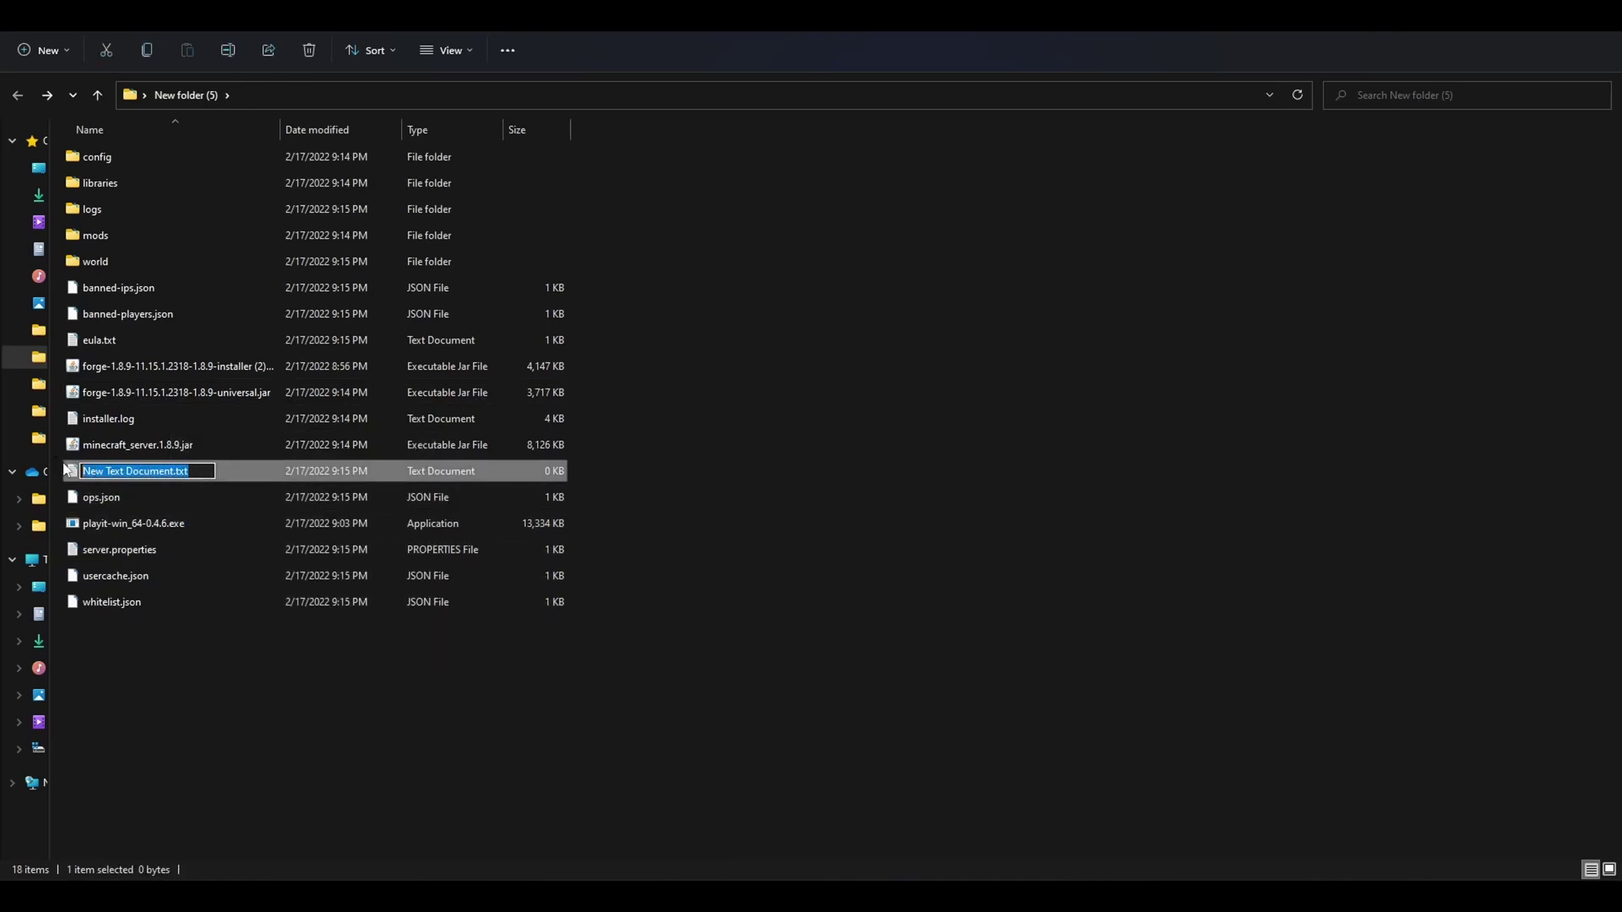
{"action": "type", "text": "start.bat"}
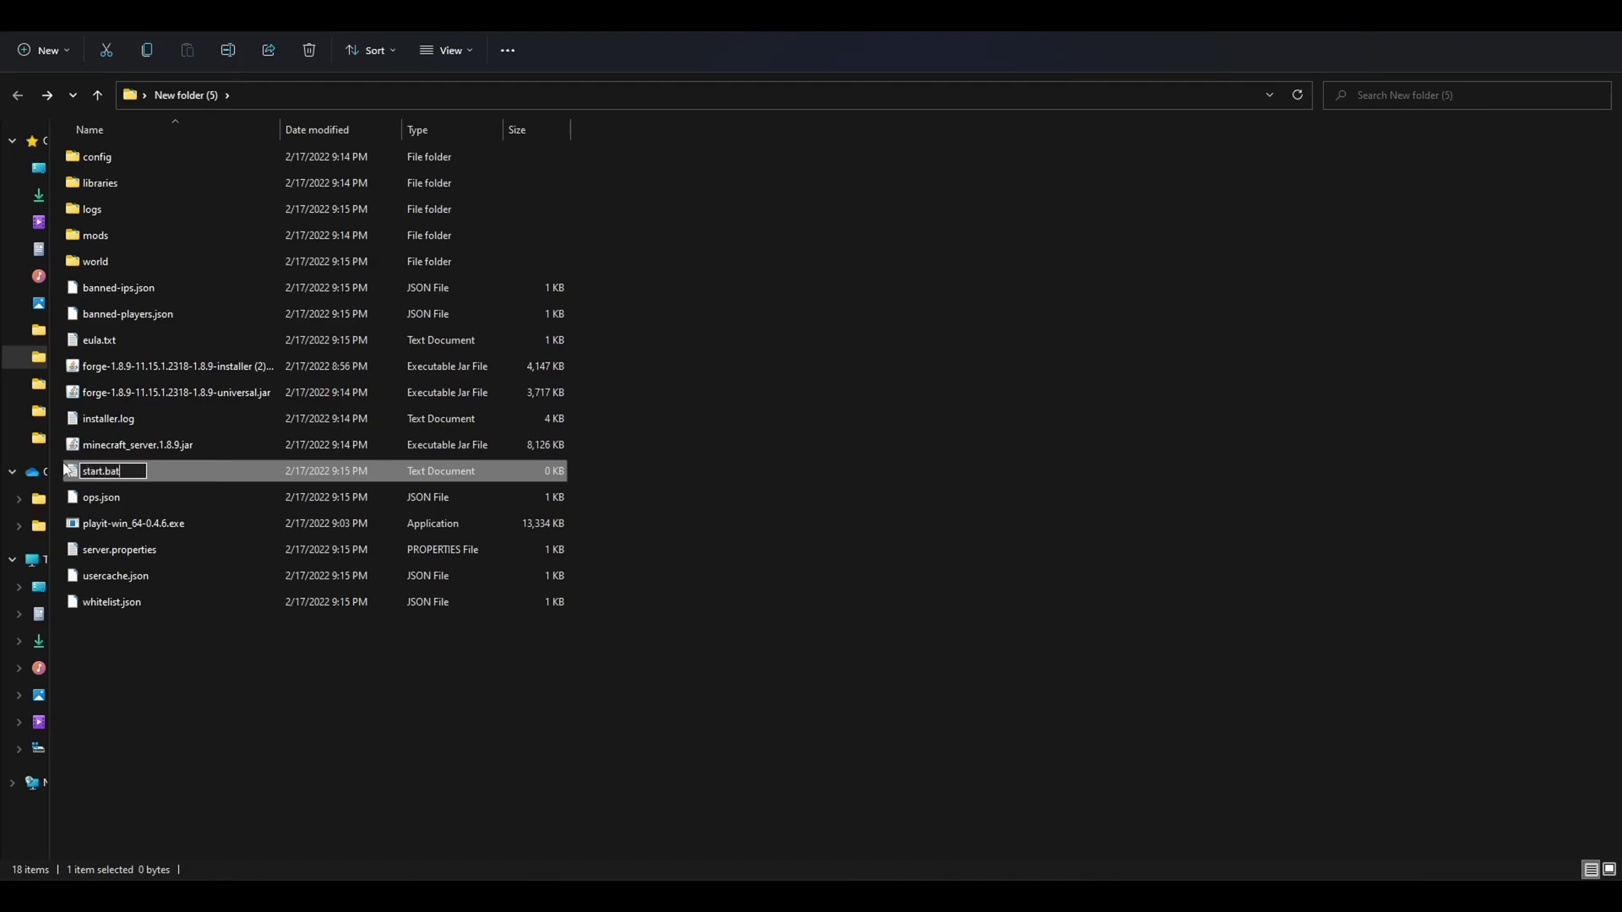
{"action": "key", "text": "Return"}
{"action": "key", "text": "Return"}
Open start.bat for editing in Notepad and enter the launch command java -Xmx4G -Xms1G -jar server.jar nogui.
{"action": "right_click", "coordinate": [144, 475]}
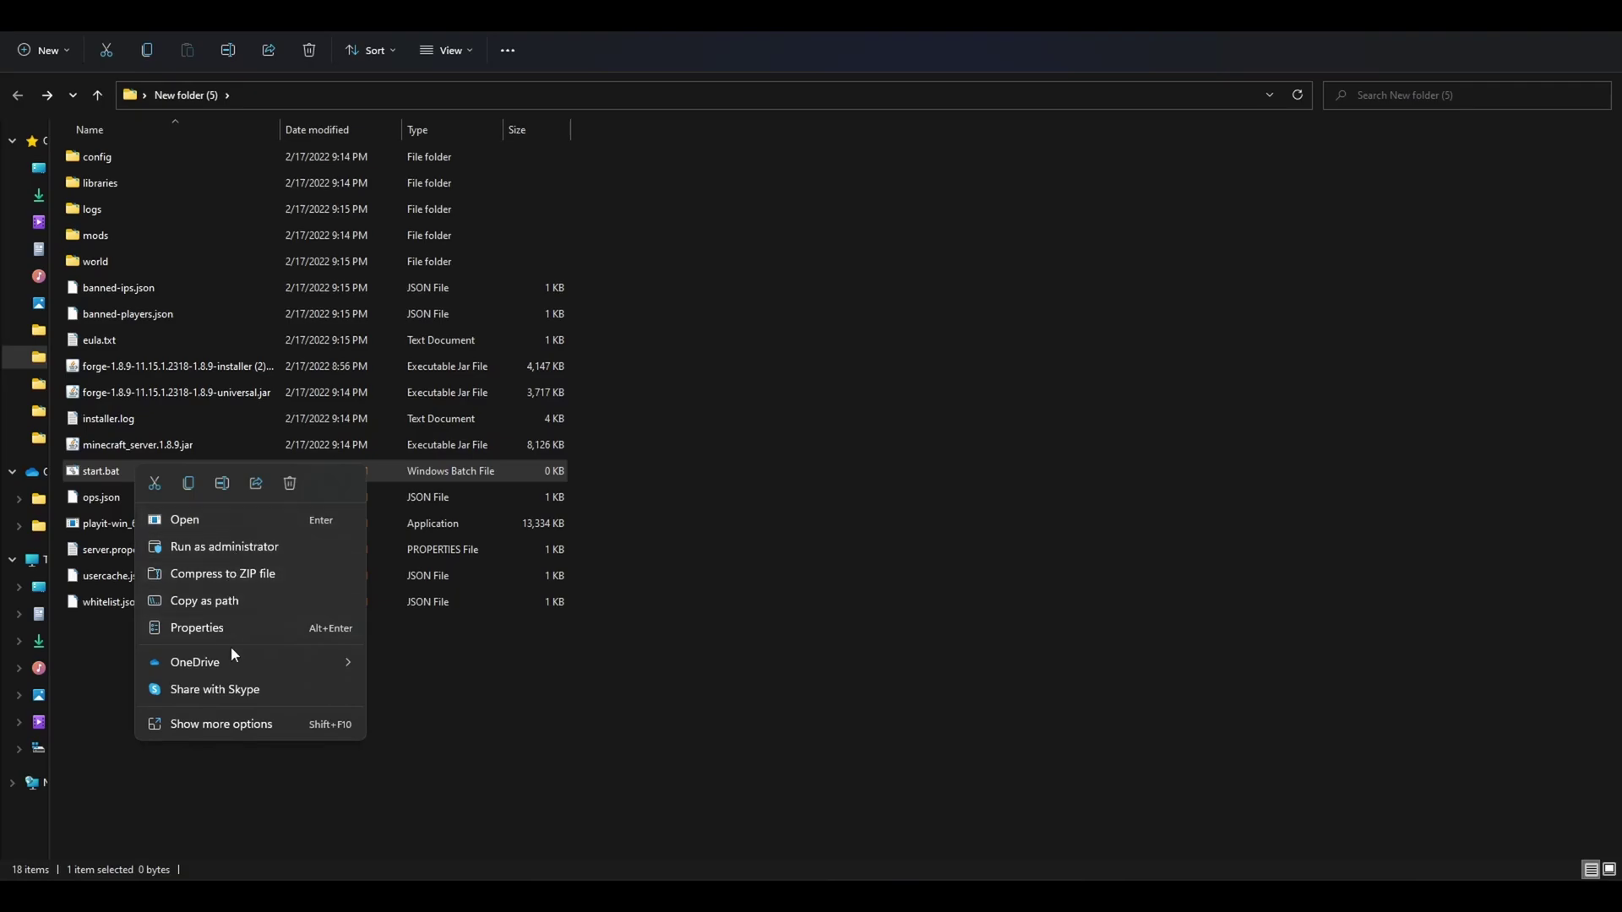
{"action": "left_click", "coordinate": [253, 722]}
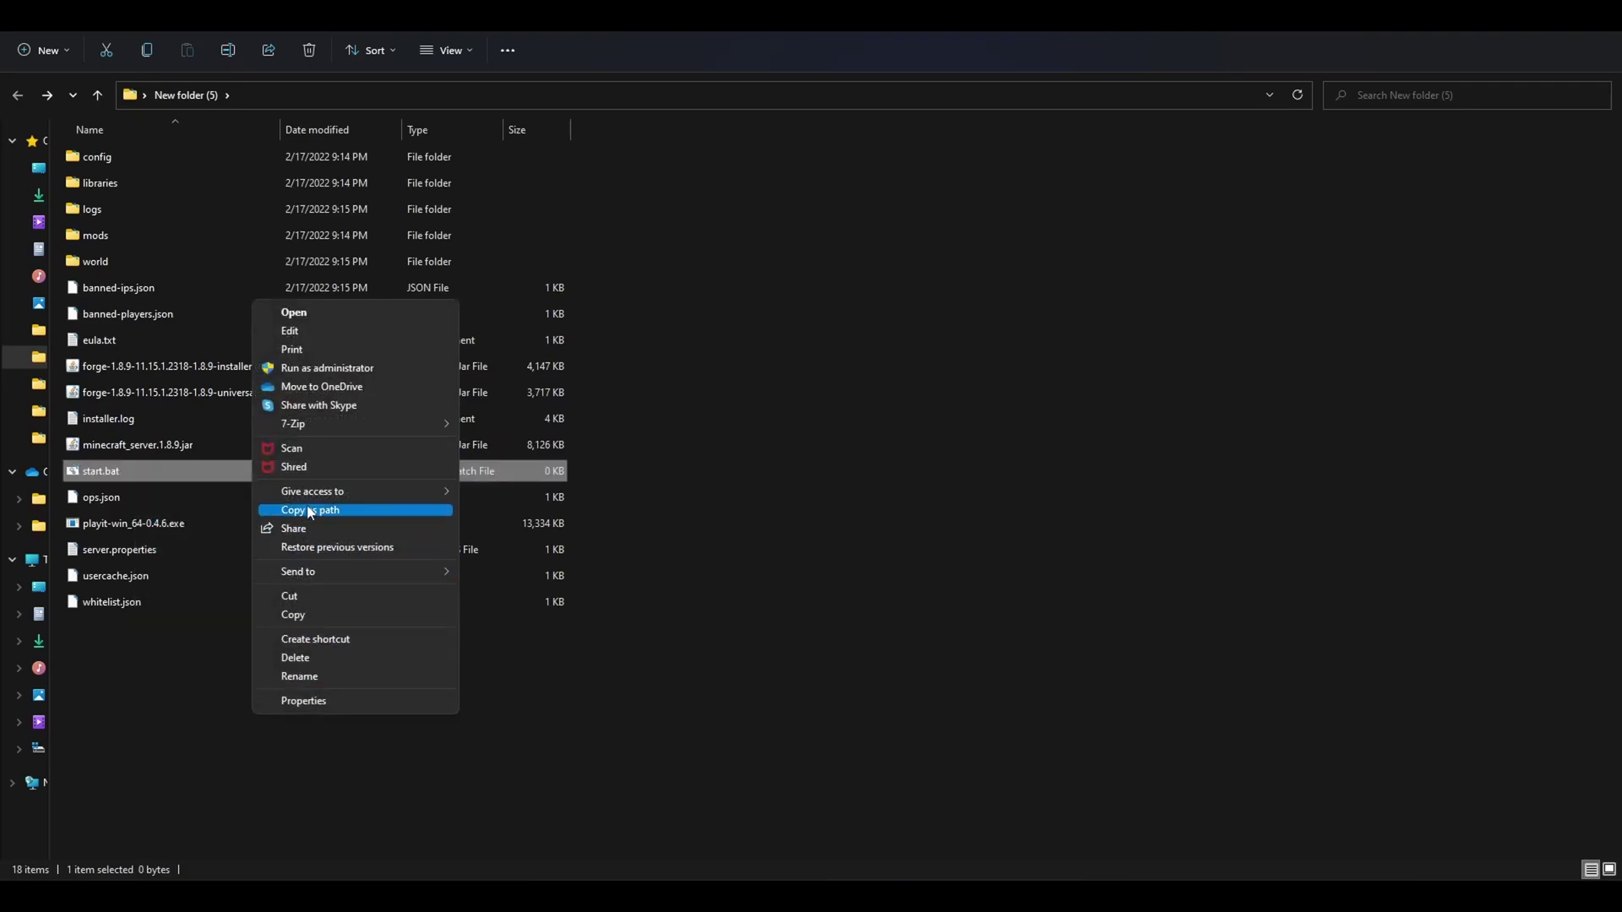
{"action": "left_click", "coordinate": [355, 330]}
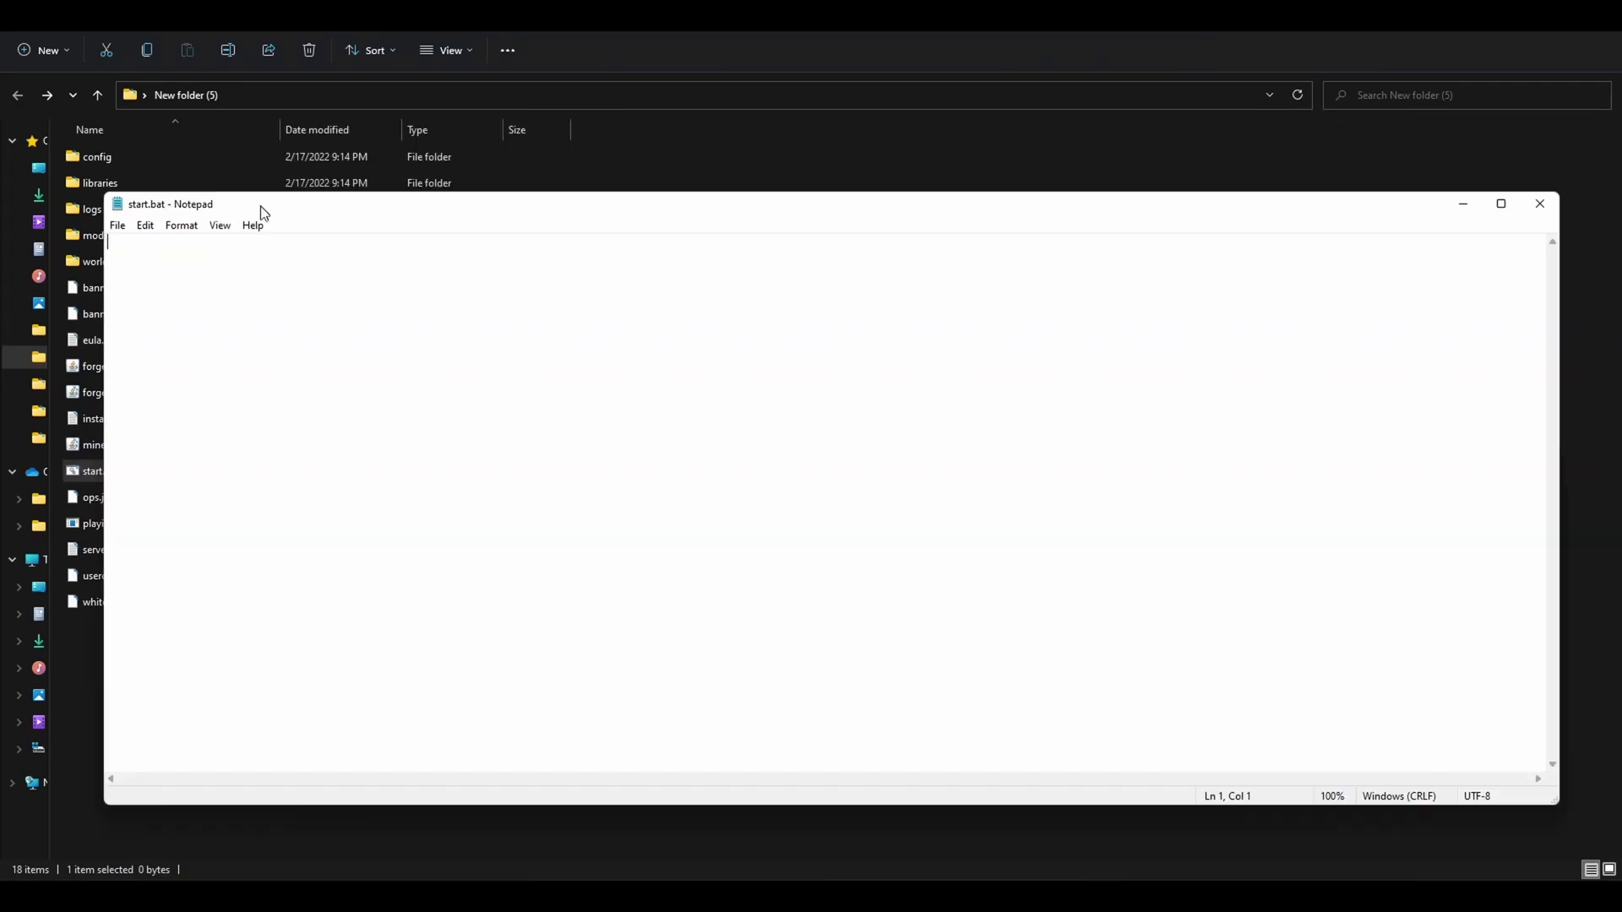
{"action": "left_click_drag", "start_coordinate": [263, 213], "coordinate": [316, 239]}
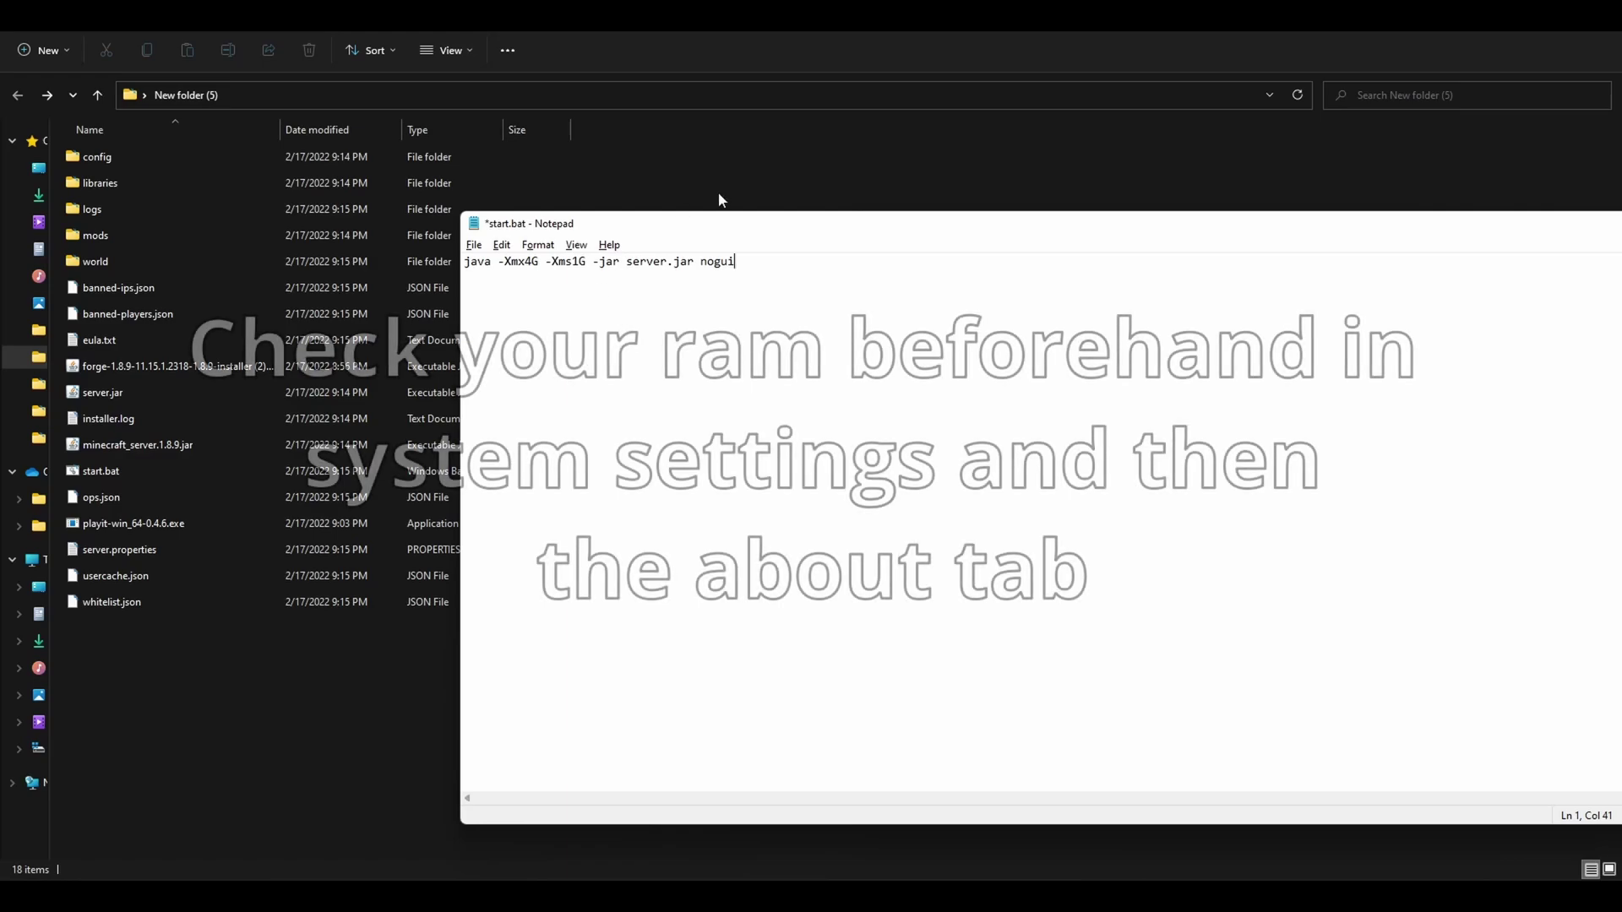
{"action": "left_click_drag", "start_coordinate": [717, 222], "coordinate": [593, 210]}
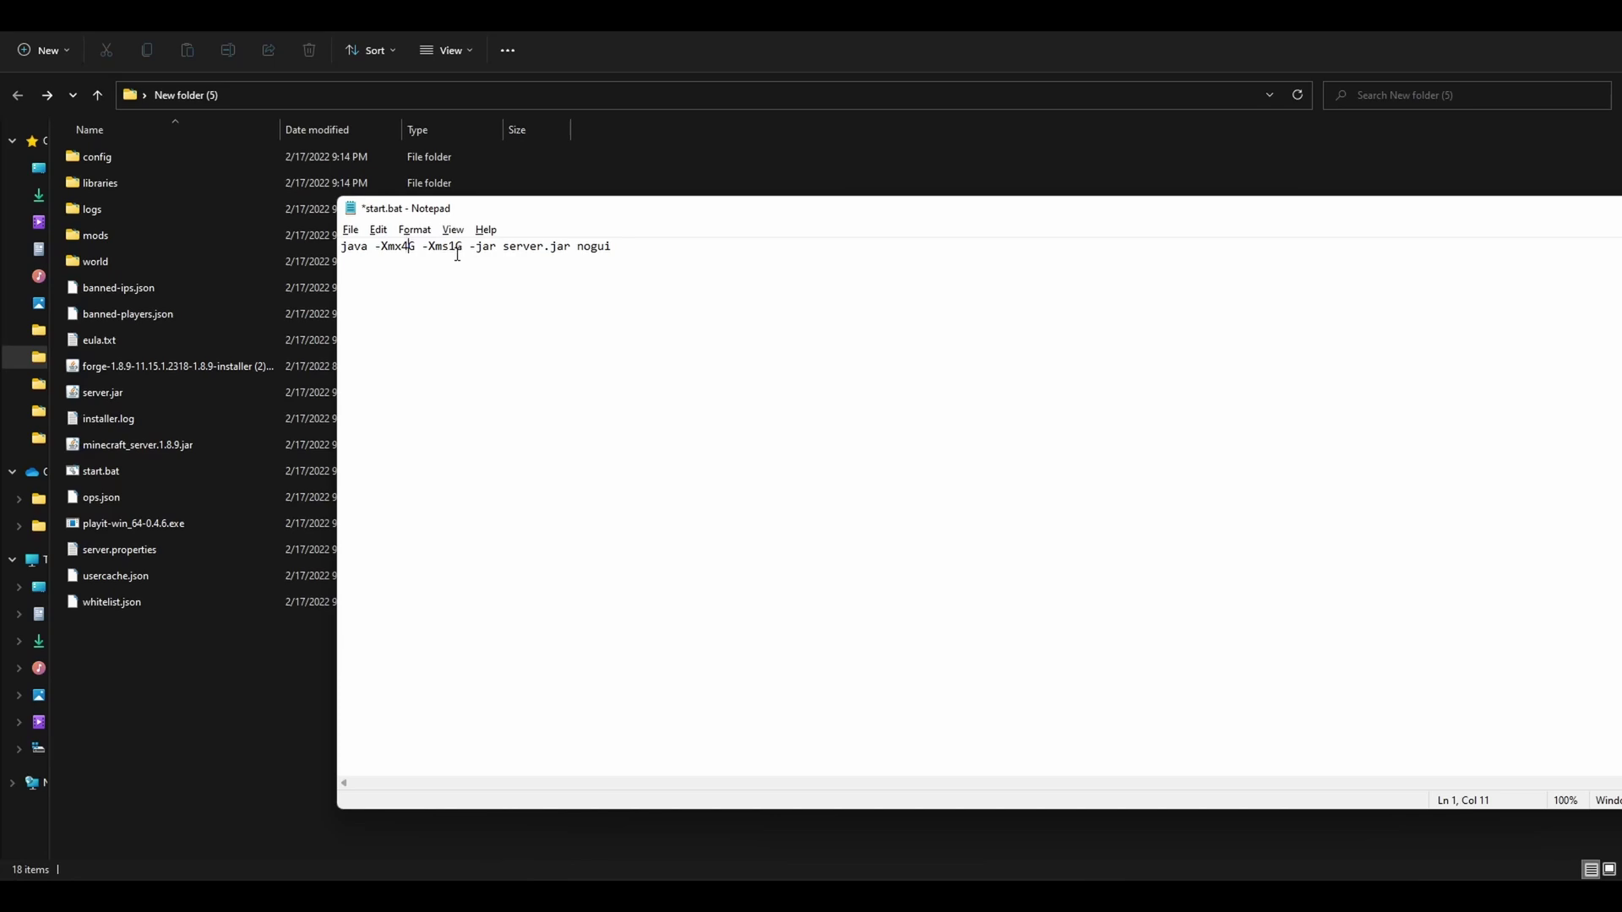
Set the launch command's maximum memory to 14G and its starting memory to 5G, and save start.bat.
{"action": "key", "text": "BackSpace"}
{"action": "type", "text": "6"}
{"action": "key", "text": "BackSpace"}
{"action": "type", "text": "14"}
{"action": "key", "text": "BackSpace"}
{"action": "left_click_drag", "start_coordinate": [730, 198], "coordinate": [463, 237]}
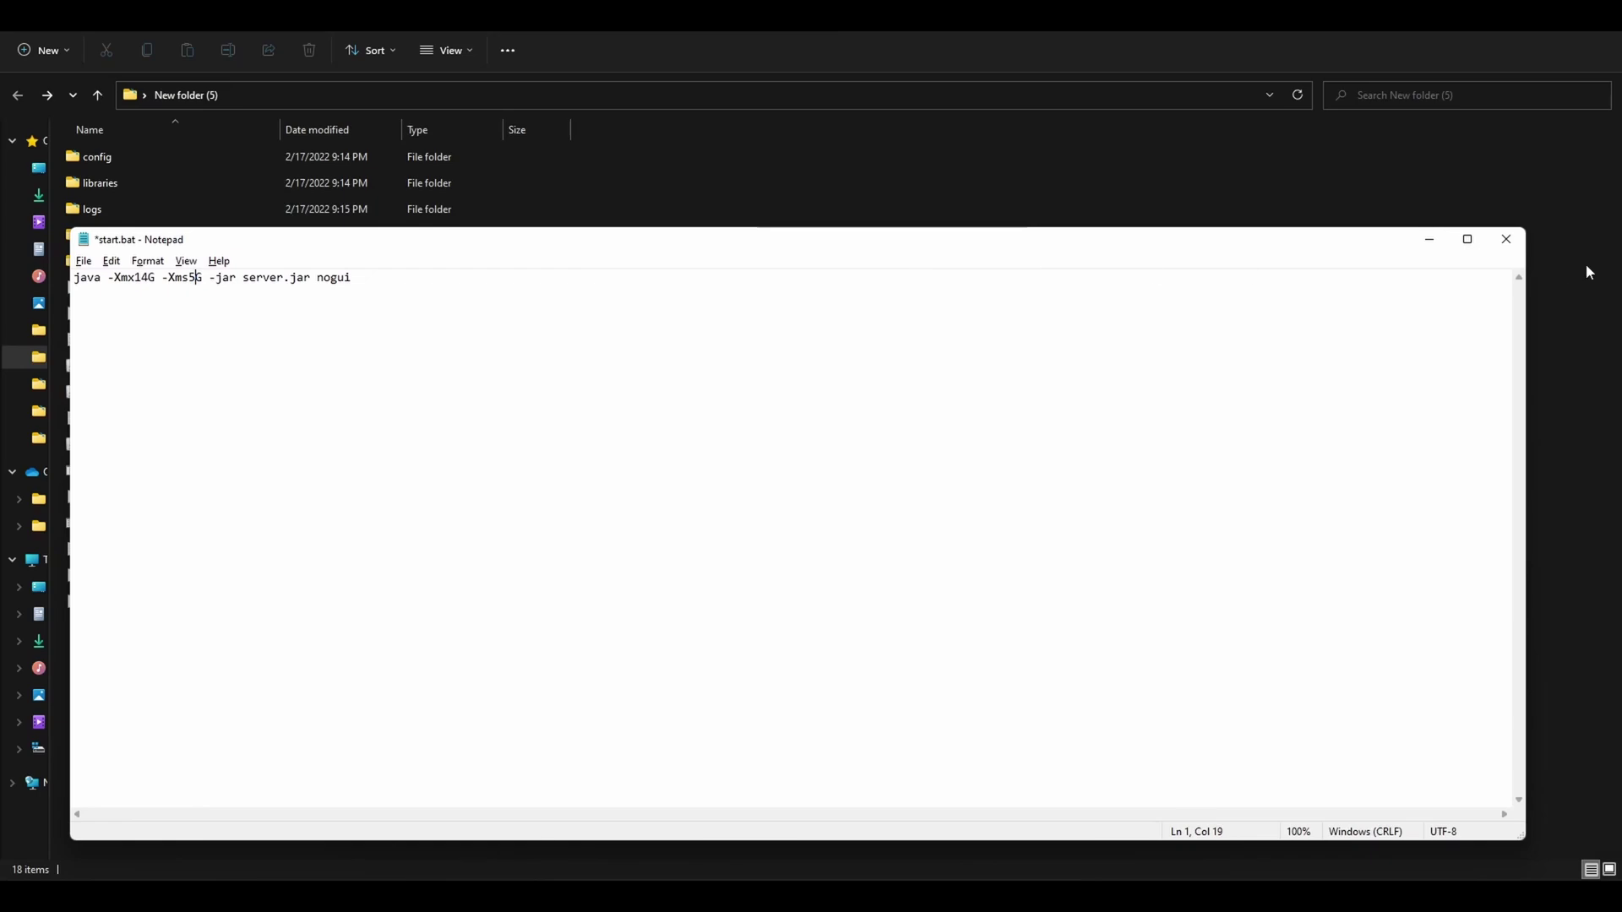
{"action": "left_click", "coordinate": [1506, 239]}
{"action": "key", "text": "Return"}
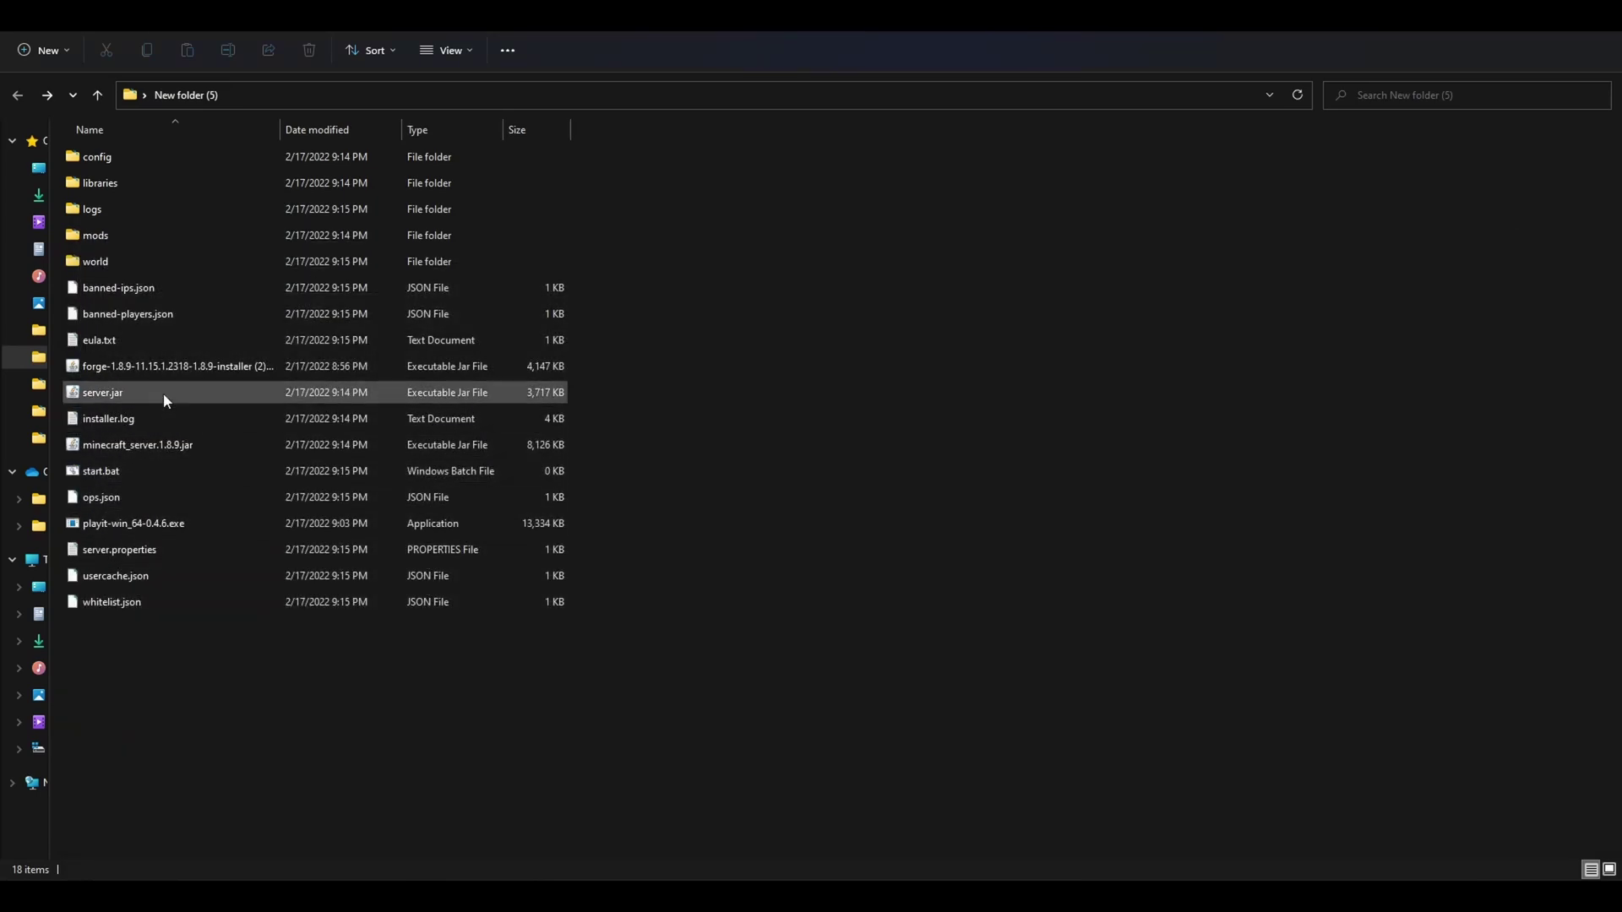
Start the Forge server with start.bat, and run playit-0.6.5-beta-signed.exe.
{"action": "double_click", "coordinate": [169, 469]}
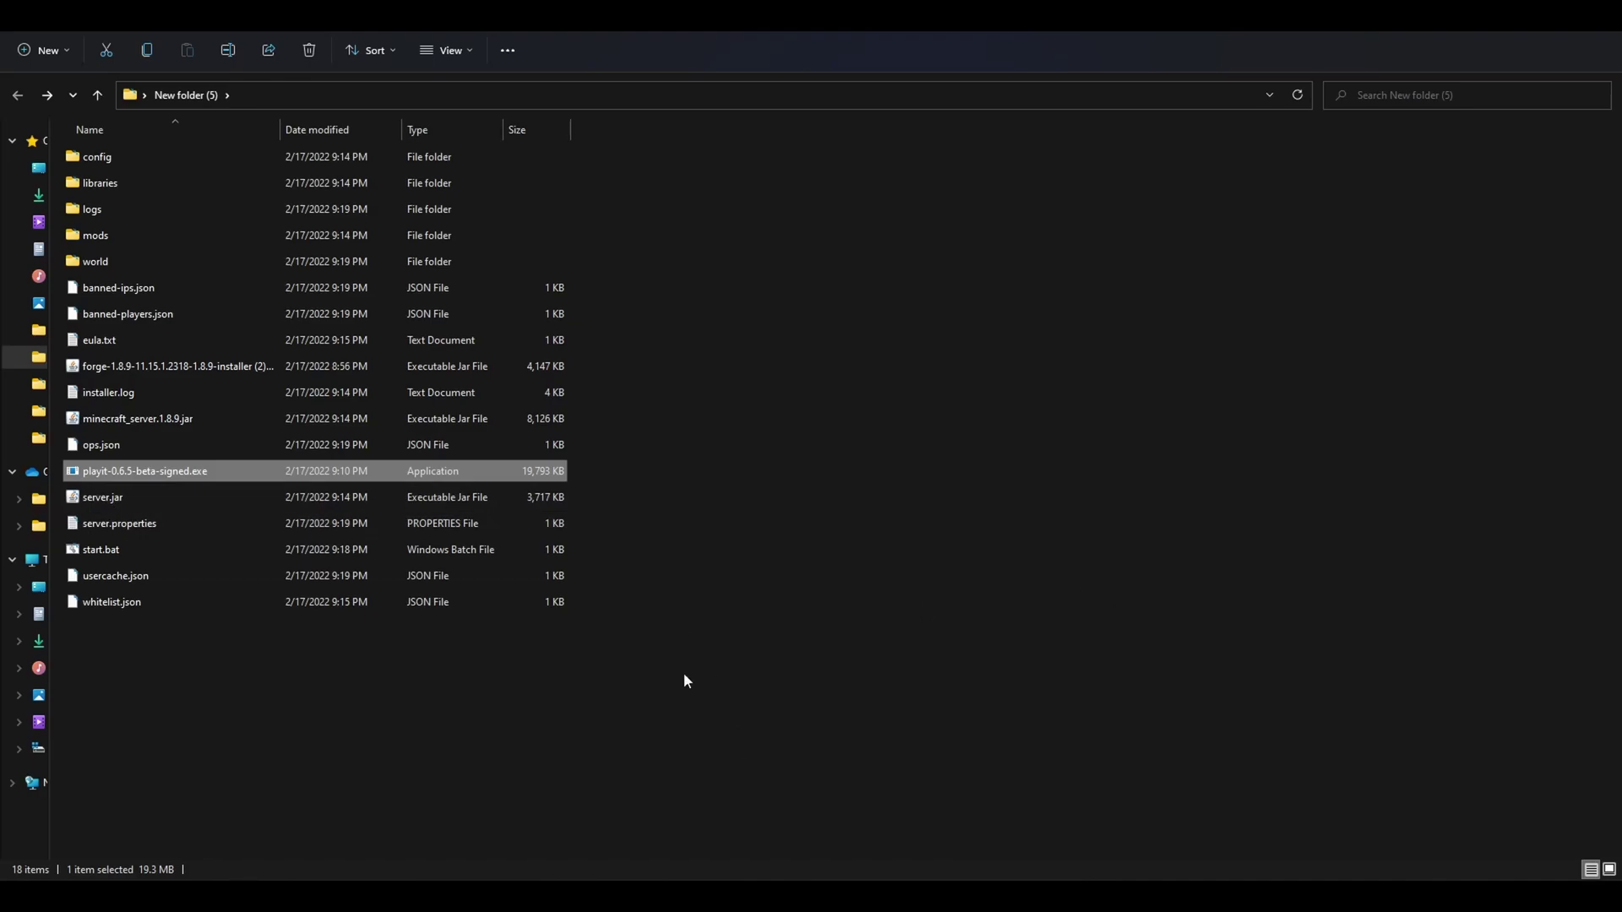
{"action": "double_click", "coordinate": [211, 470]}
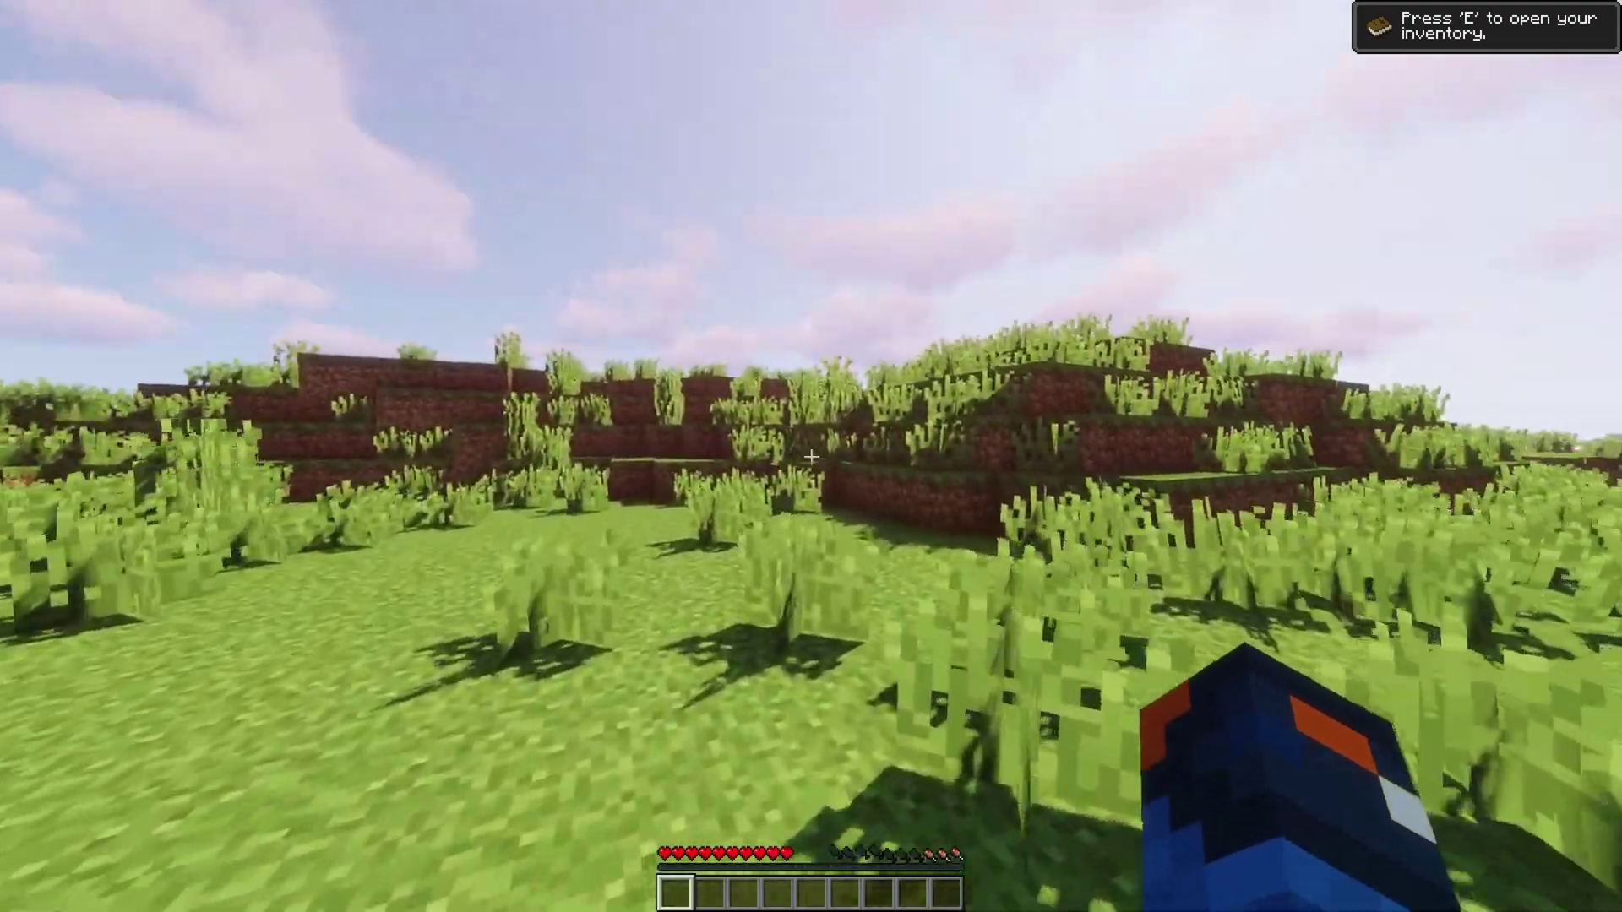
{"action": "key", "text": "w"}
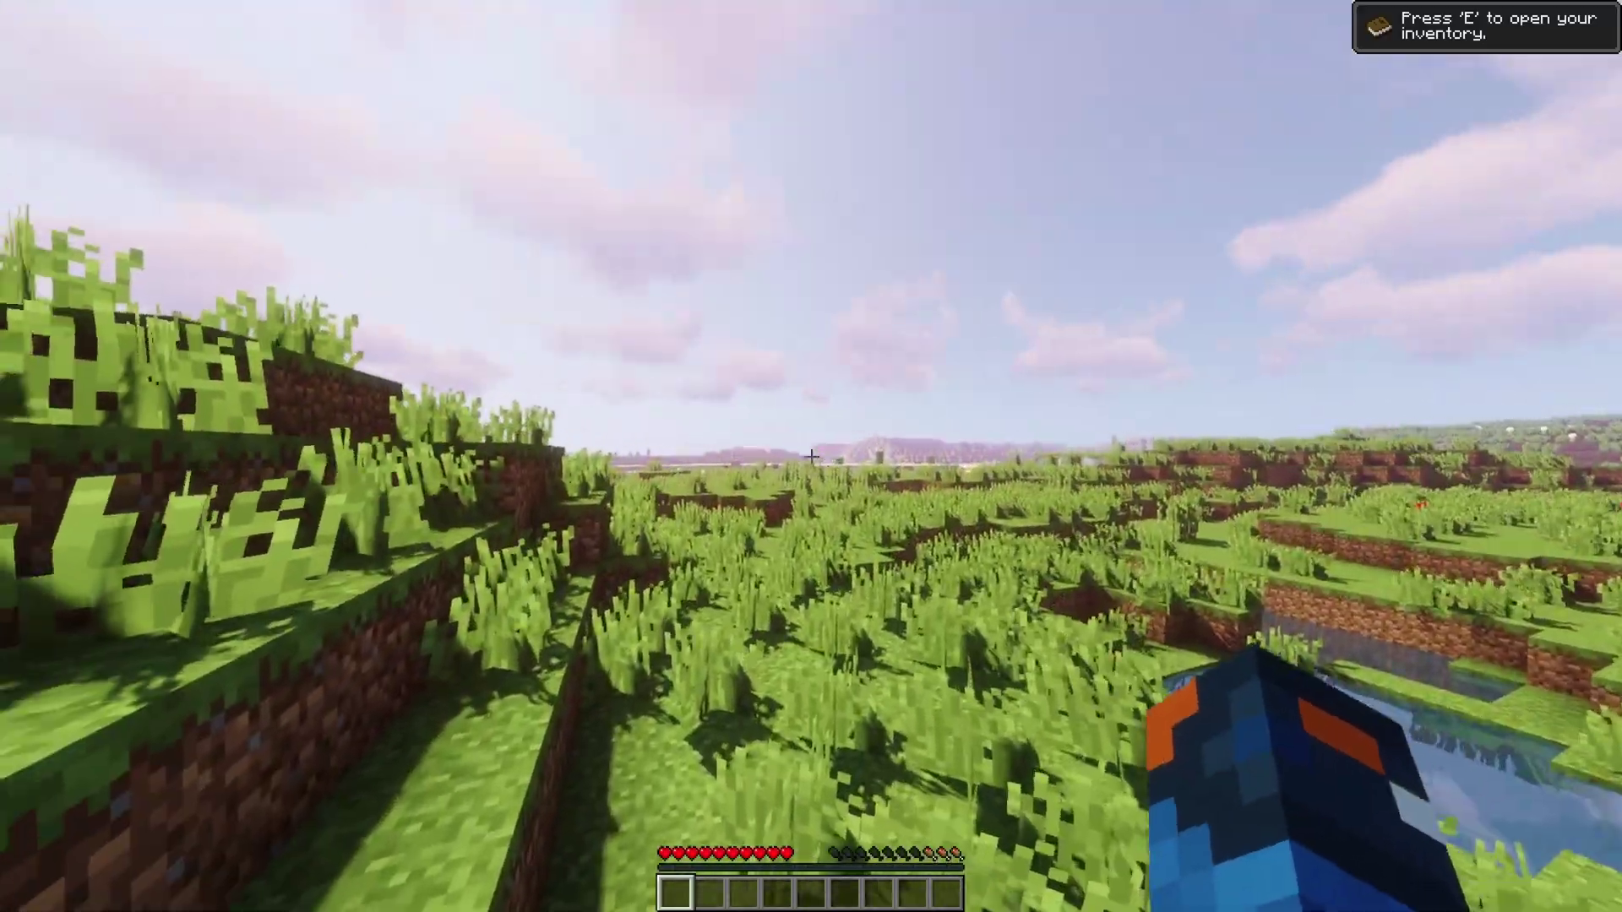
{"action": "key", "text": "w"}
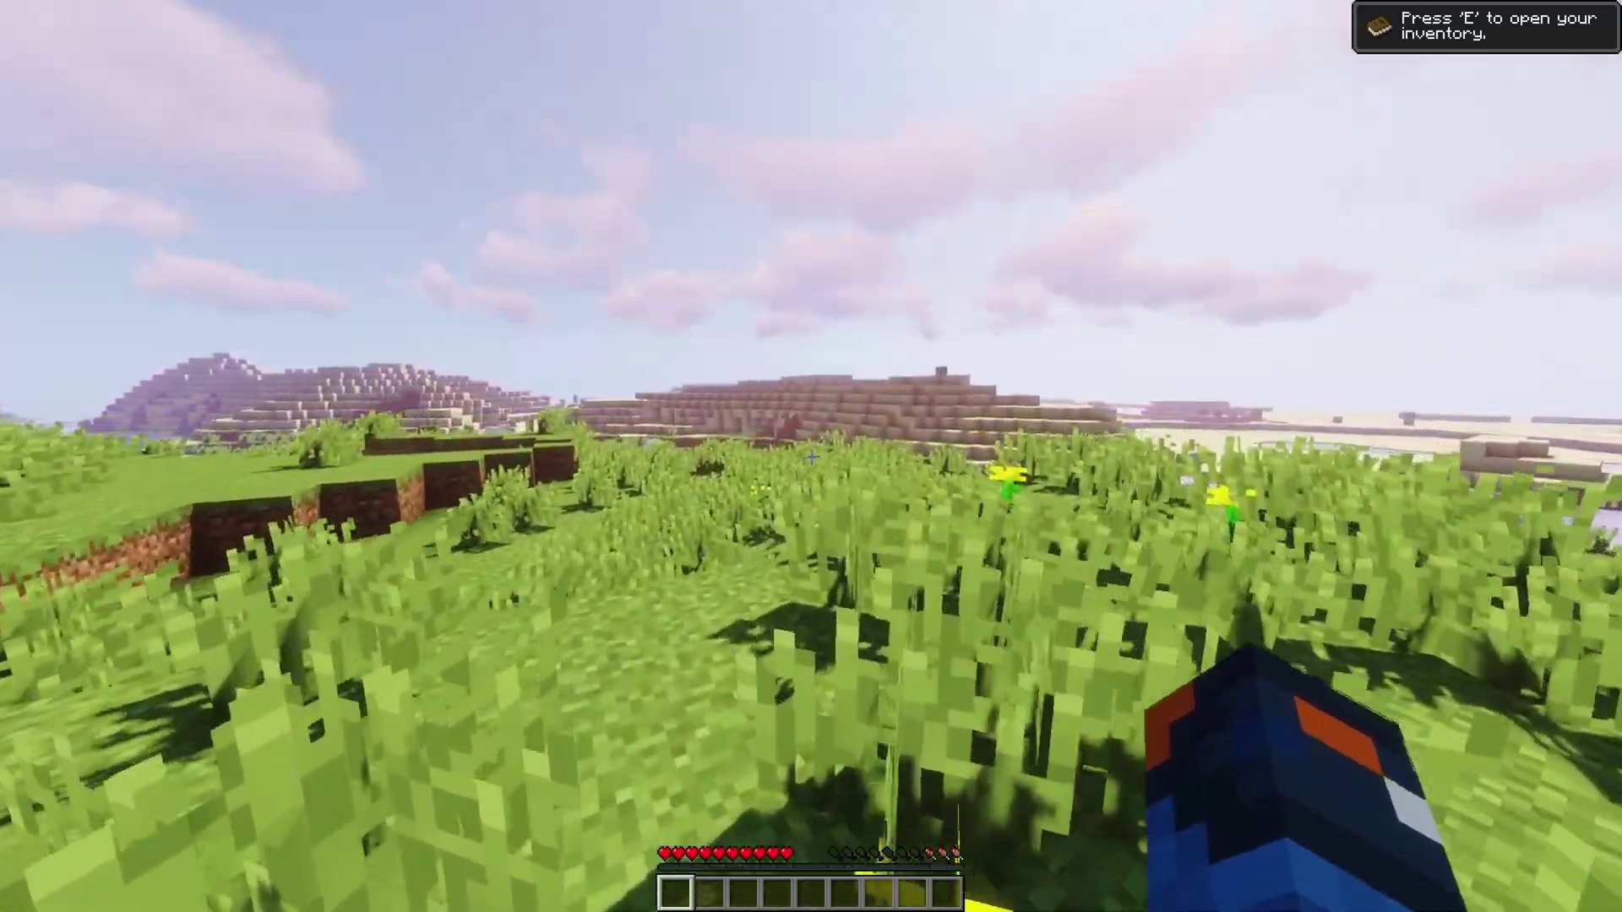
{"action": "key", "text": "w"}
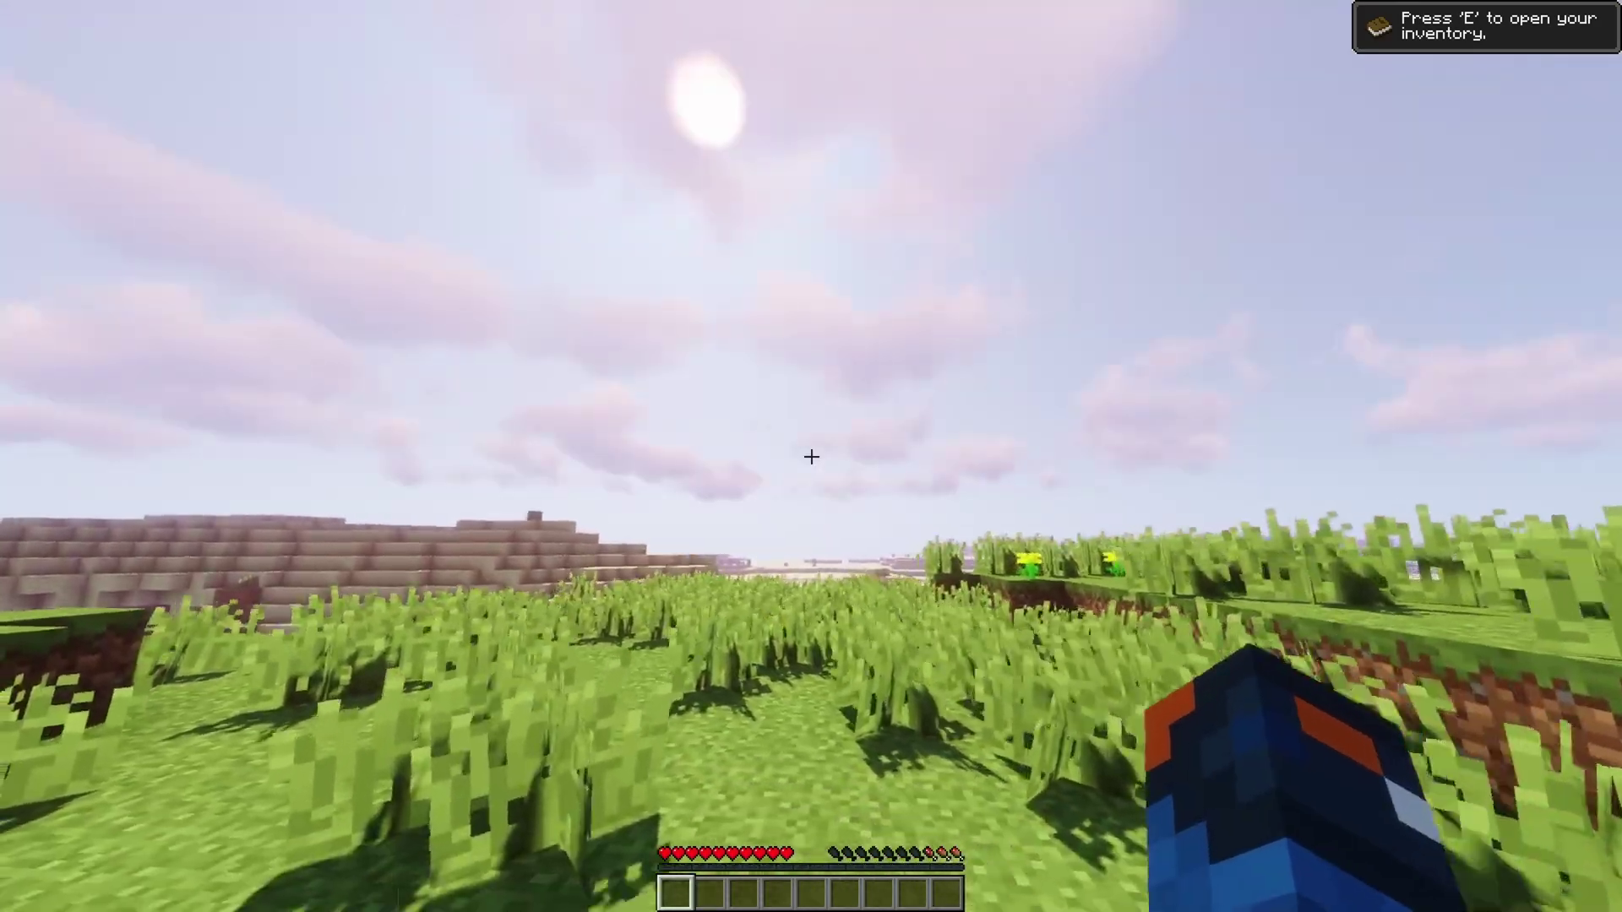
{"action": "key", "text": "w"}
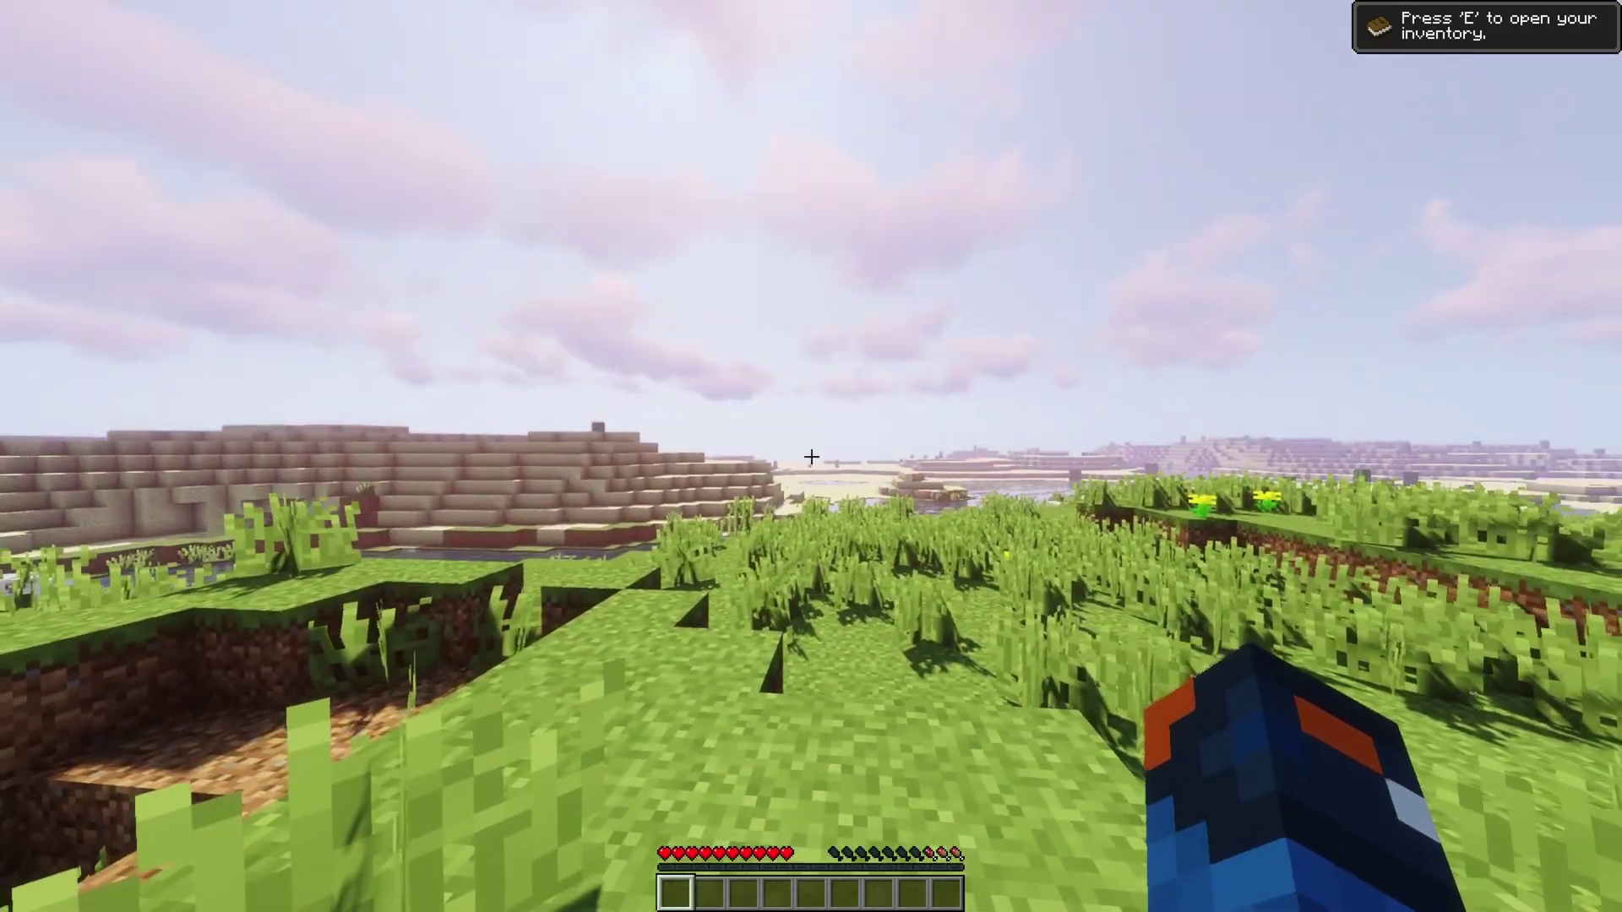
{"action": "key", "text": "F5"}
{"action": "key", "text": "F5"}
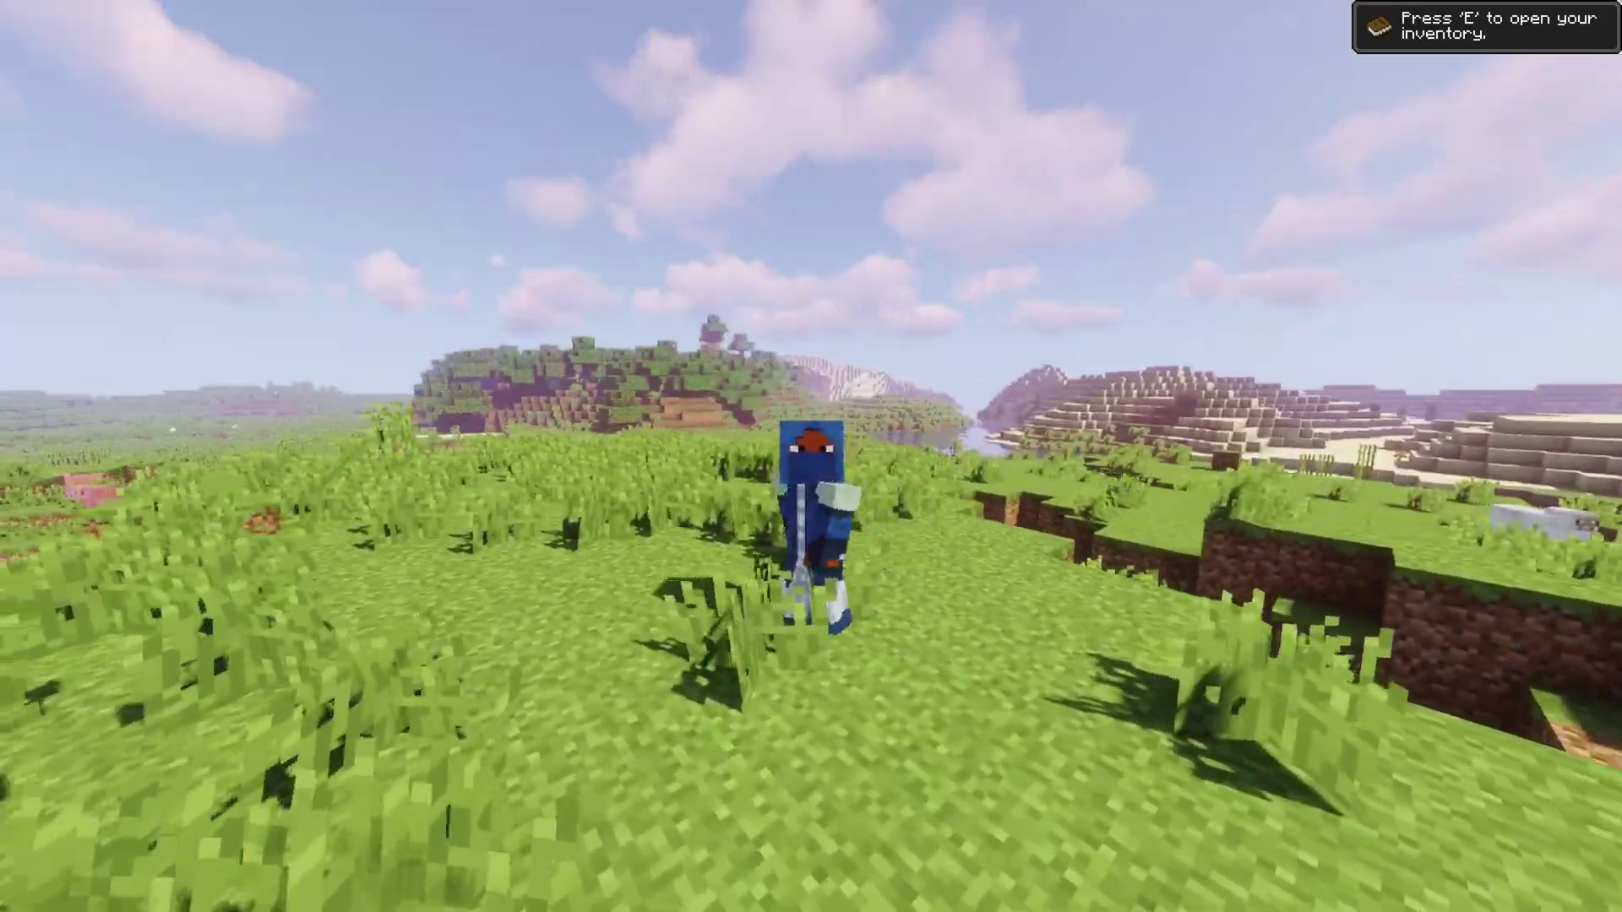
{"action": "key", "text": "w"}
{"action": "key", "text": "w"}
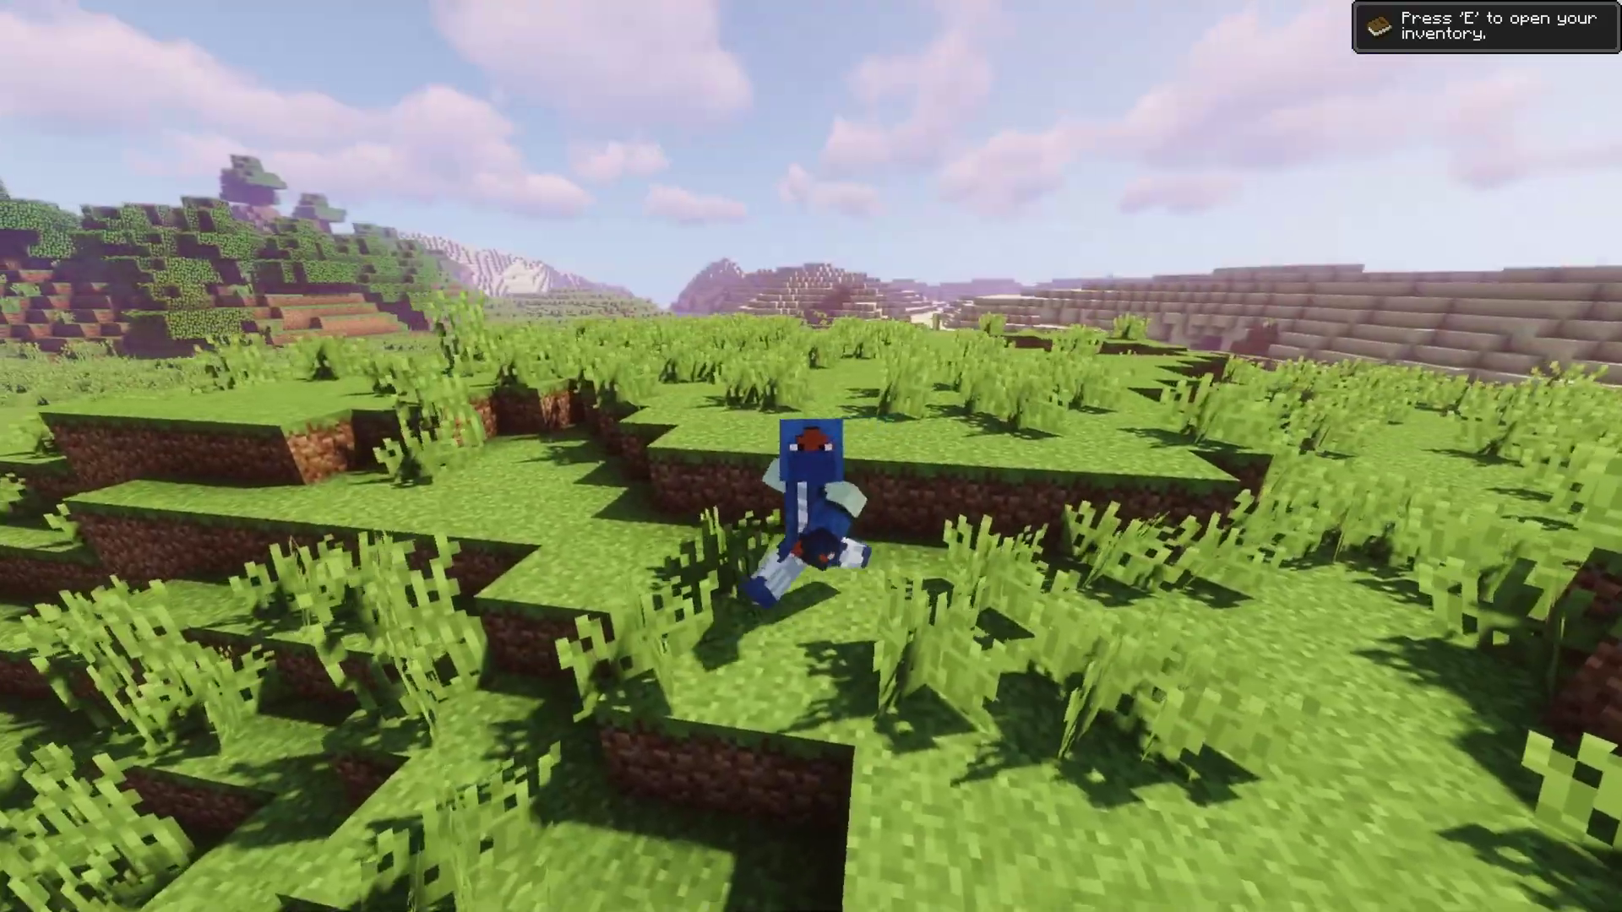
{"action": "key", "text": "w"}
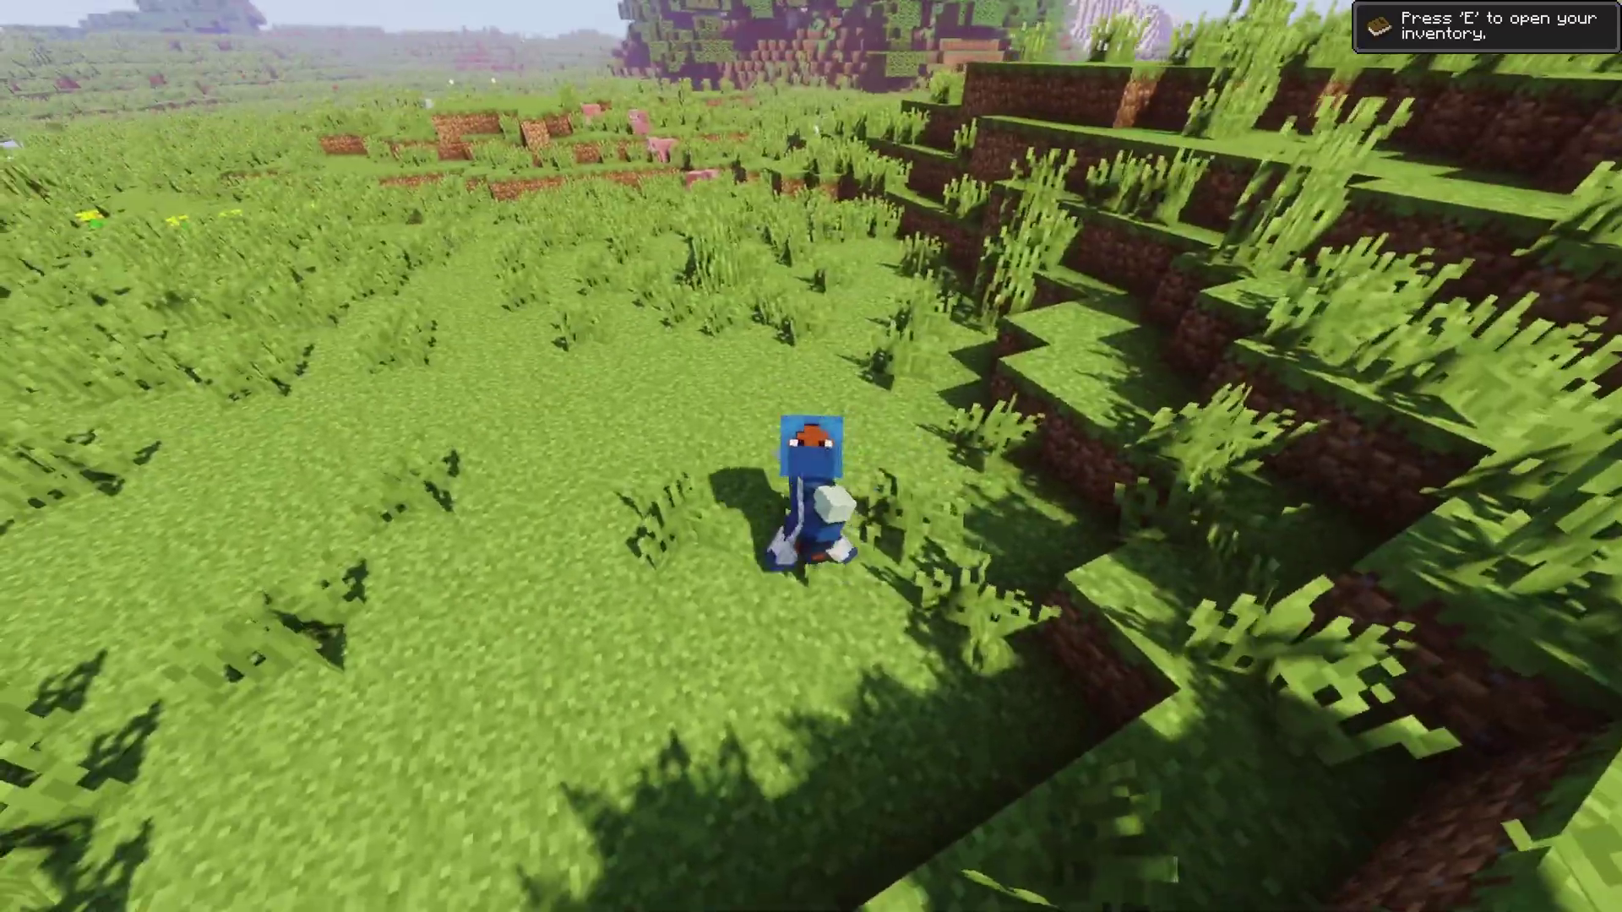
{"action": "key", "text": "w"}
{"action": "key", "text": "w"}
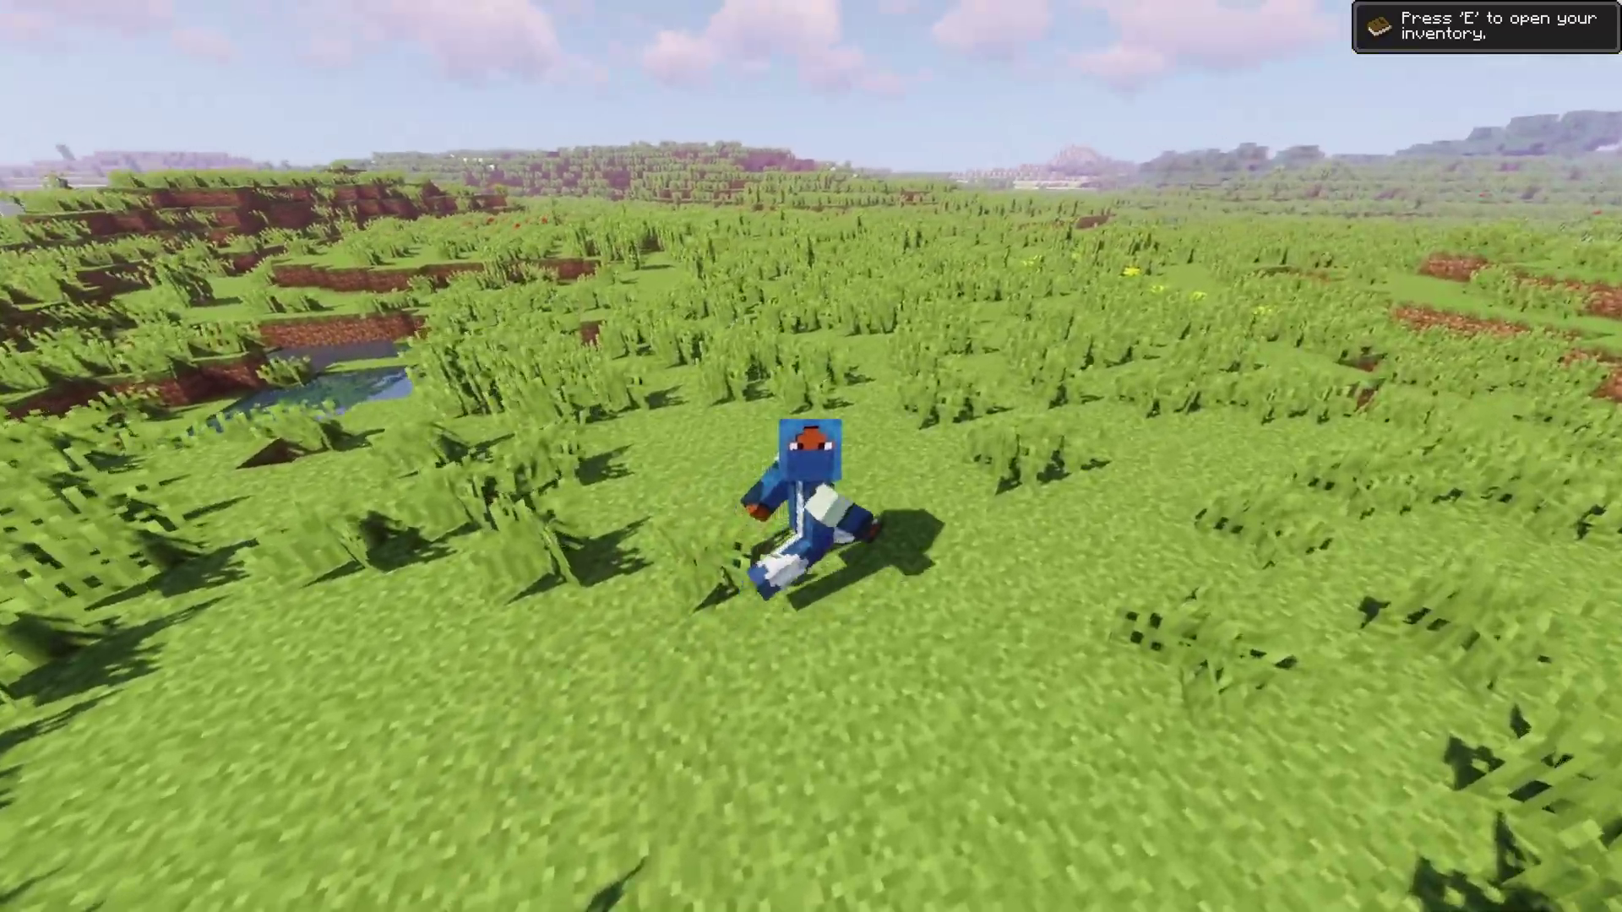
{"action": "key", "text": "w"}
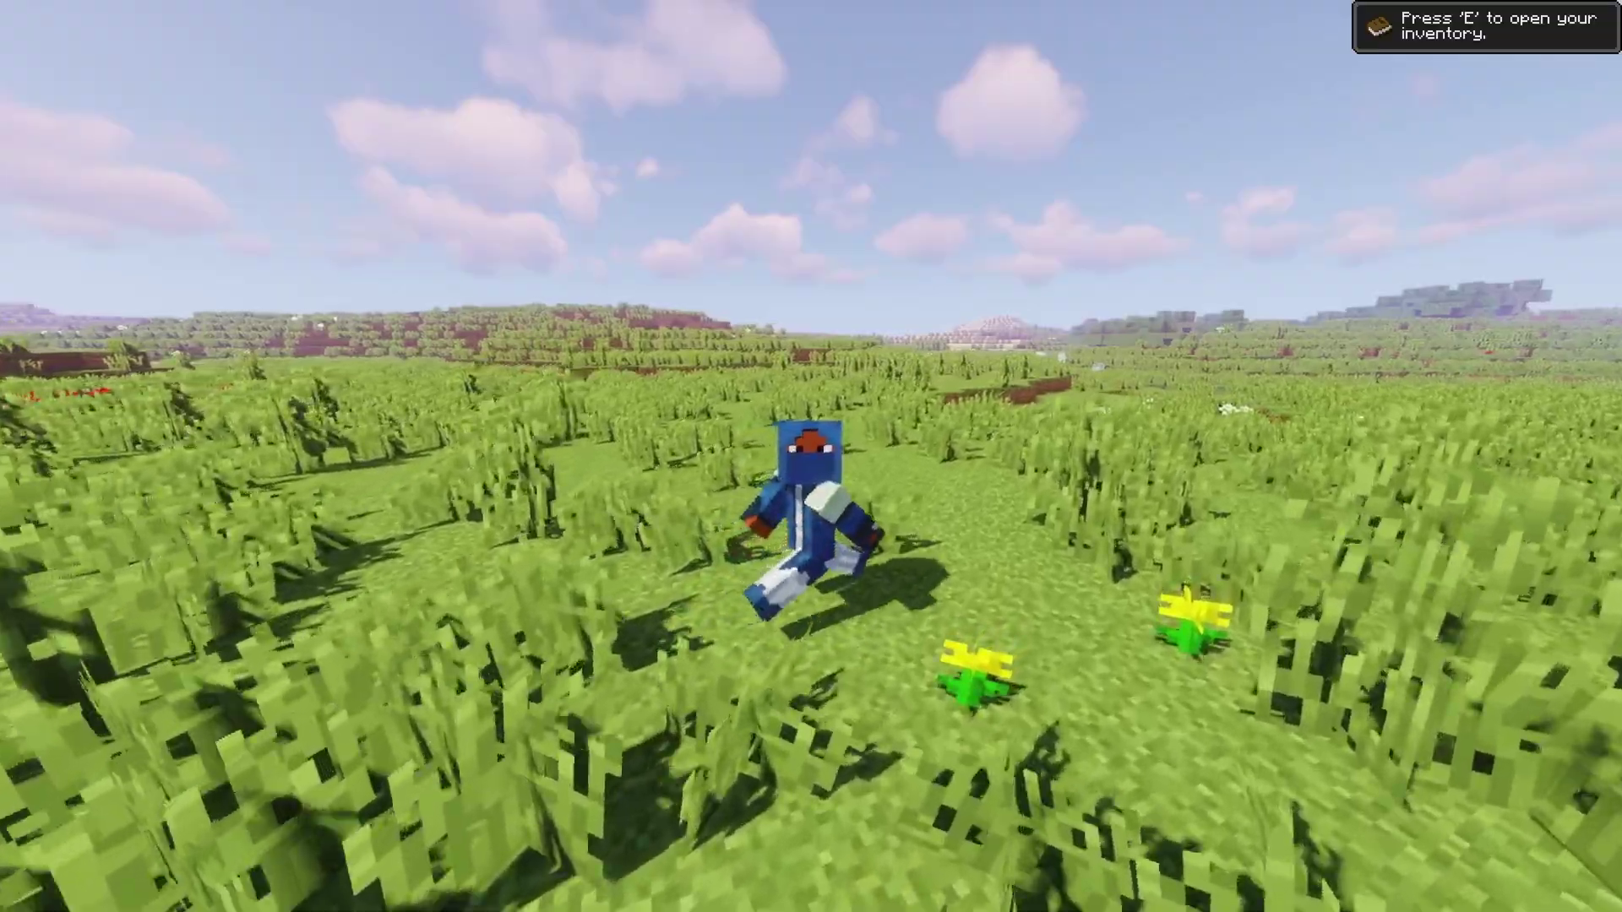
{"action": "key", "text": "w"}
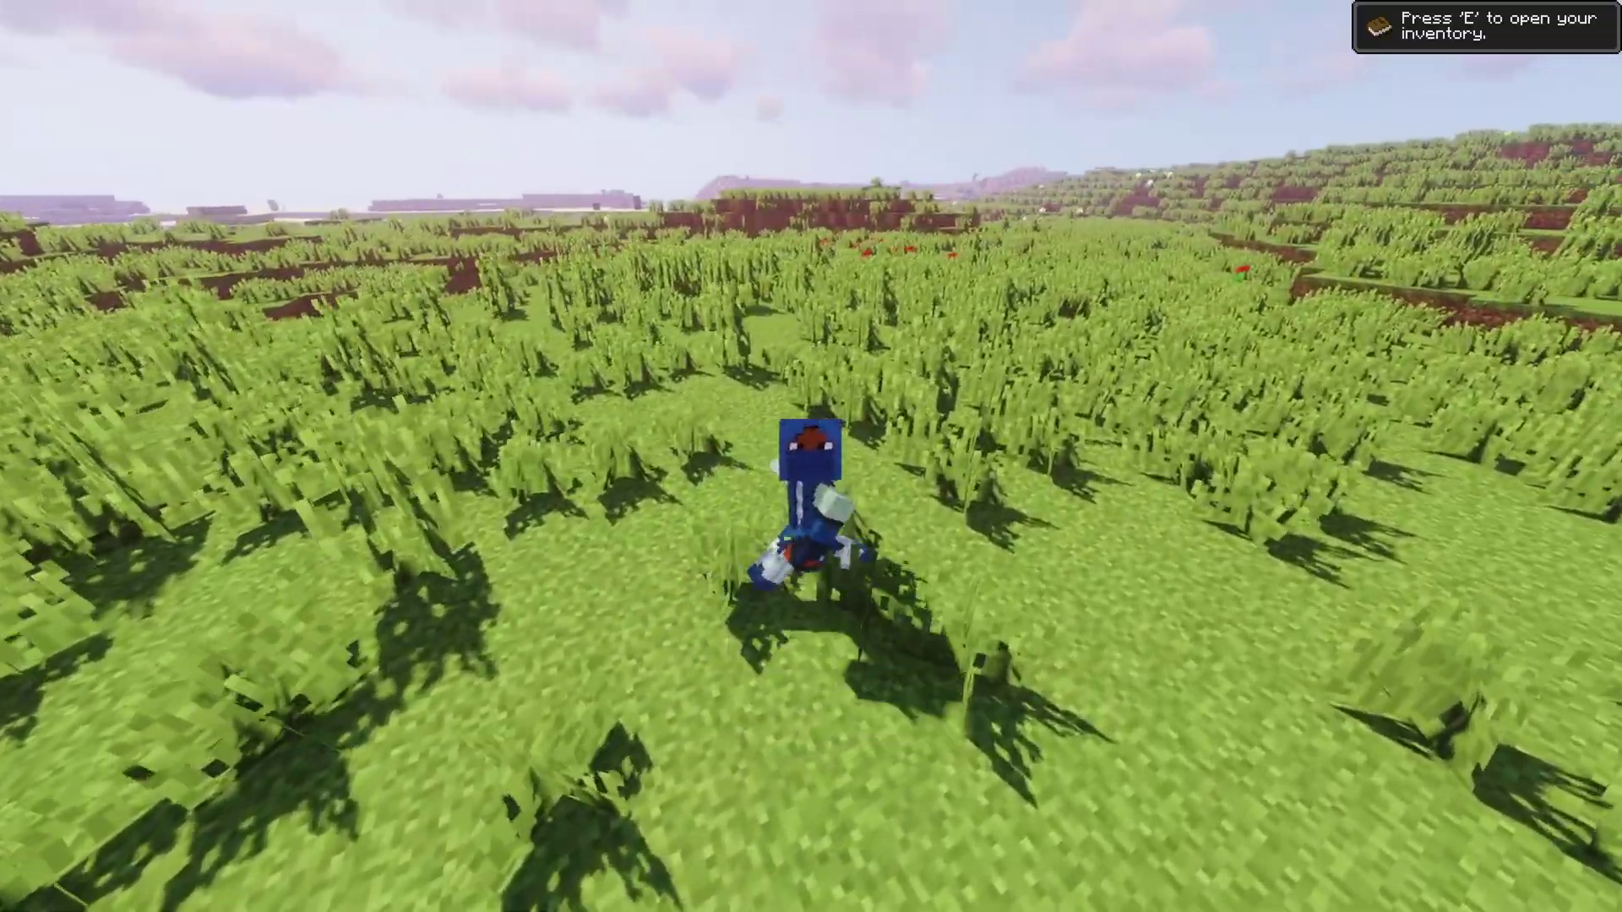
{"action": "key", "text": "w"}
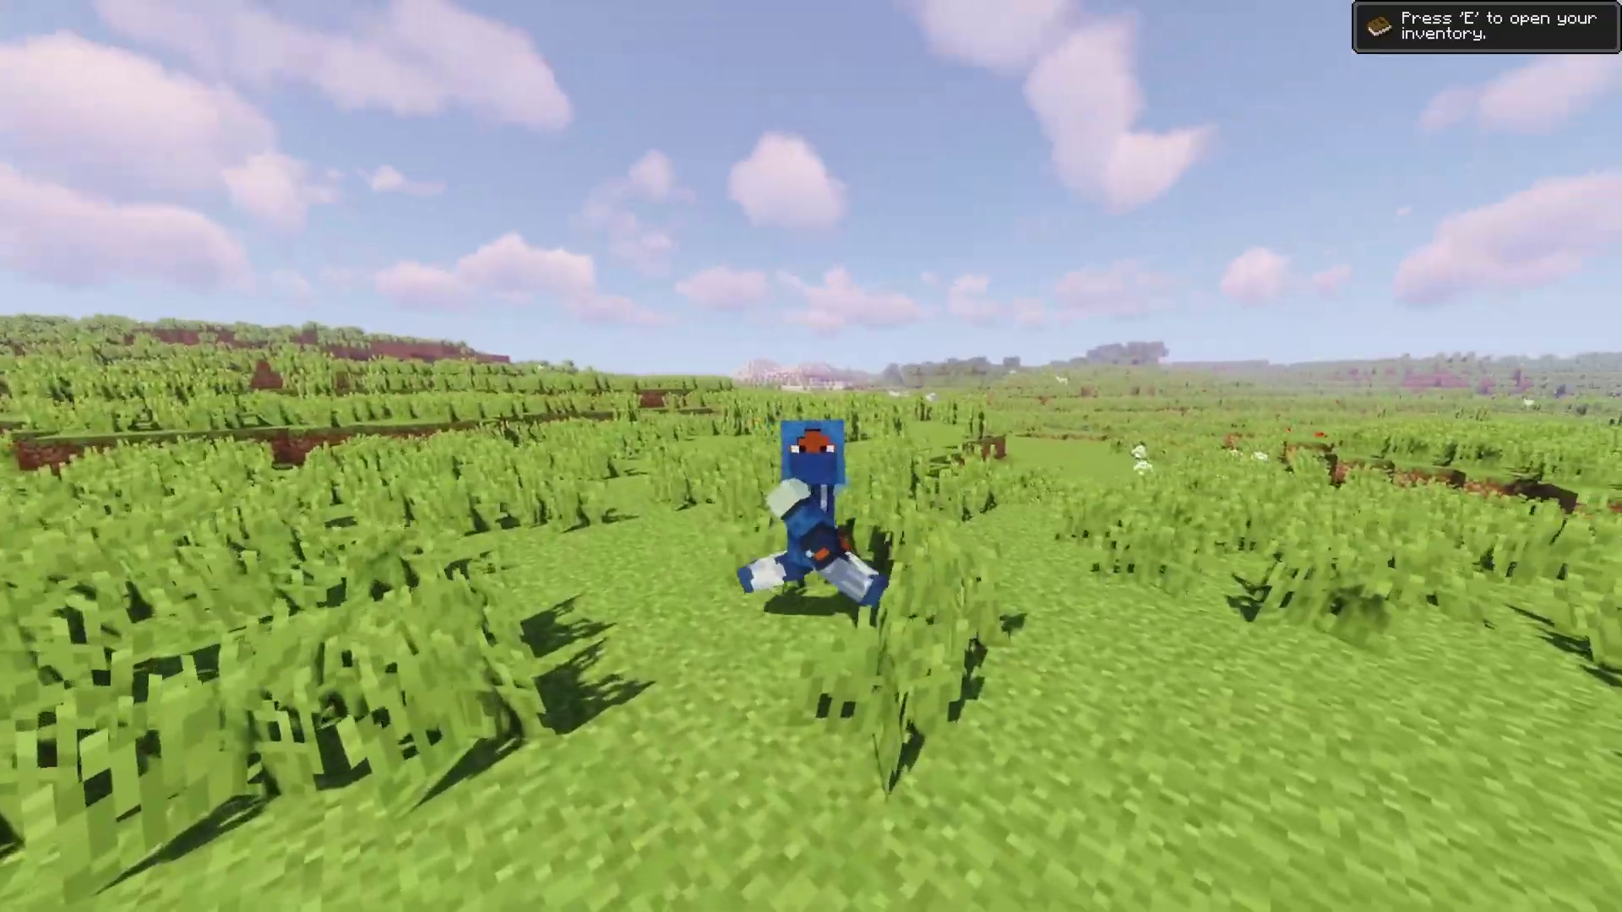
{"action": "key", "text": "w"}
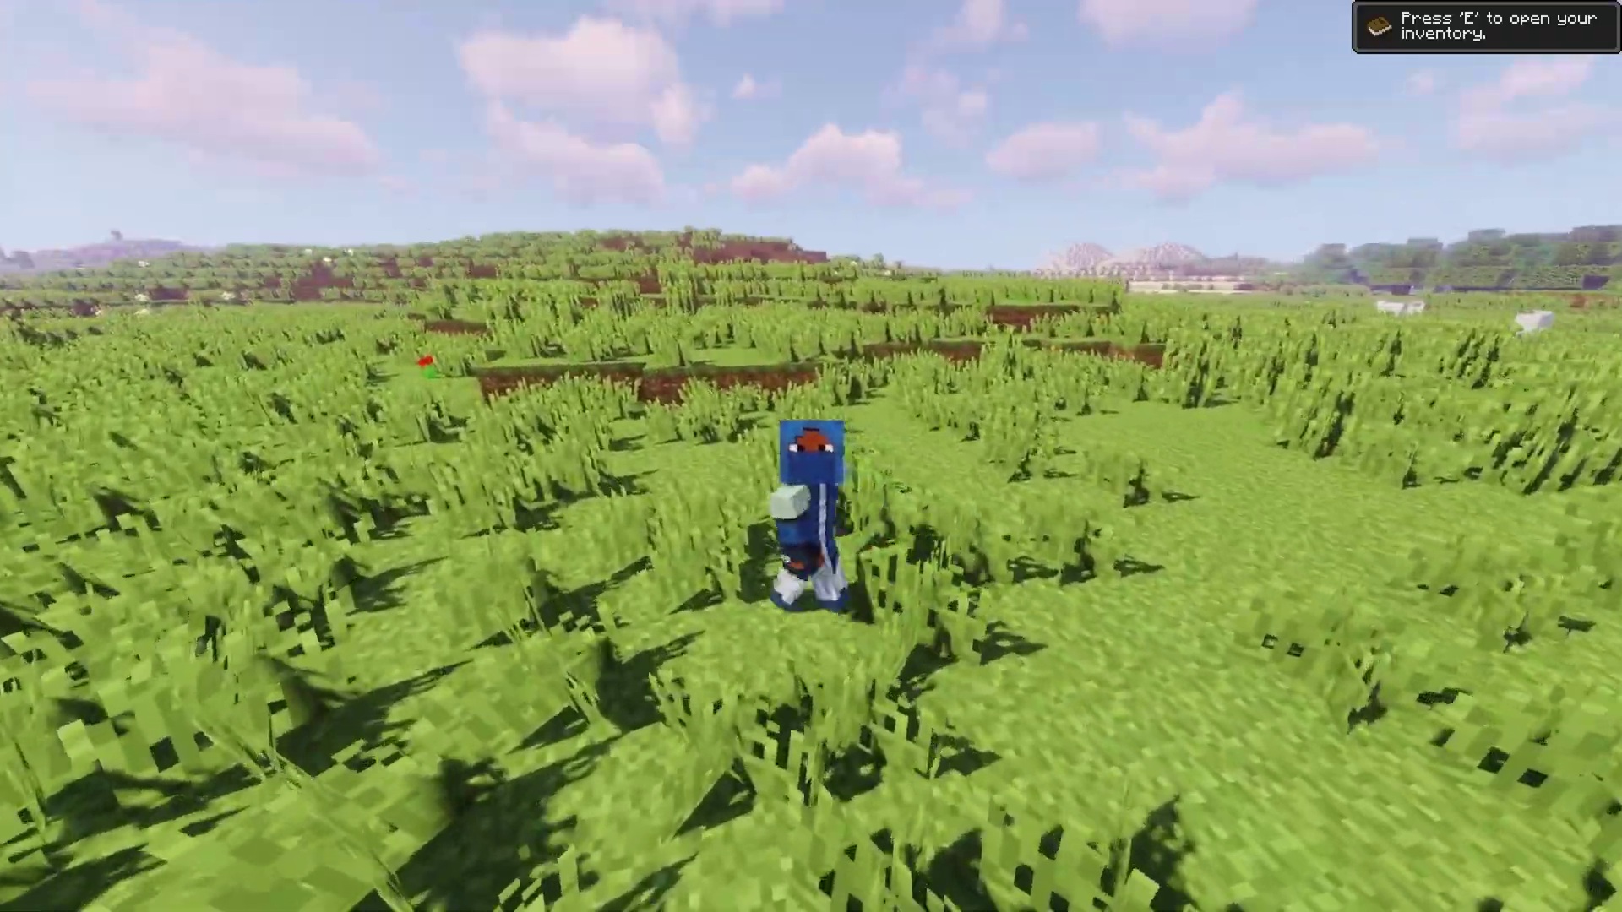
{"action": "key", "text": "w"}
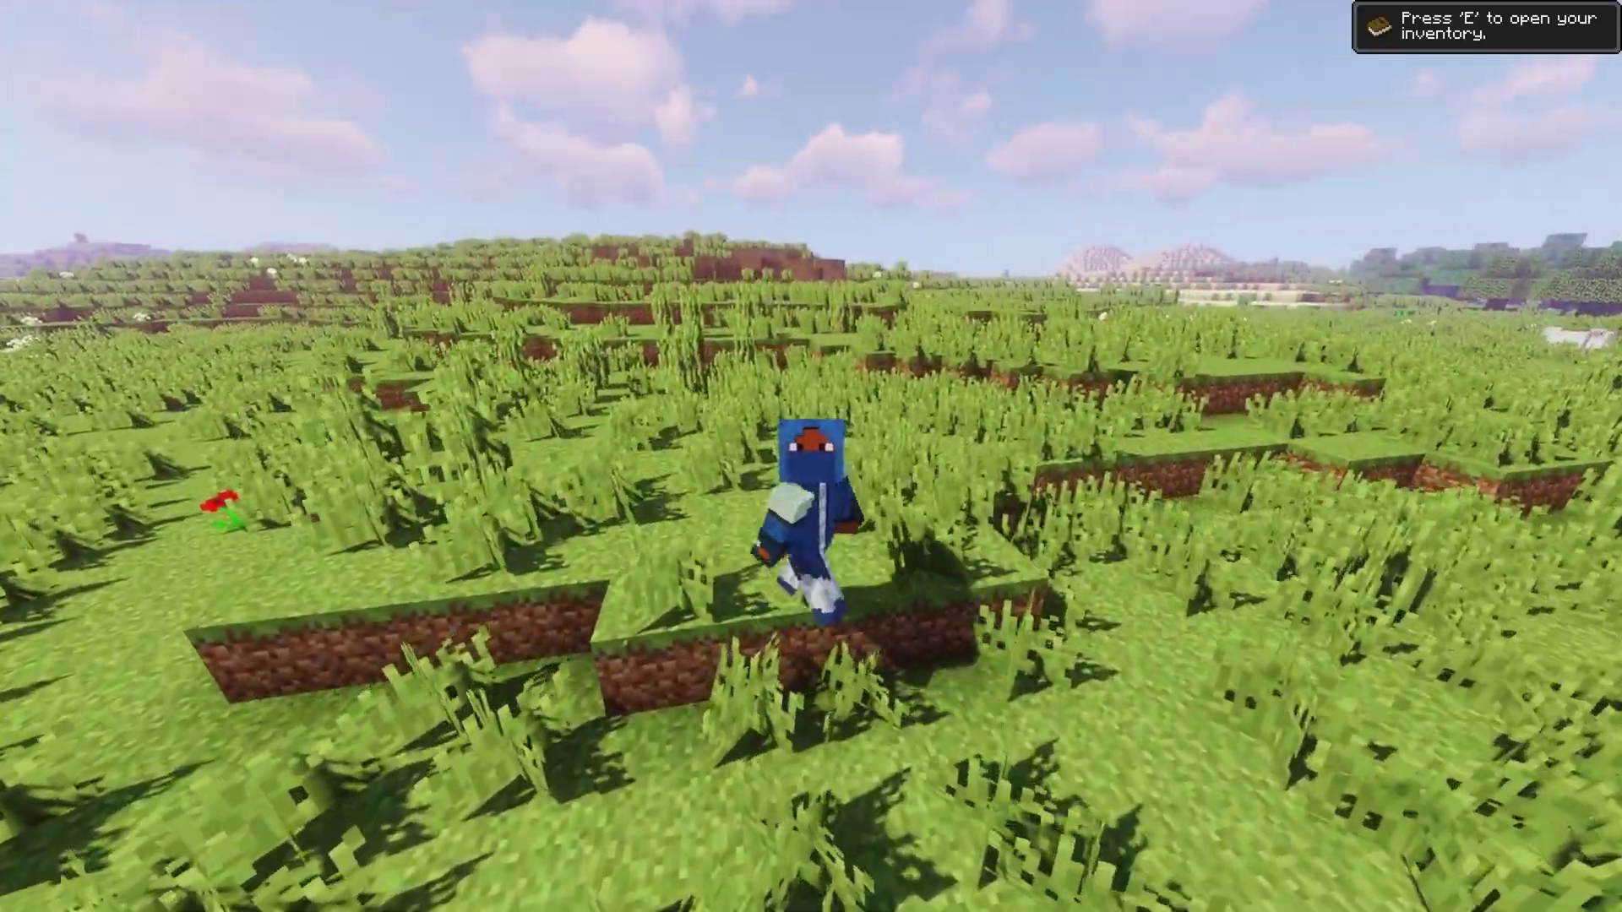
{"action": "key", "text": "w"}
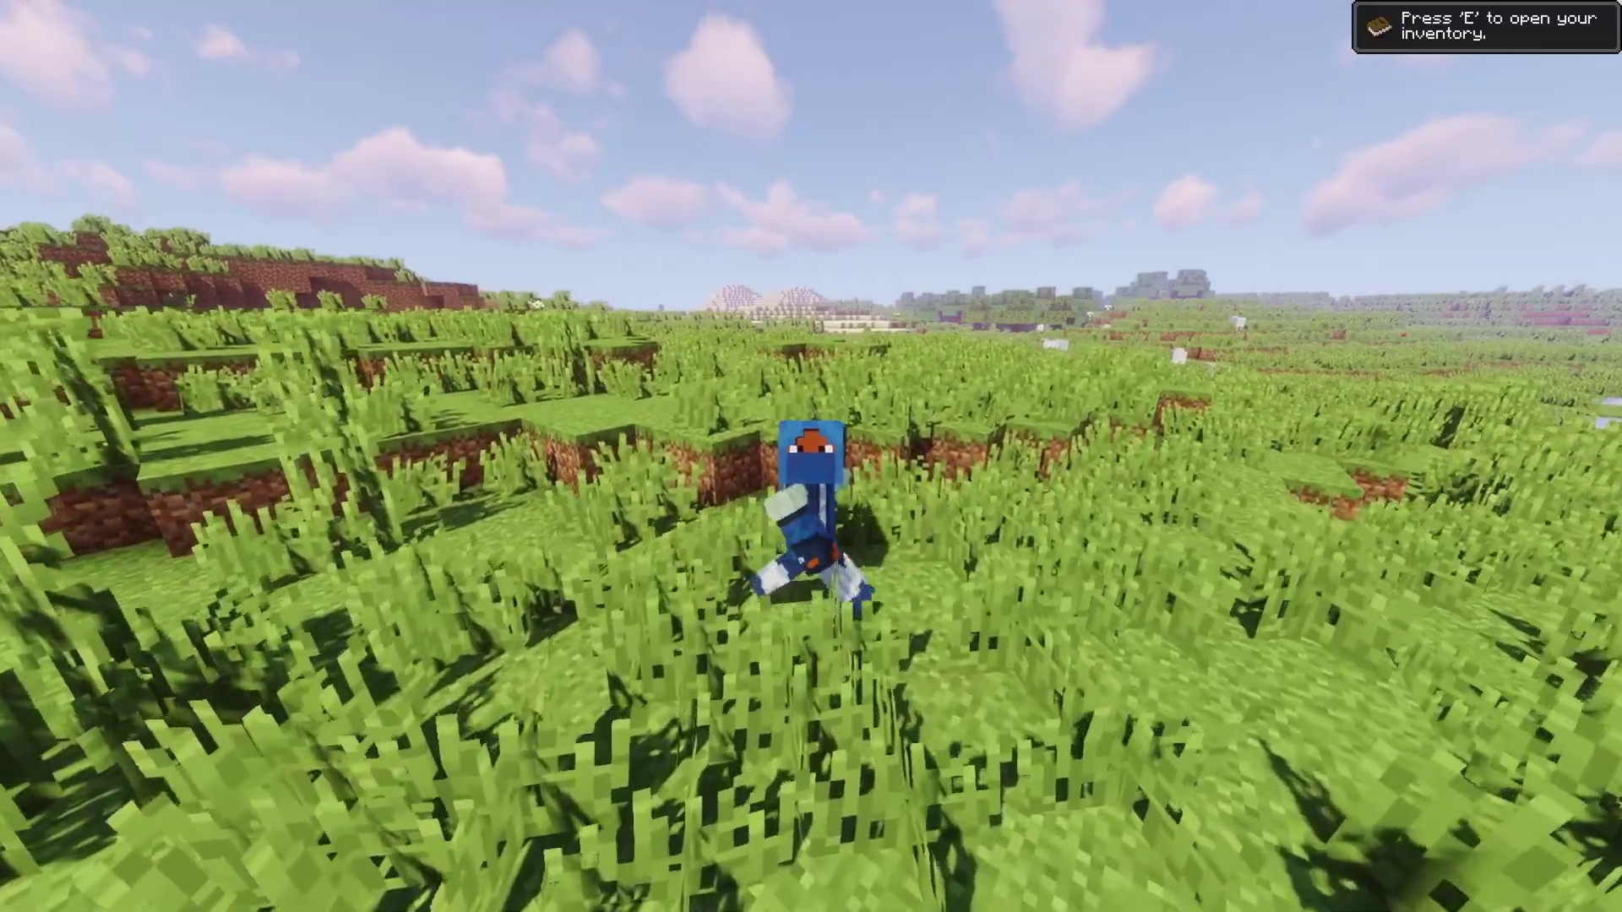
{"action": "key", "text": "w"}
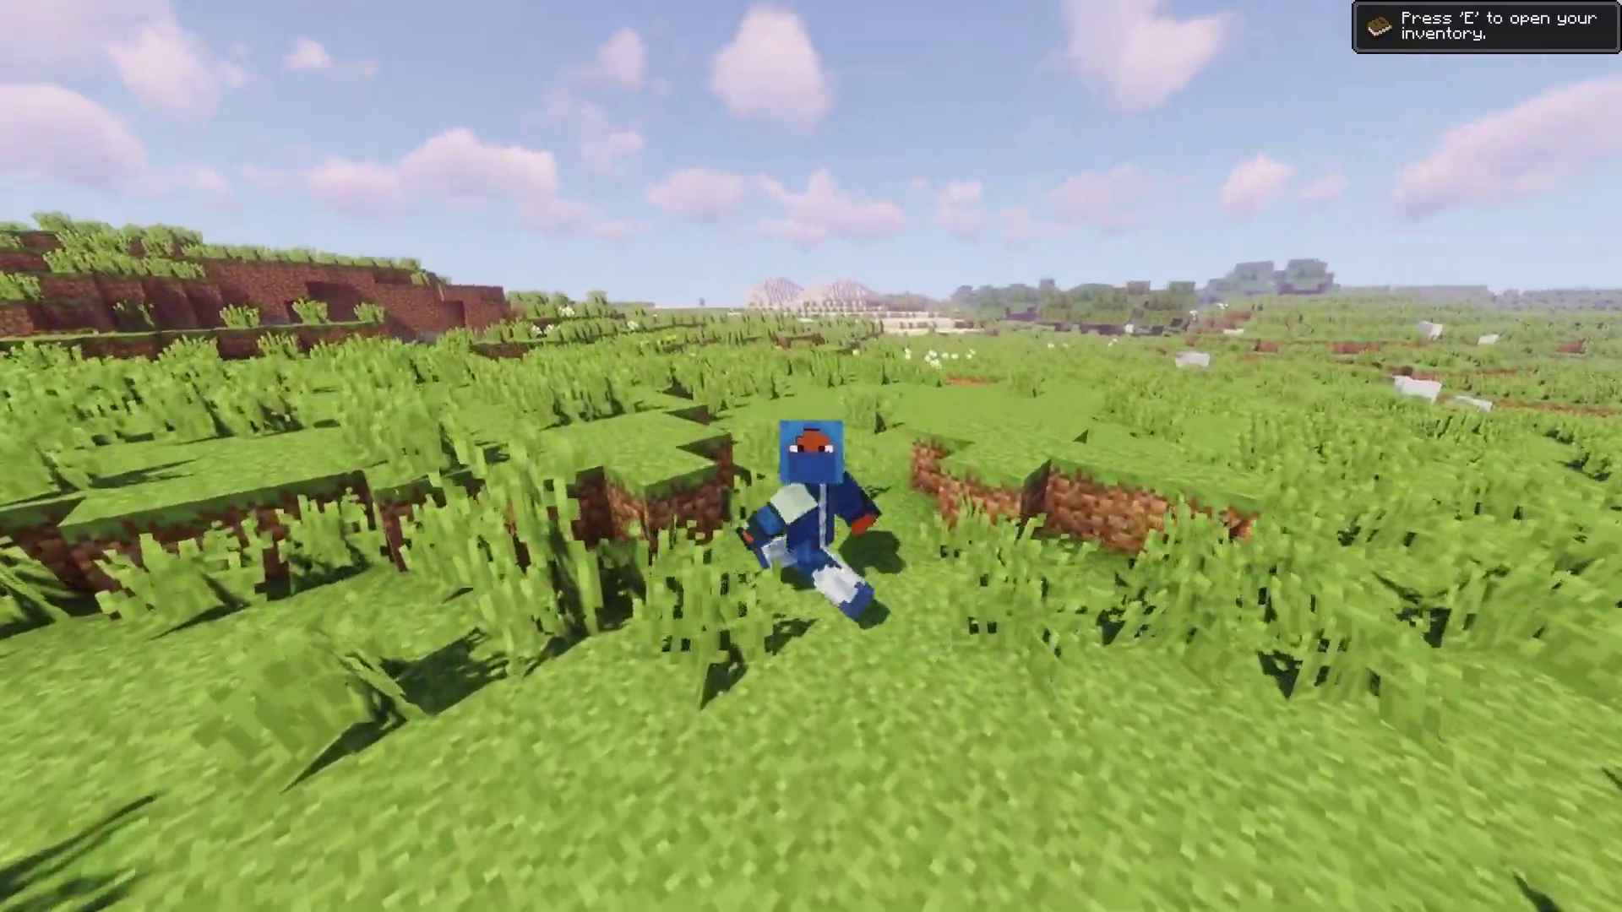
{"action": "key", "text": "w"}
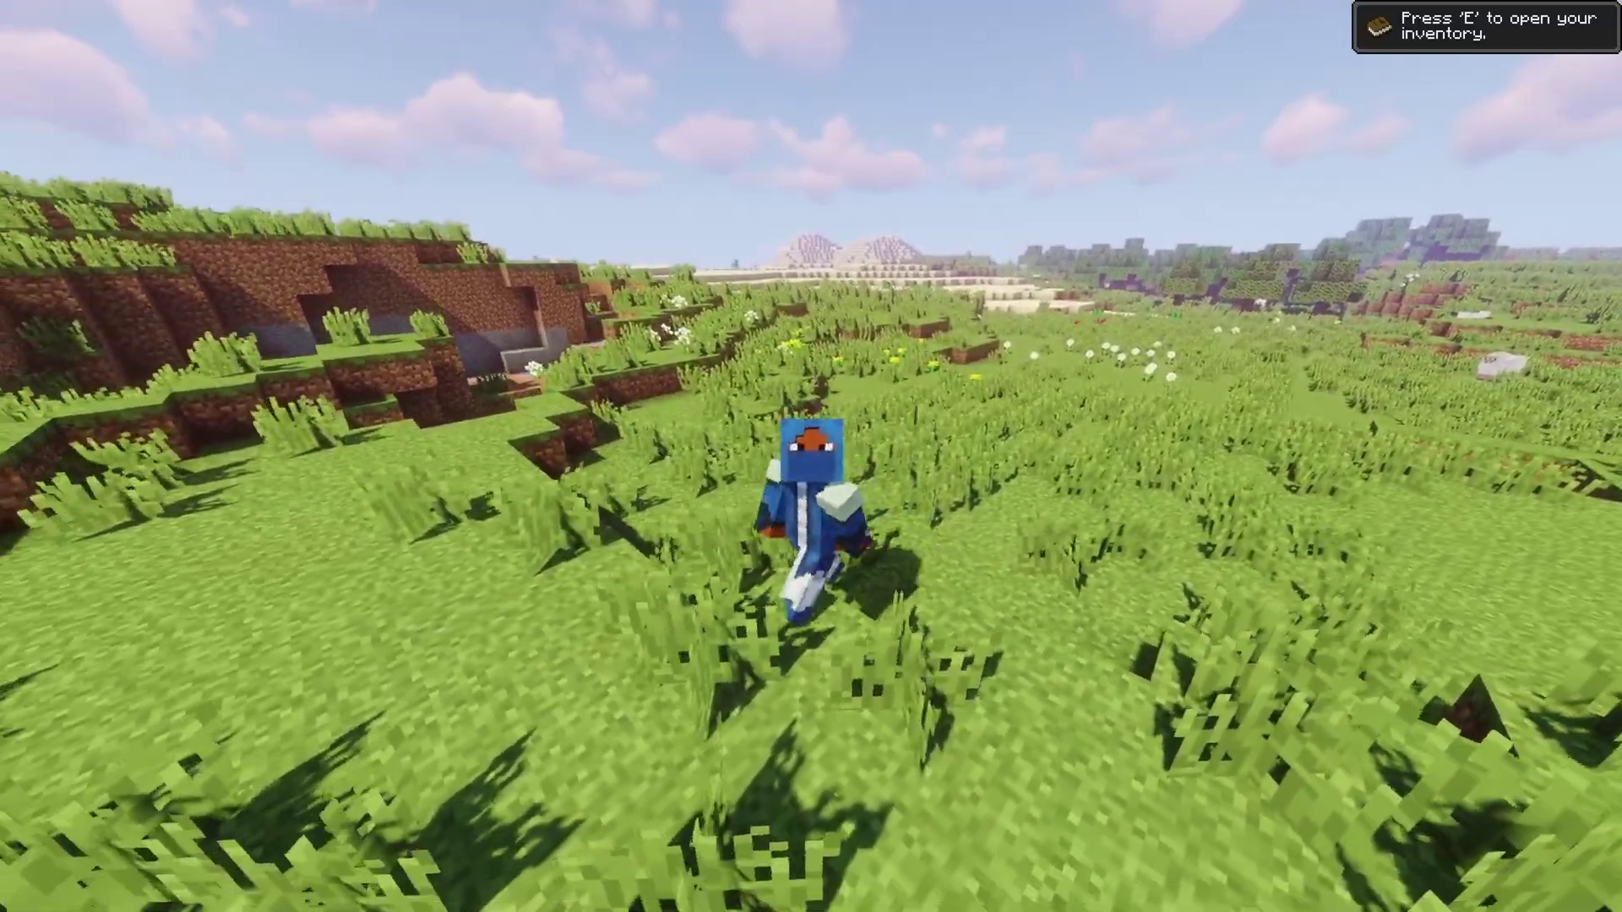
{"action": "key", "text": "w"}
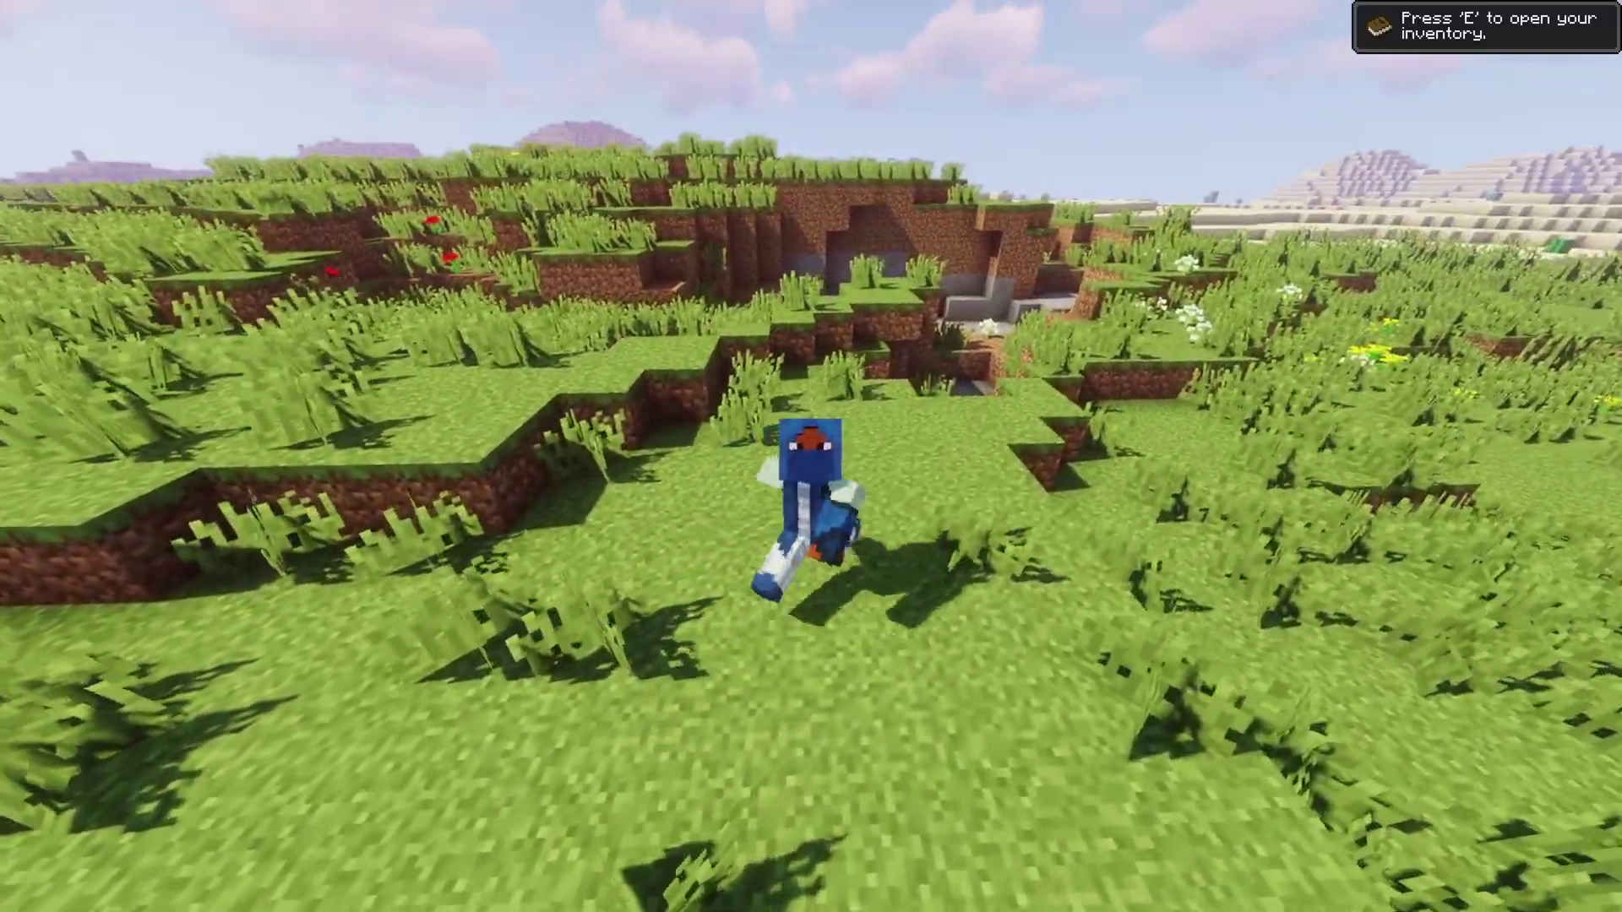
{"action": "key", "text": "w"}
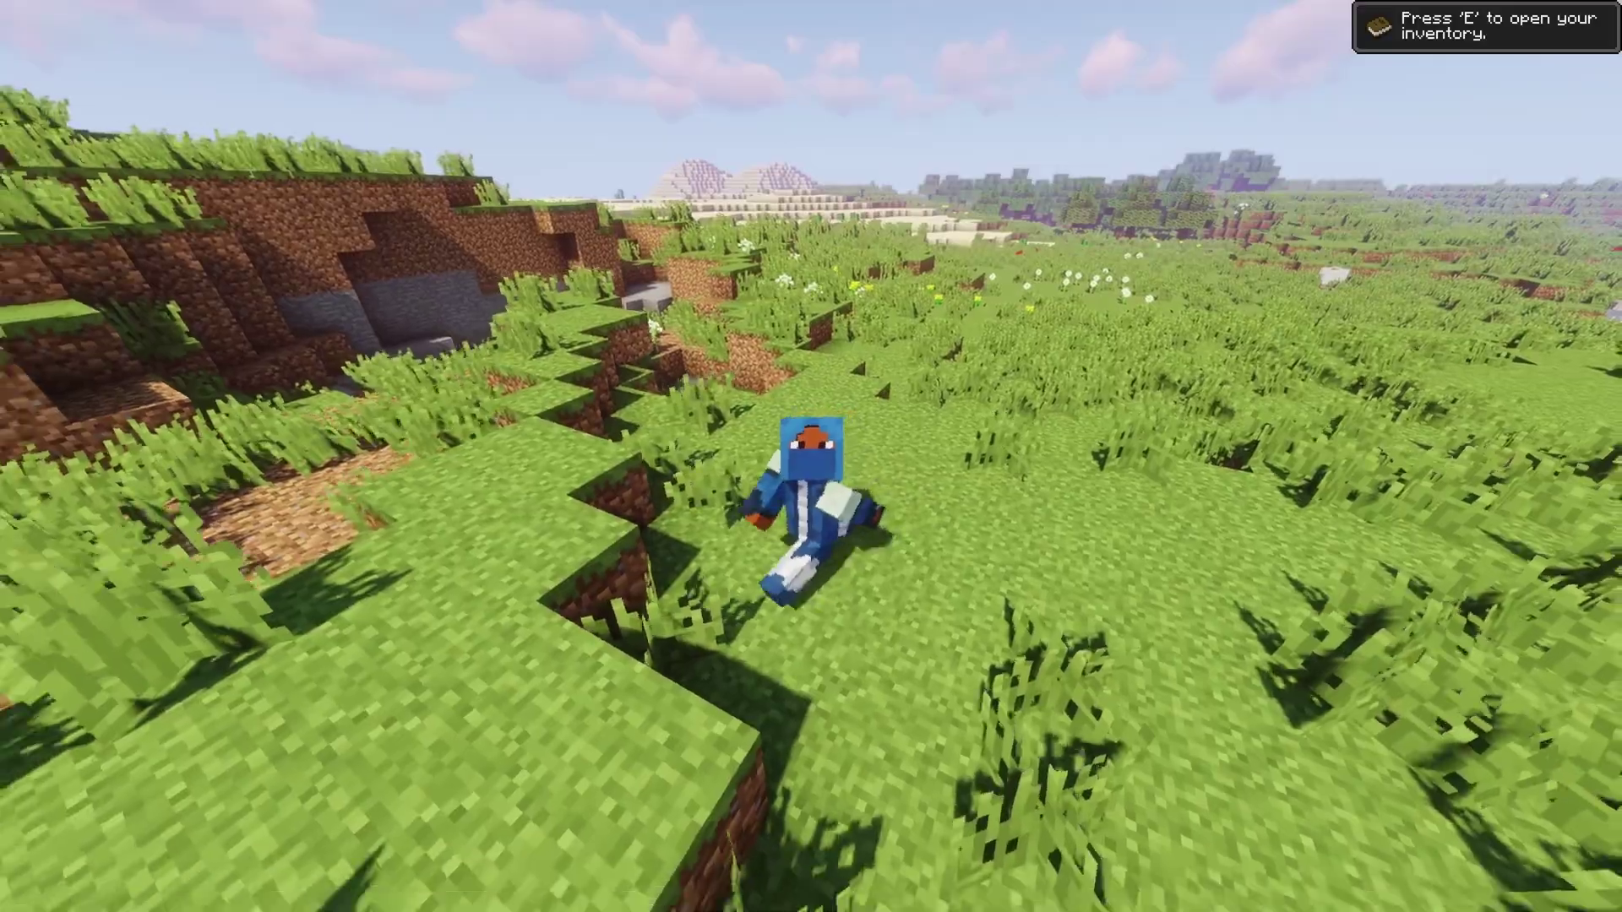
{"action": "key", "text": "w"}
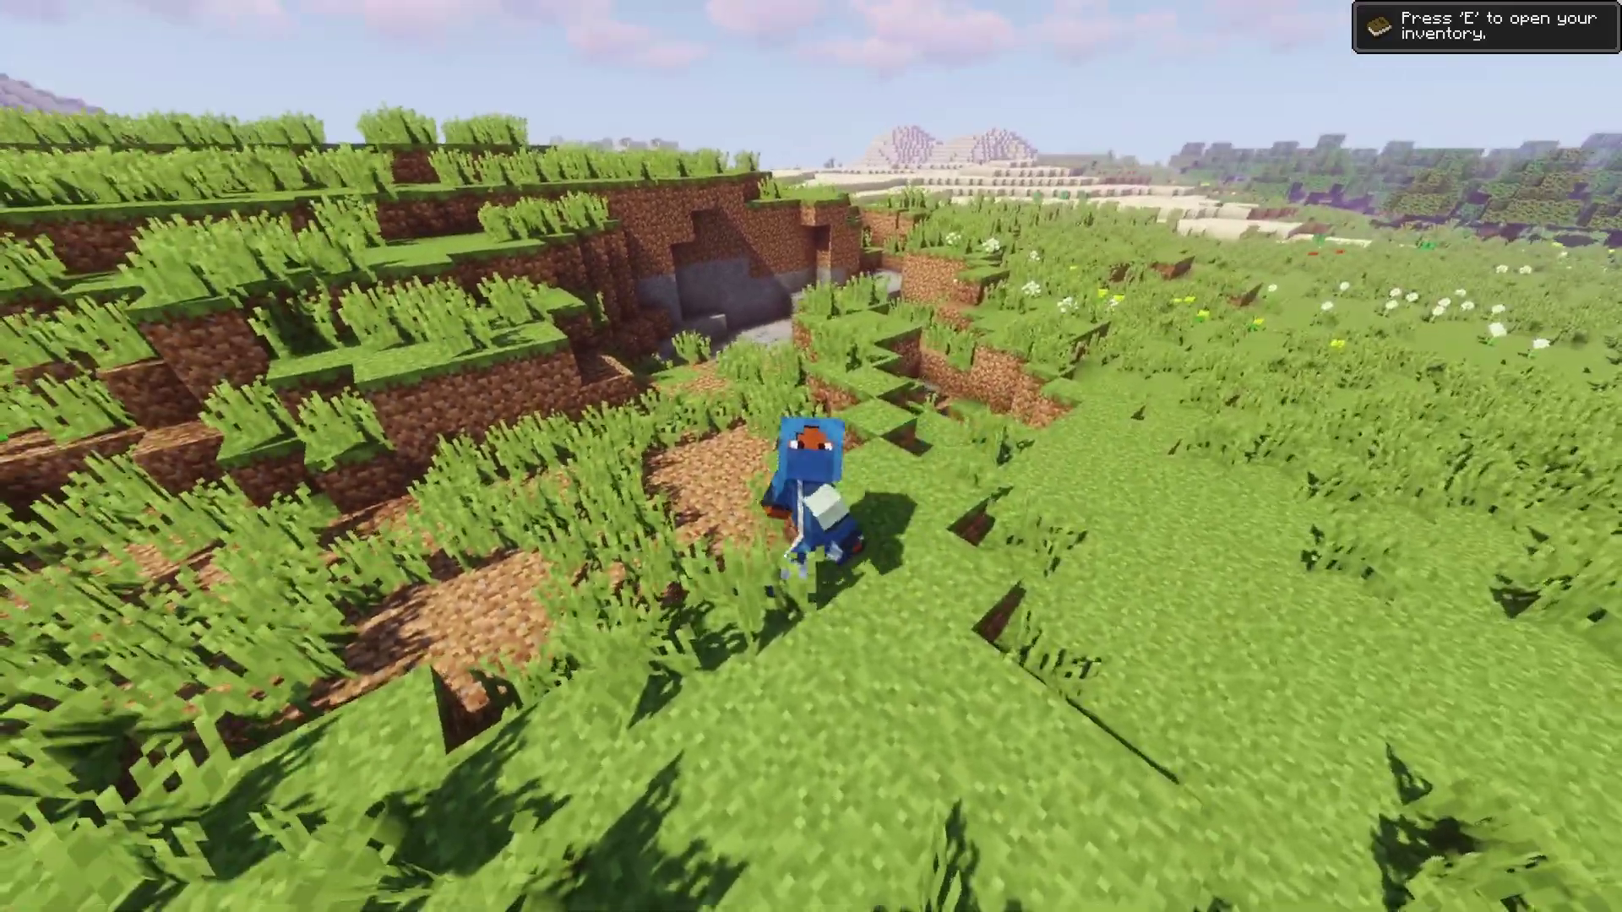
{"action": "key", "text": "w"}
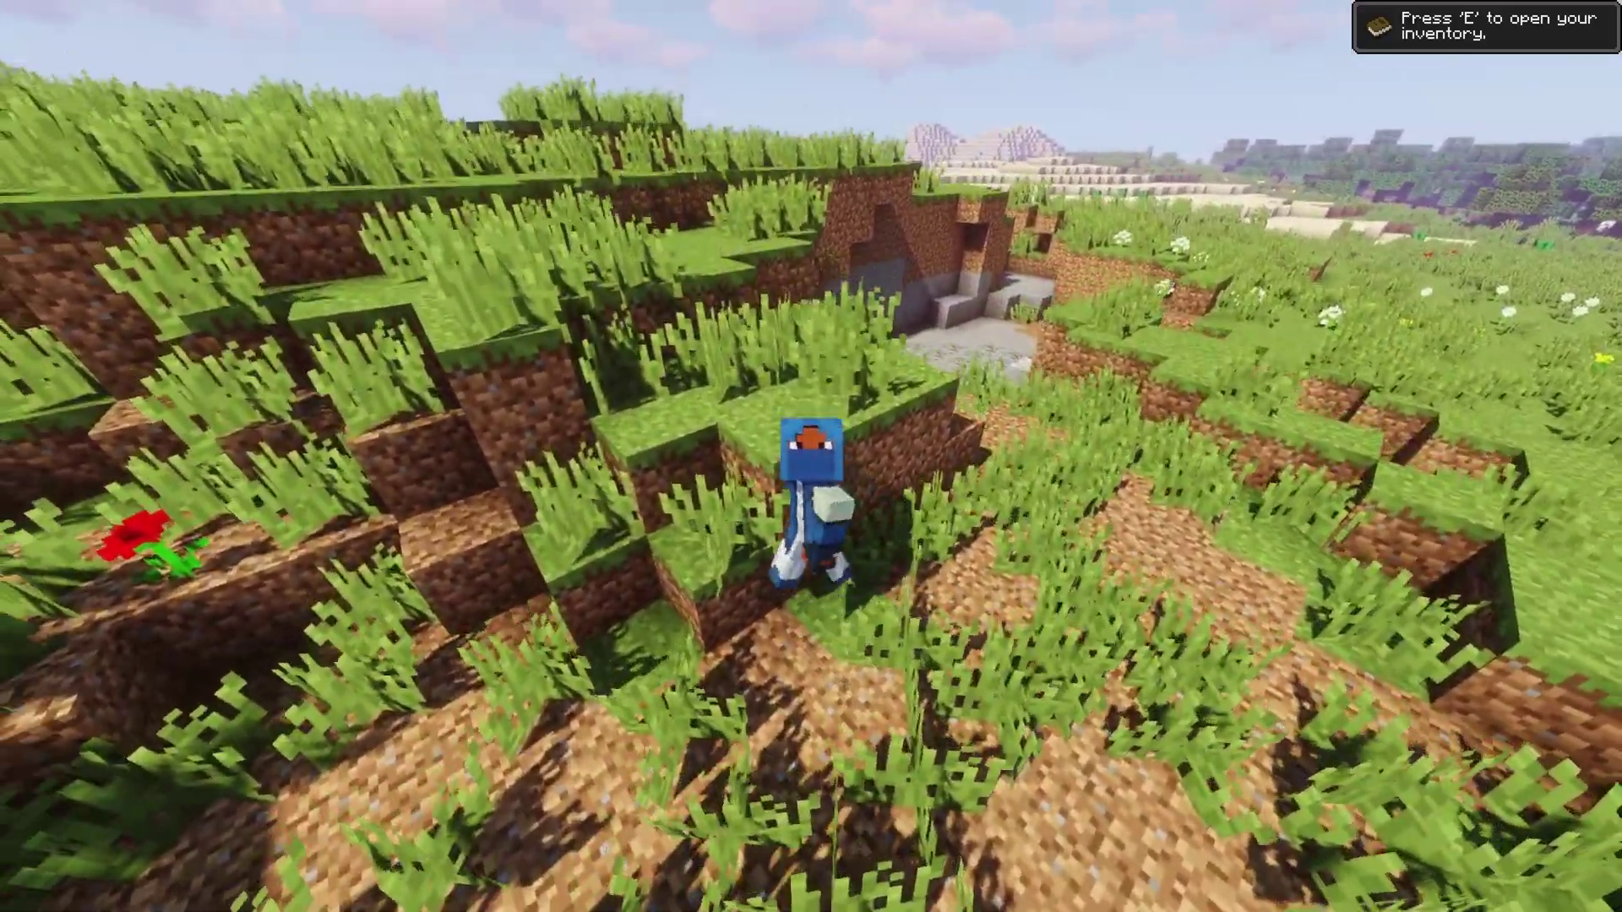
{"action": "key", "text": "w"}
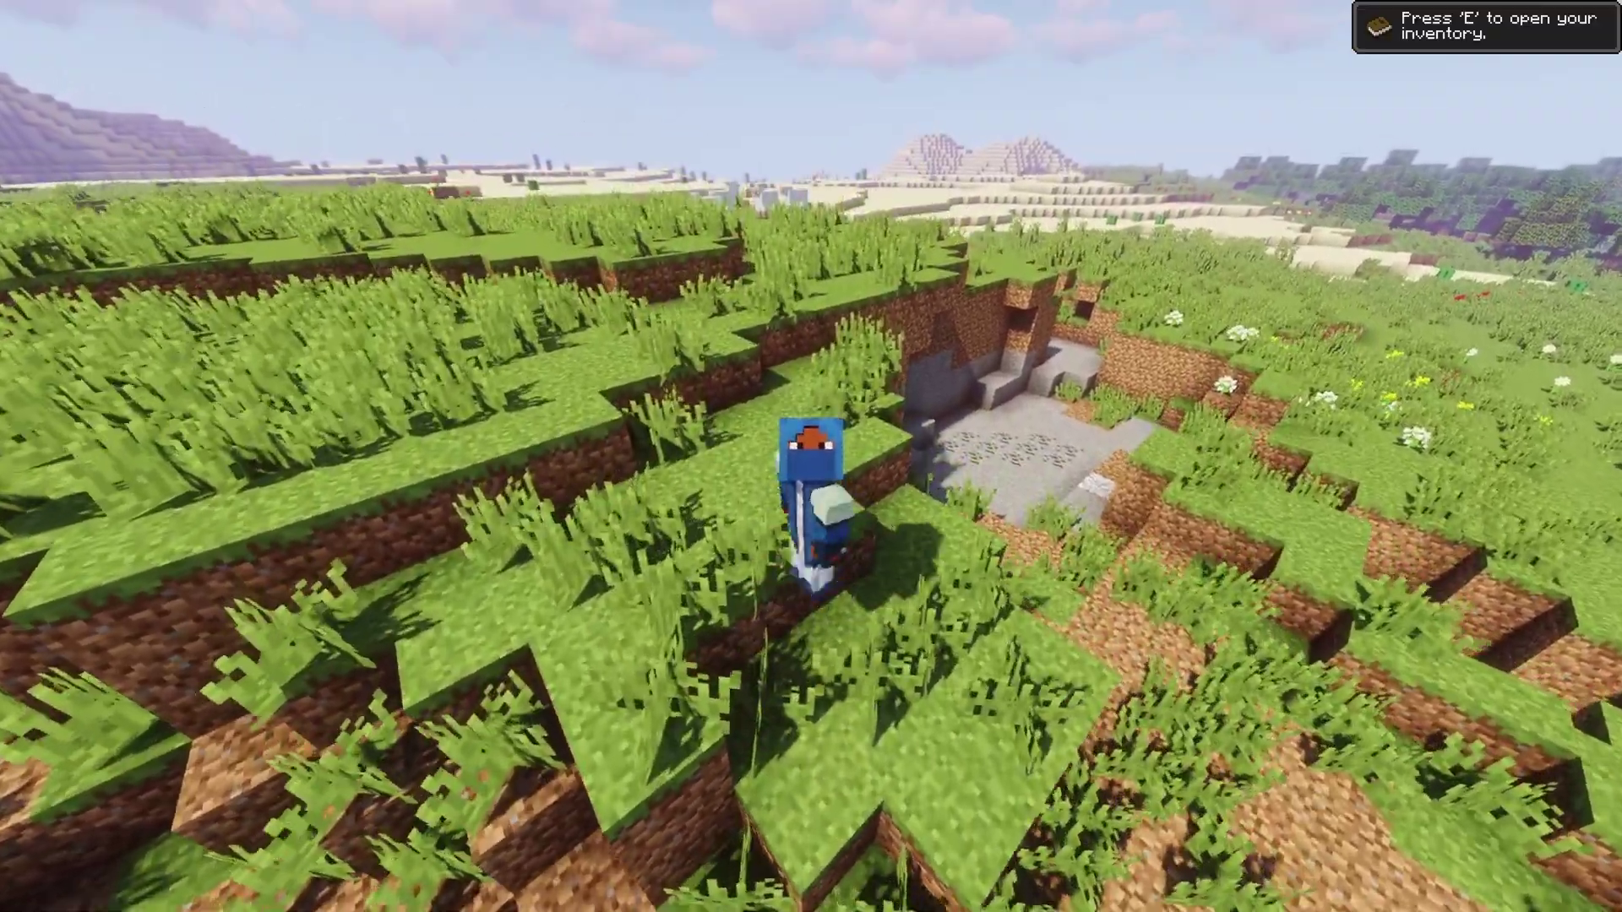
{"action": "key", "text": "w"}
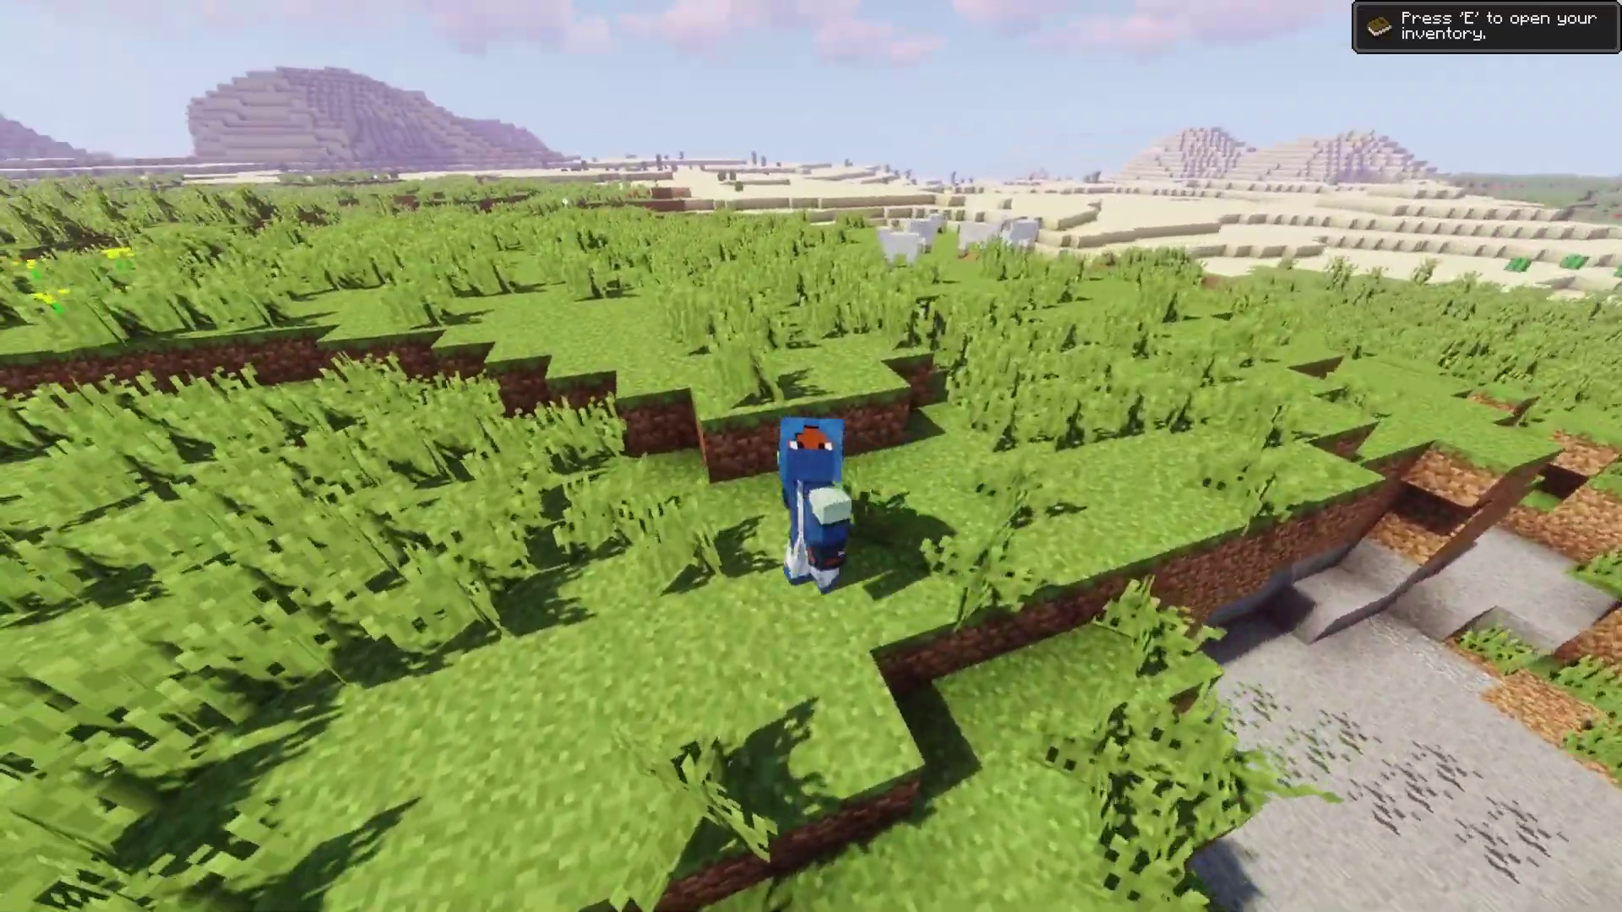
{"action": "key", "text": "w"}
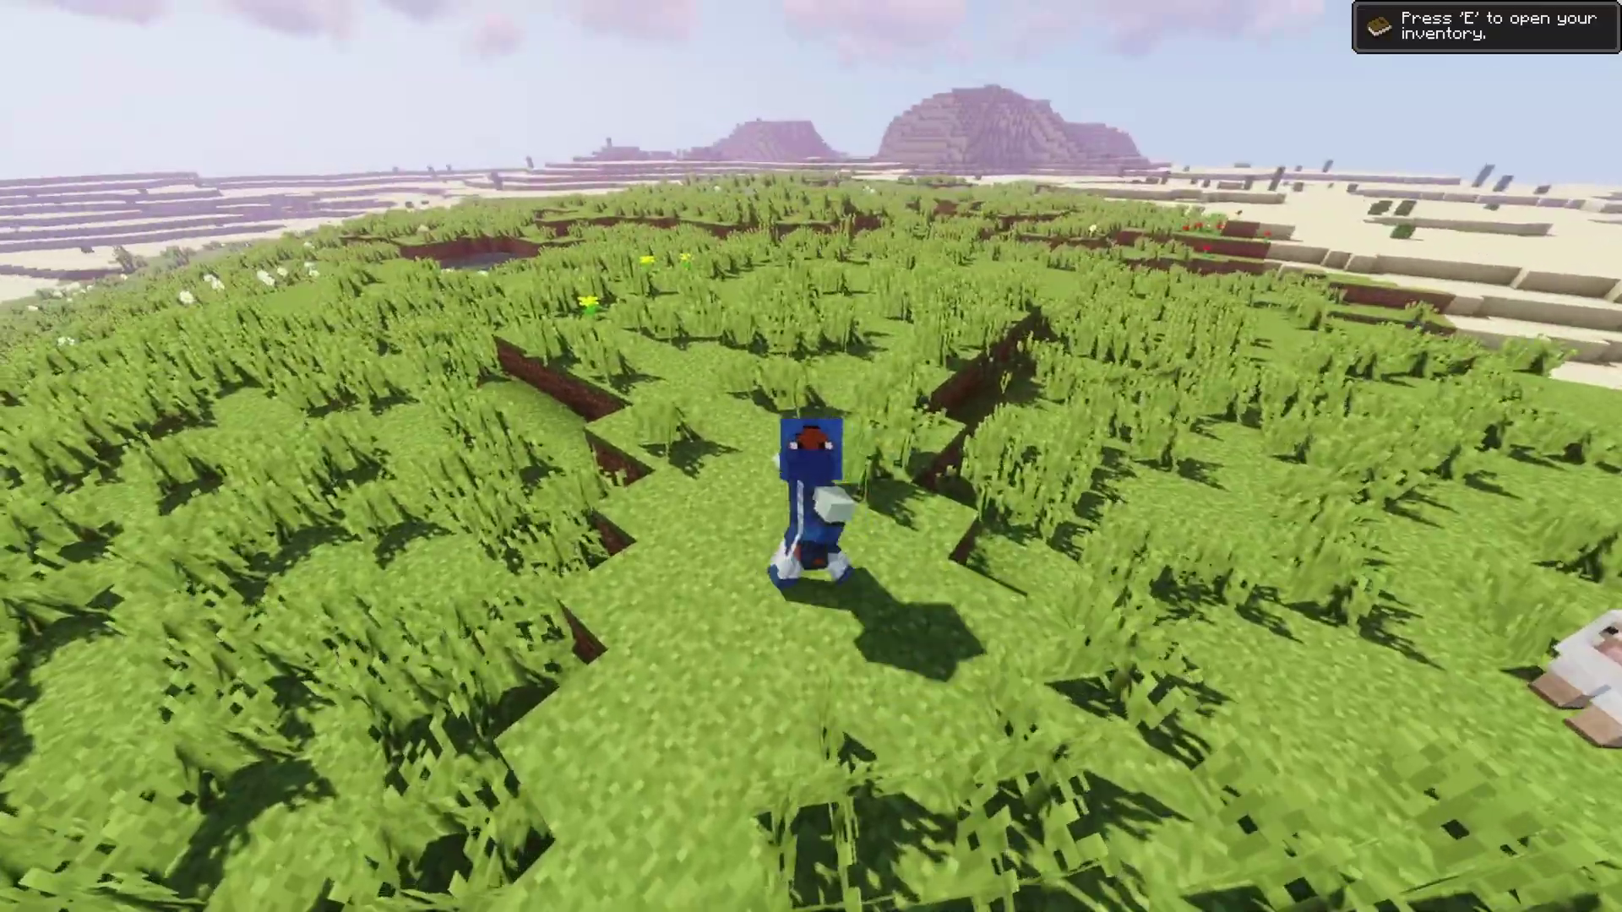